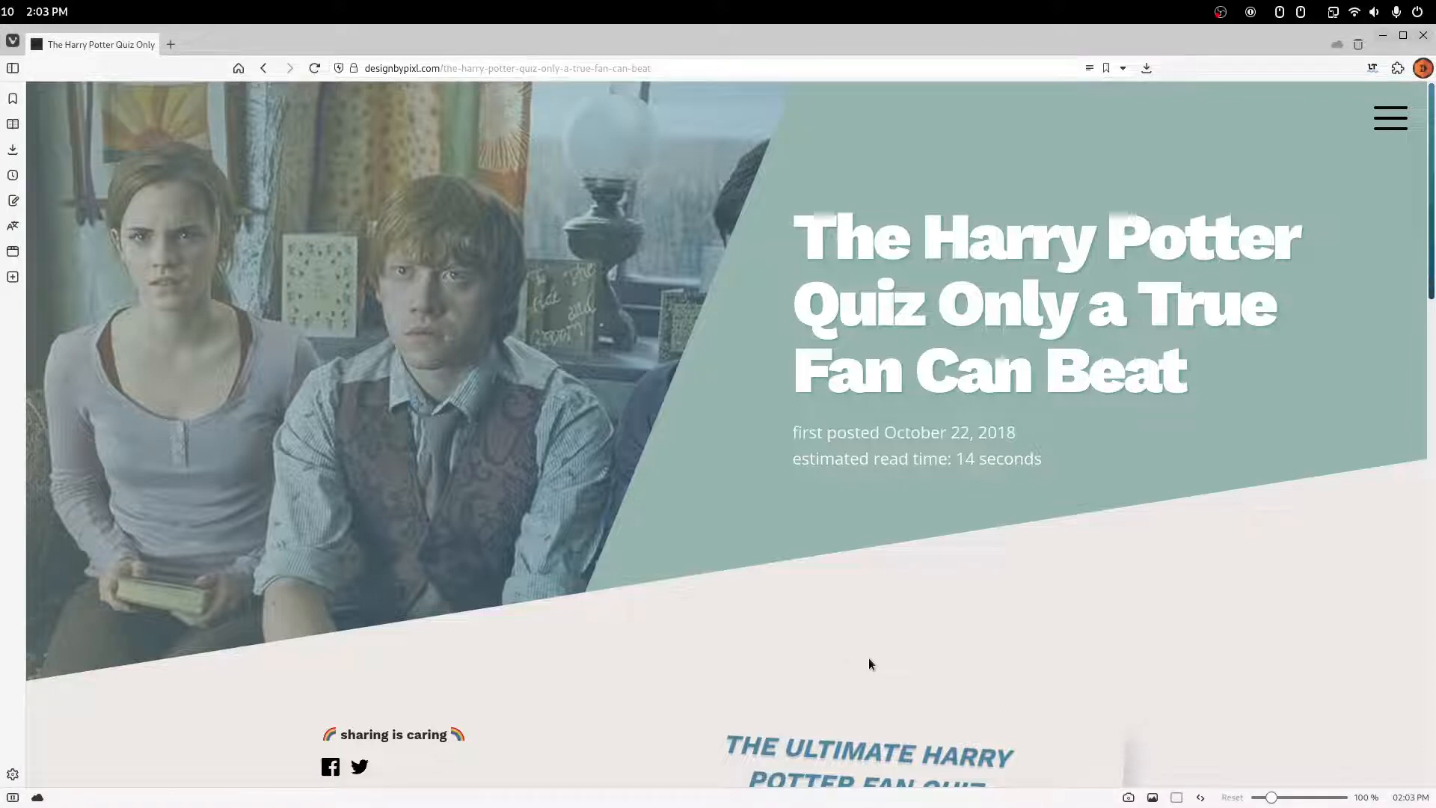
# - Start the Ultimate Harry Potter Fan Quiz further down the article
pyautogui.scroll(-5, 868, 656)
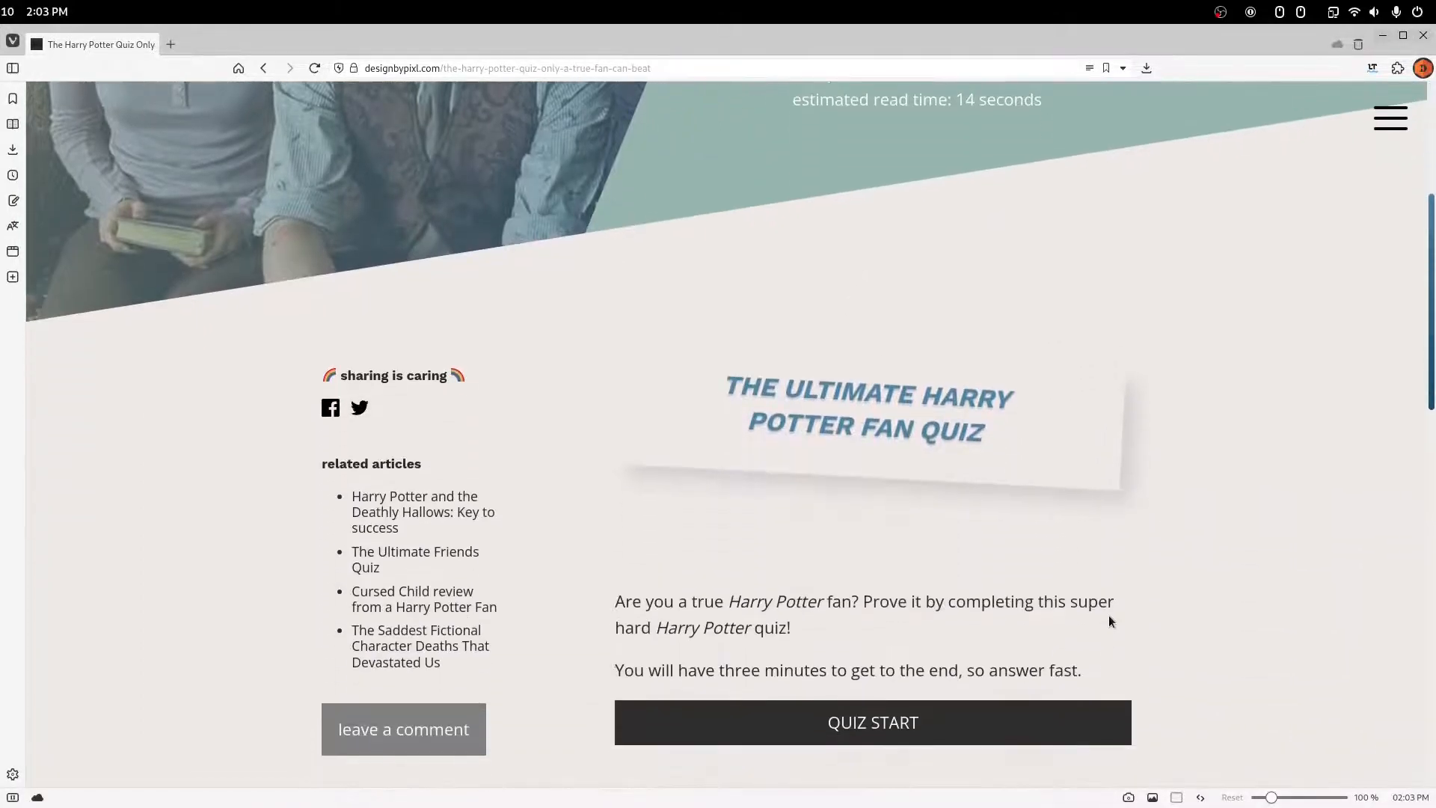
pyautogui.scroll(-2, 1109, 621)
pyautogui.click(928, 551)
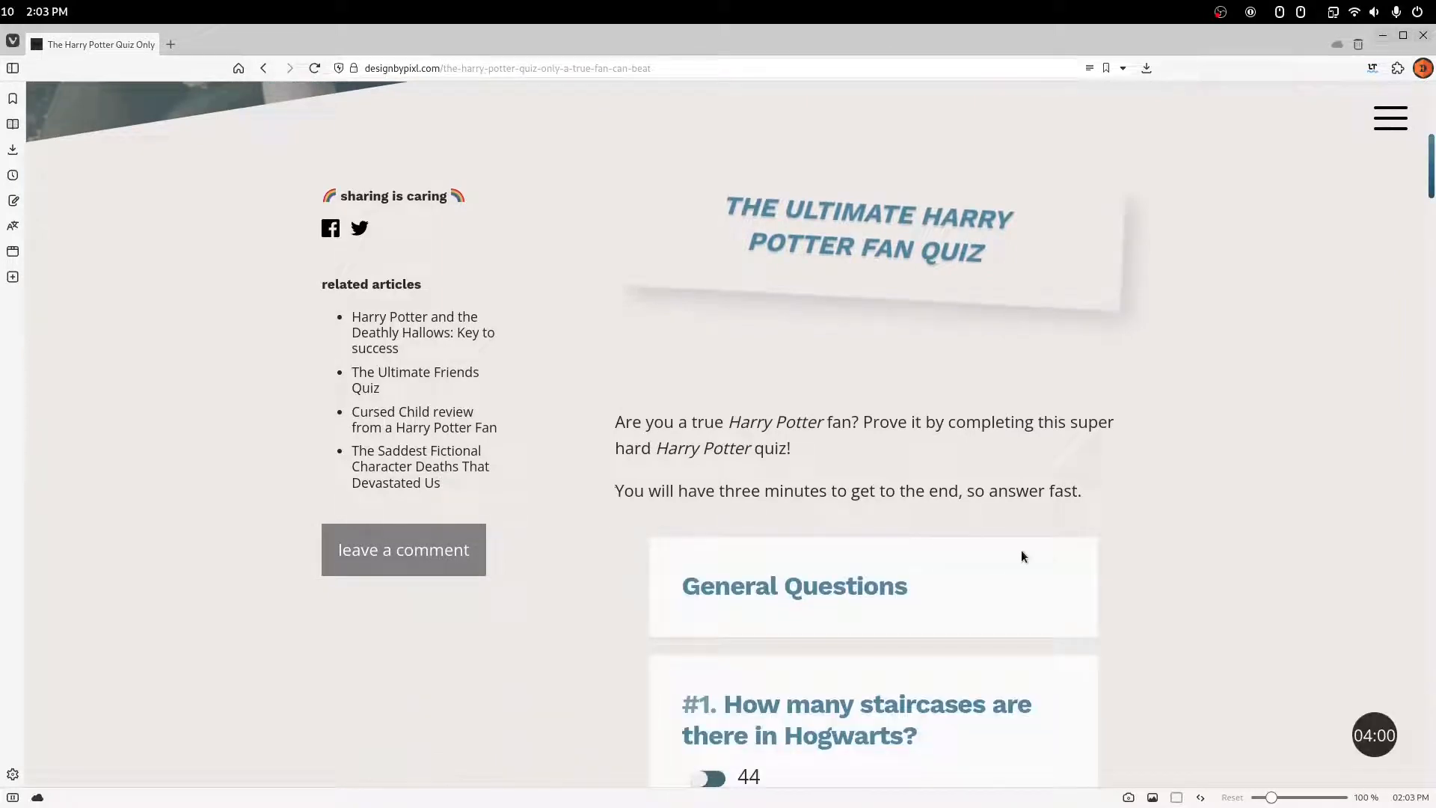
# - Answer quiz questions #1 to #4, picking 142 staircases, the "wizard, witch, centaur, goblin, and house-elf" fountain and "George – left ear"
pyautogui.scroll(-5, 1118, 555)
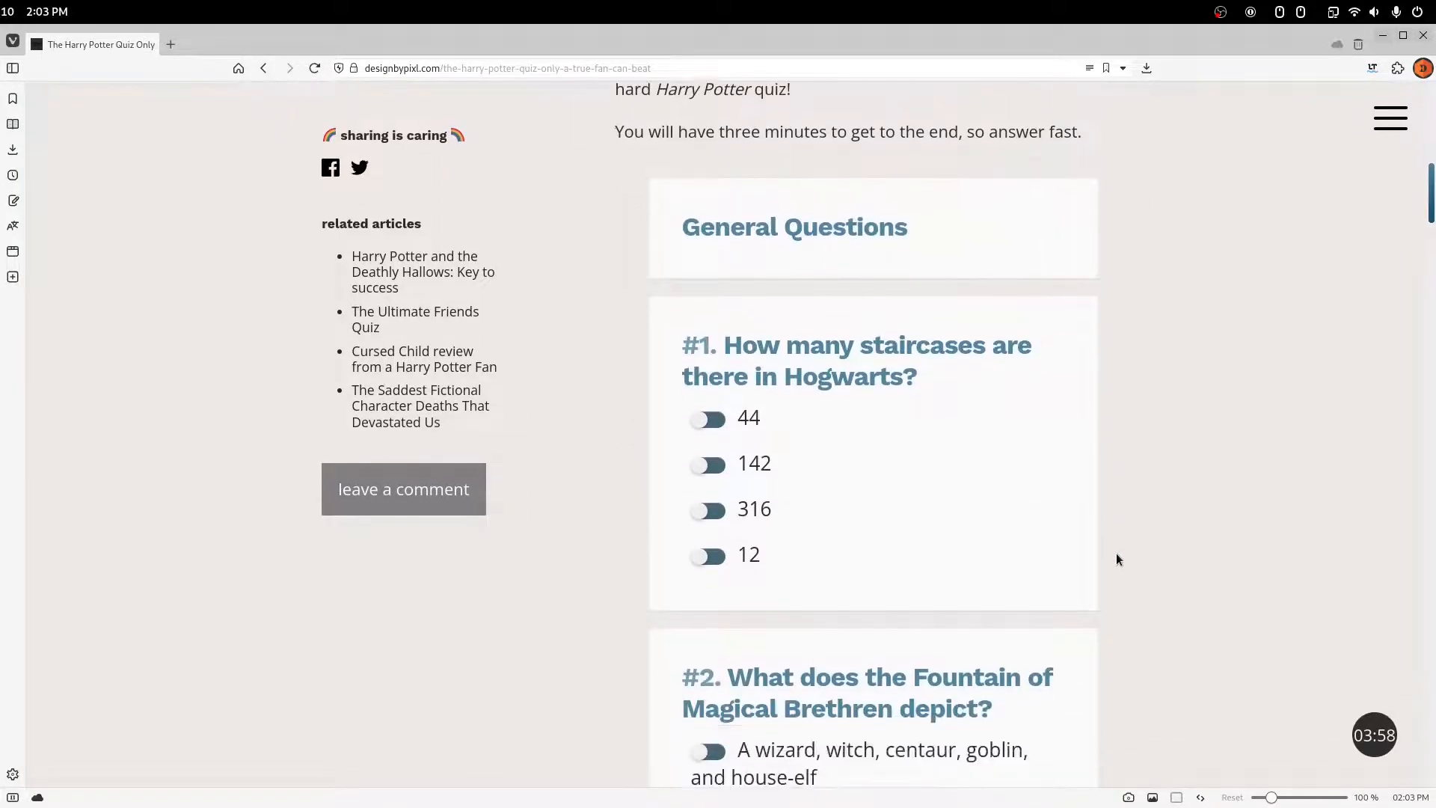
pyautogui.click(902, 477)
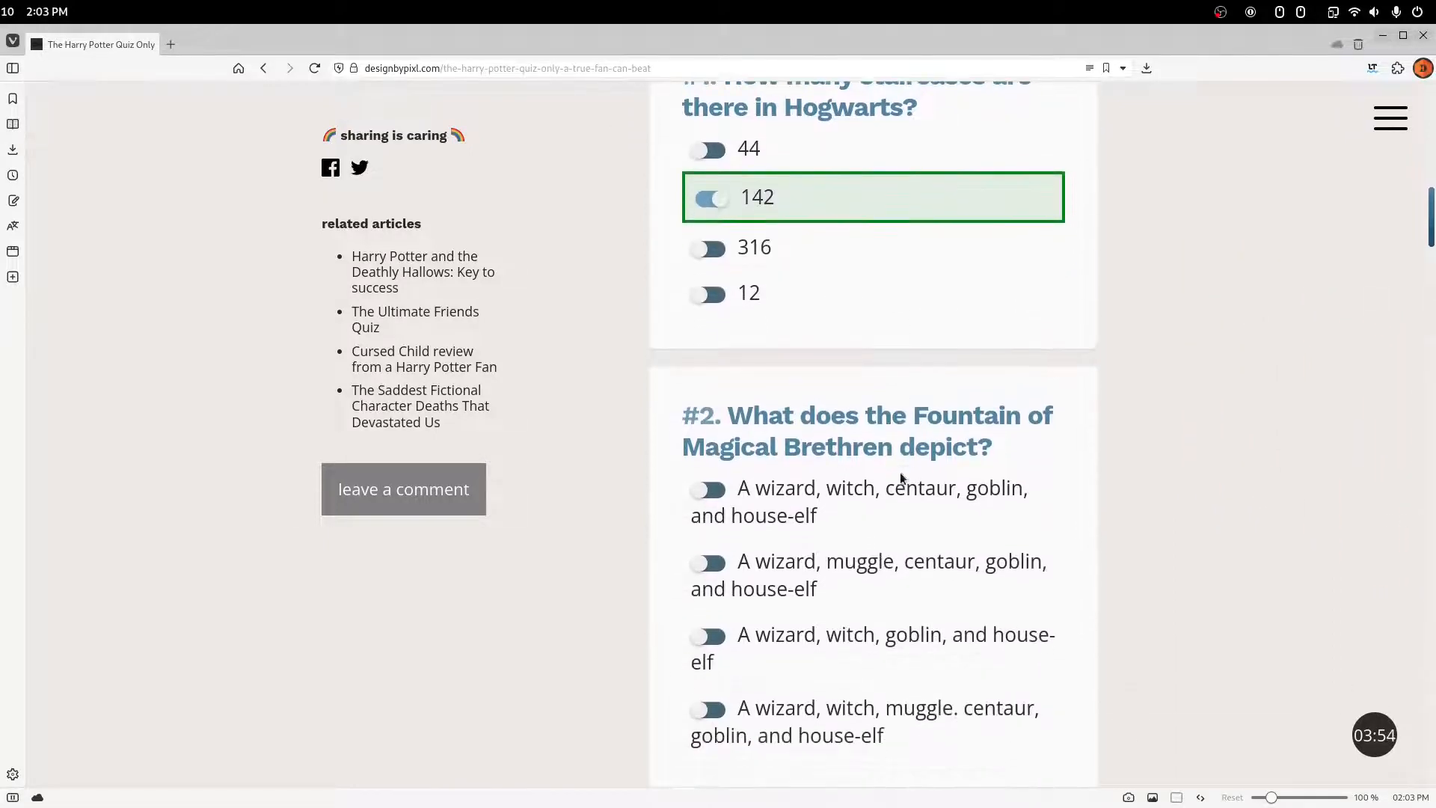
pyautogui.click(840, 334)
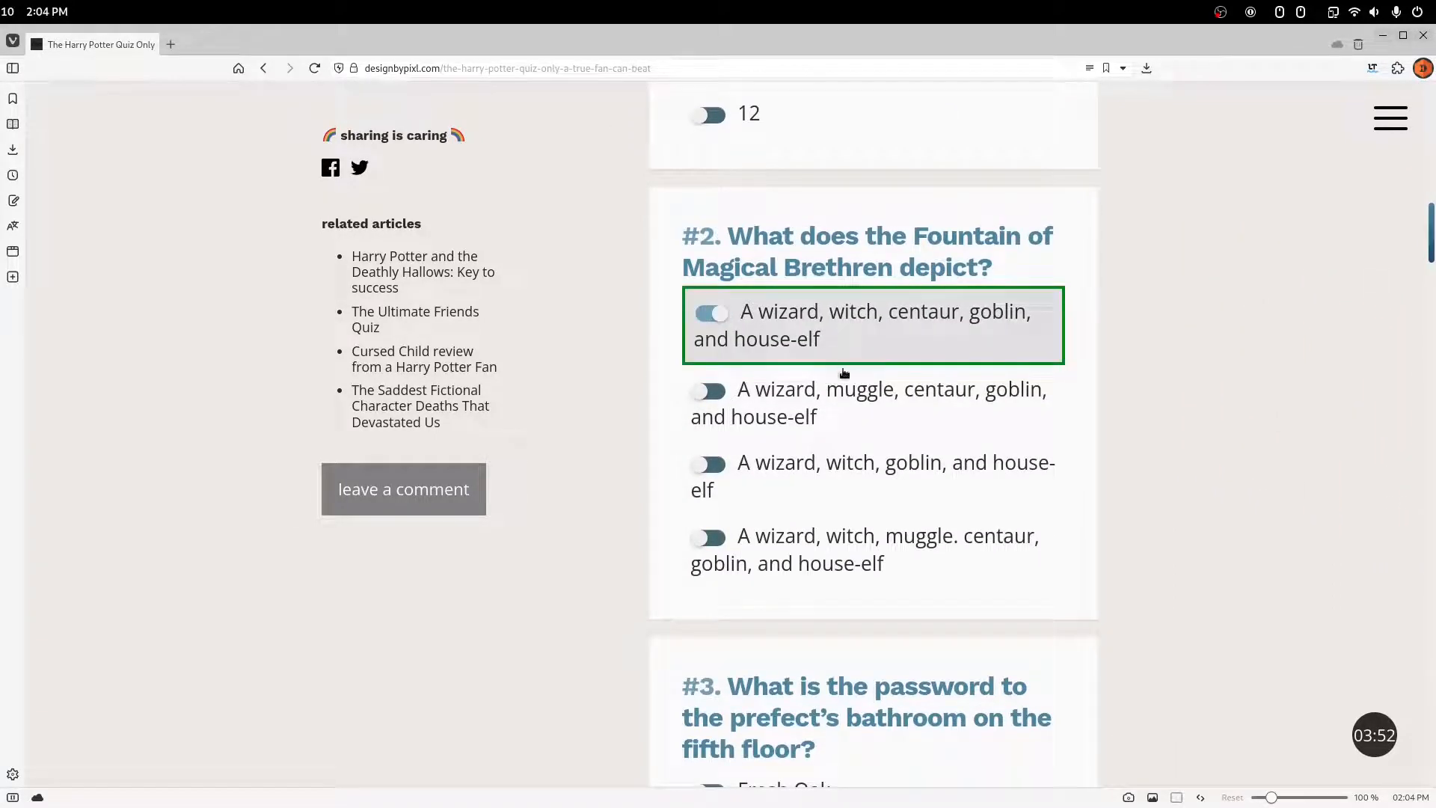
pyautogui.click(839, 416)
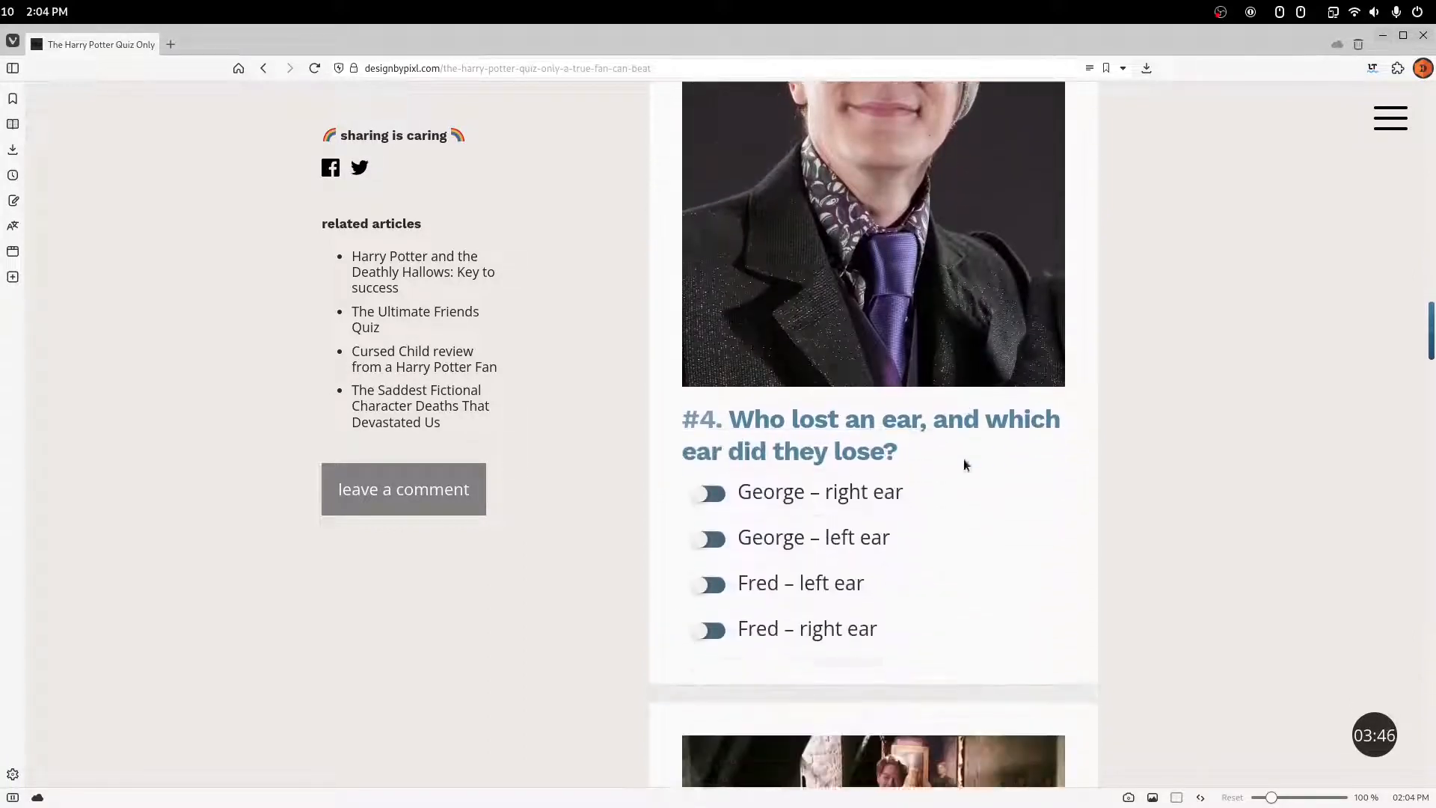
pyautogui.click(923, 469)
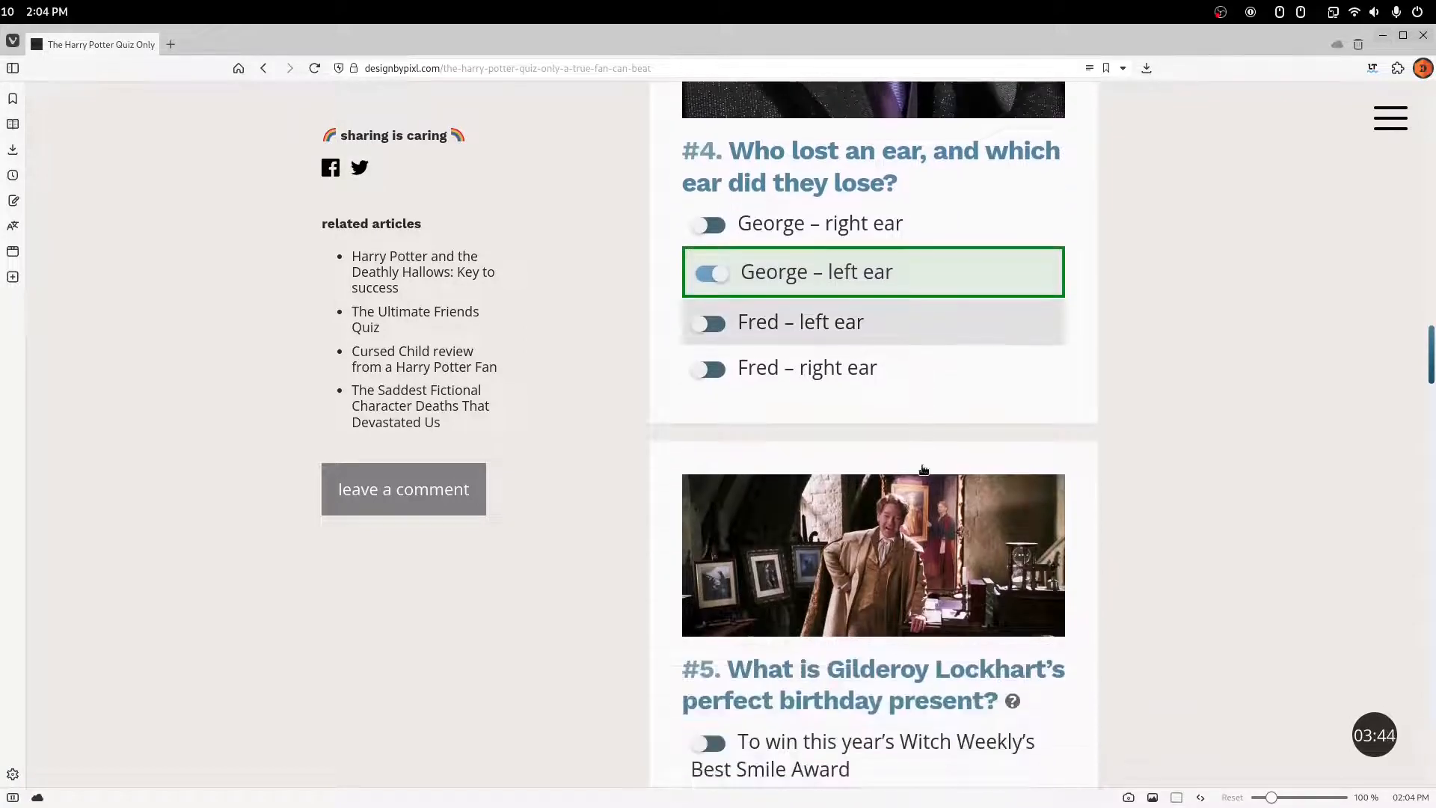
# - Answer quiz questions #5 to #9, picking "A new vanity quill" for #5, Rabbit for #6 and Dilligrout for #7
pyautogui.click(917, 479)
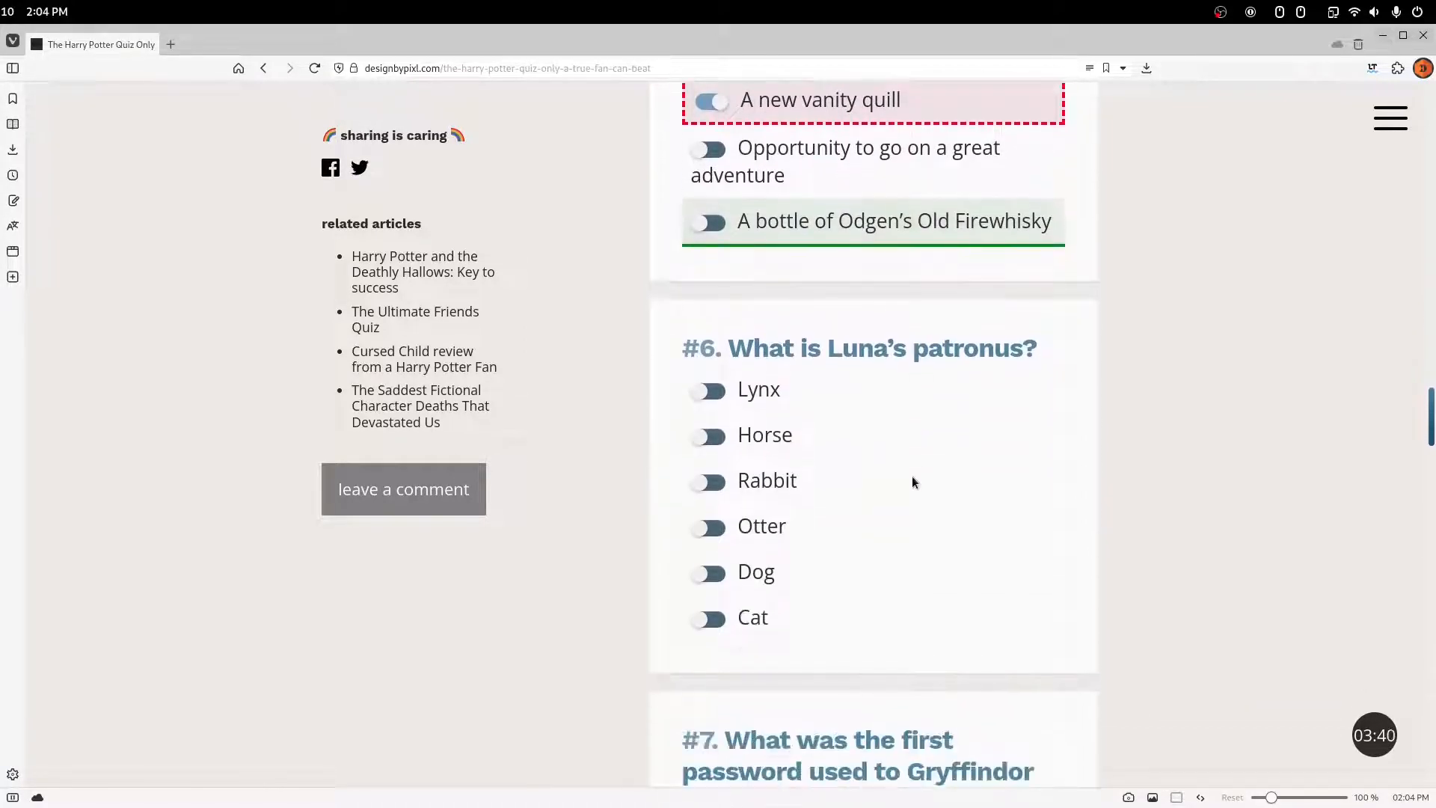
pyautogui.click(904, 464)
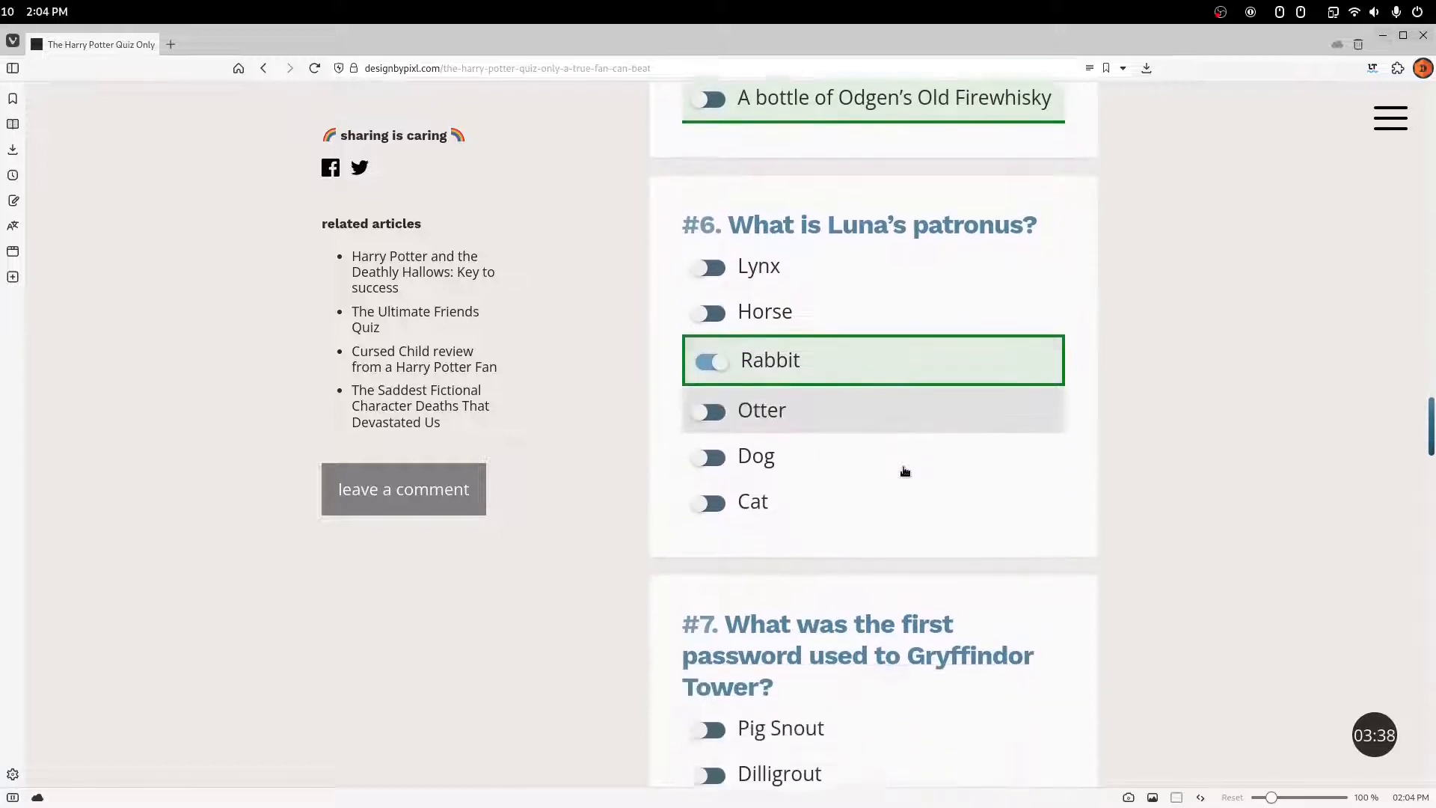
pyautogui.click(904, 469)
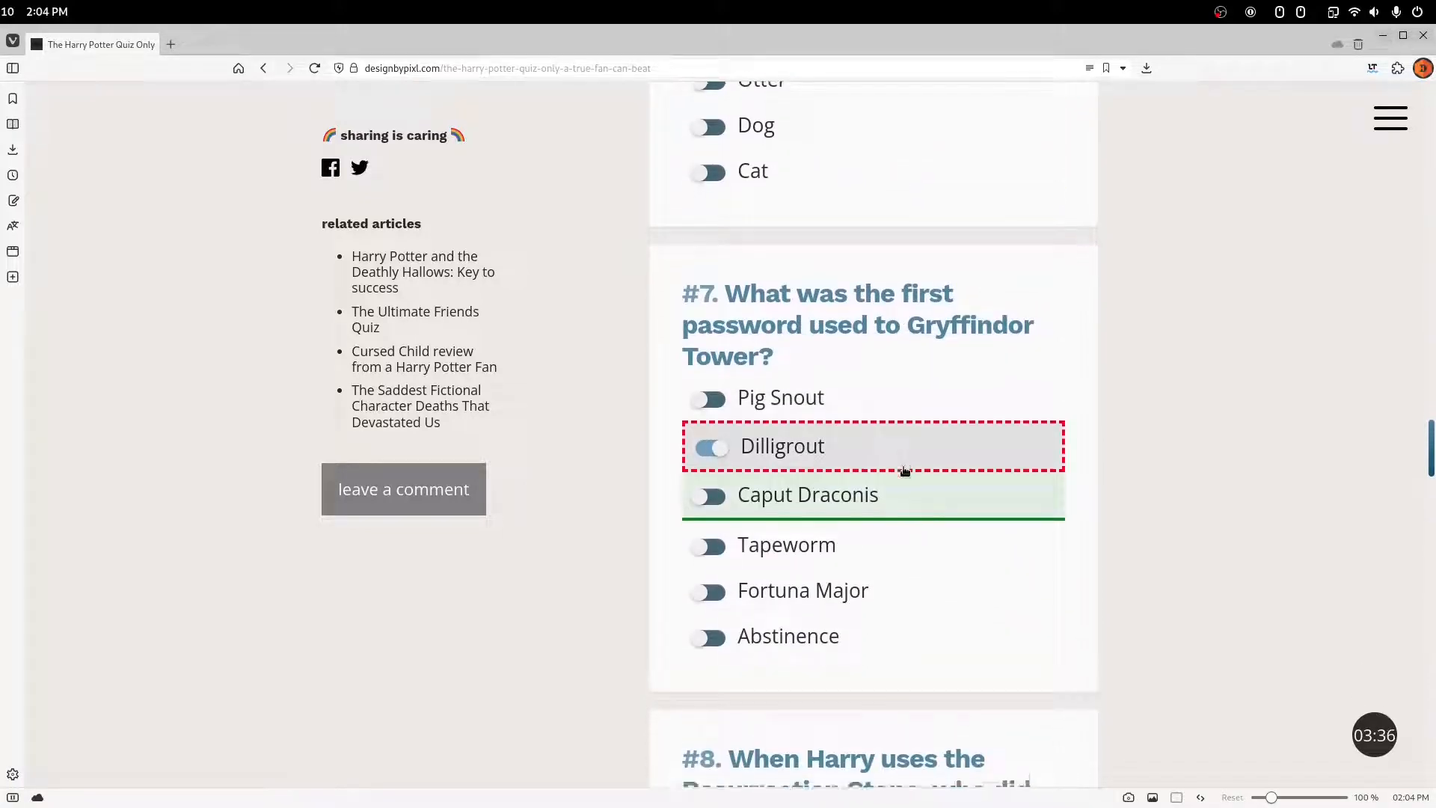
pyautogui.click(904, 471)
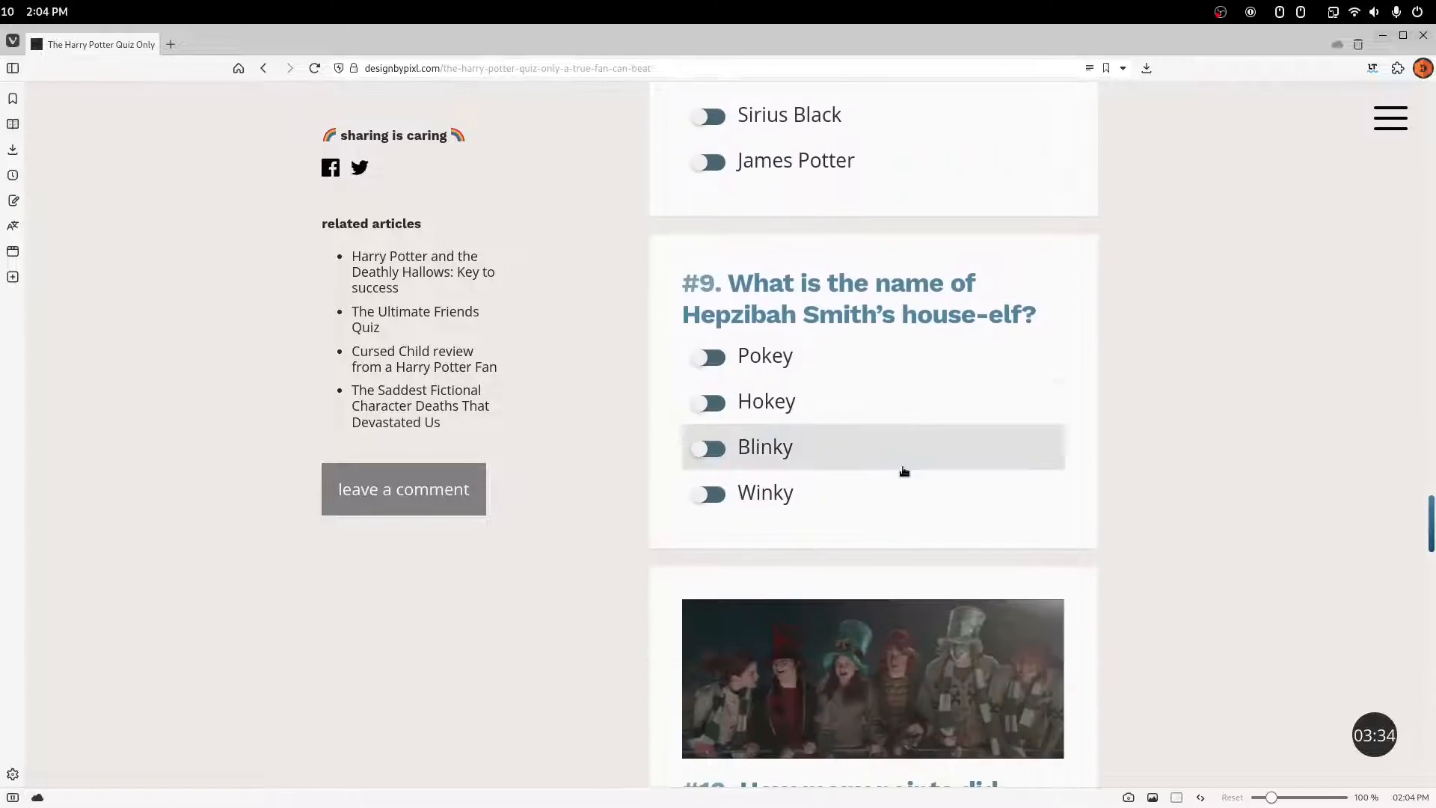
pyautogui.click(906, 471)
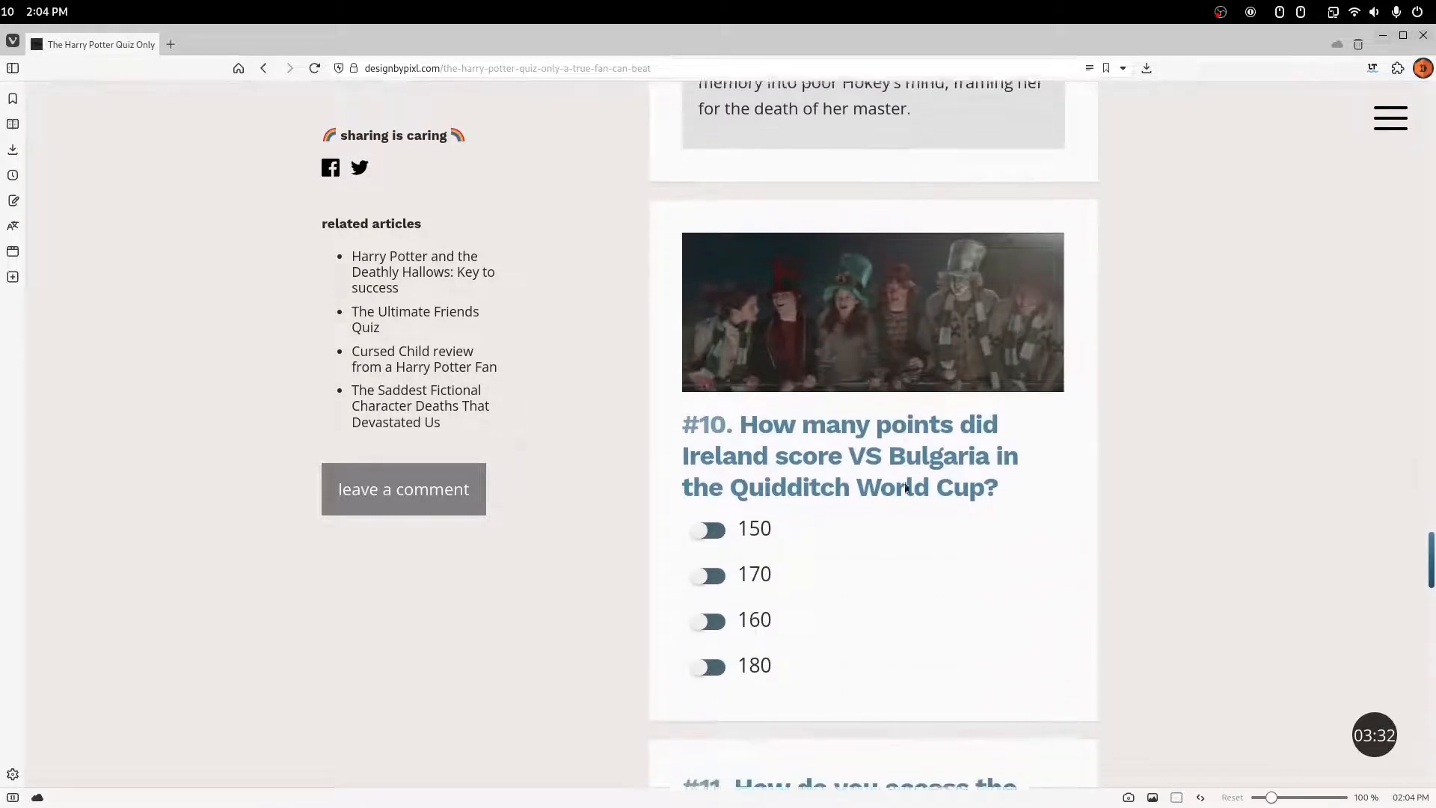
# - Answer quiz questions #10 to #13 with 160, "Tickle a painting", Acid Pops and 5, and look back over all marked answers
pyautogui.click(906, 519)
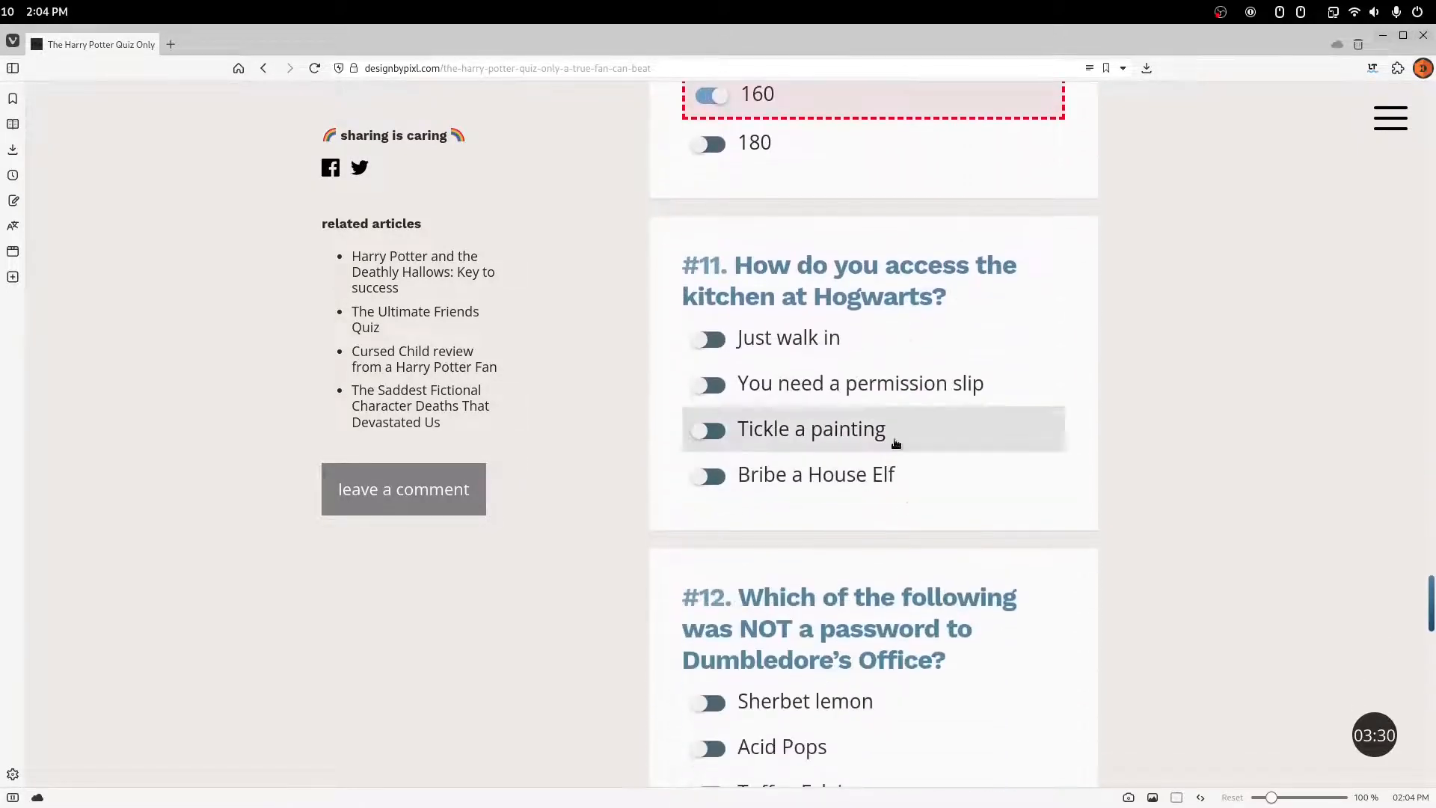
pyautogui.click(893, 452)
pyautogui.click(892, 554)
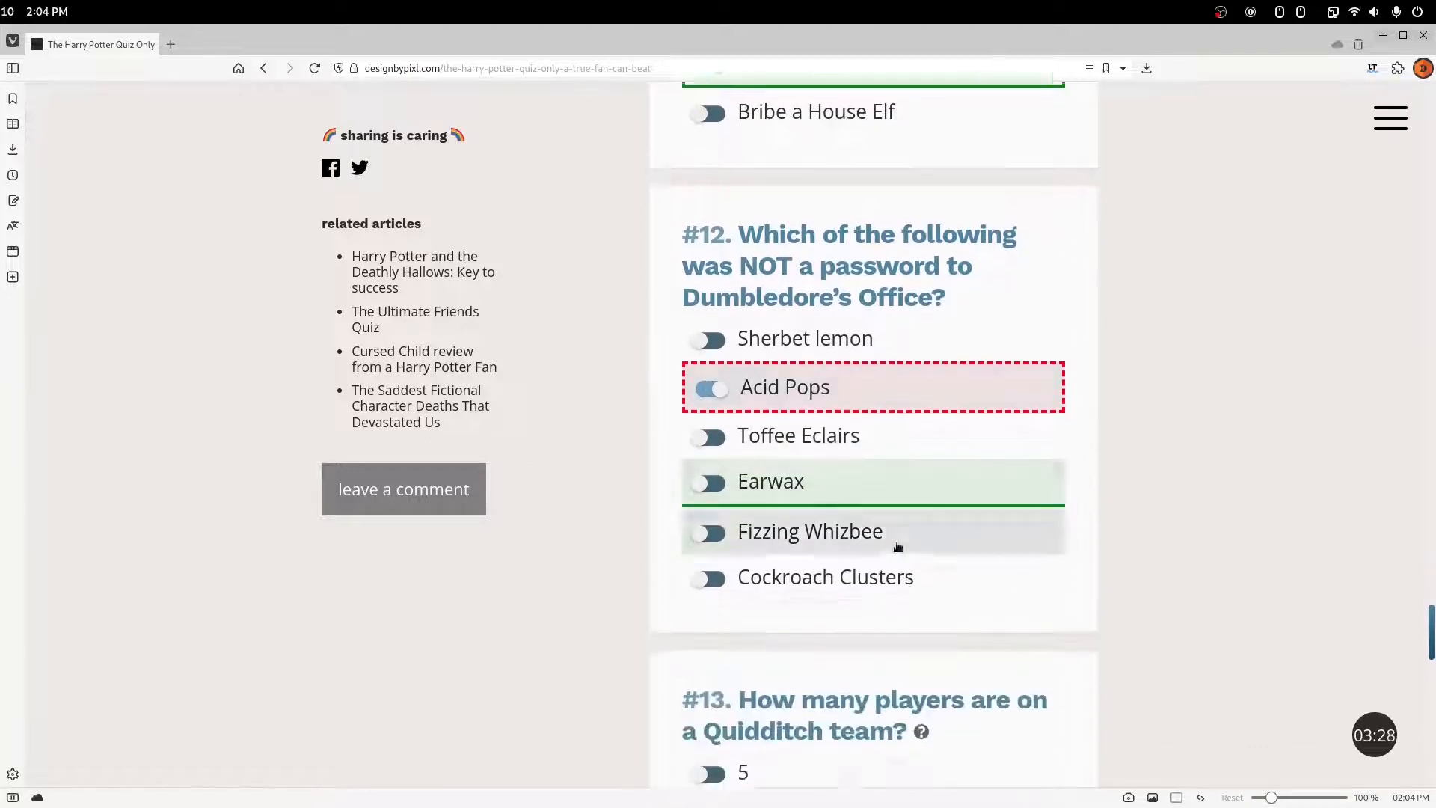
pyautogui.click(891, 528)
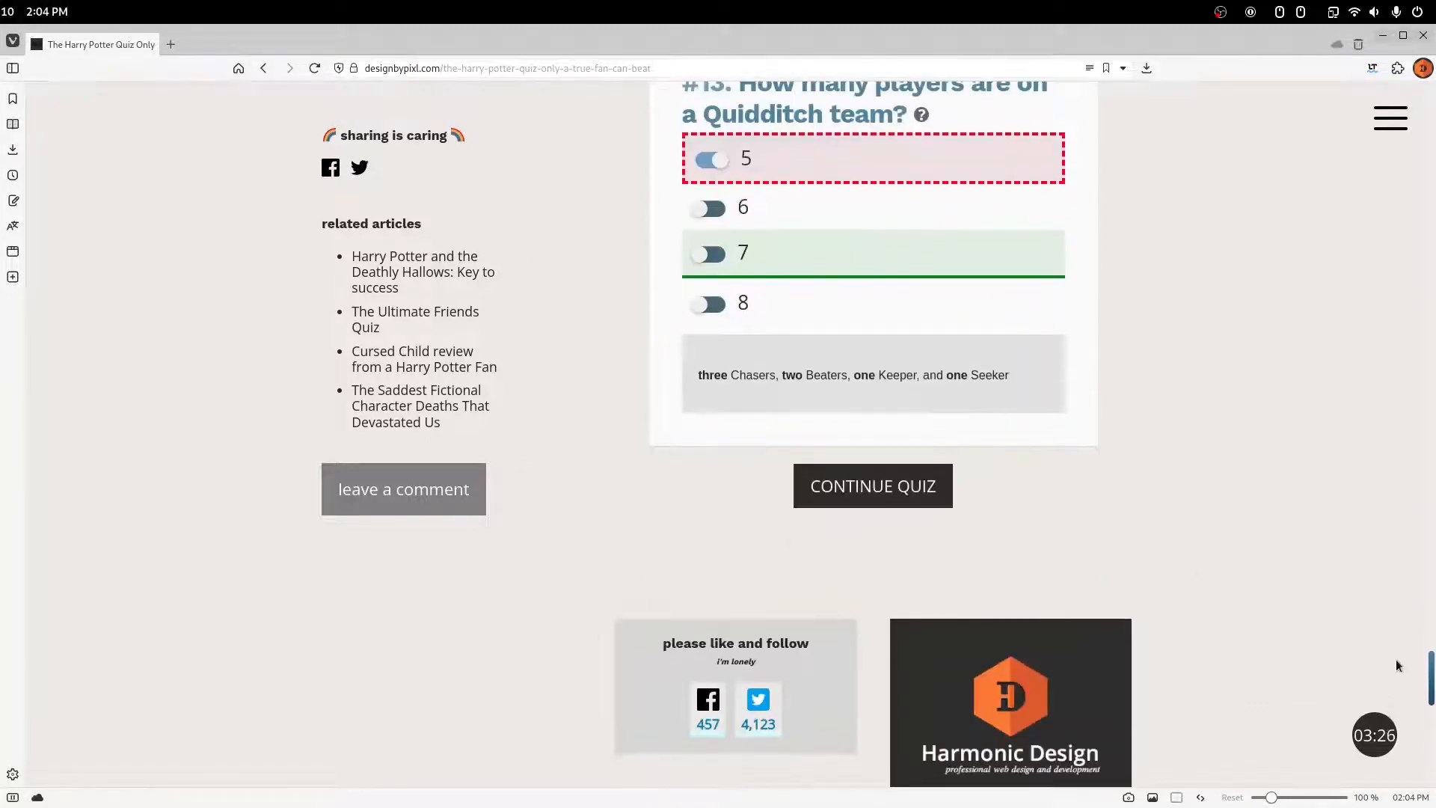
pyautogui.scroll(10, 1398, 606)
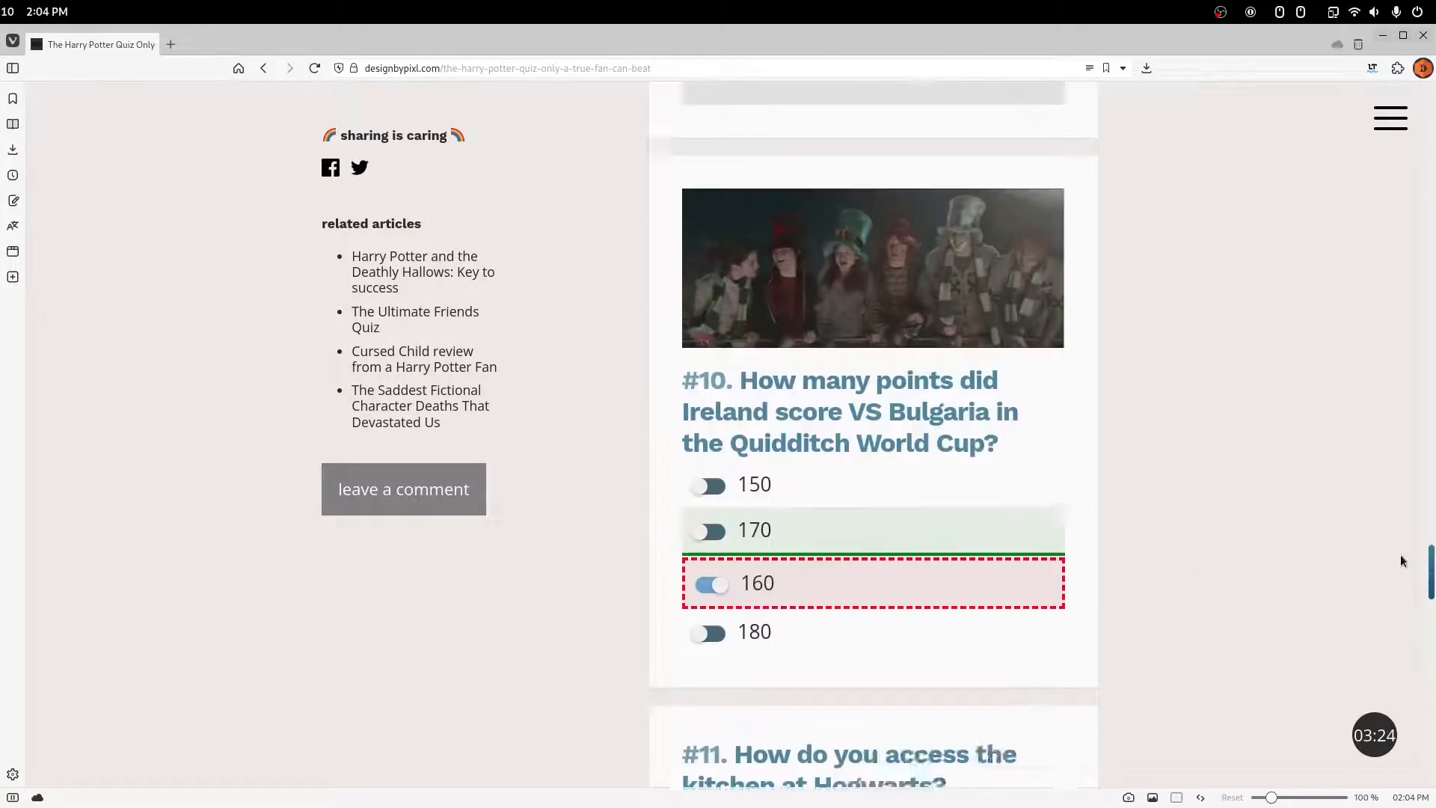
pyautogui.scroll(20, 1401, 561)
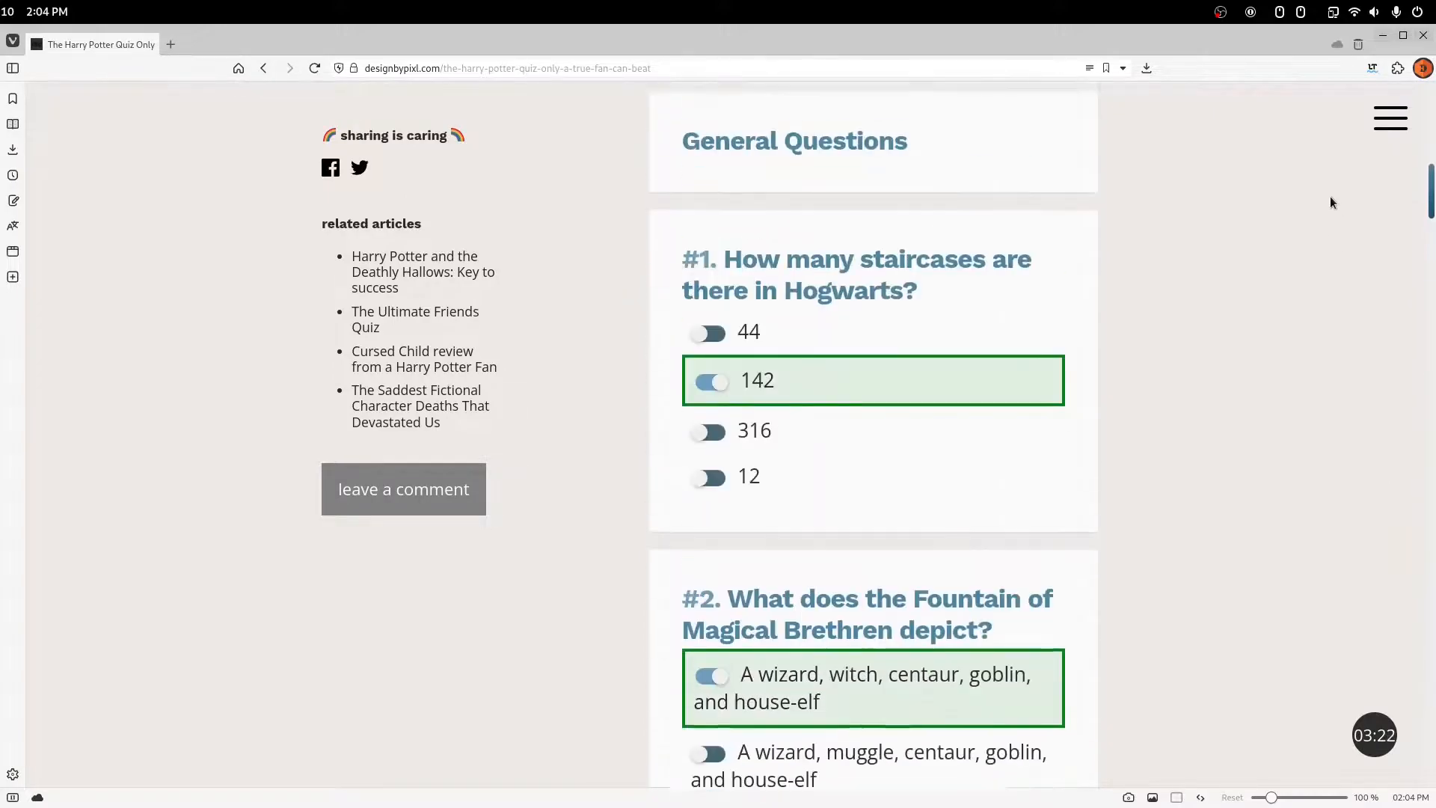
pyautogui.scroll(8, 1324, 165)
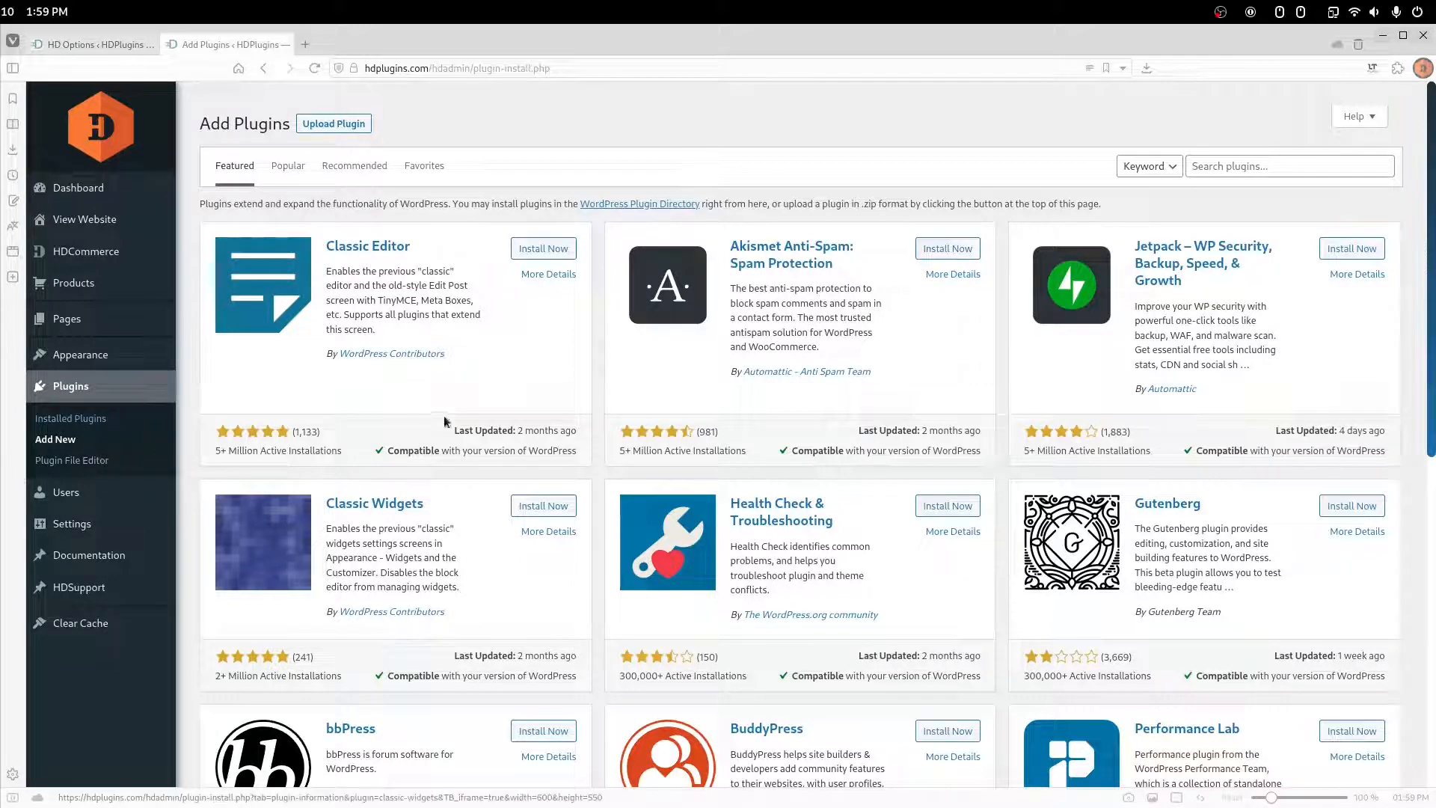
# - Search the WordPress plugin directory for "Quiz", and install and activate the HD Quiz plugin
pyautogui.click(1227, 165)
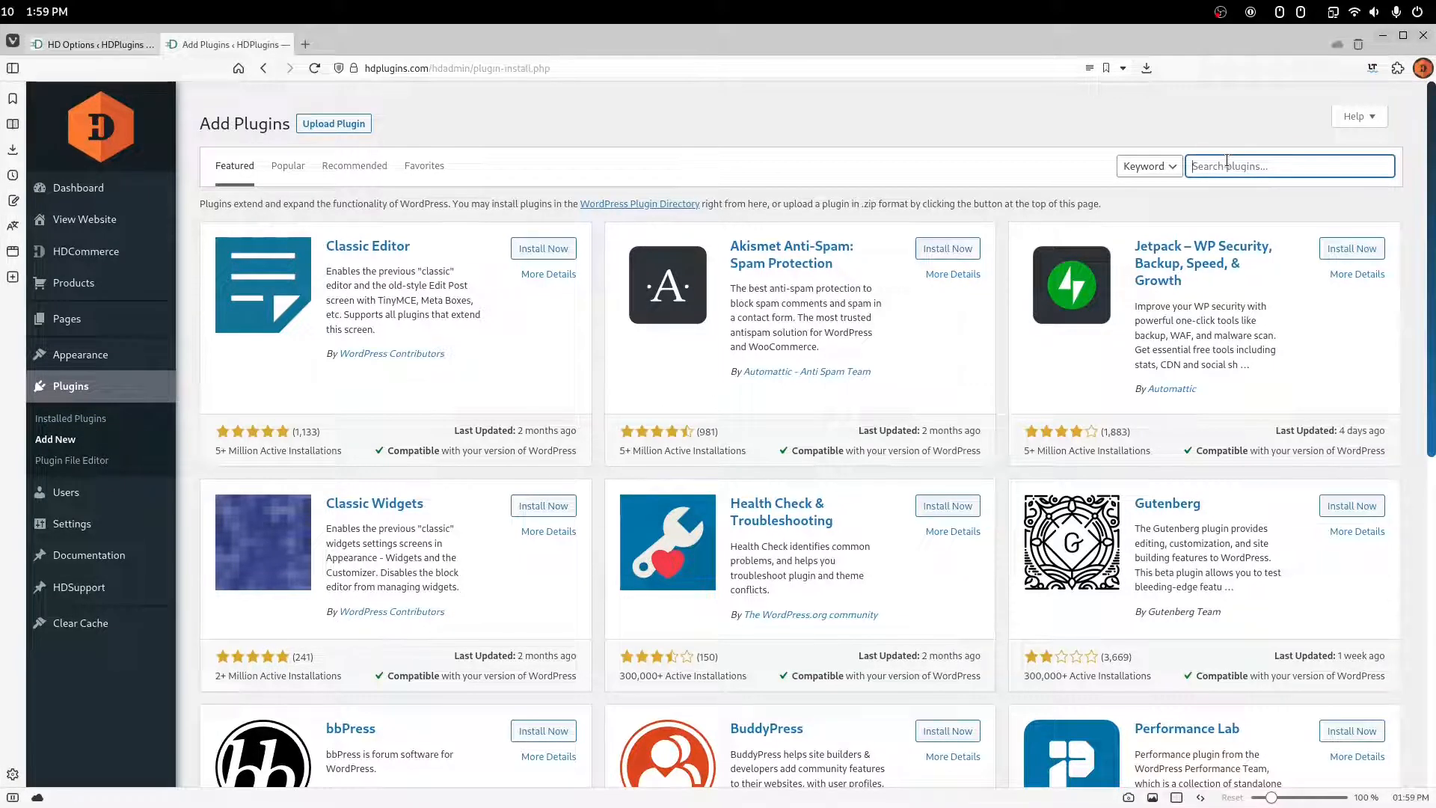
pyautogui.write('Quiz')
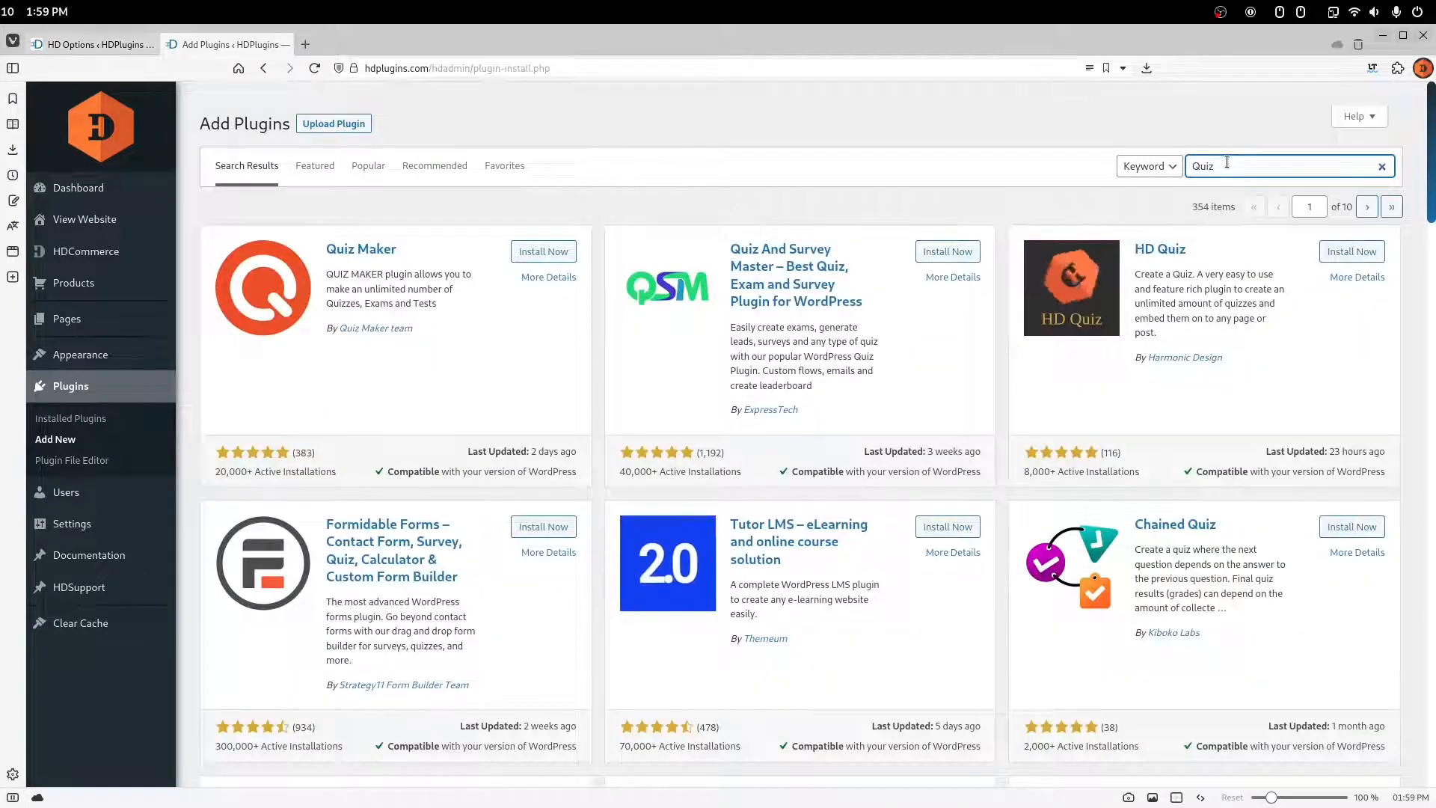
pyautogui.click(1335, 253)
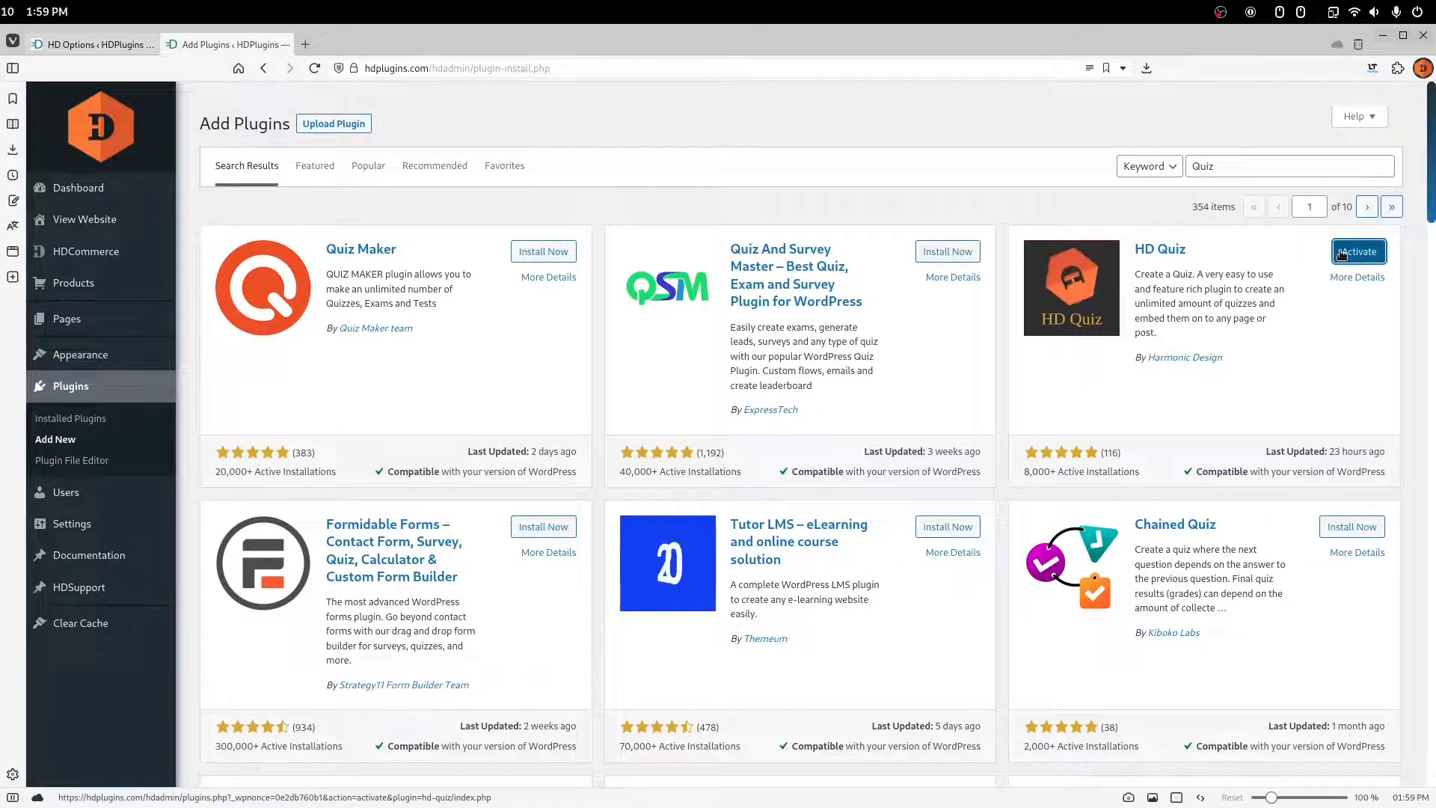
pyautogui.click(1342, 254)
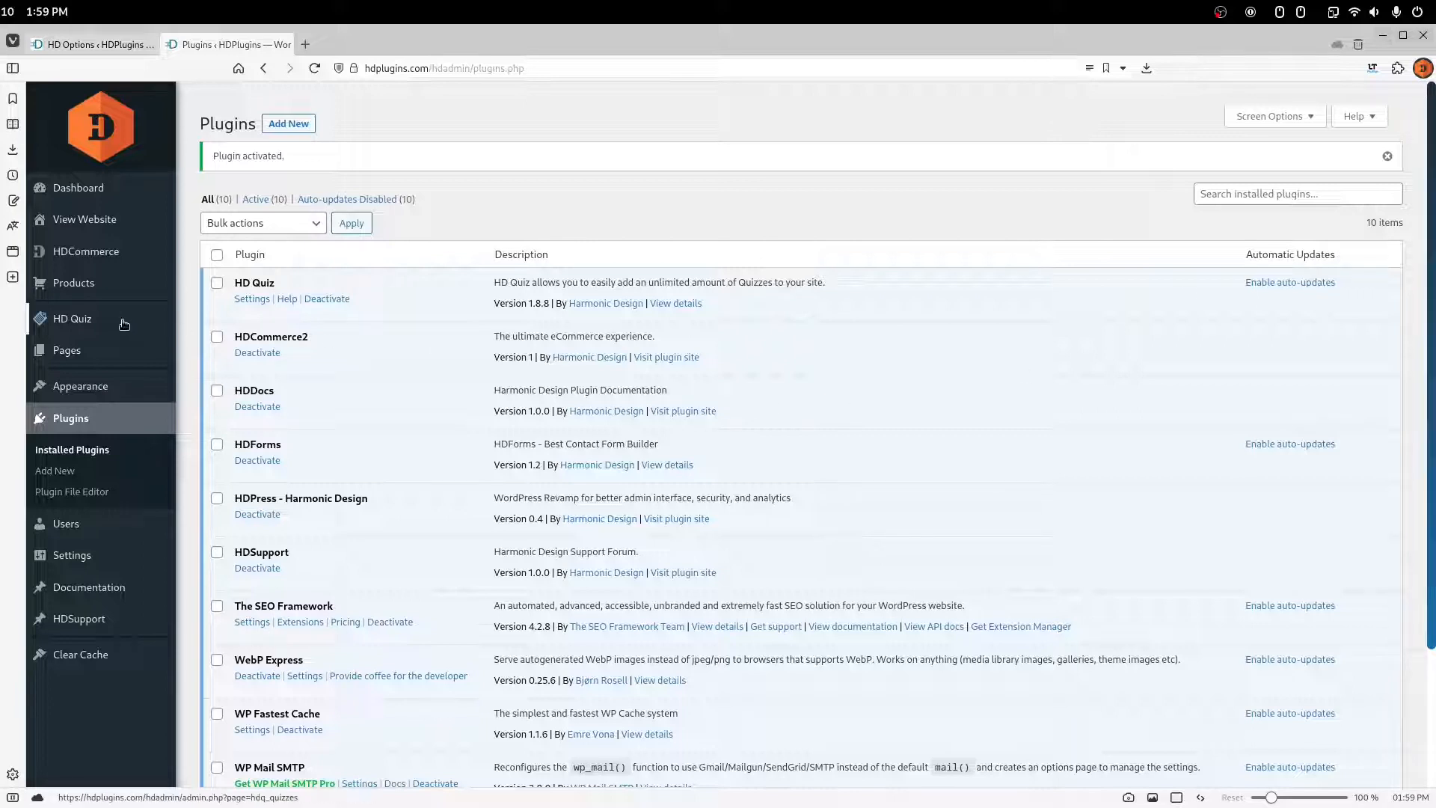
# - Open the HD Quiz About / Options page and examine its General settings, such as Share Text and Adset Code, and the Translation section
pyautogui.moveTo(119, 296)
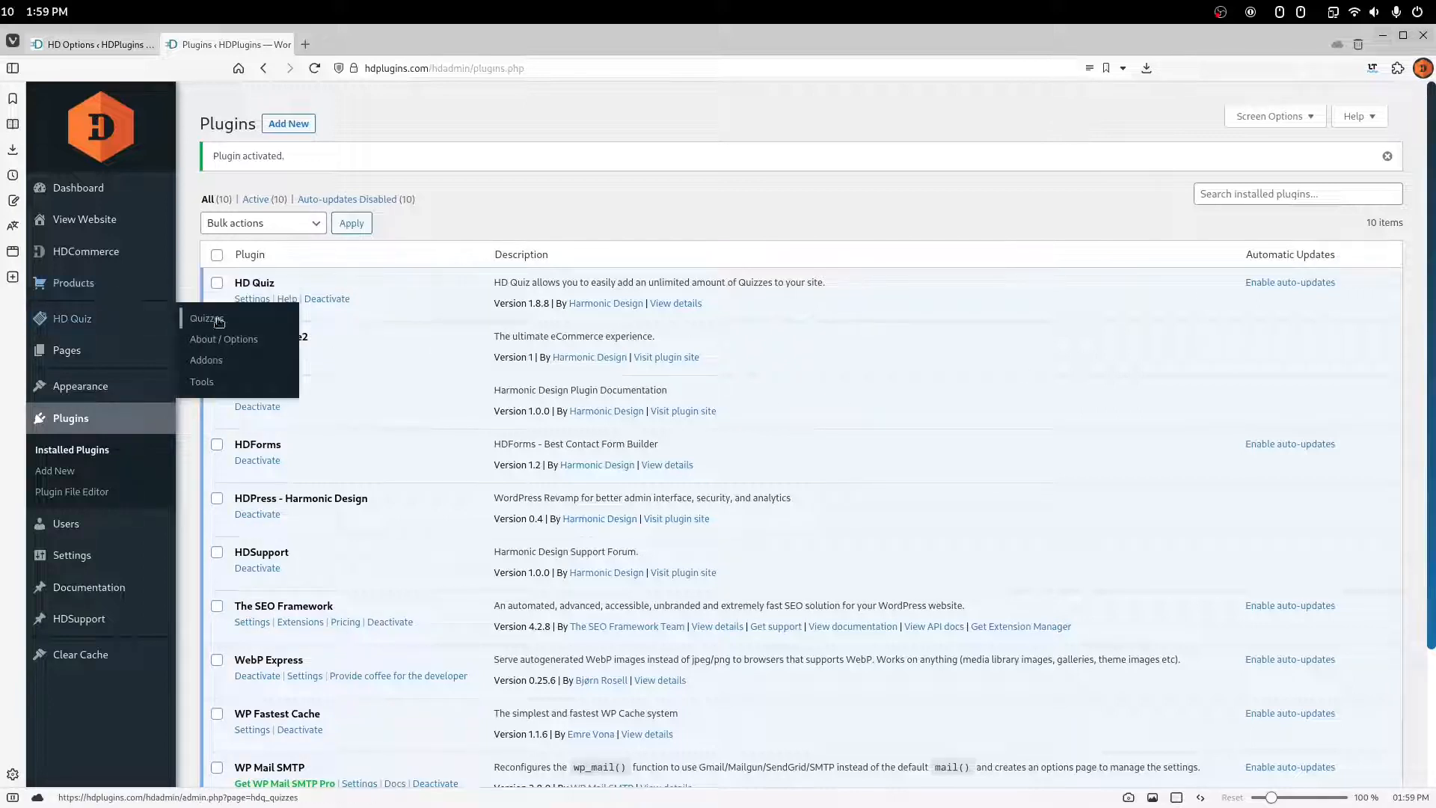
pyautogui.click(248, 340)
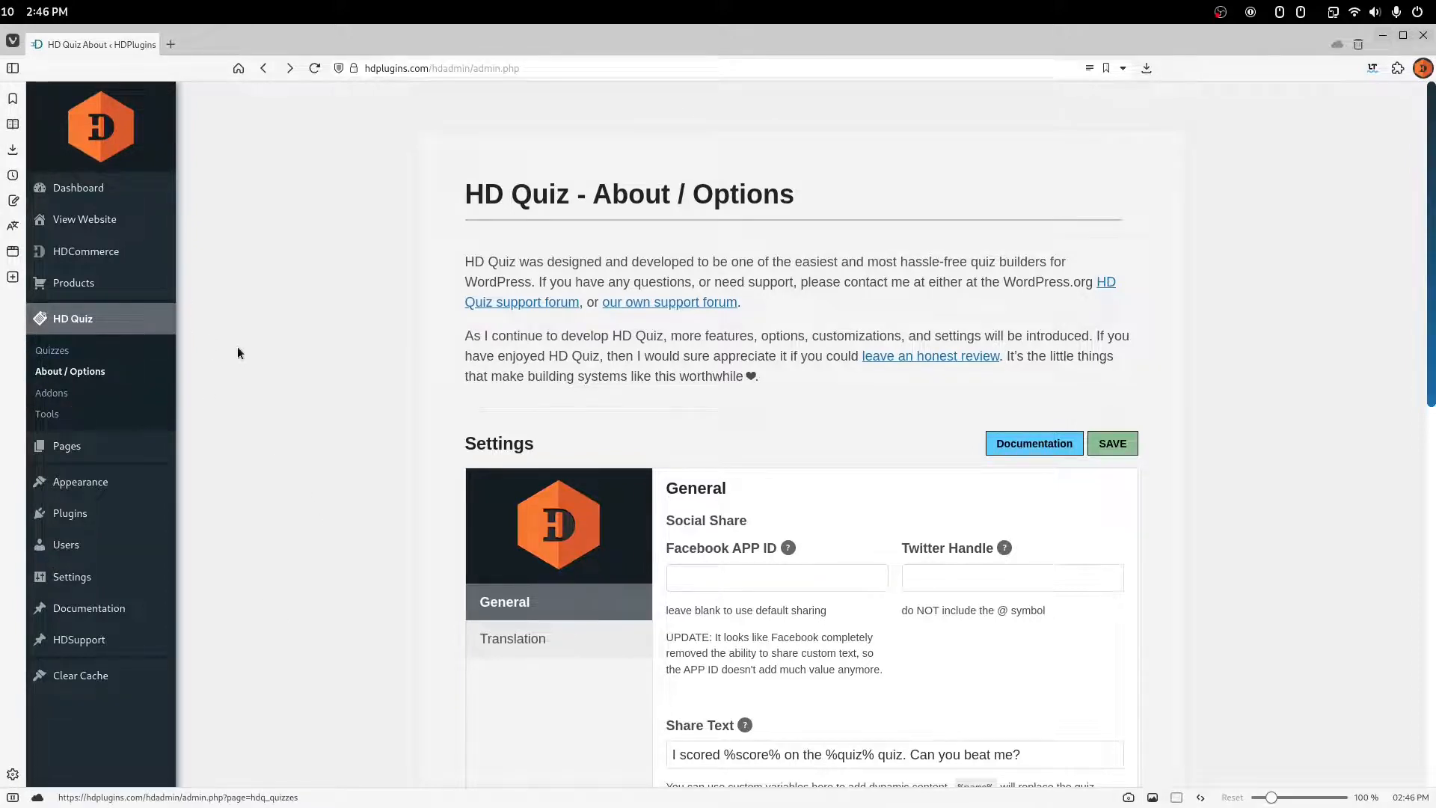
pyautogui.scroll(-3, 833, 447)
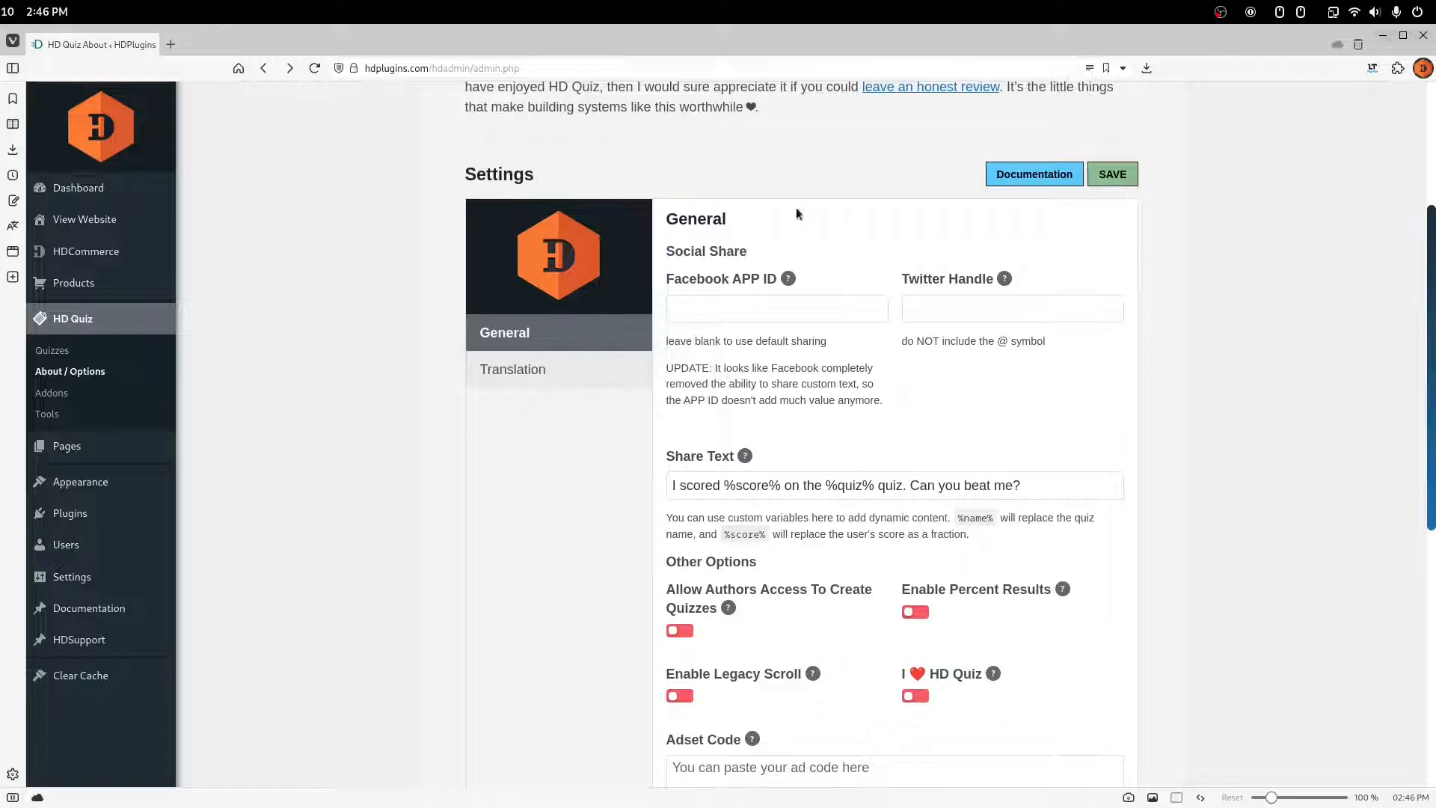
pyautogui.scroll(-2, 1131, 320)
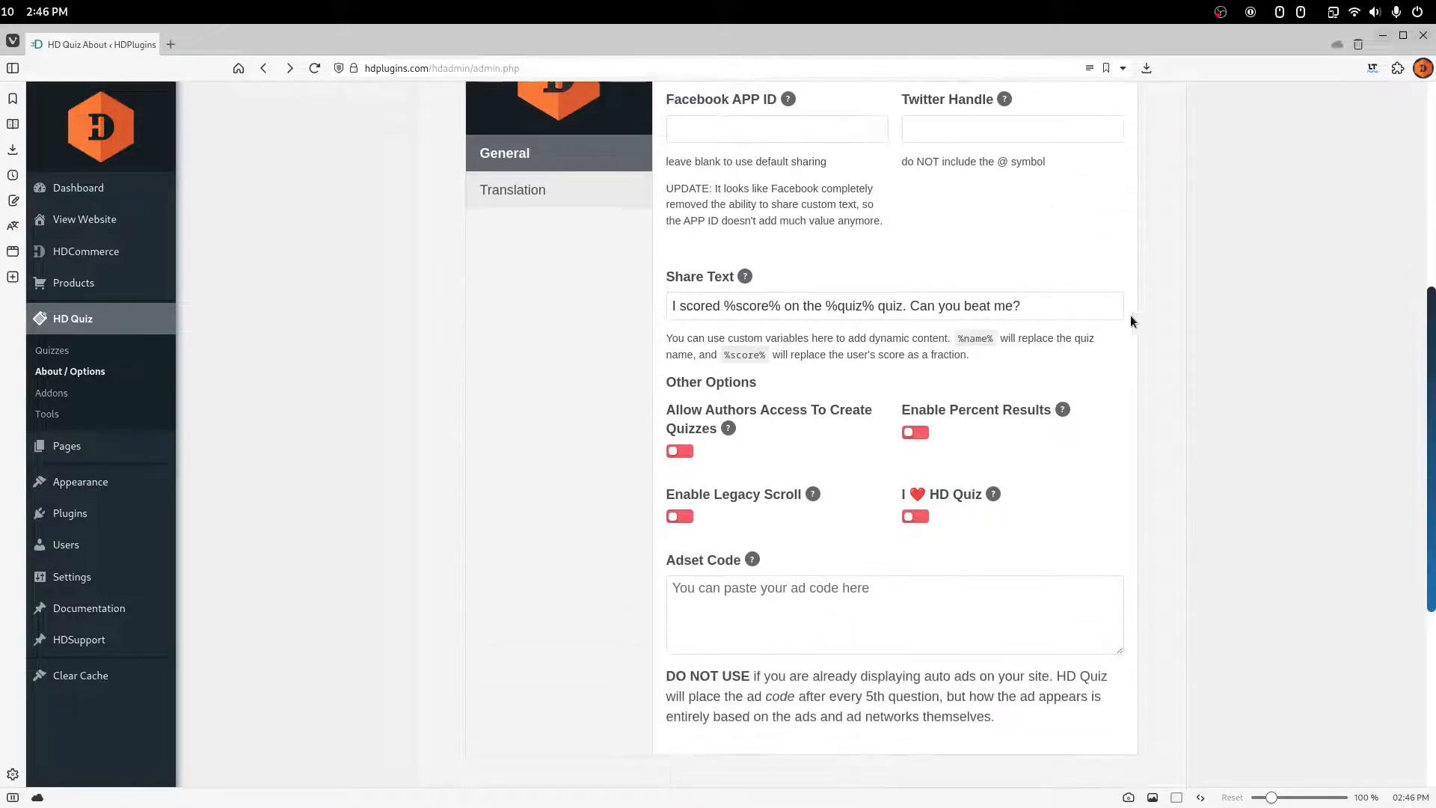
pyautogui.tripleClick(1080, 305)
pyautogui.click(1217, 435)
pyautogui.click(718, 607)
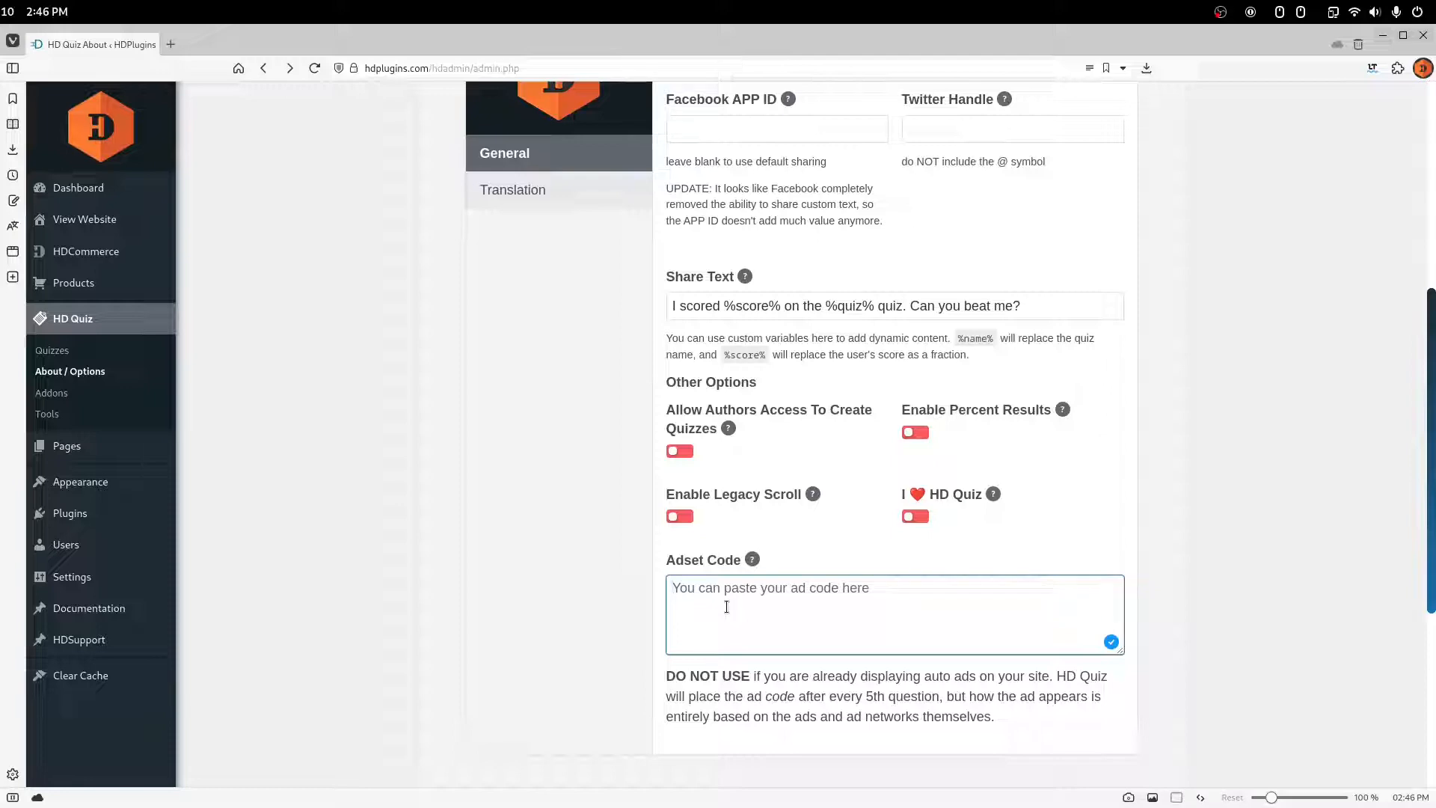
pyautogui.scroll(3, 508, 419)
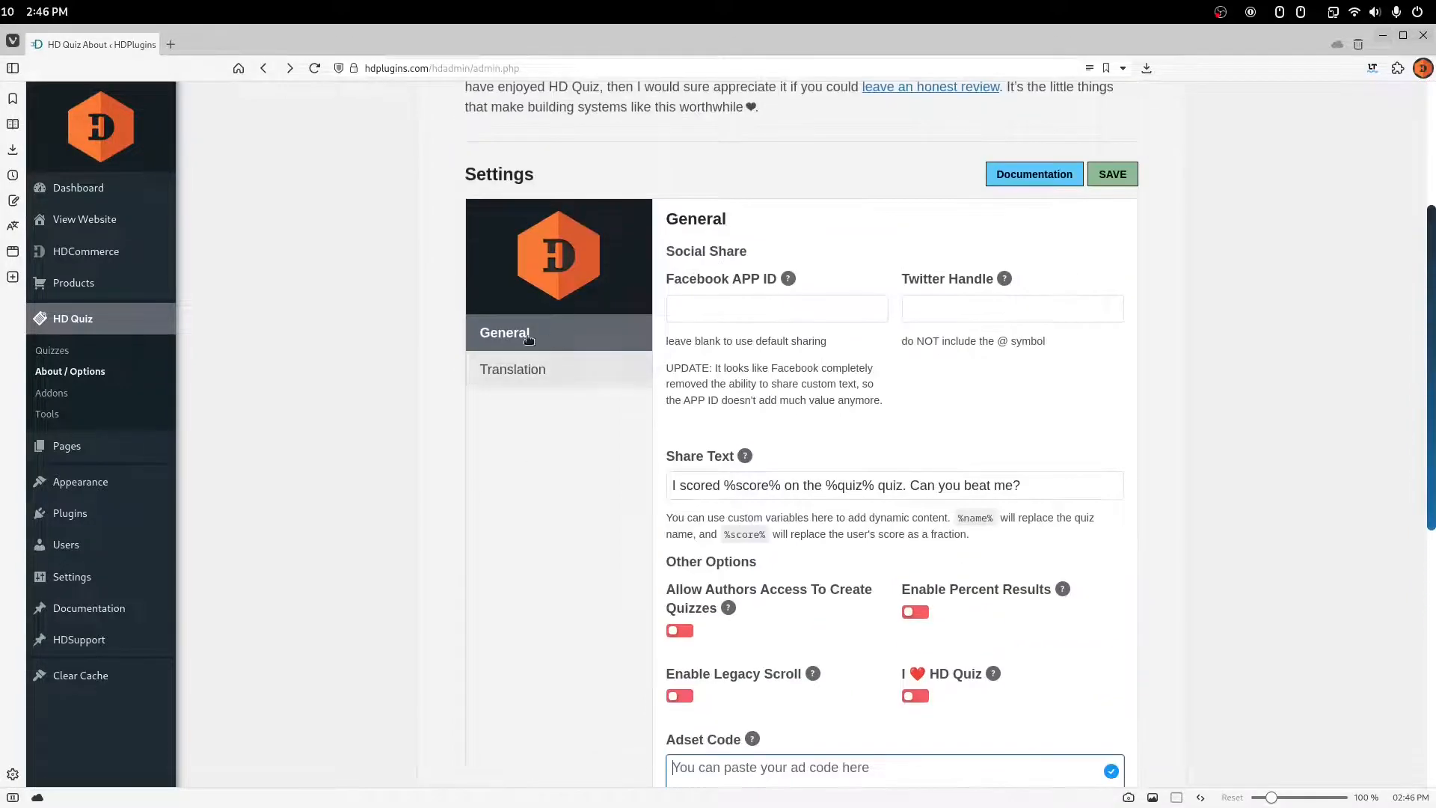
pyautogui.click(522, 371)
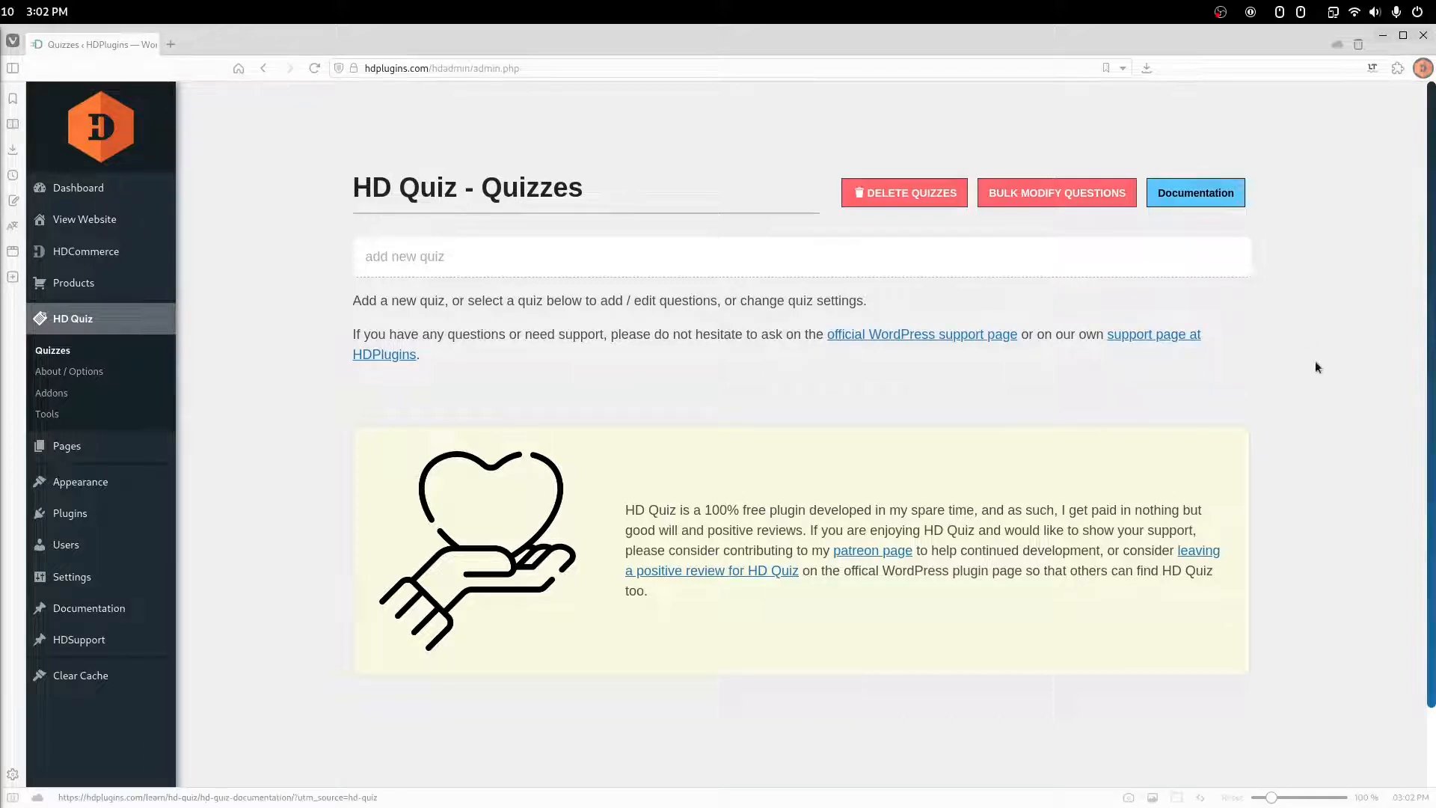
# - Open the HD Quiz documentation, browse its article navigation and expand the common question "Can I use KaTex?"
pyautogui.click(1238, 194)
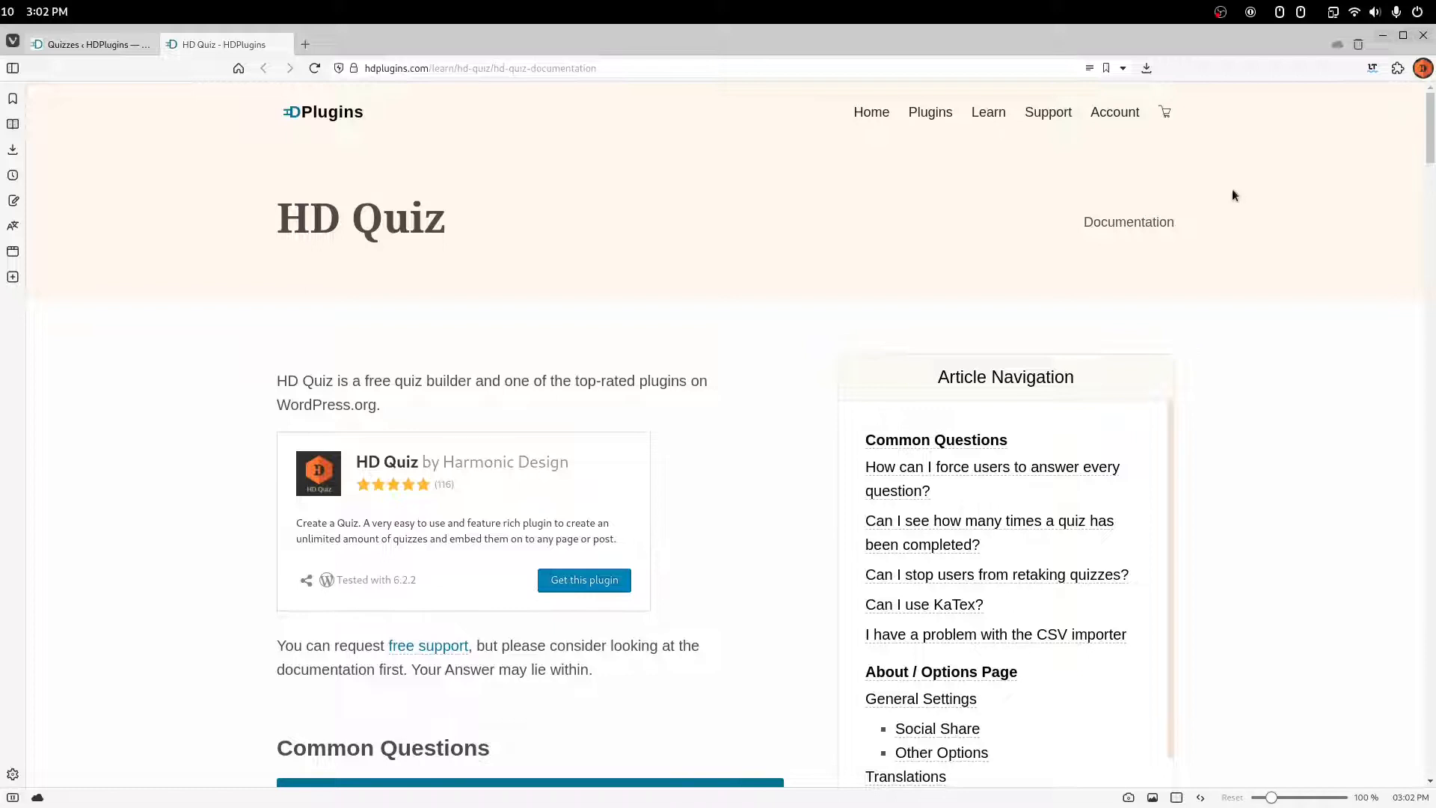
pyautogui.scroll(-3, 795, 323)
pyautogui.scroll(-4, 998, 354)
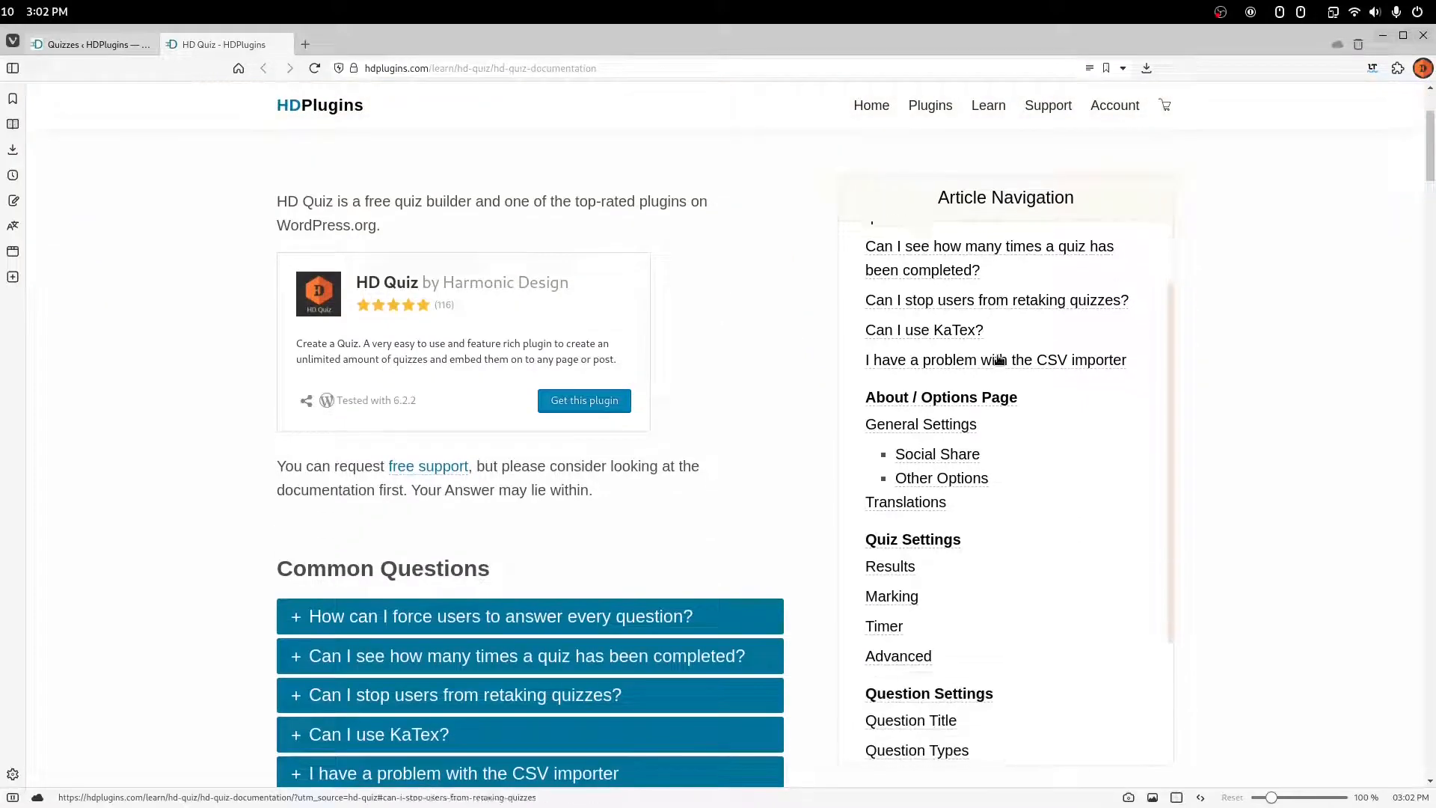
pyautogui.scroll(4, 1000, 361)
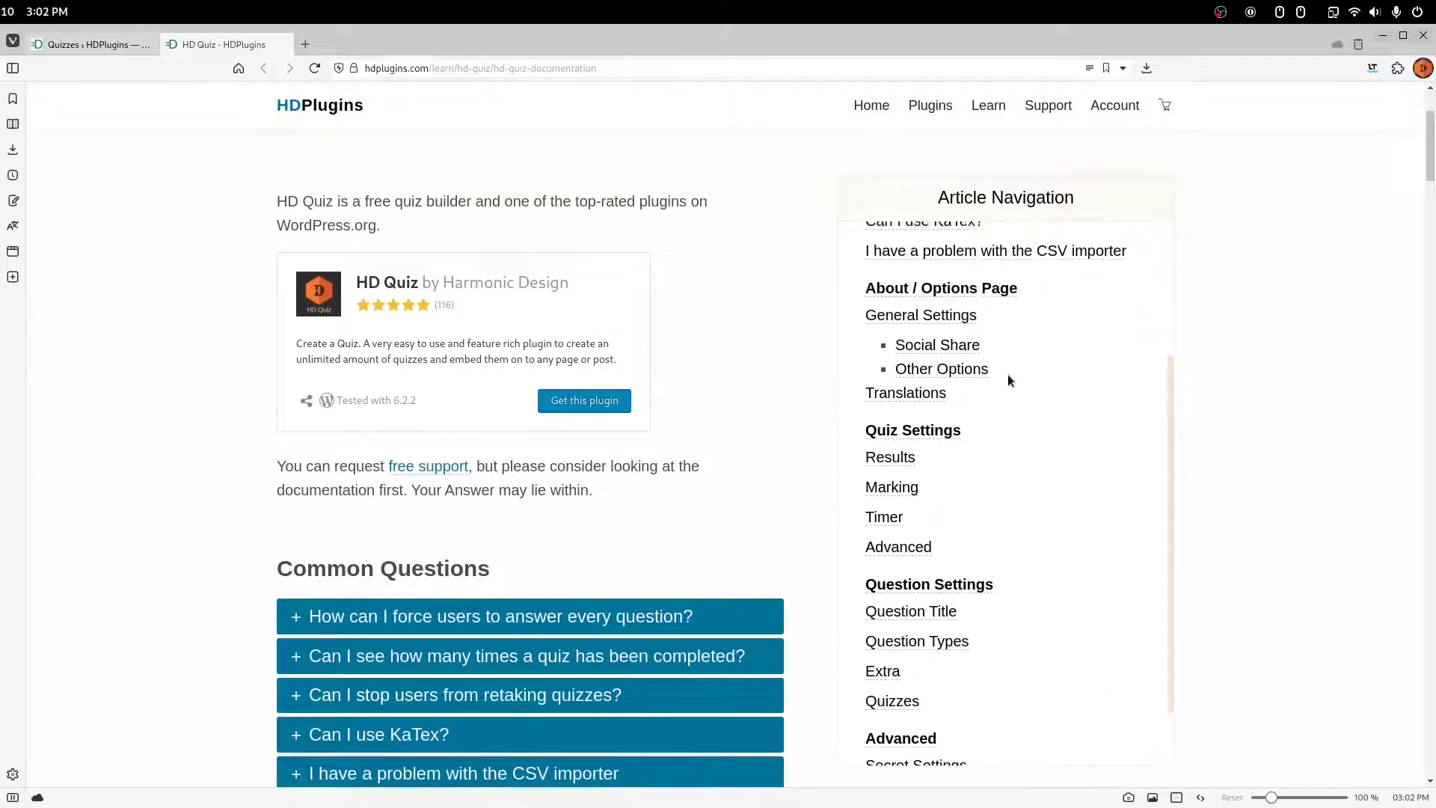
pyautogui.scroll(-4, 1009, 378)
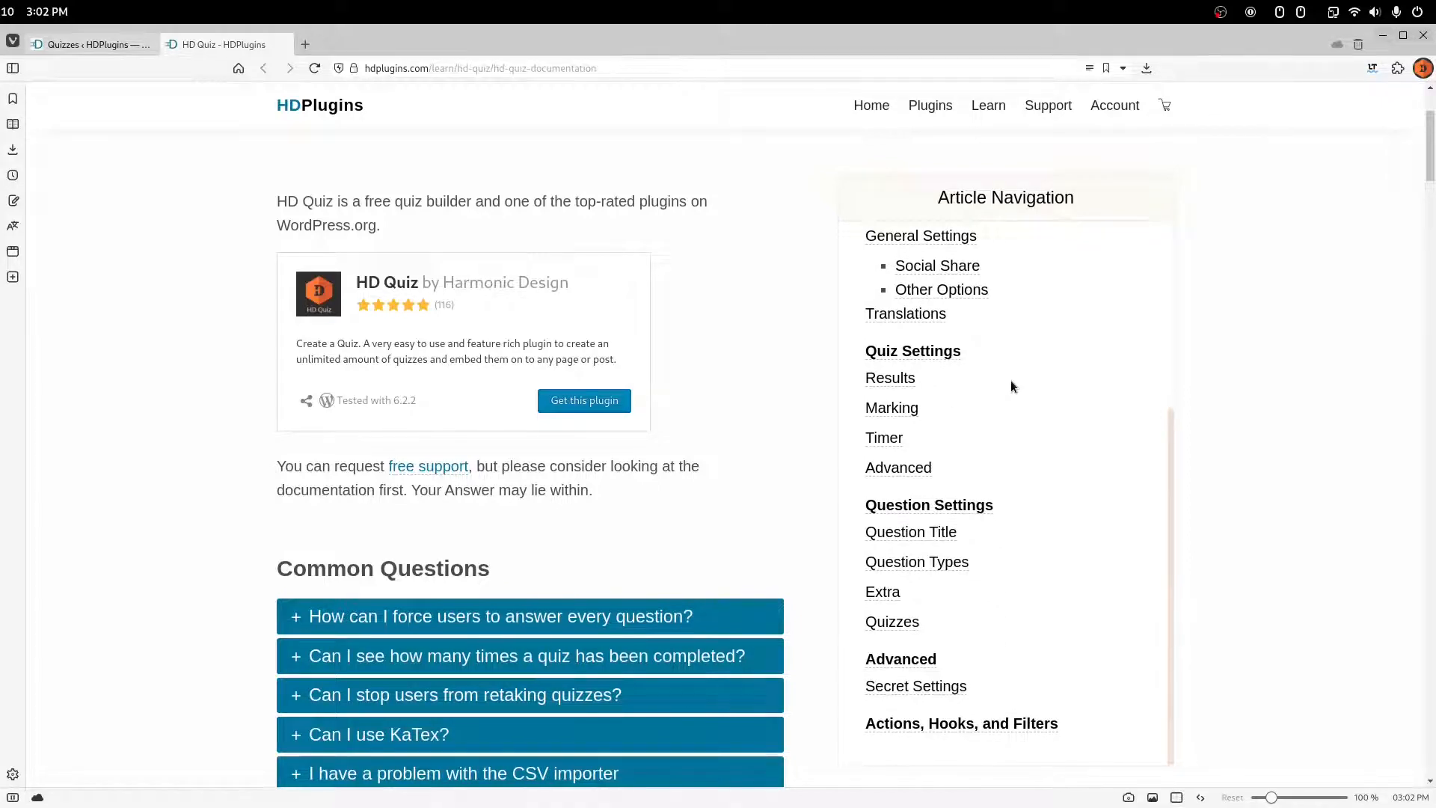
pyautogui.scroll(-3, 679, 451)
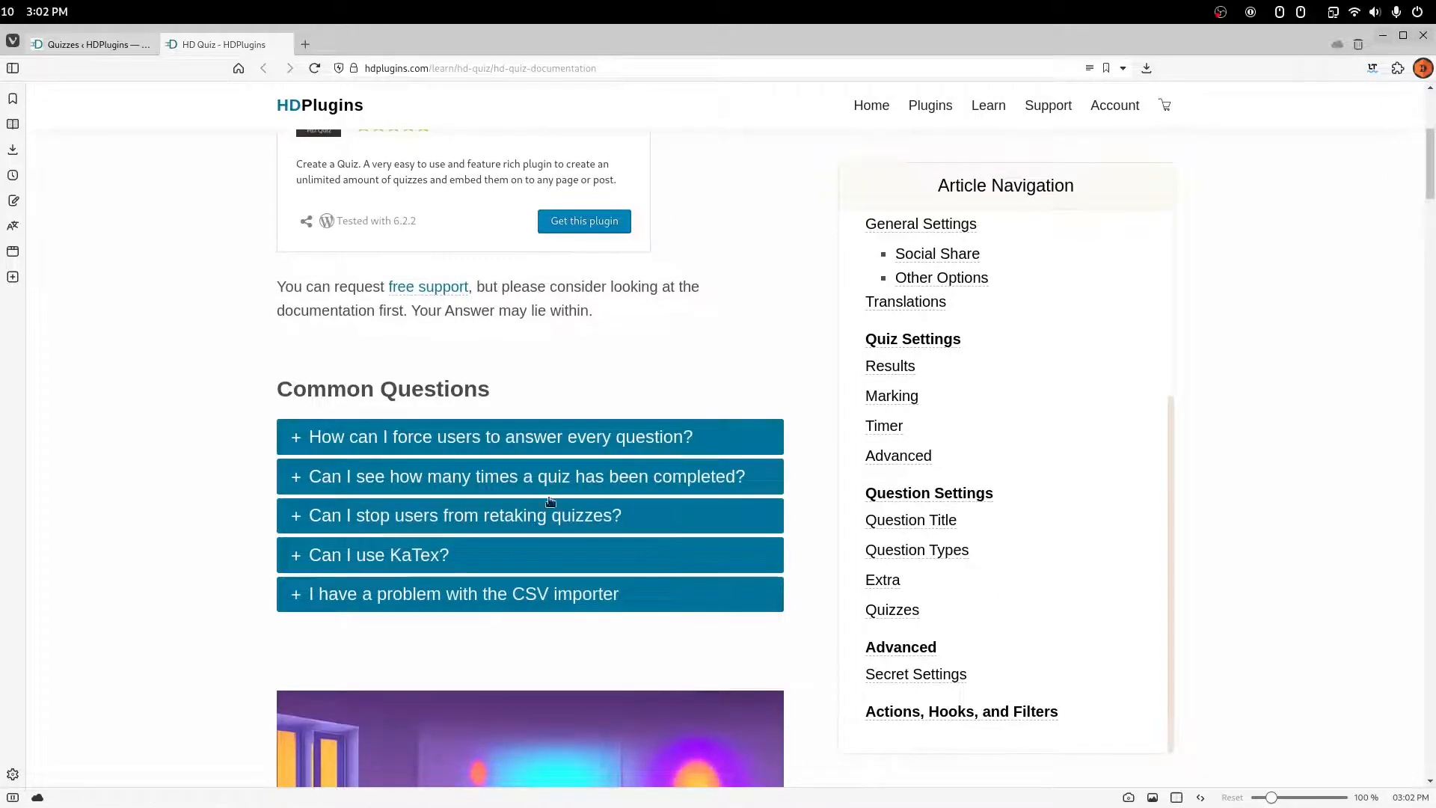
pyautogui.click(488, 555)
pyautogui.scroll(-1, 485, 591)
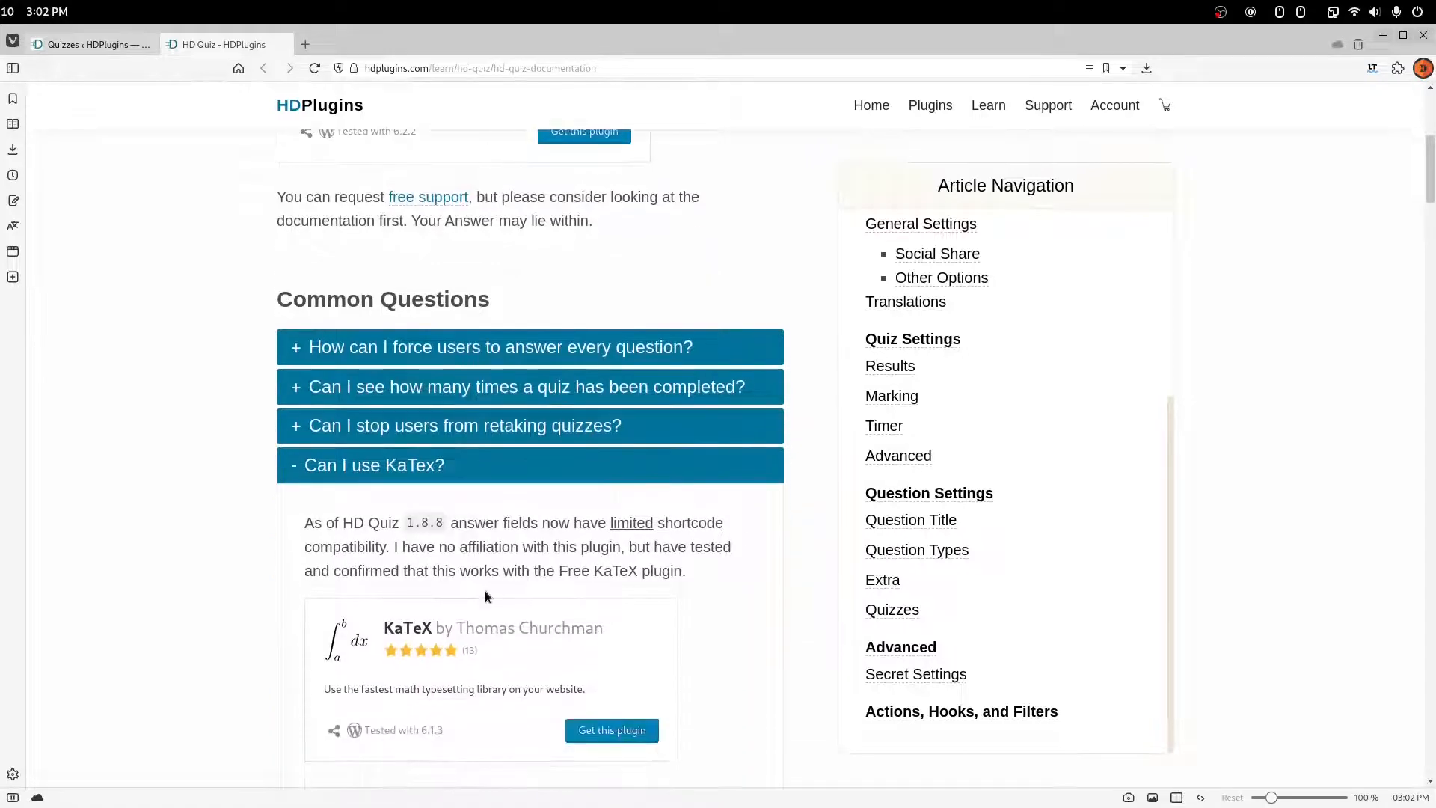
# - Open the free support forum from the HD Quiz documentation, look over its question threads, and close the forum page
pyautogui.scroll(6, 496, 507)
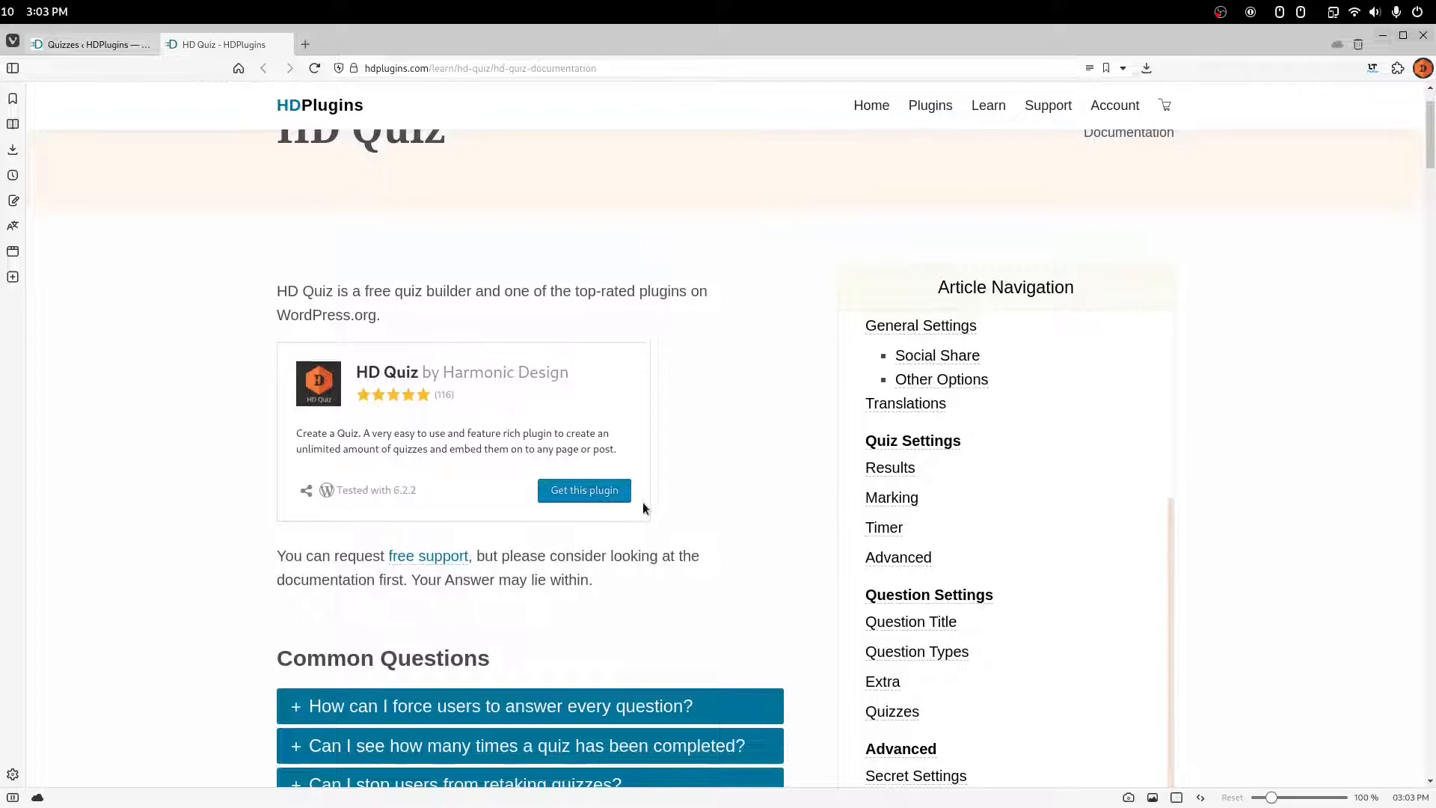
pyautogui.click(413, 555)
pyautogui.scroll(-7, 392, 531)
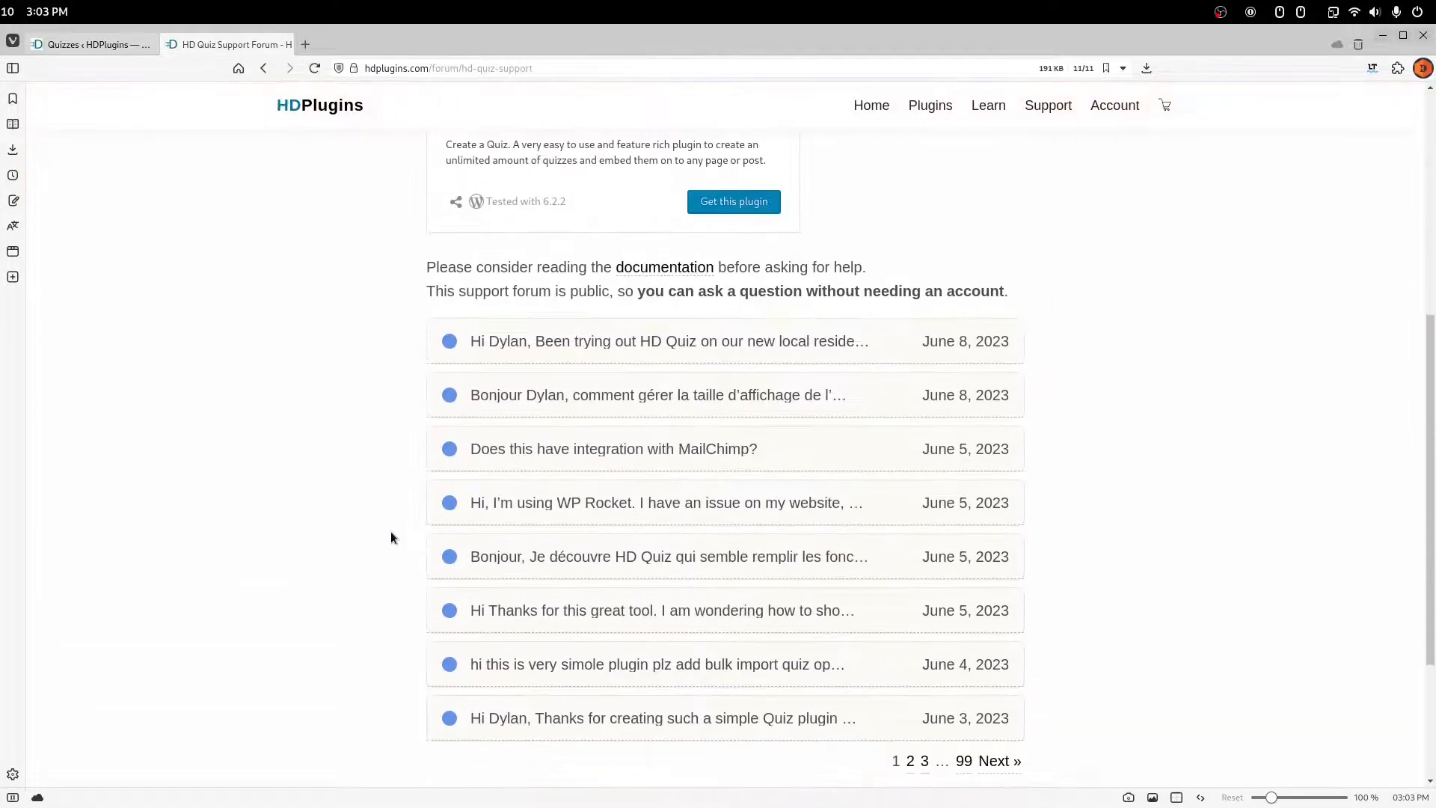
pyautogui.scroll(-3, 1120, 675)
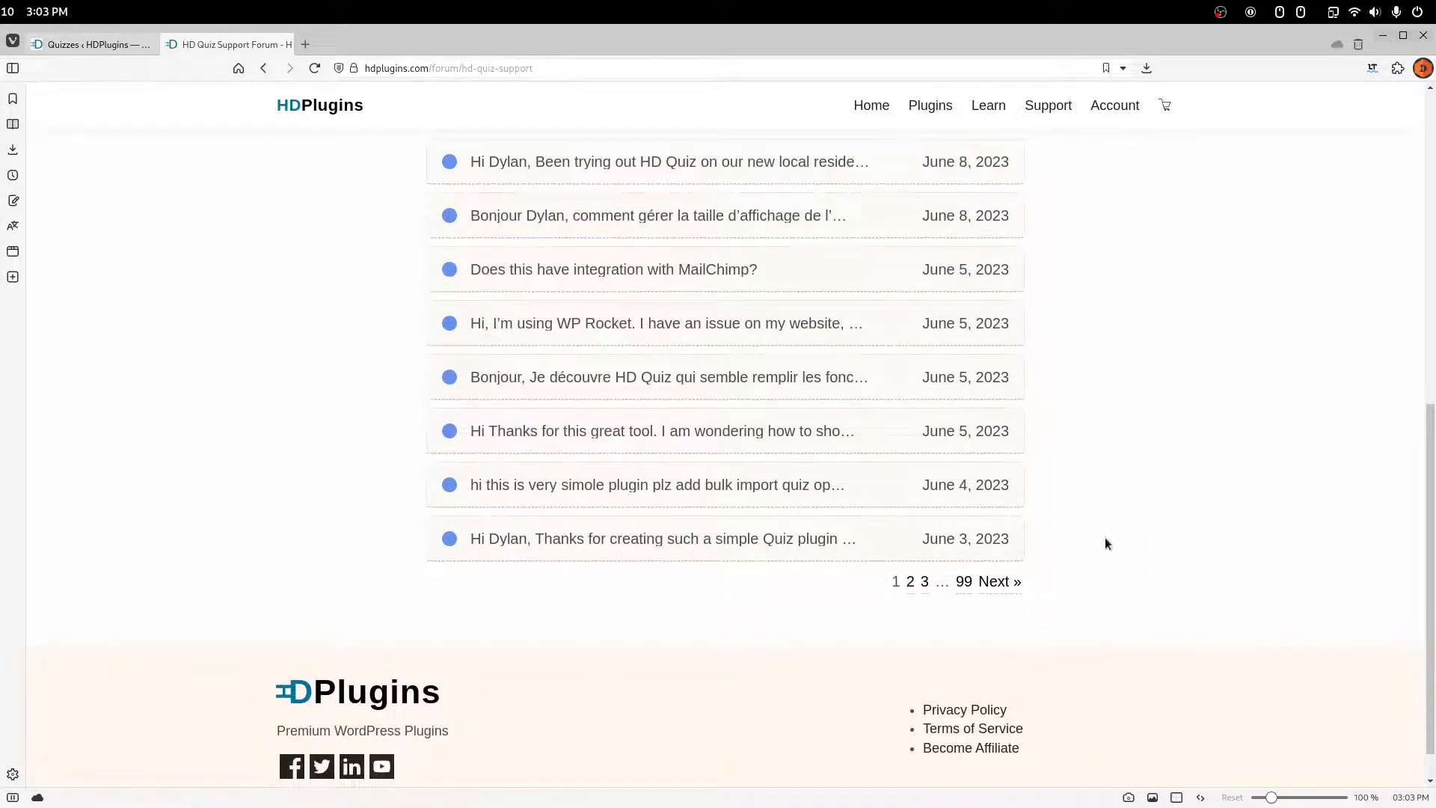
pyautogui.scroll(3, 1106, 538)
pyautogui.scroll(6, 1106, 542)
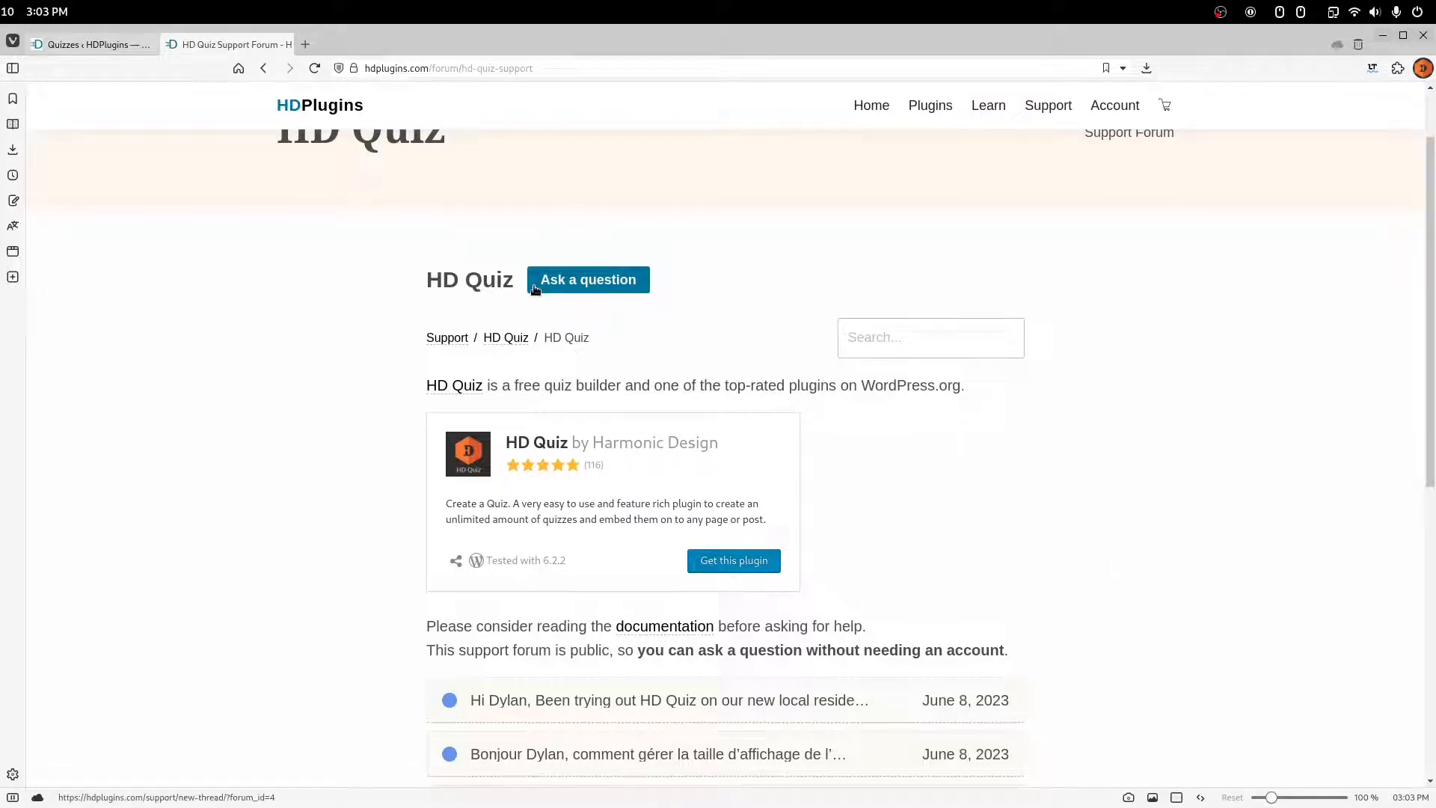
pyautogui.click(283, 45)
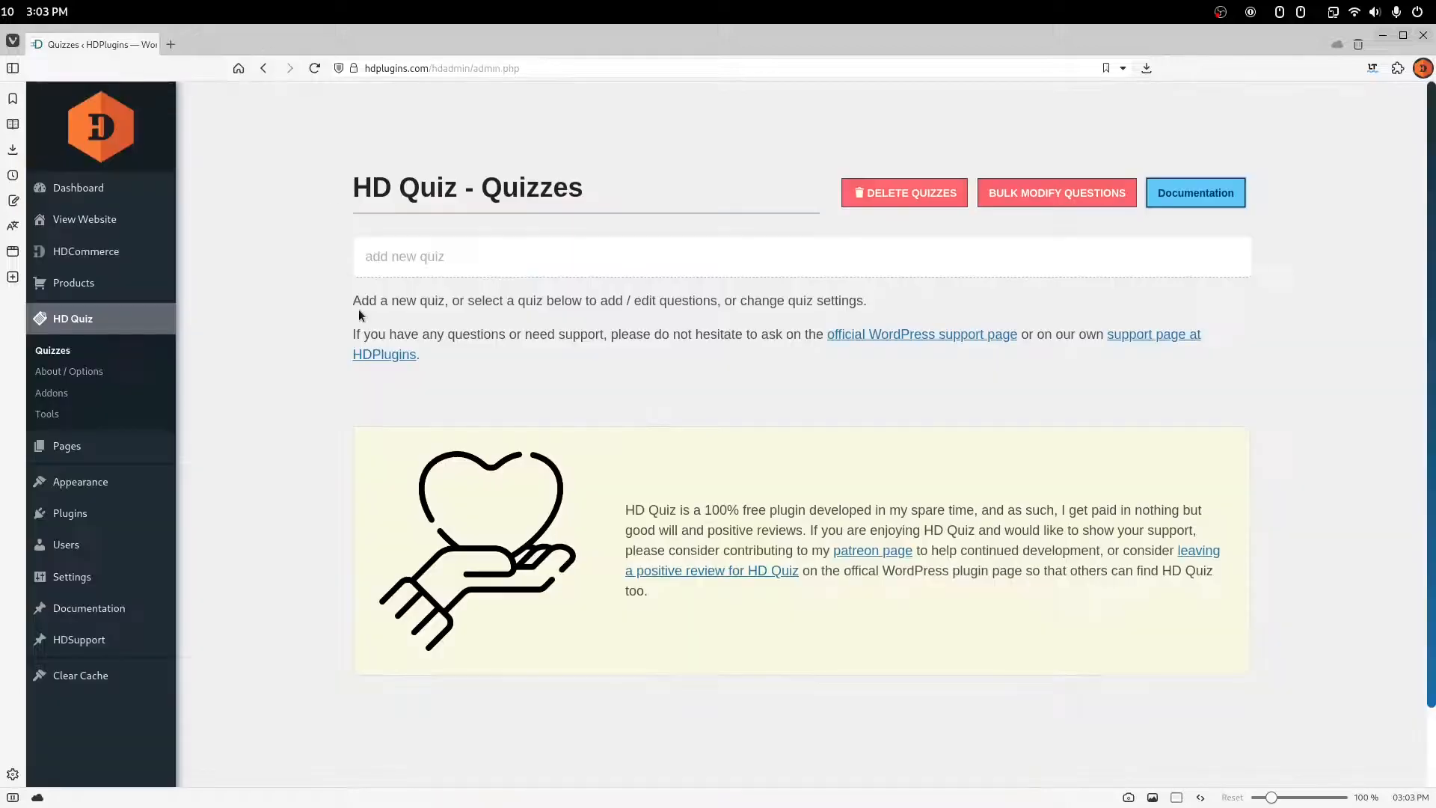
# - Add a new quiz named "Quiz Demo" to HD Quiz and open it for editing
pyautogui.click(530, 259)
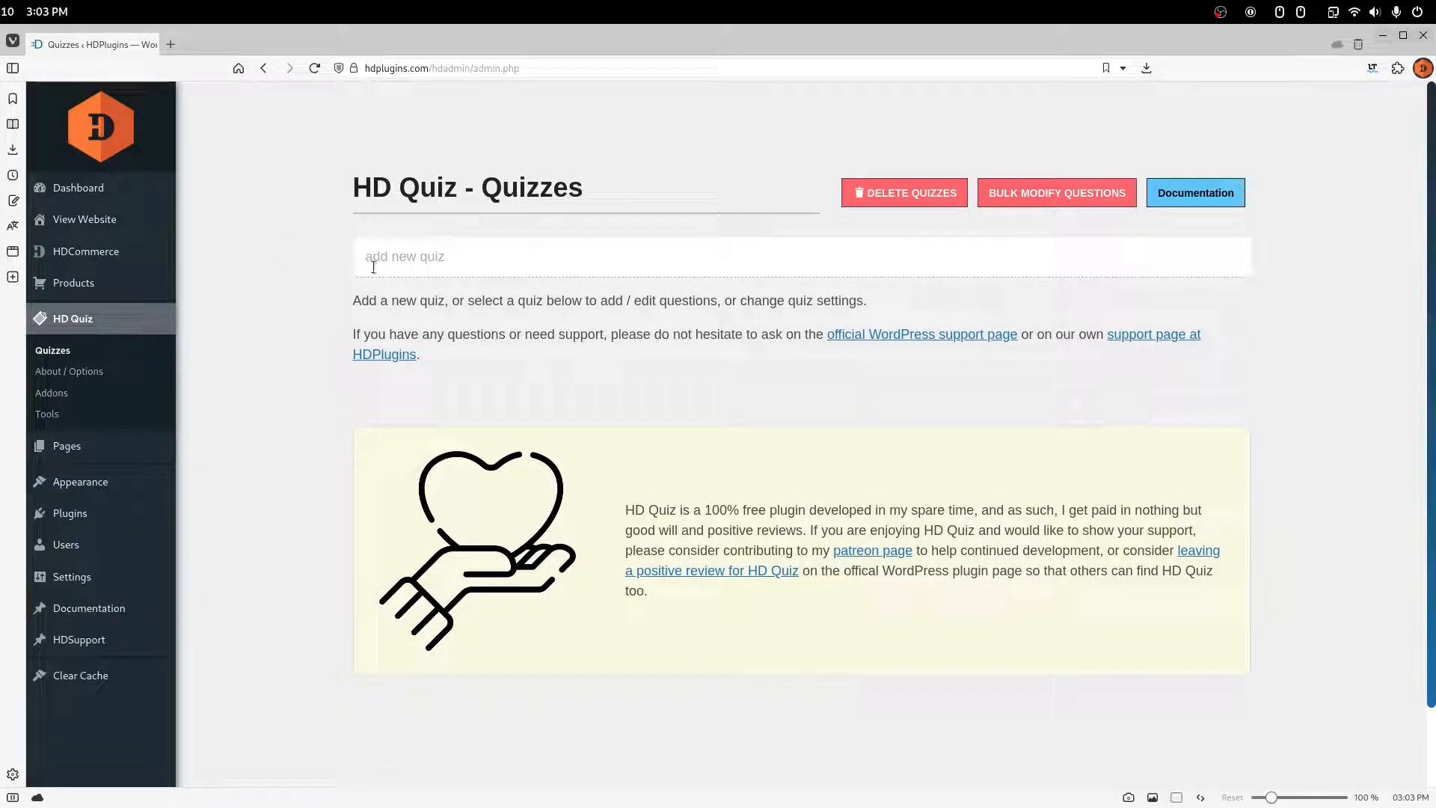
pyautogui.write('Quiz Demo')
pyautogui.press('Return')
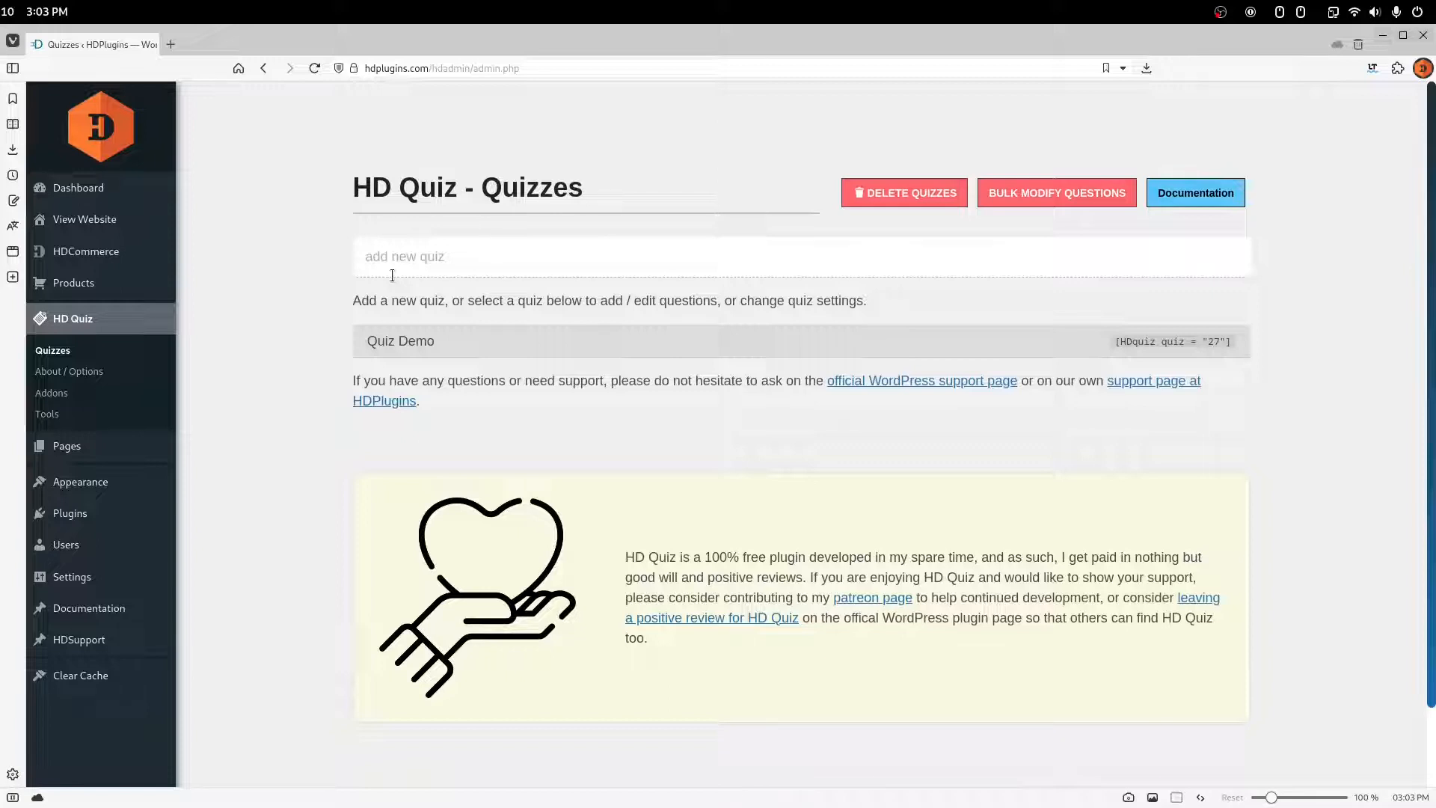
pyautogui.click(487, 350)
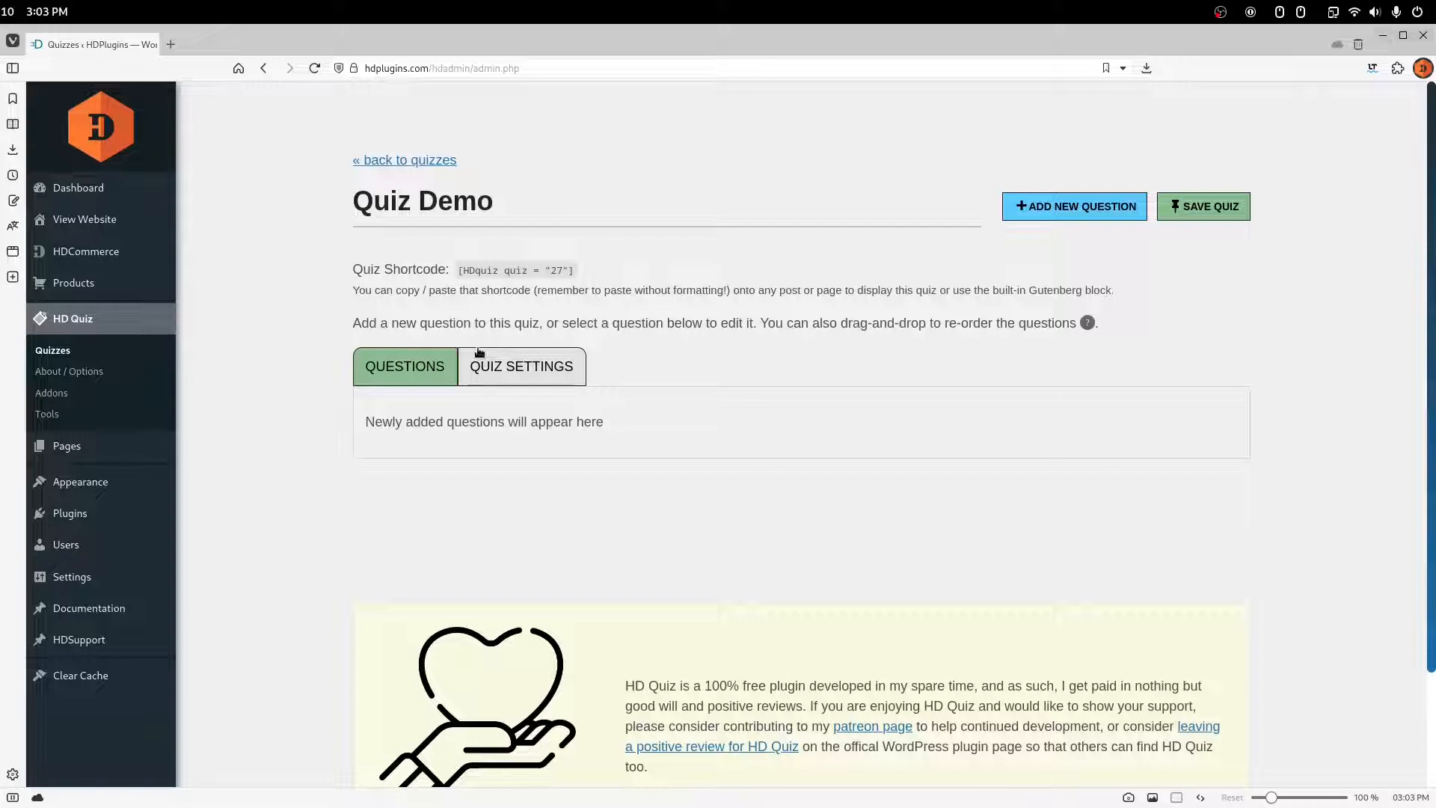
# - Examine Quiz Demo's Marking, Timer, Advanced and Results settings, and return to its question list
pyautogui.click(536, 369)
pyautogui.scroll(-3, 731, 346)
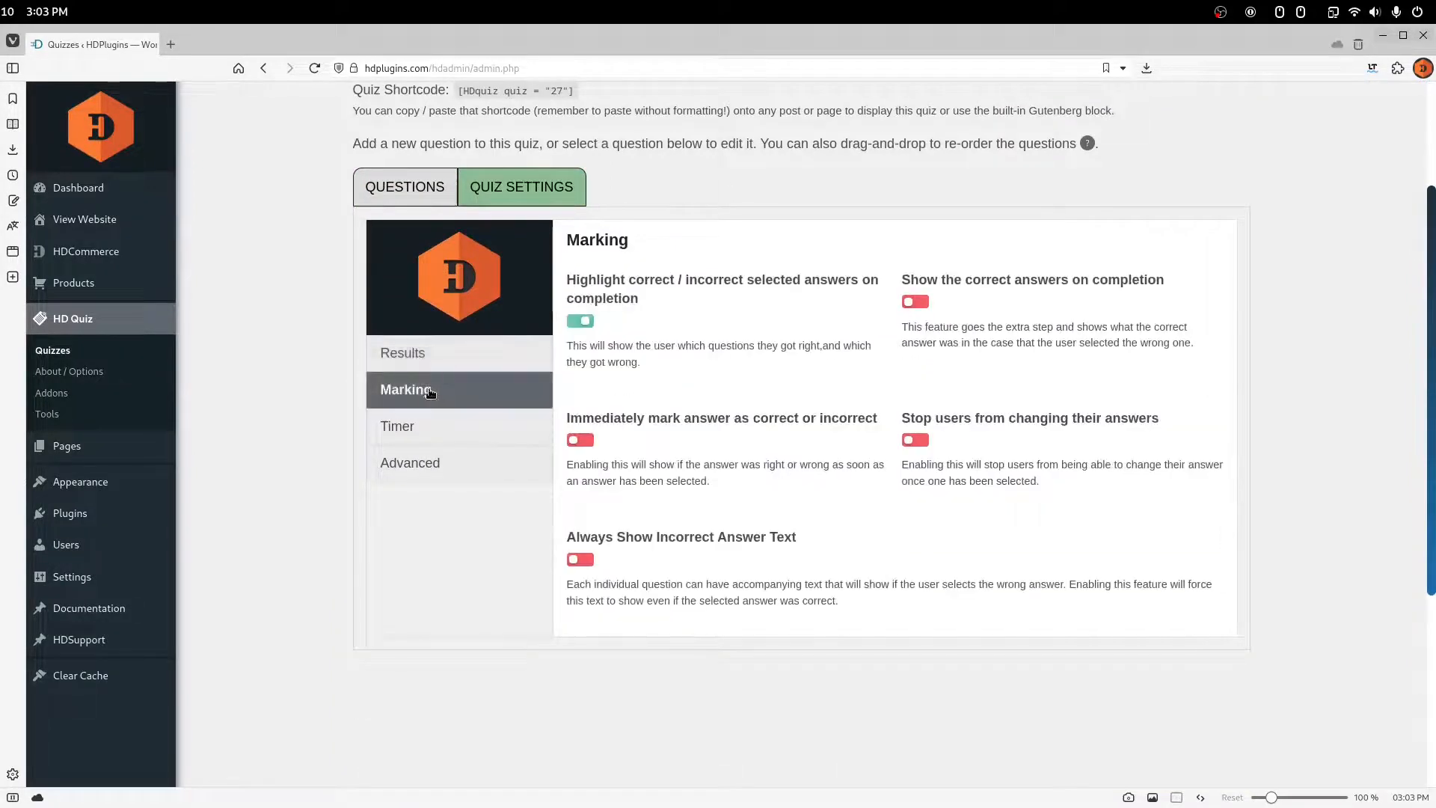
pyautogui.click(427, 427)
pyautogui.click(428, 458)
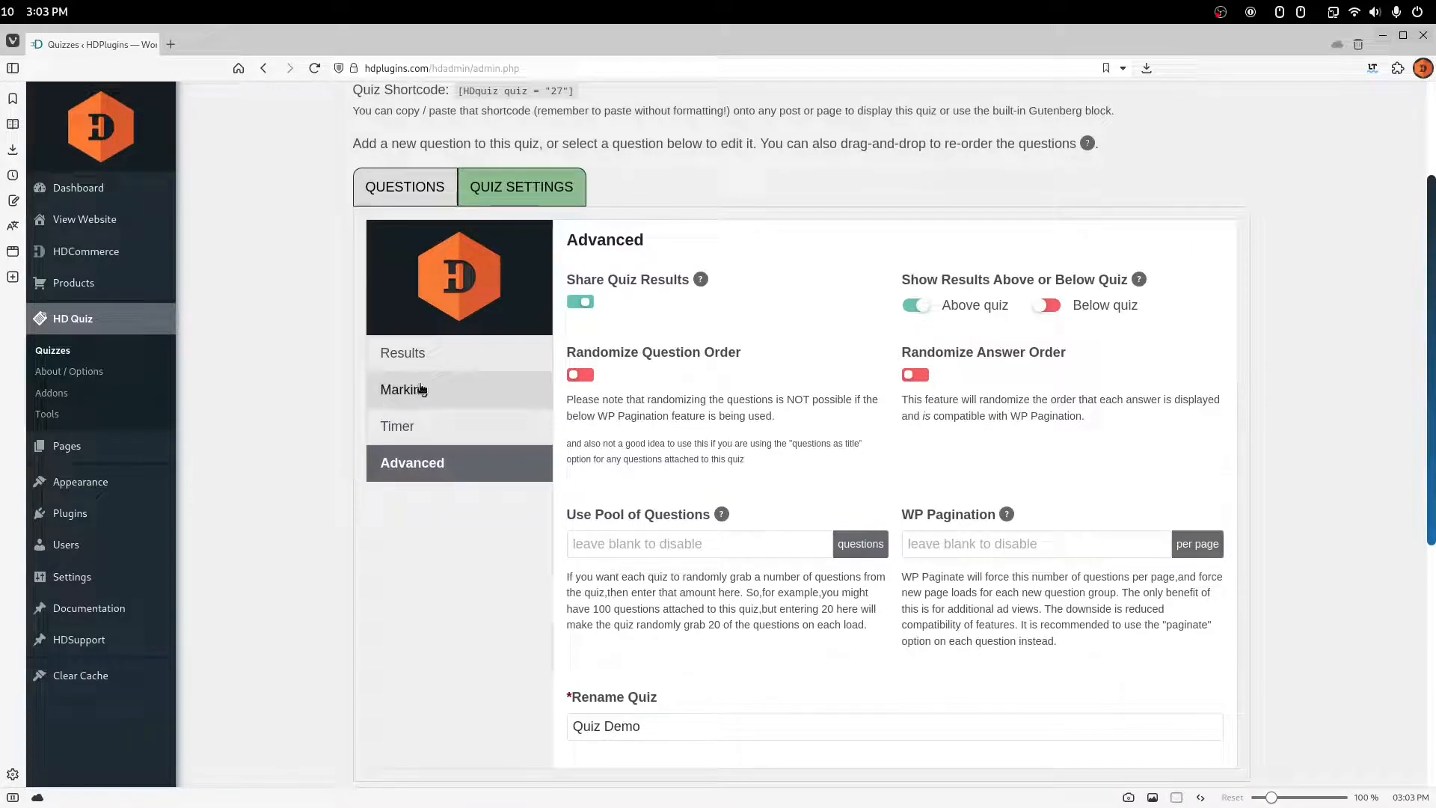
pyautogui.click(413, 357)
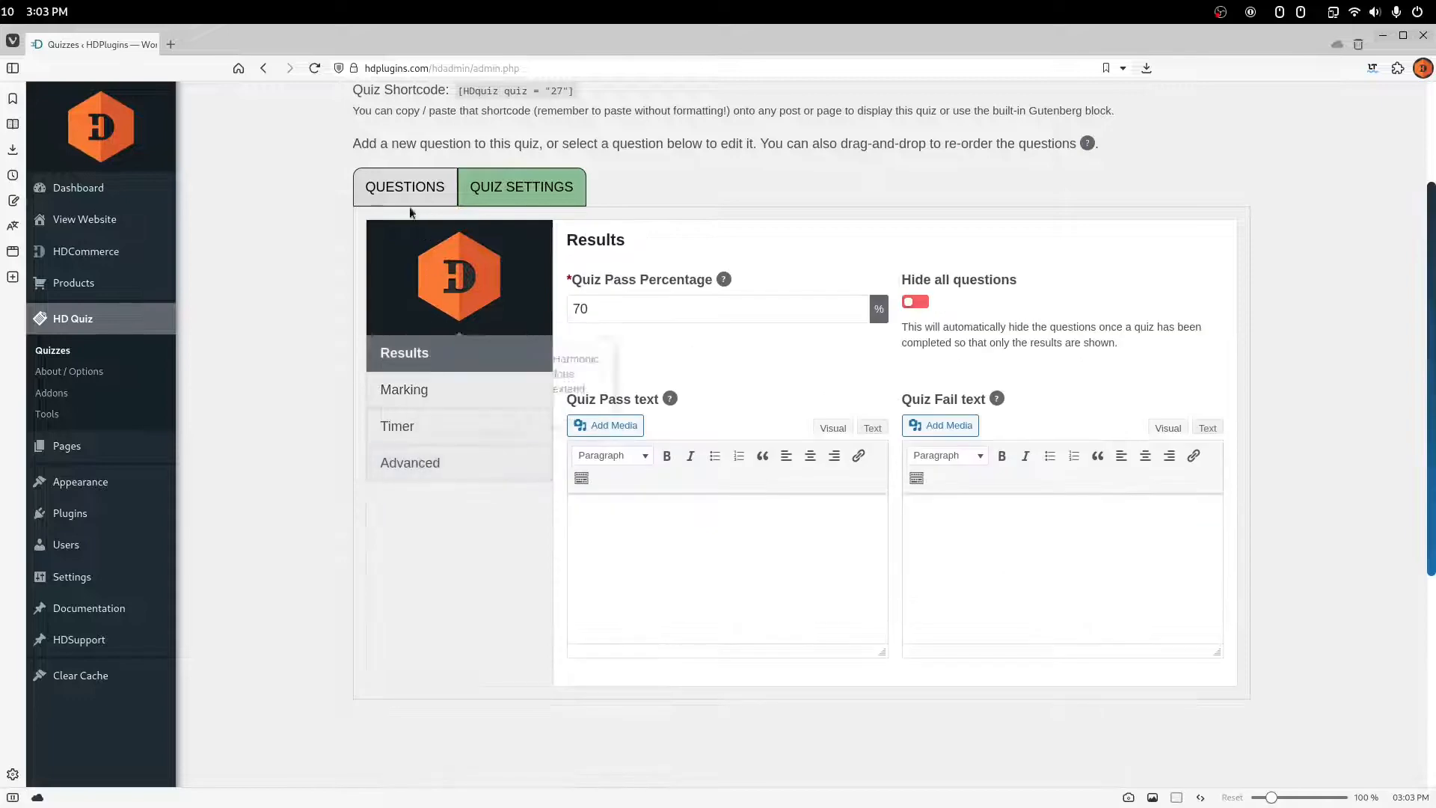
pyautogui.click(413, 192)
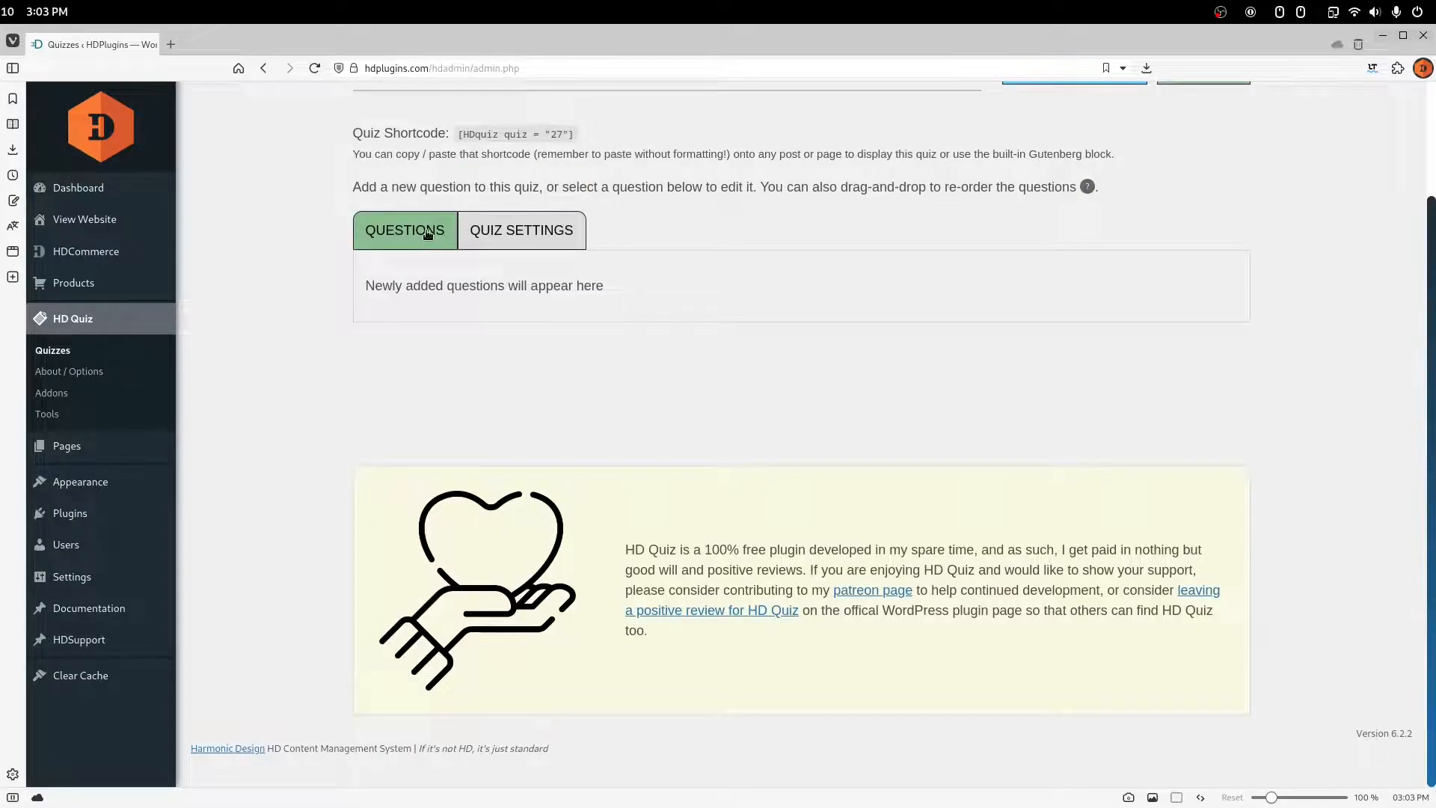
# - Add a new question to Quiz Demo with the title "What is the fastest land animal?"
pyautogui.scroll(2, 527, 303)
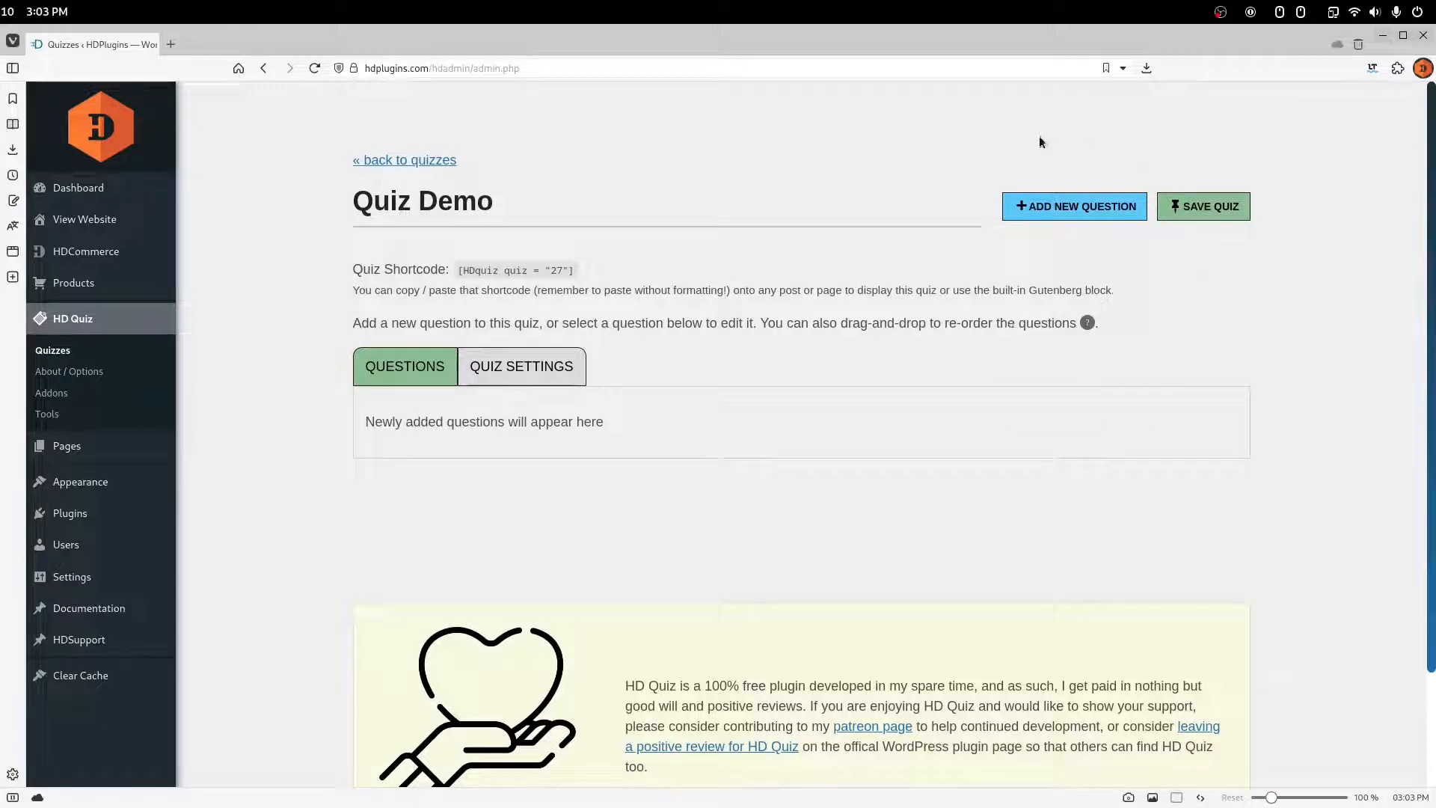
pyautogui.click(1078, 204)
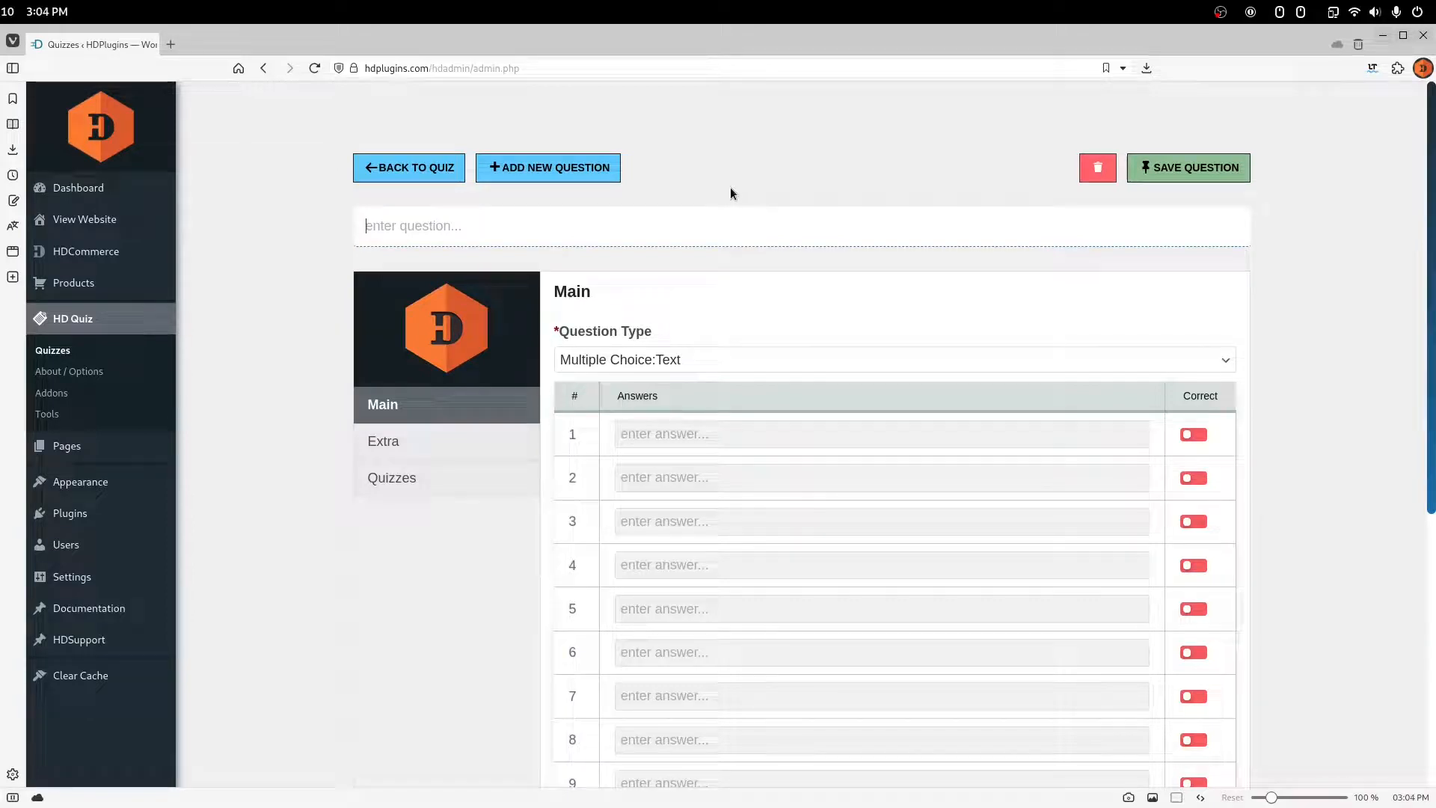
pyautogui.write('What is t')
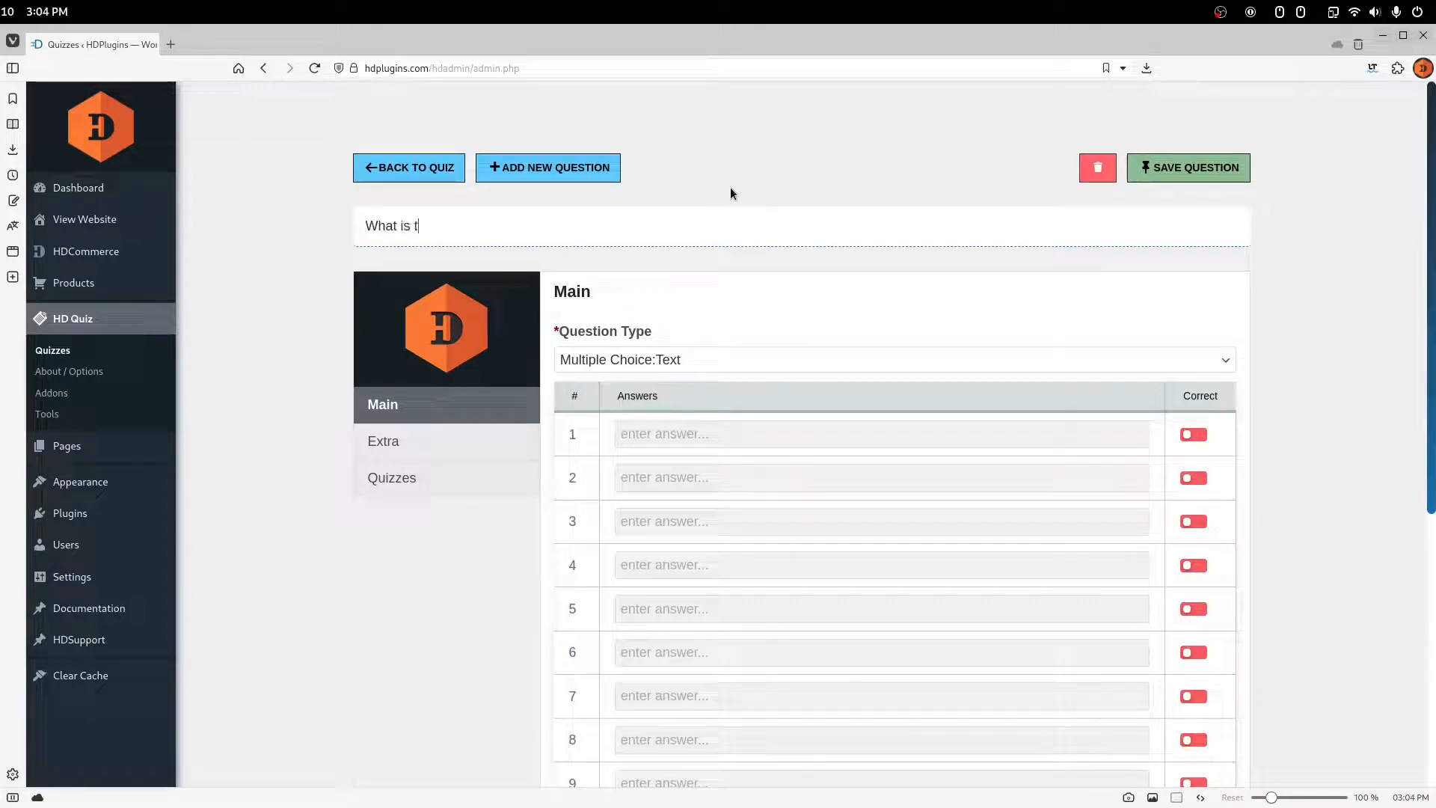
pyautogui.write('he fastest land anima/.')
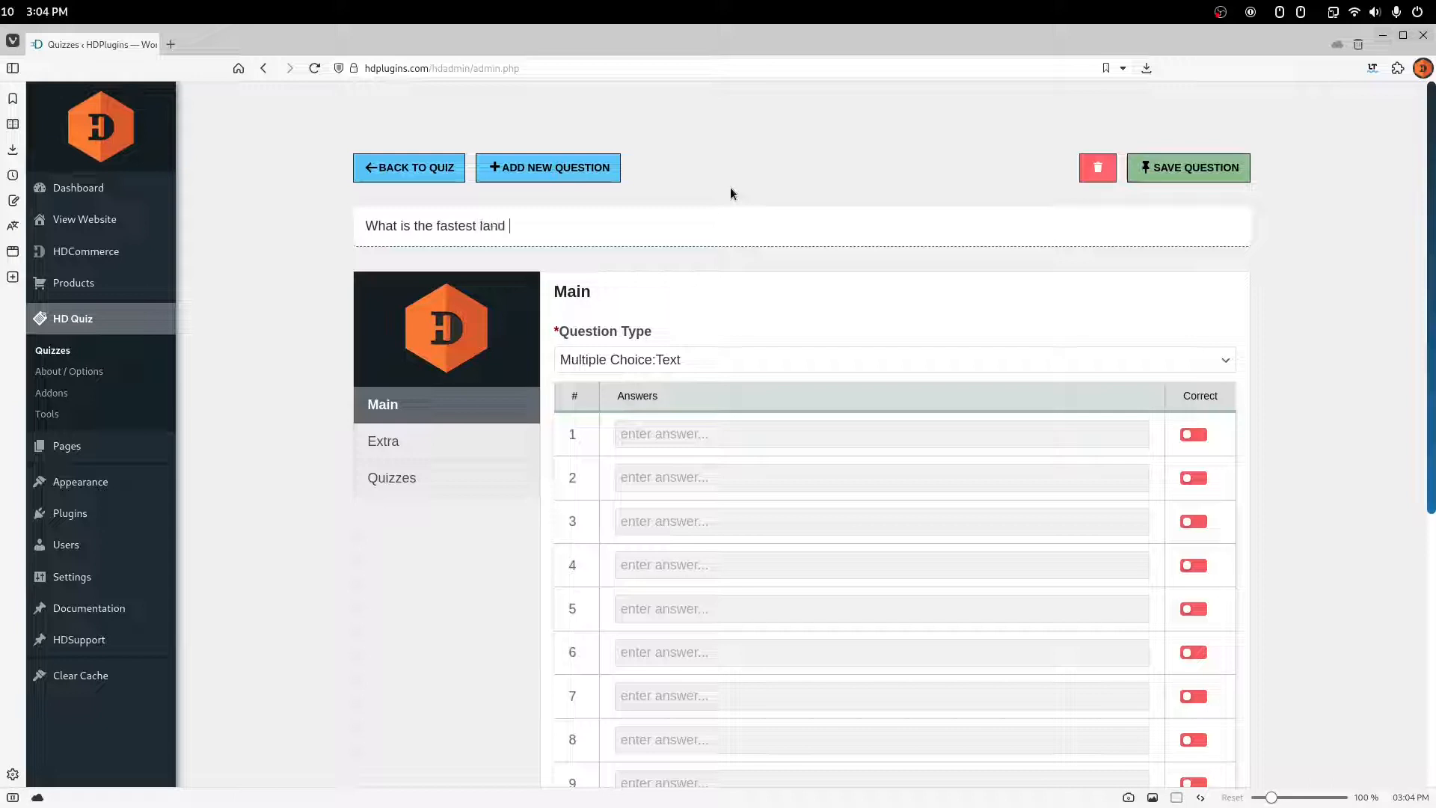
pyautogui.press('BackSpace')
pyautogui.press('BackSpace')
pyautogui.write('l?')
# - Enter Cheetah, Moose, Horse and Wolf as answers 1 to 4 of the land animal question
pyautogui.click(788, 442)
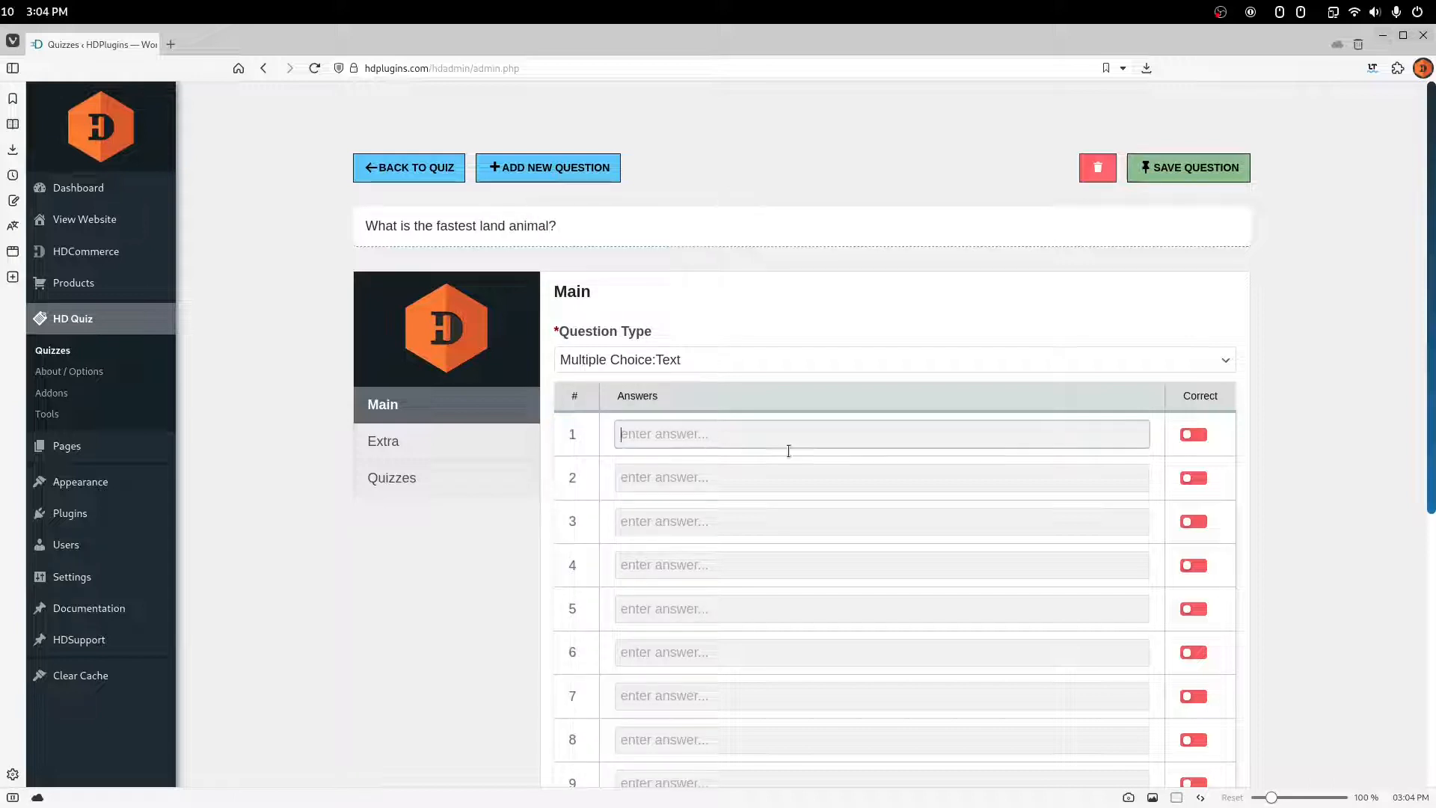
pyautogui.write('Che')
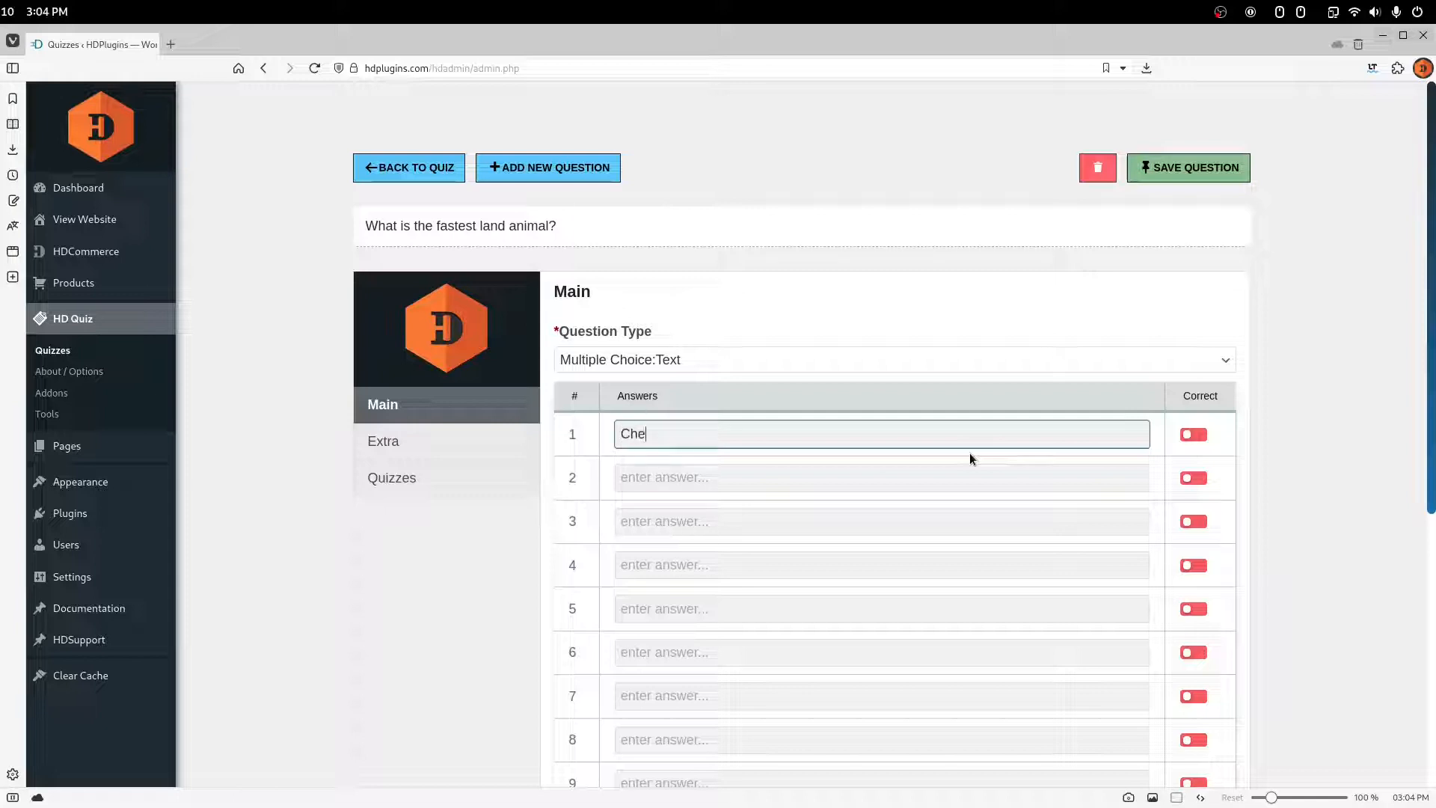
pyautogui.write('etah')
pyautogui.press('Tab')
pyautogui.press('Tab')
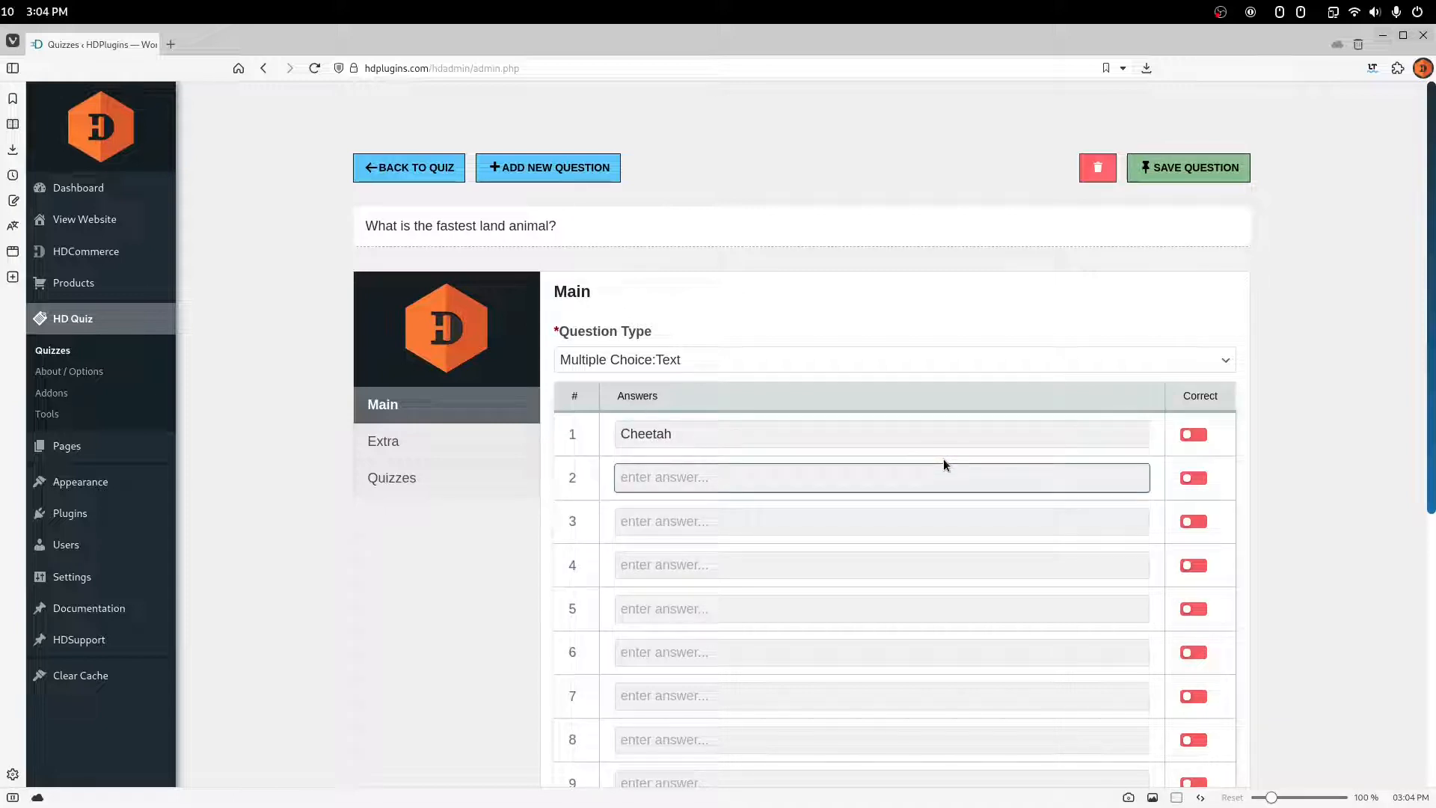
pyautogui.write('Moose')
pyautogui.press('Tab')
pyautogui.press('Tab')
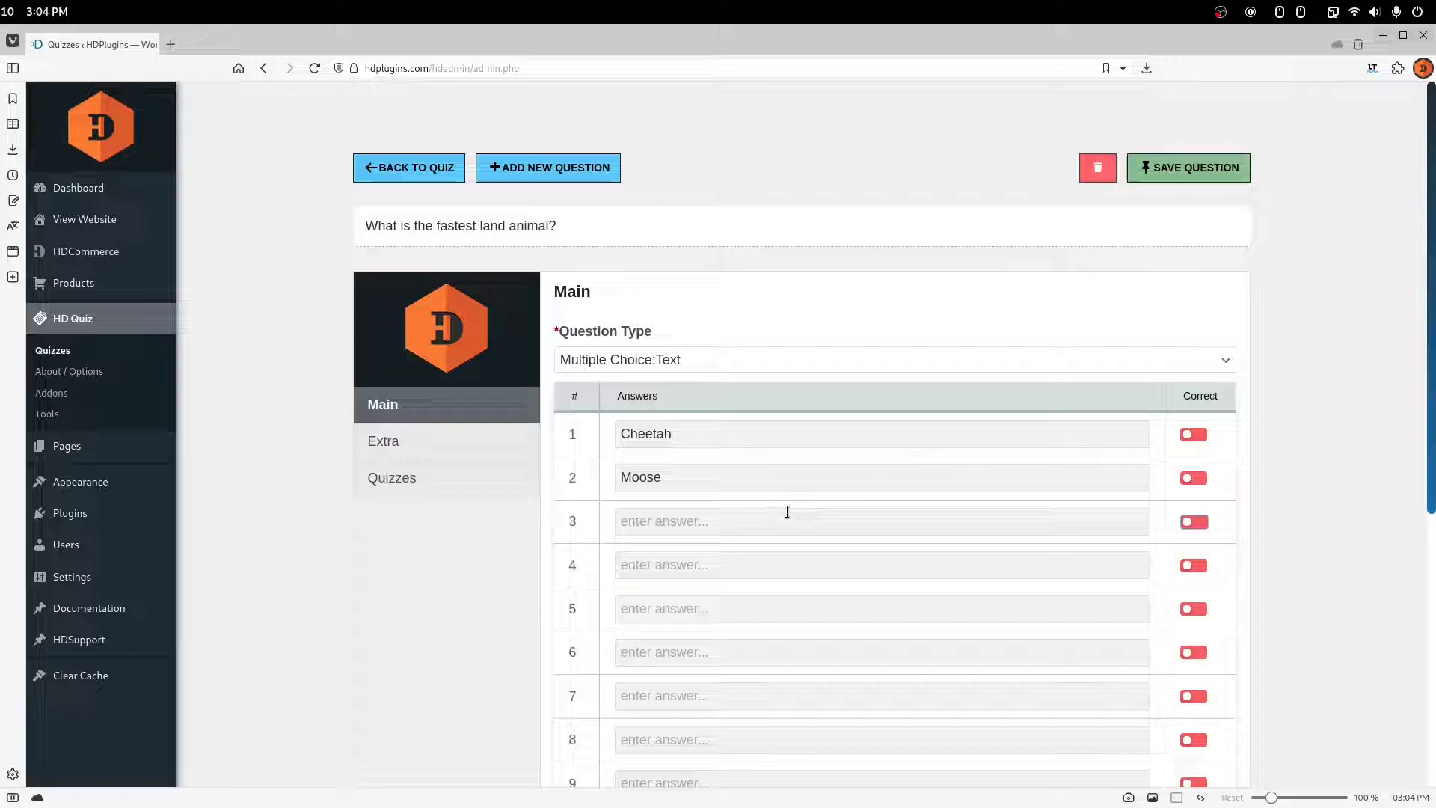
pyautogui.click(700, 516)
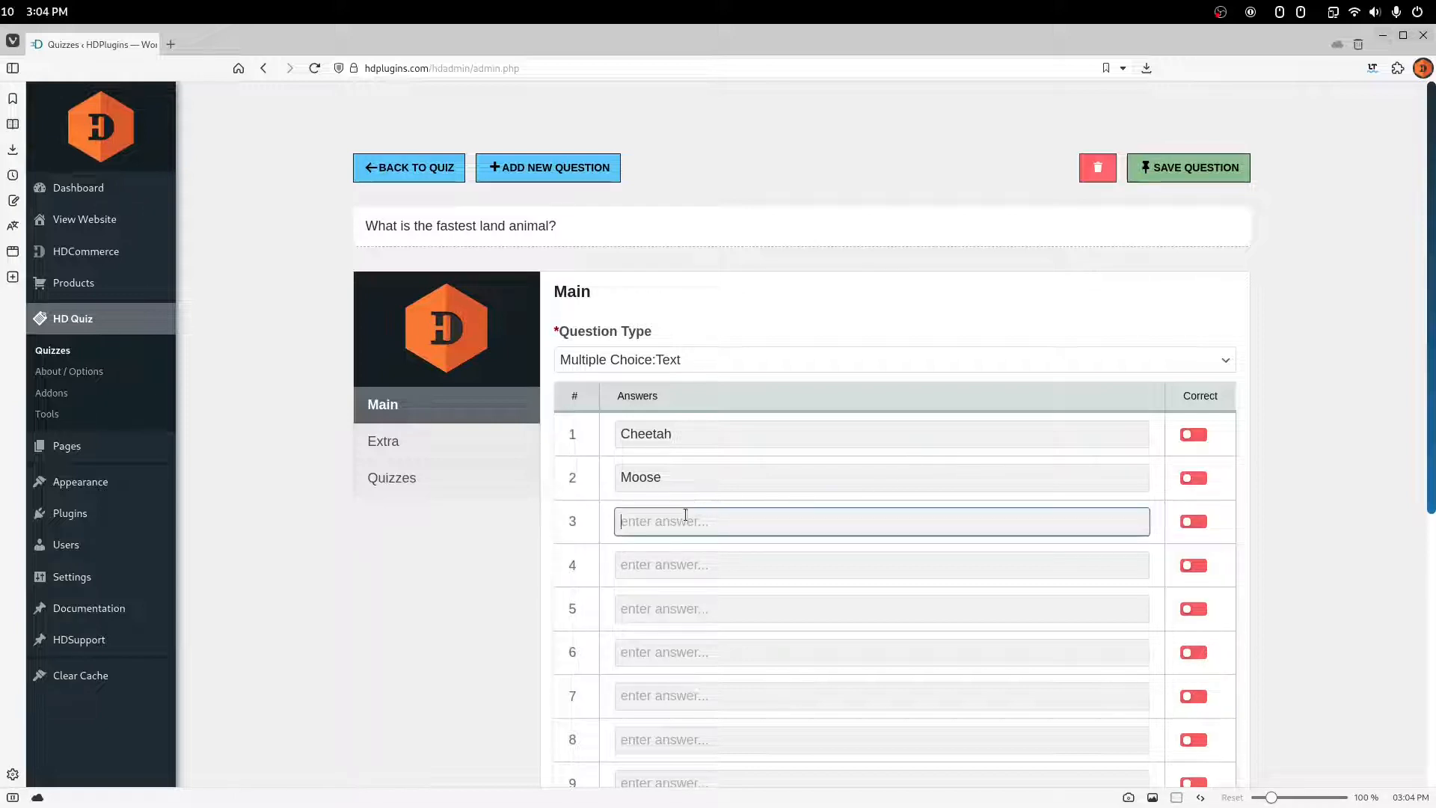
pyautogui.write('Horse')
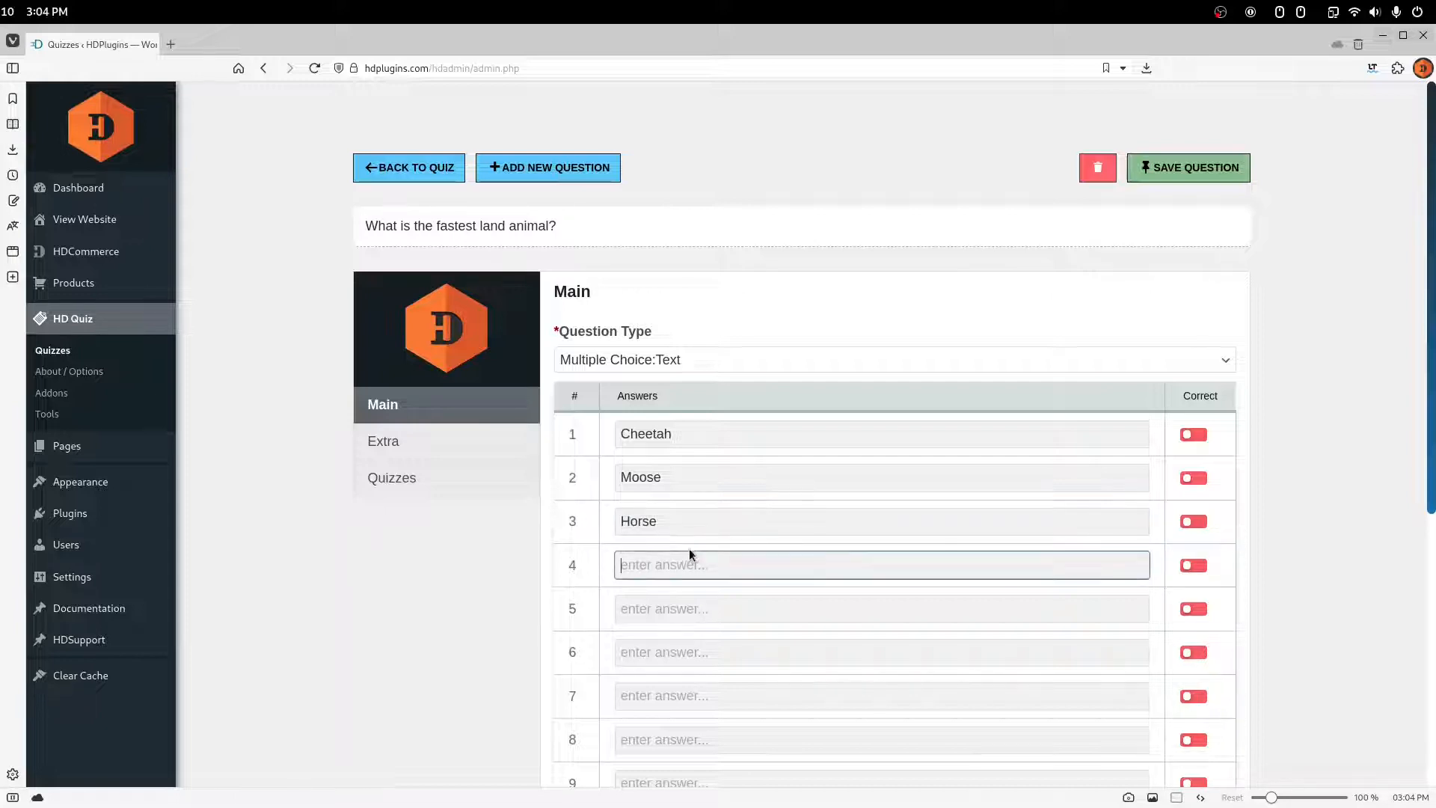
pyautogui.write('Wolf')
# - Mark Cheetah as the correct answer, save the question and go back to the Quiz Demo overview
pyautogui.click(1185, 437)
pyautogui.click(1209, 169)
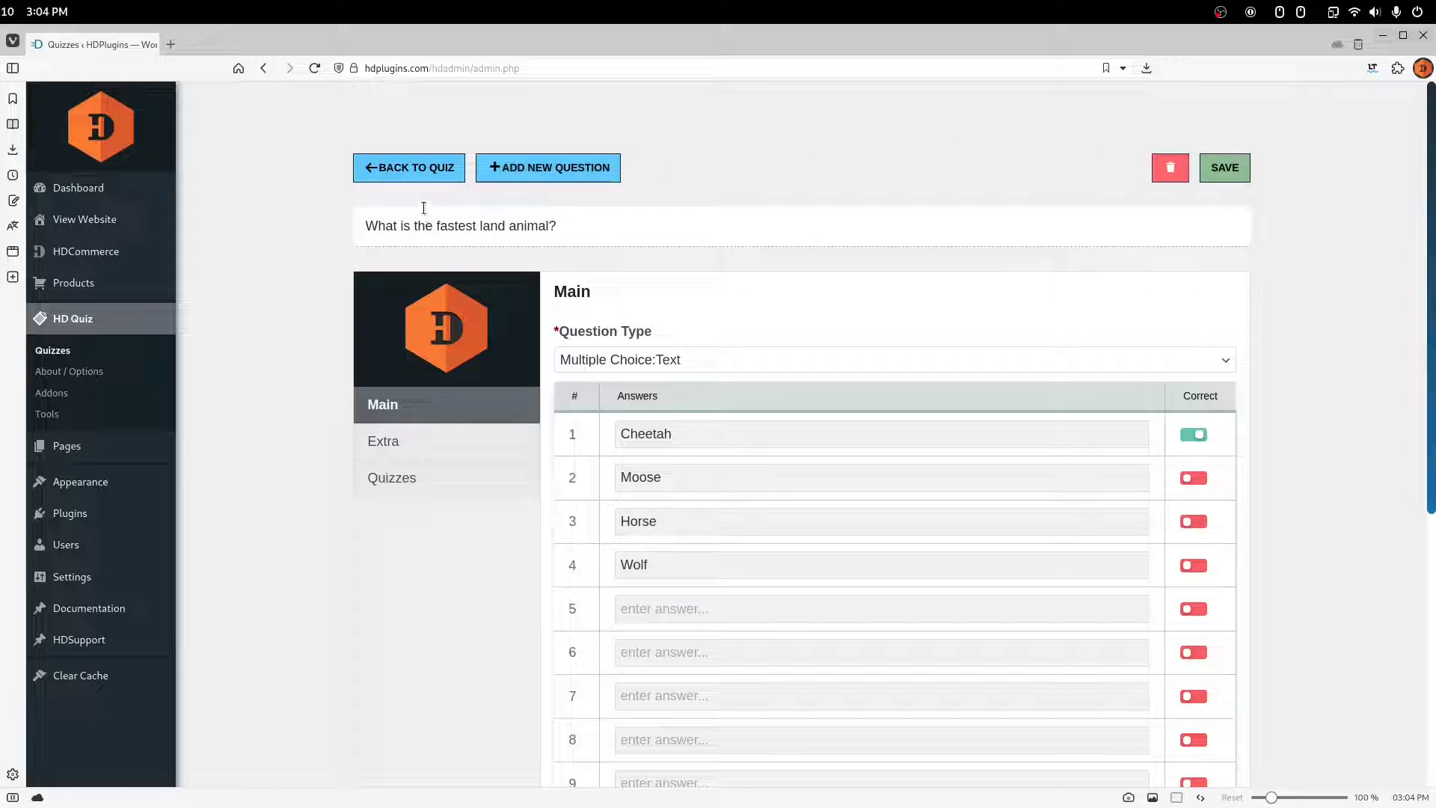
pyautogui.click(428, 176)
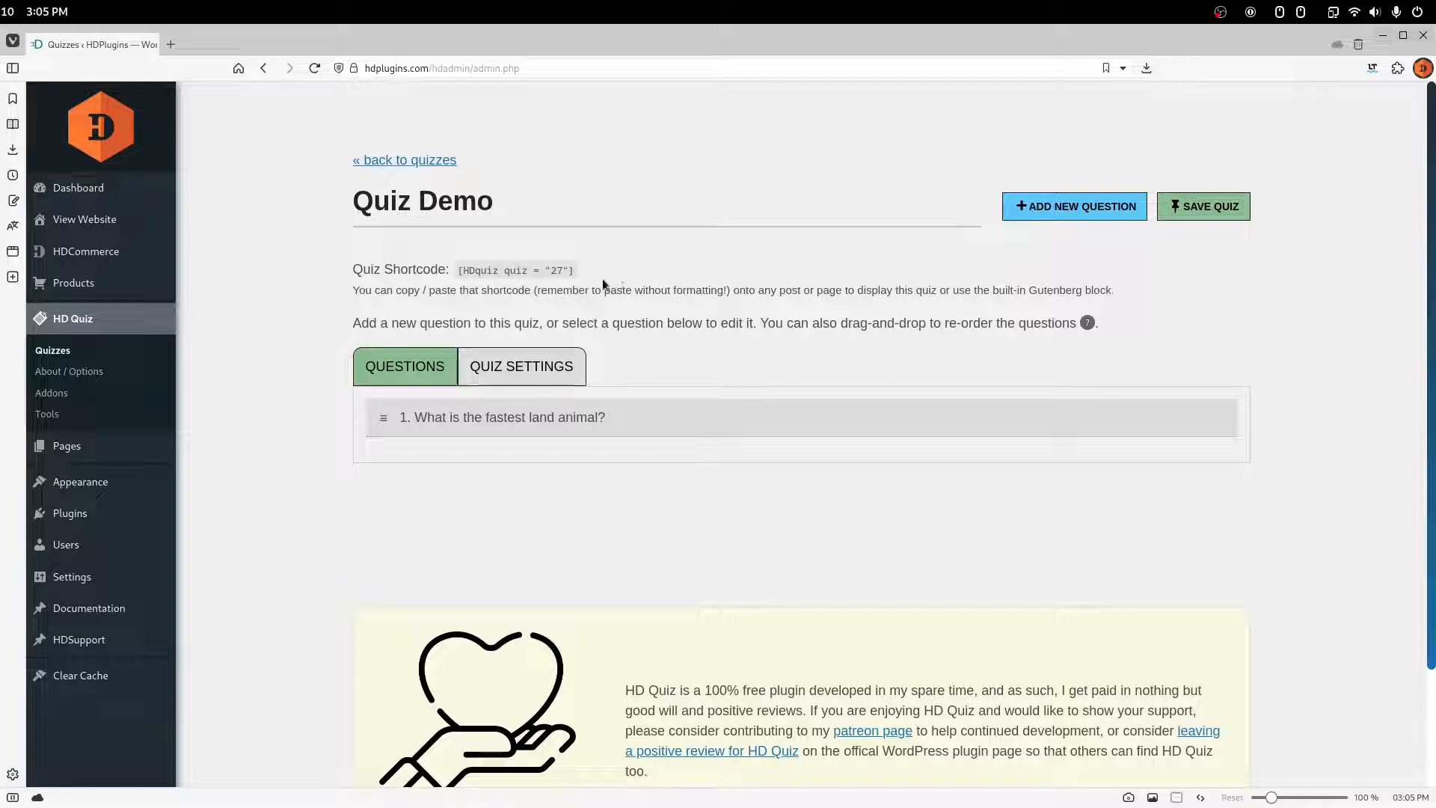
# - Create a new WordPress page titled "Demo Quiz"
pyautogui.moveTo(112, 465)
pyautogui.click(209, 466)
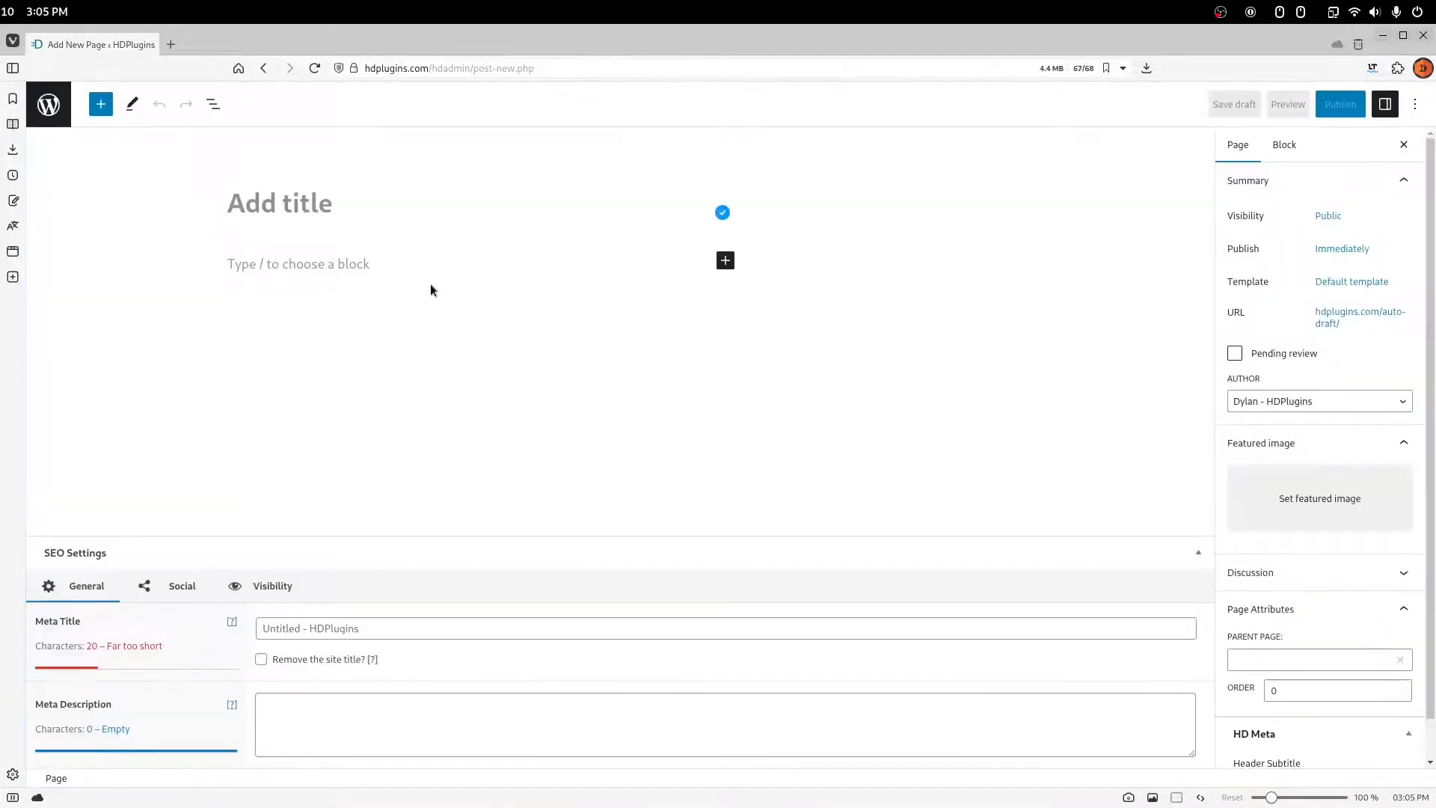
pyautogui.write('Demo Quiz')
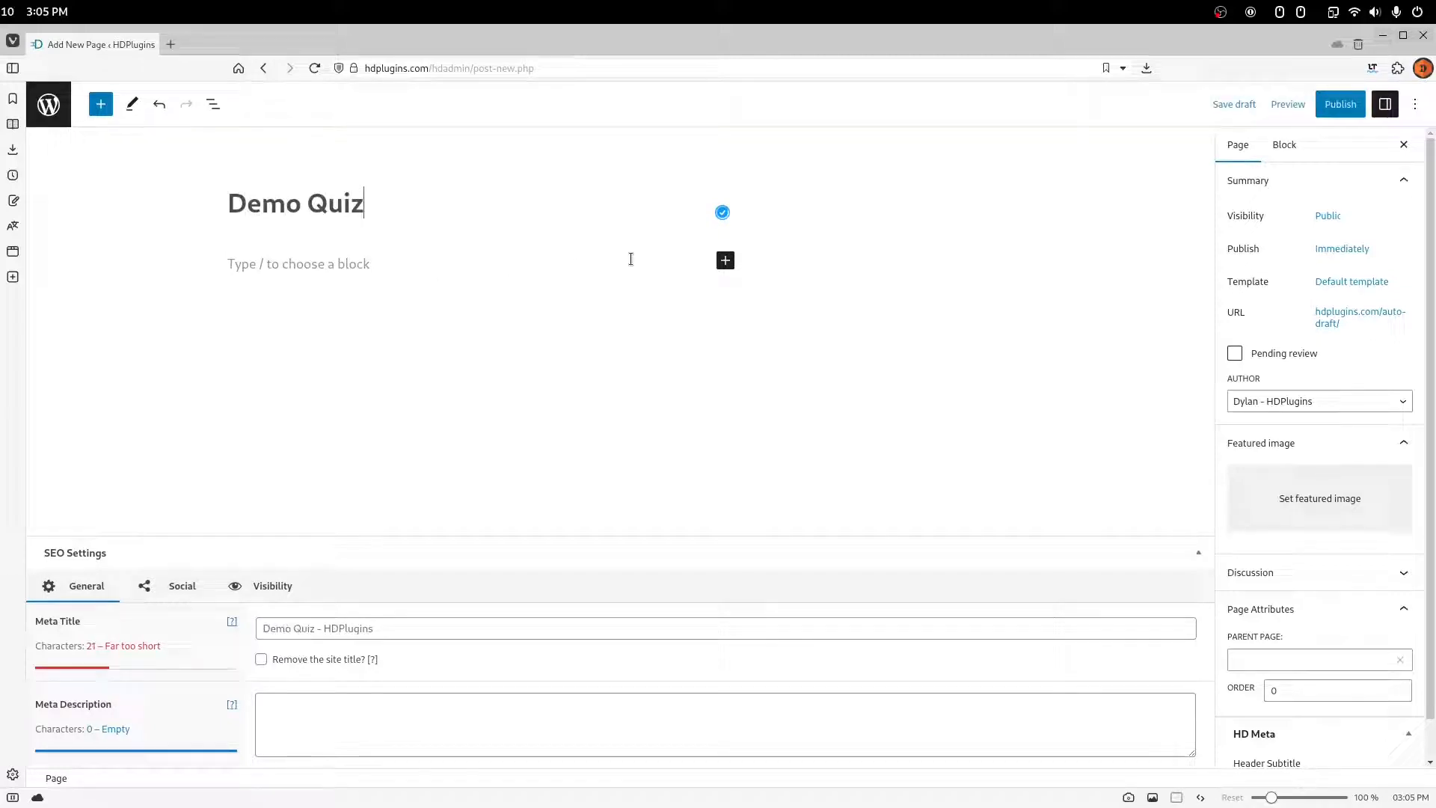
# - Insert an HD Quiz block below the page title and select Quiz Demo as its quiz
pyautogui.click(725, 260)
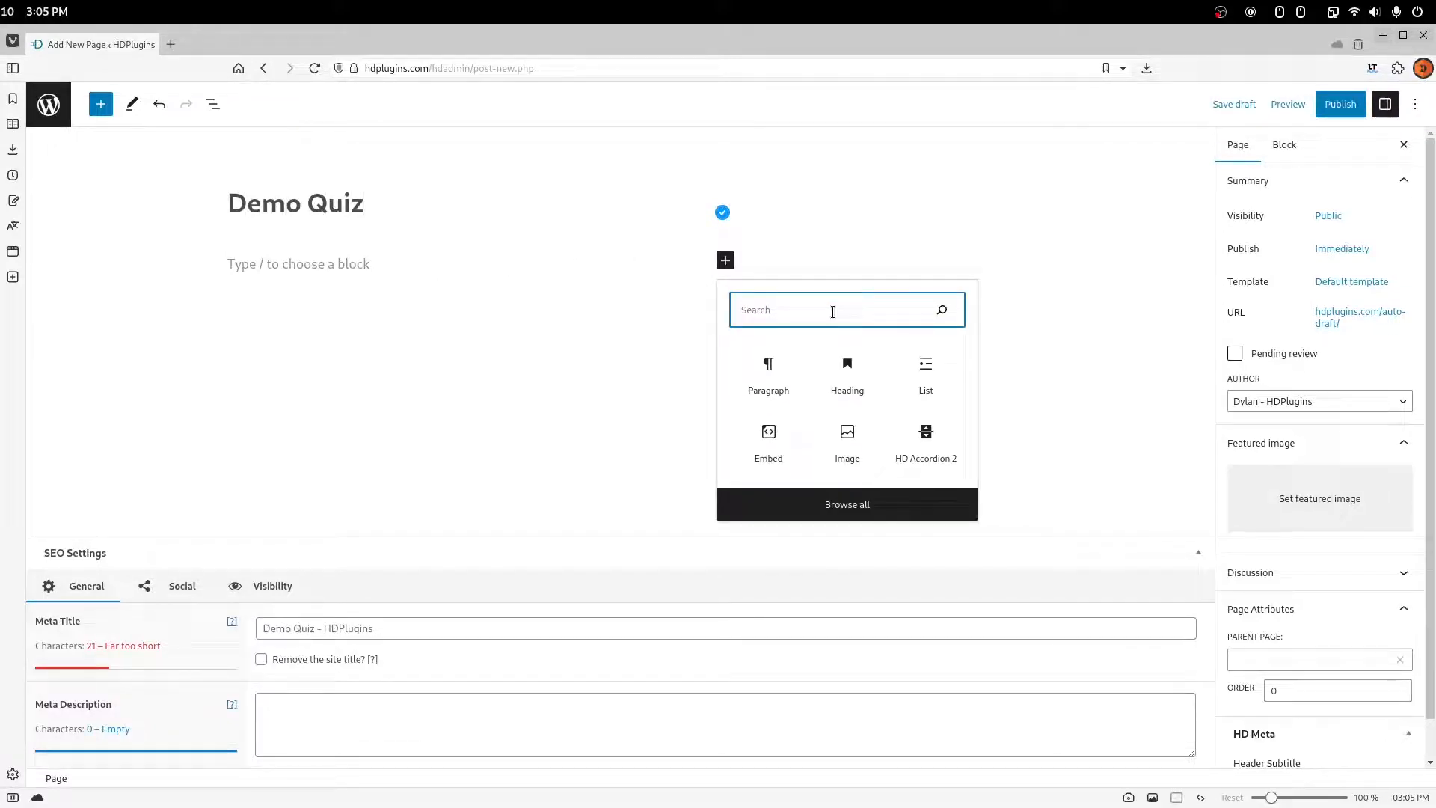
pyautogui.write('hdq')
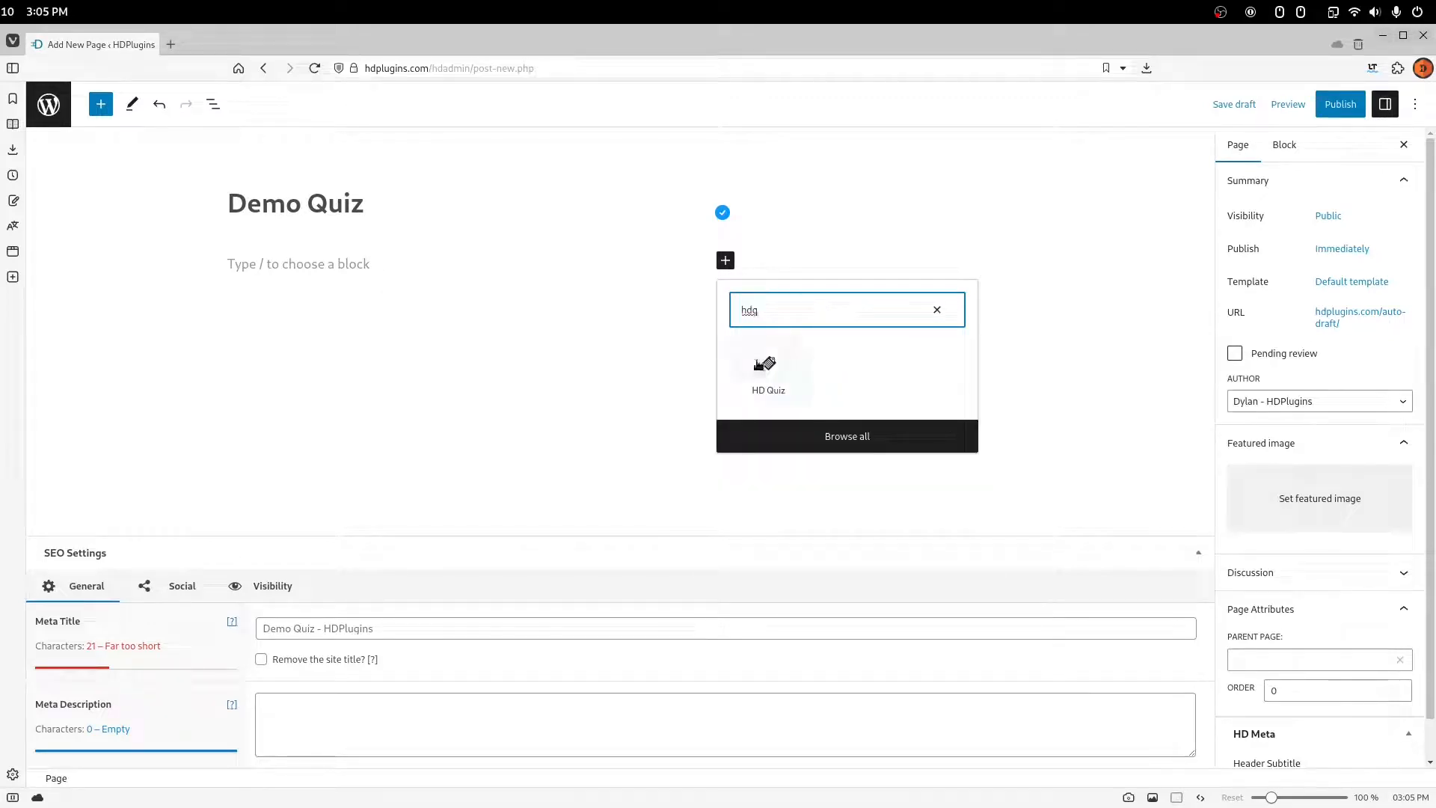
pyautogui.click(762, 367)
pyautogui.click(467, 316)
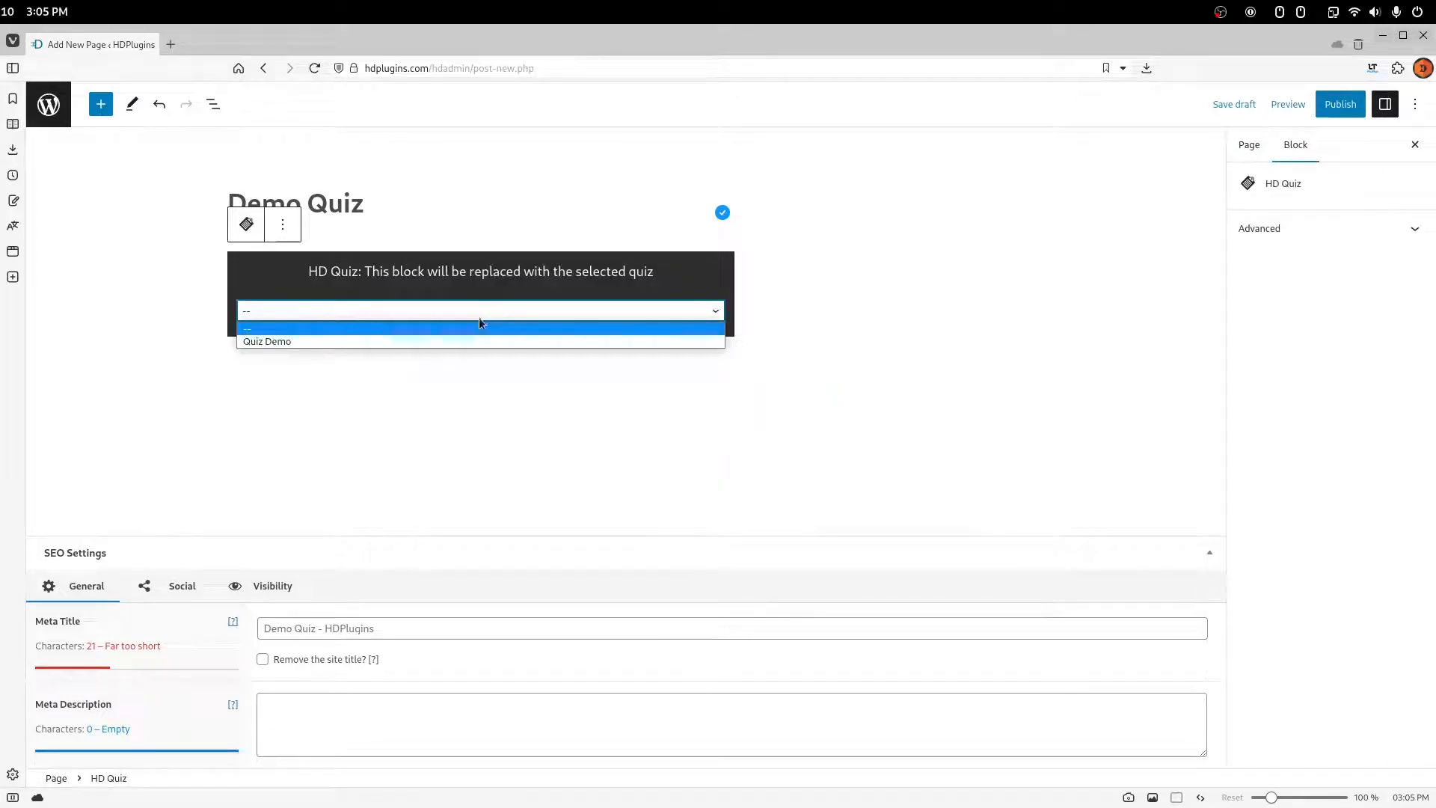
pyautogui.click(473, 345)
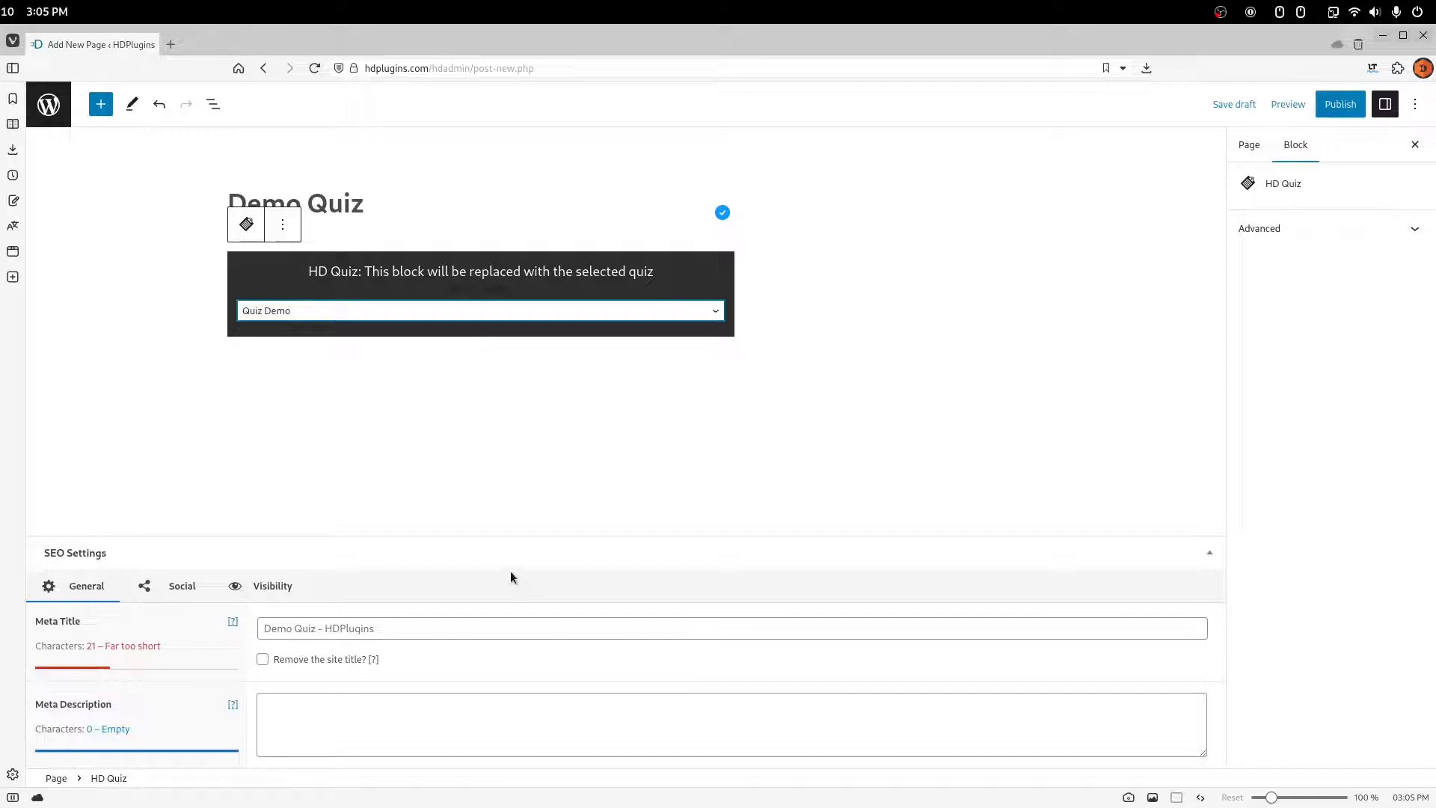
# - Enter the shortcode [HDquiz quiz = "27"] in a paragraph below the HD Quiz block, and delete that paragraph
pyautogui.click(377, 389)
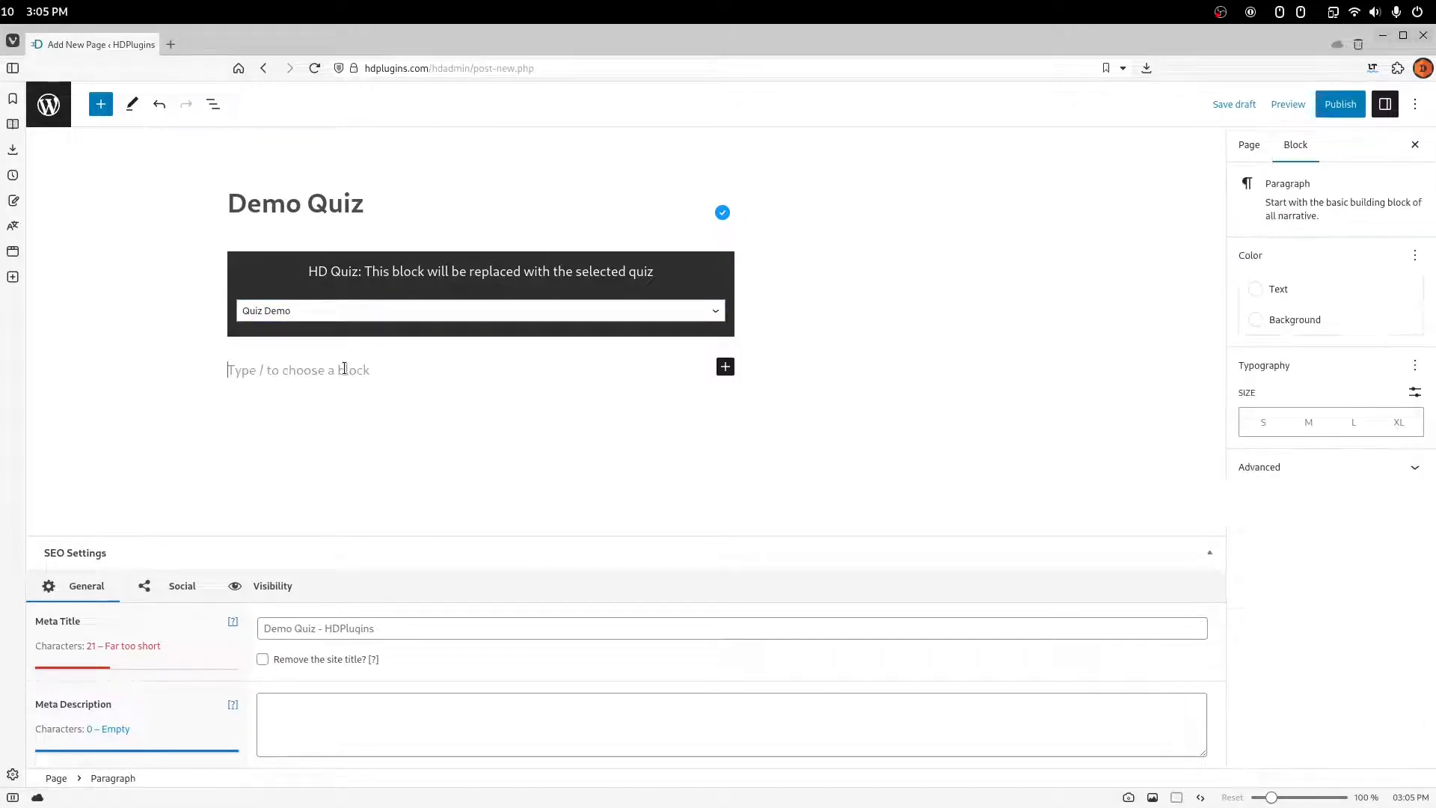
pyautogui.write('[HDquiz quiz = "27"]')
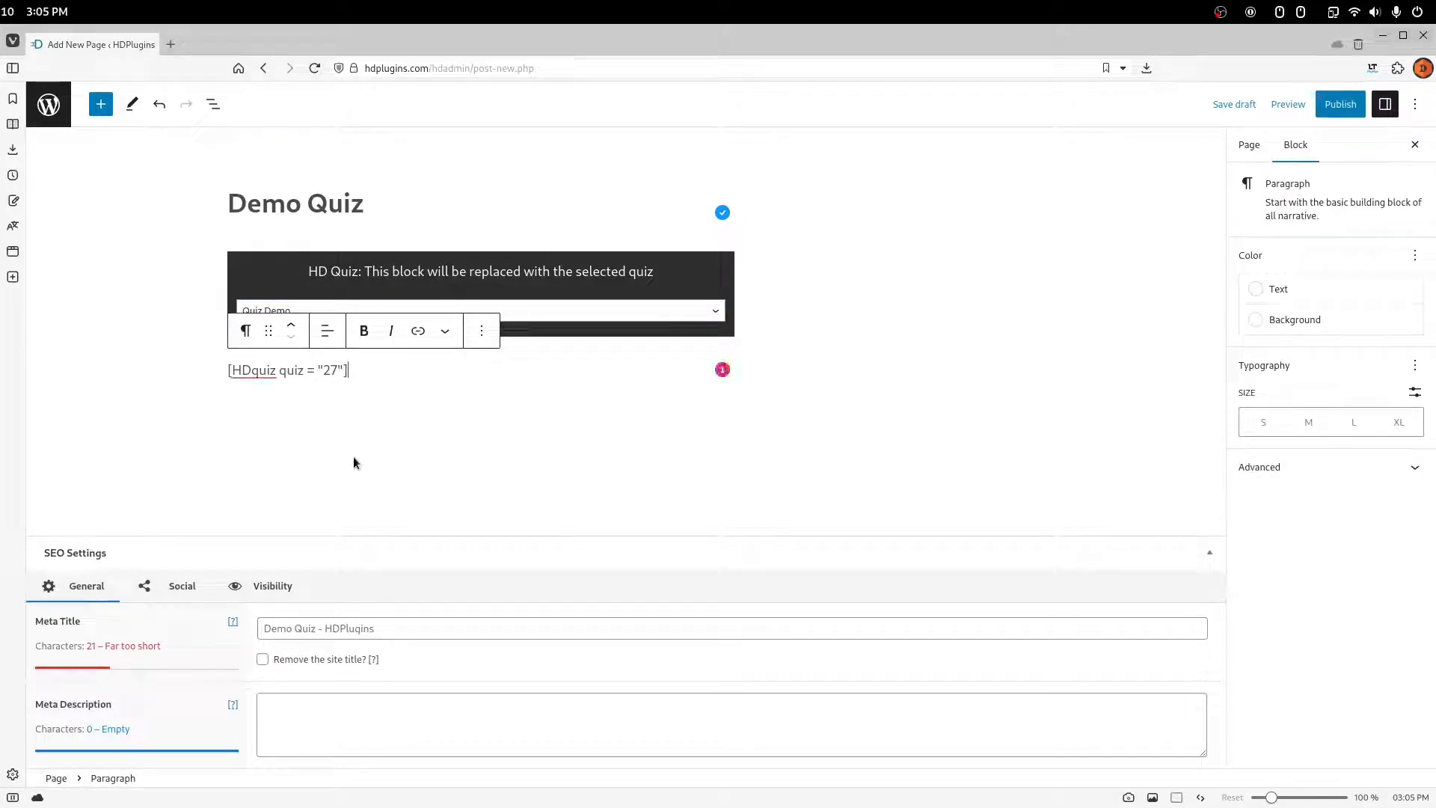
pyautogui.moveTo(363, 369); pyautogui.dragTo(234, 367)
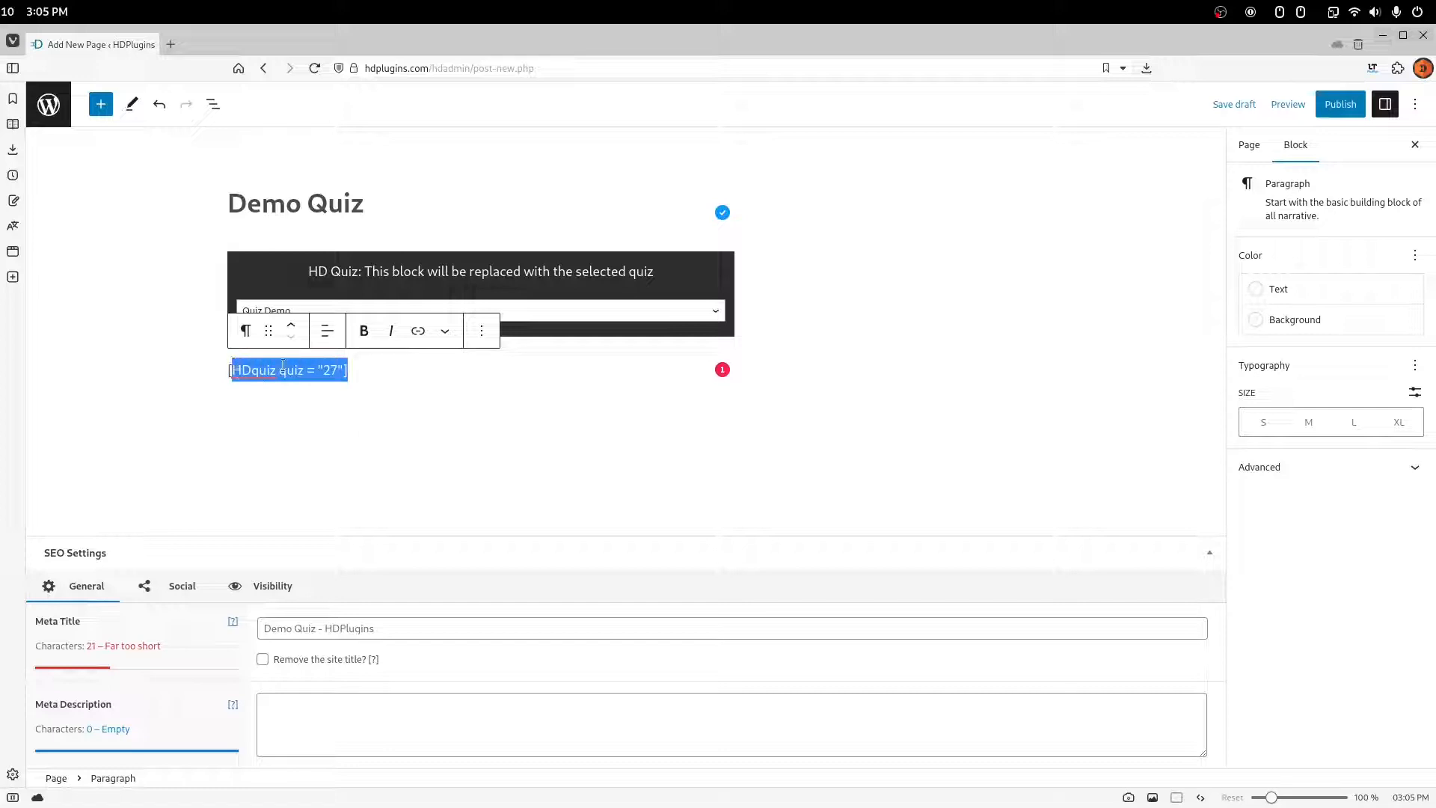
pyautogui.click(481, 330)
pyautogui.click(522, 709)
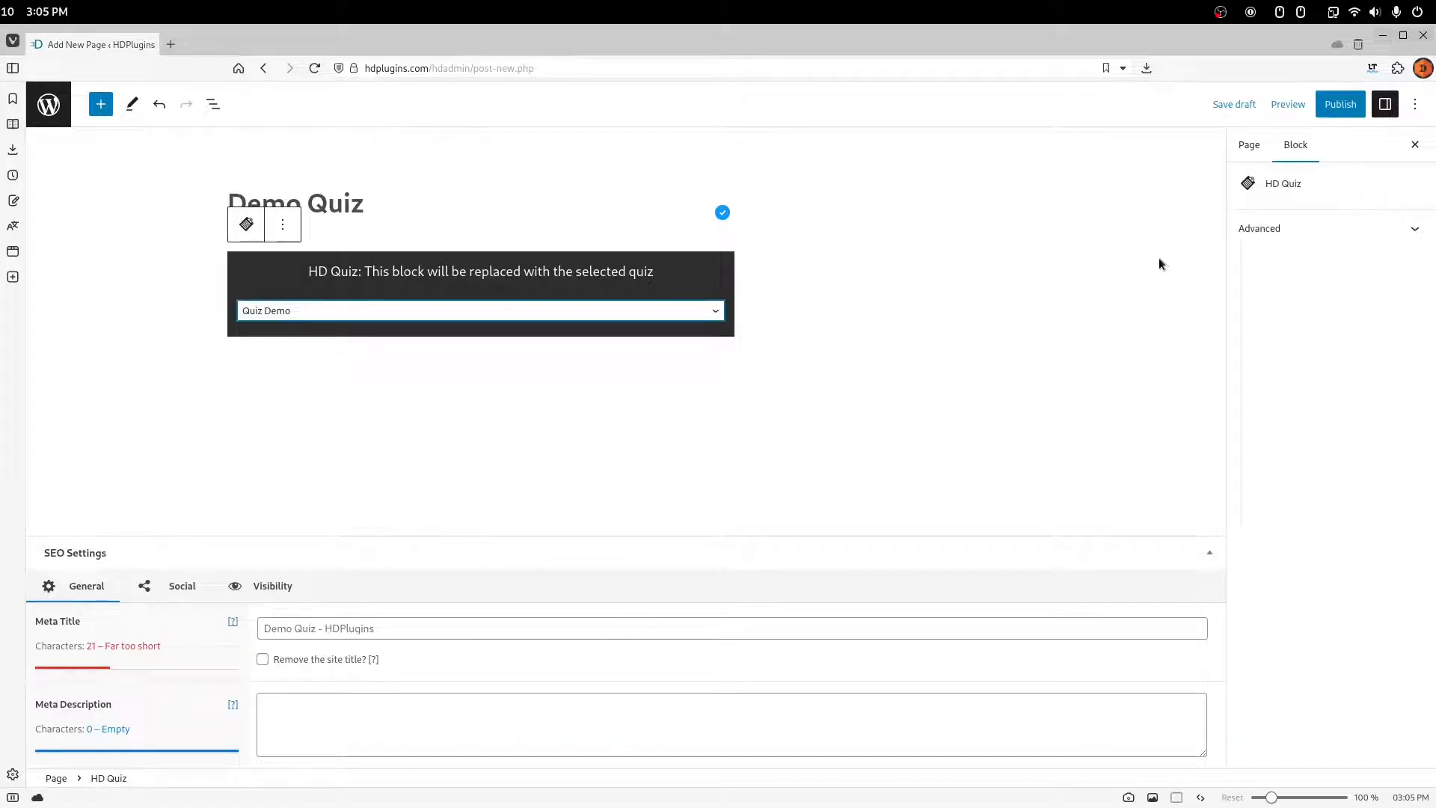
# - Publish the Demo Quiz page and confirm the pre-publish check
pyautogui.click(1336, 108)
pyautogui.click(1298, 110)
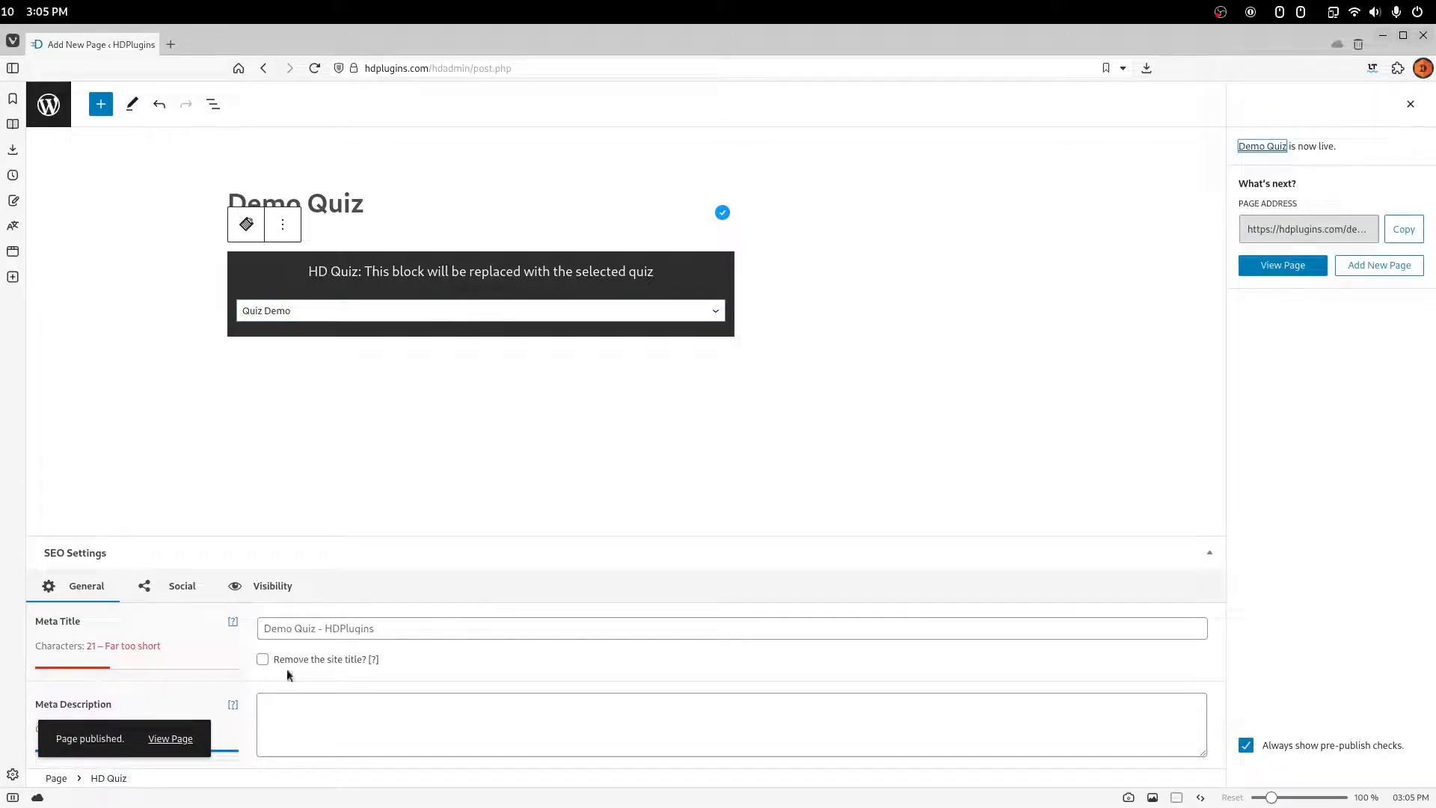
# - View the published Demo Quiz page and finish the quiz without selecting any answer
pyautogui.click(171, 738)
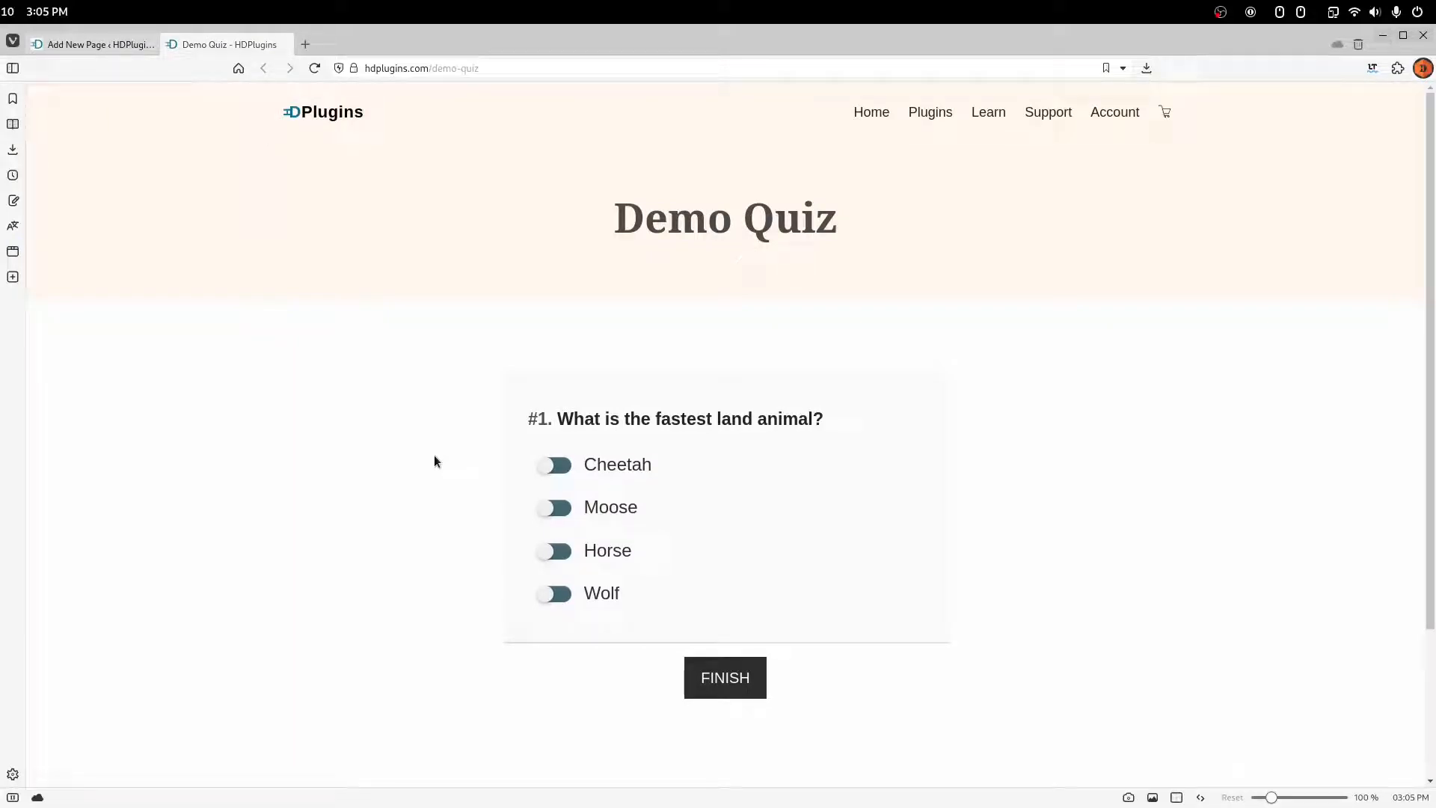
pyautogui.click(701, 671)
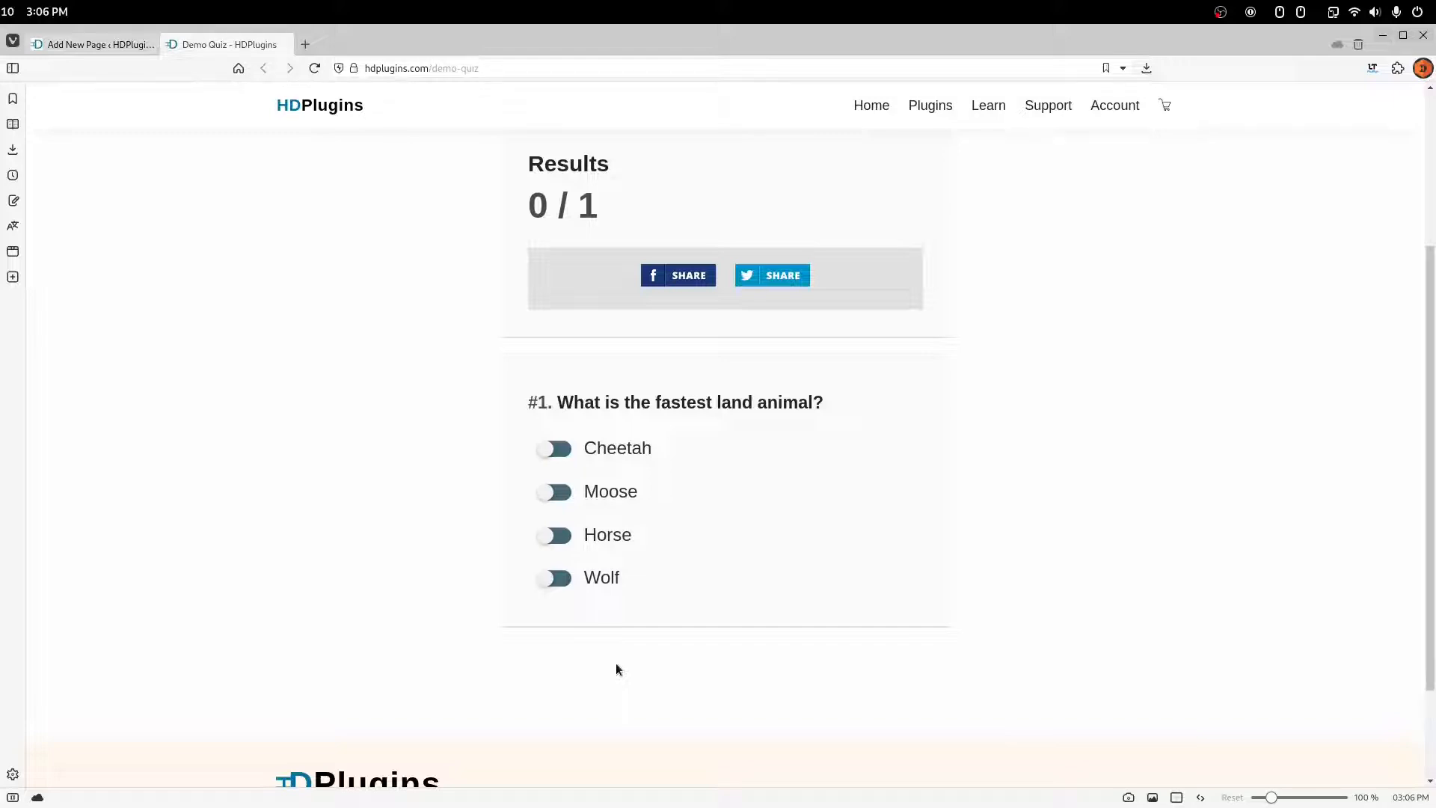
# - Return to the WordPress admin and open the Quiz Demo question "What is the fastest land animal?" for editing
pyautogui.click(98, 45)
pyautogui.click(60, 104)
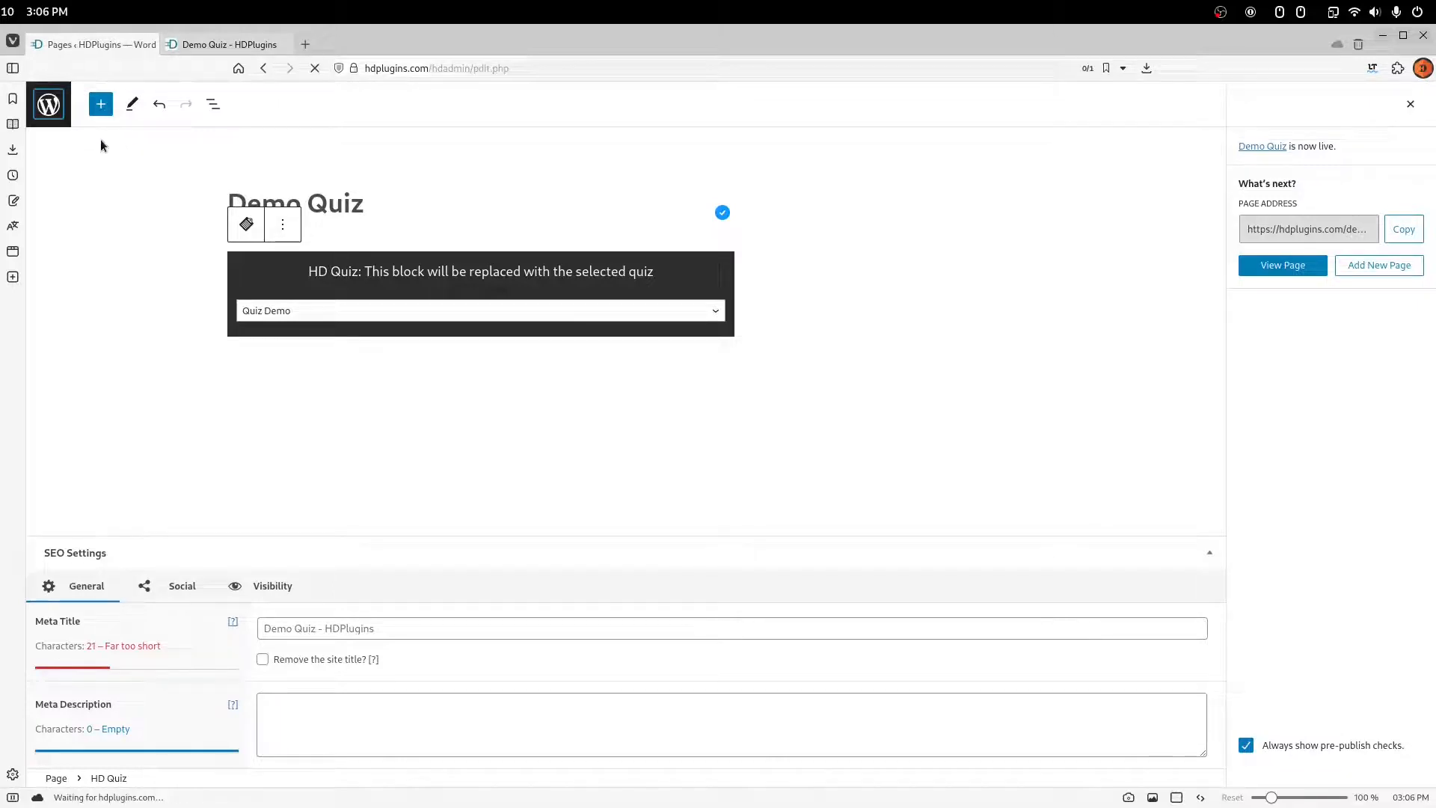
pyautogui.click(86, 334)
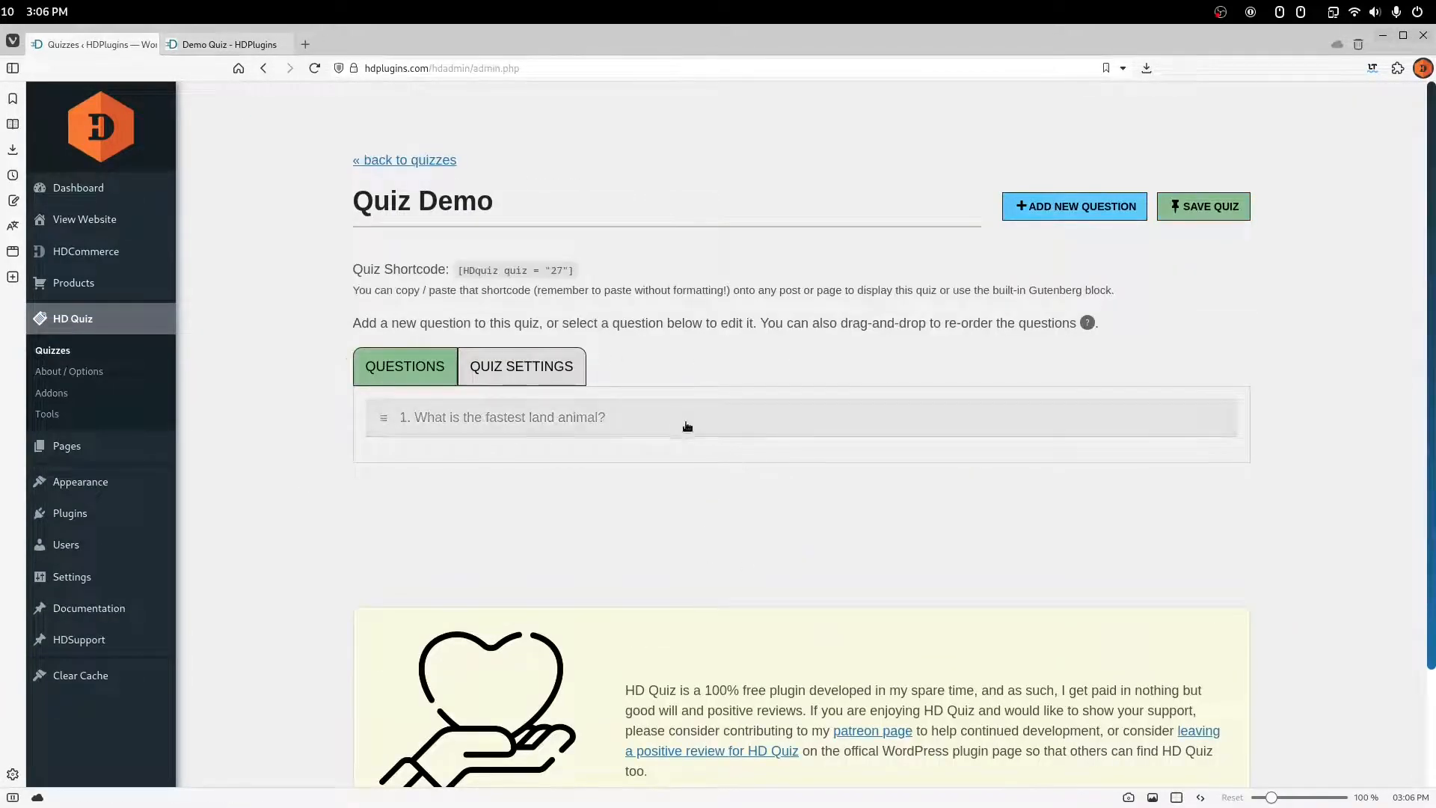
pyautogui.click(683, 417)
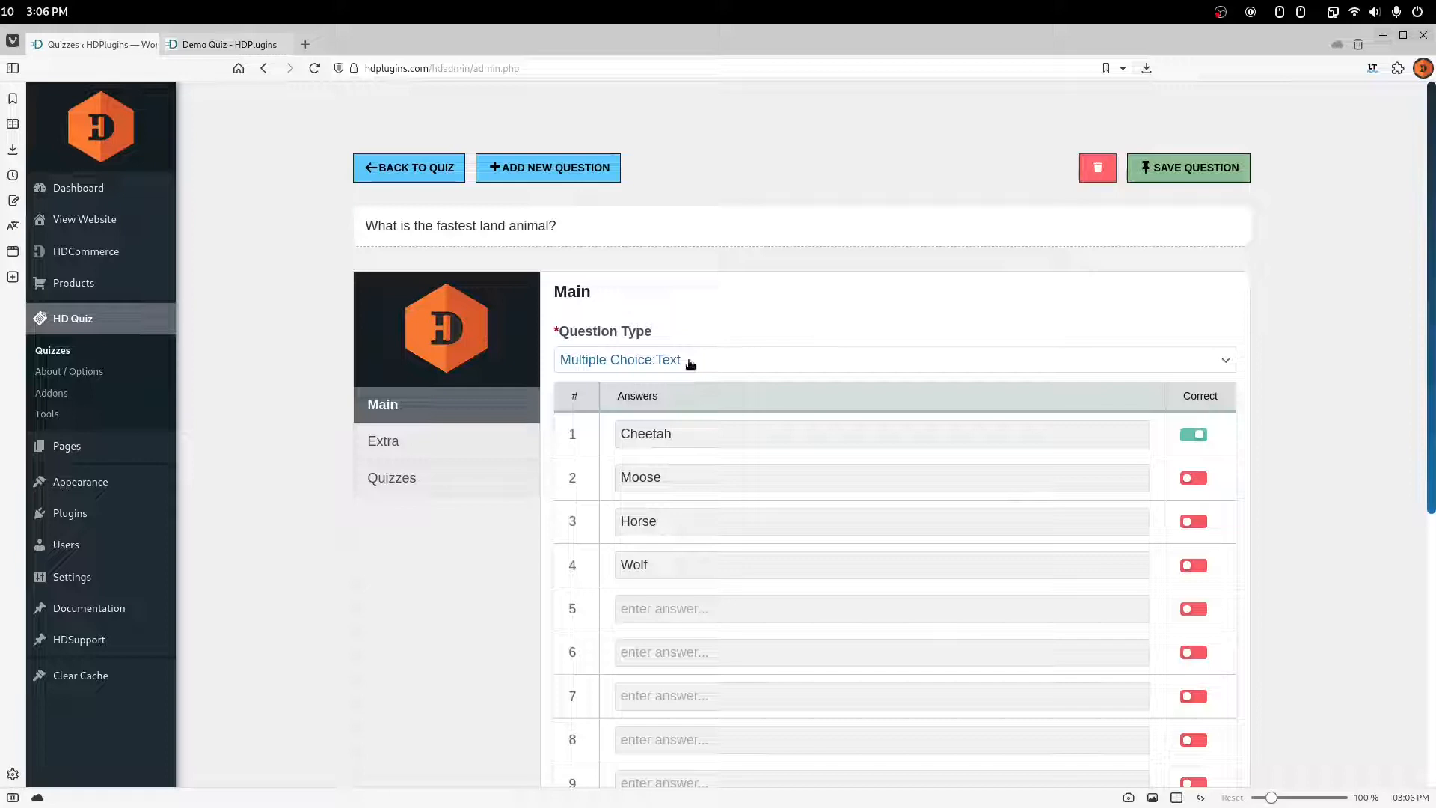
# - Set the type of the fastest land animal question to Multiple Choice:Image
pyautogui.click(217, 44)
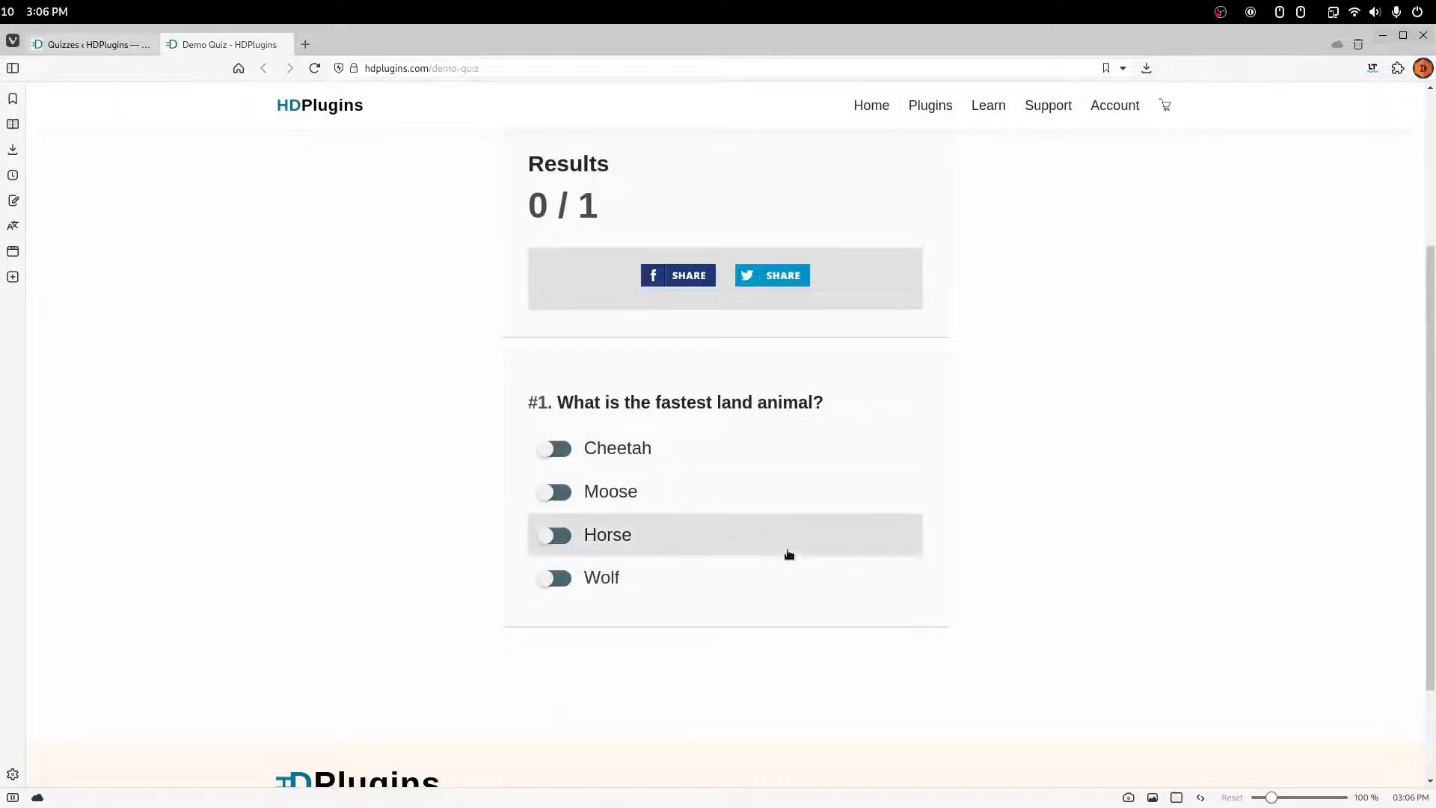
pyautogui.click(122, 45)
pyautogui.click(636, 359)
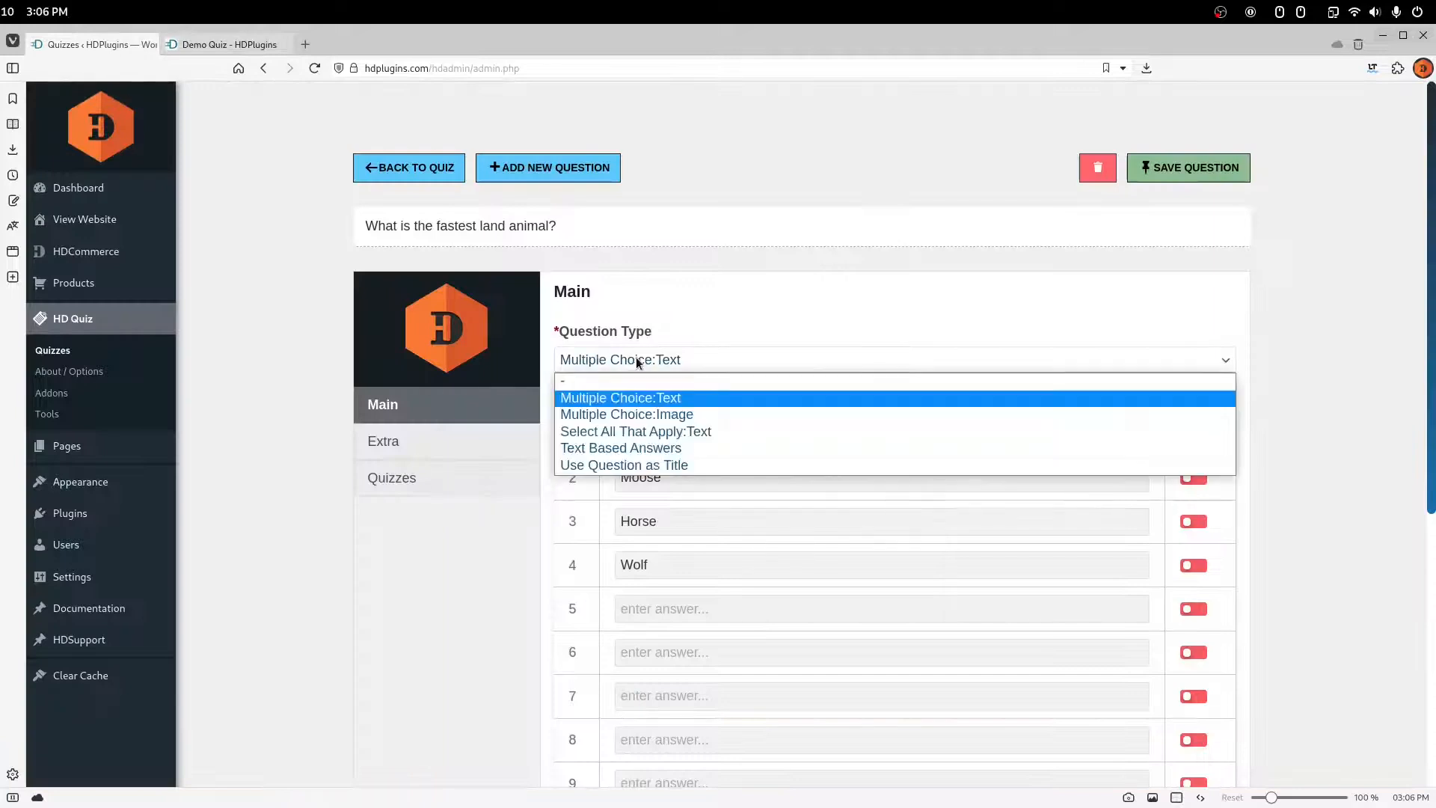
pyautogui.click(681, 417)
# - Assign the cheetah photo to the Cheetah answer and the moose photo to the Moose answer from the media library
pyautogui.scroll(-2, 969, 670)
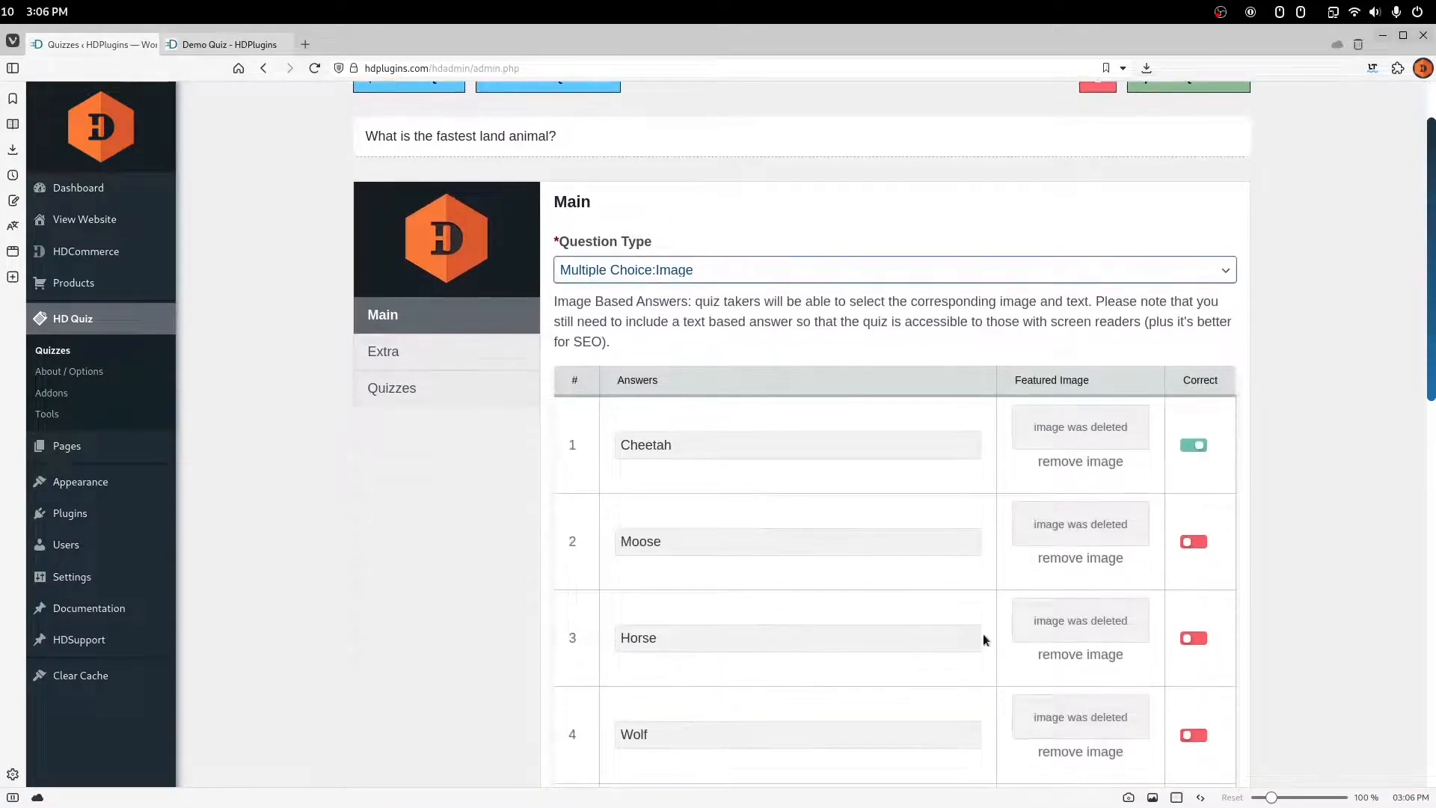
pyautogui.click(1116, 425)
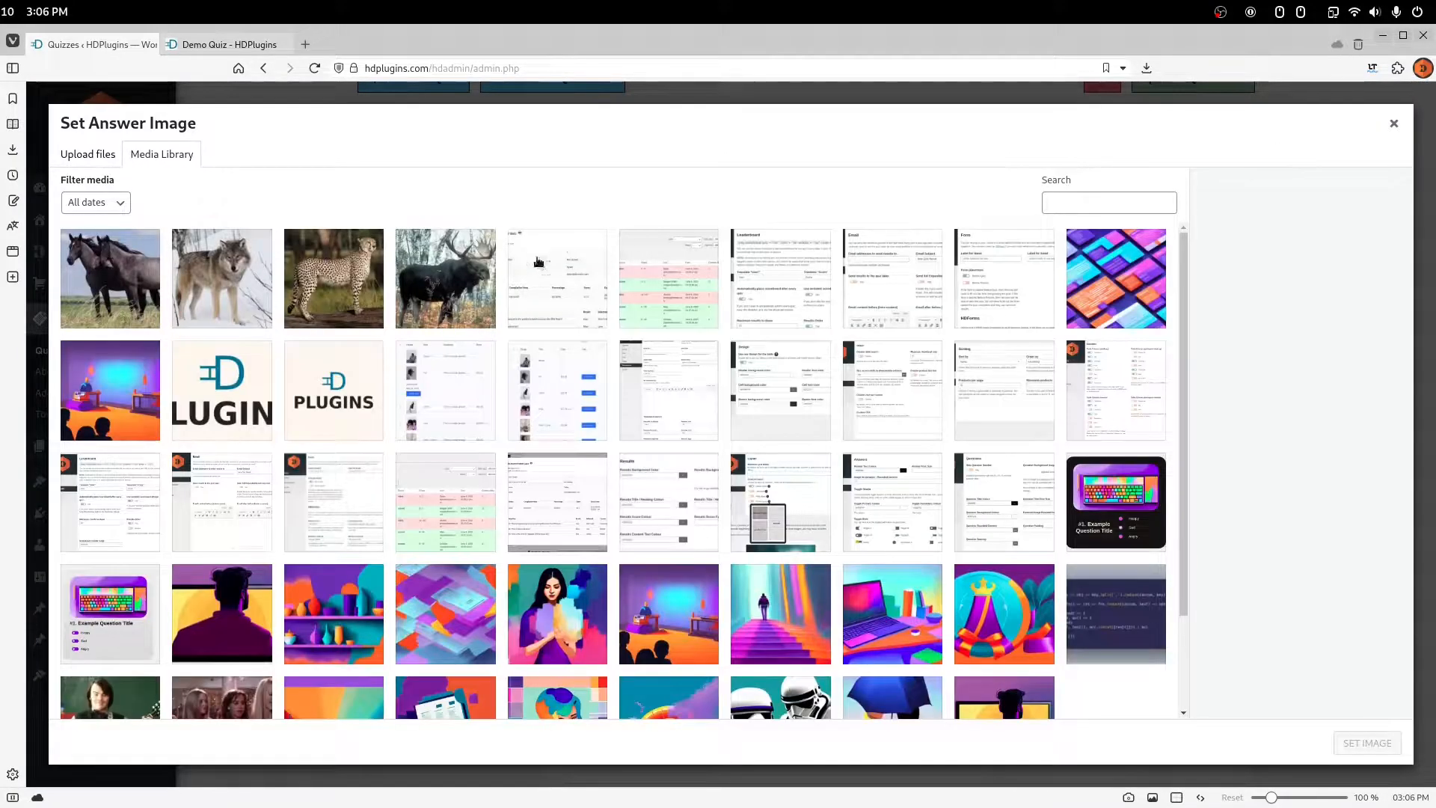
pyautogui.click(334, 279)
pyautogui.click(1344, 737)
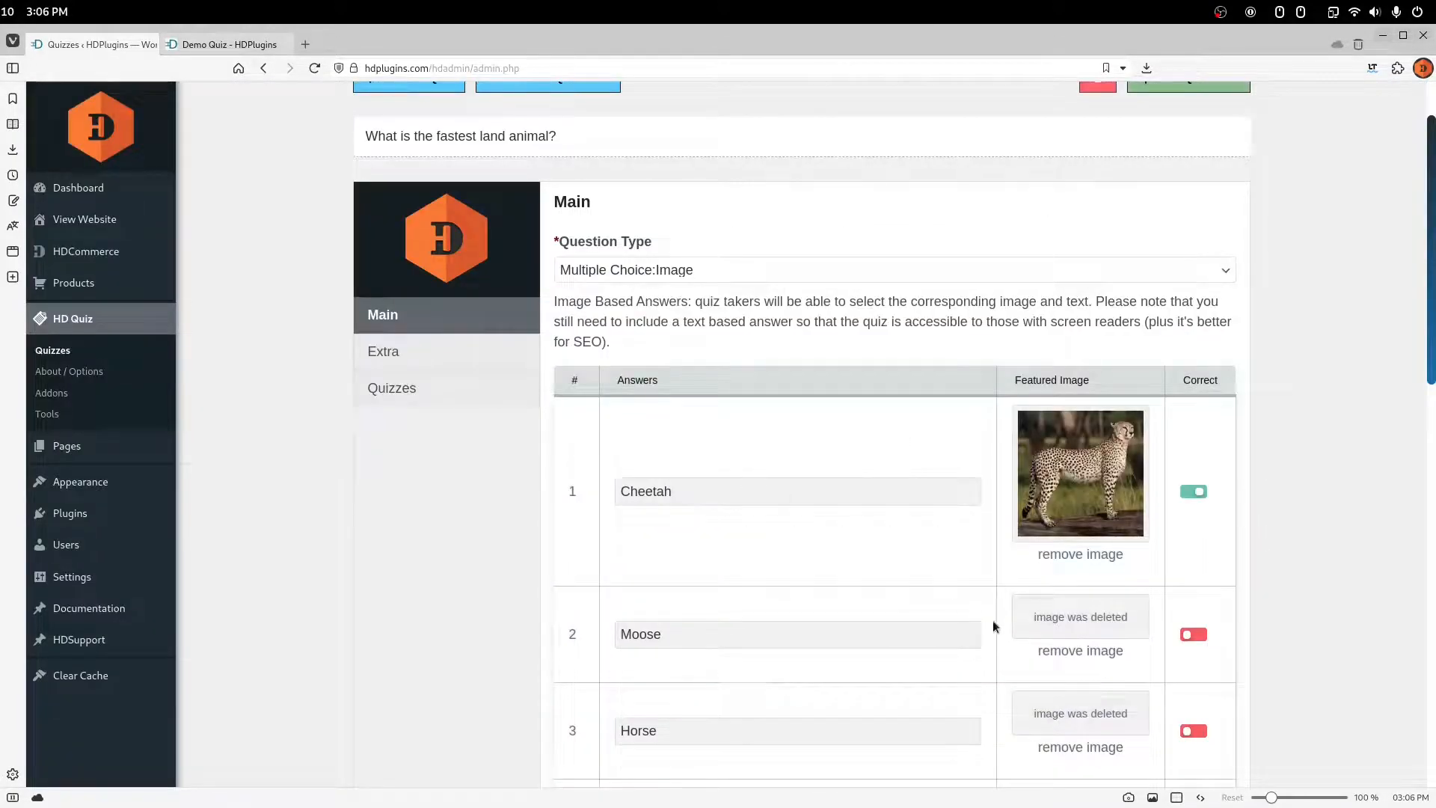
pyautogui.click(1032, 648)
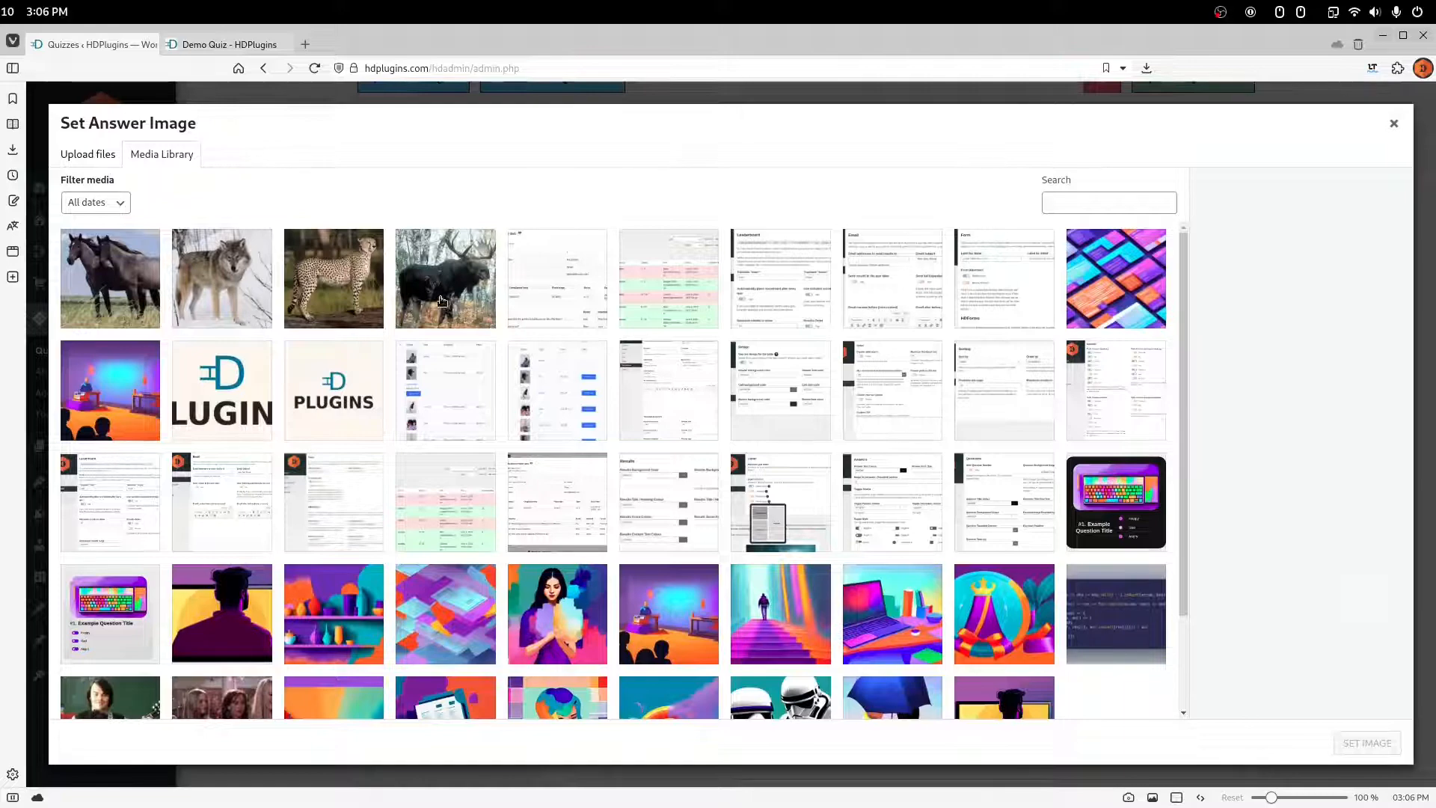
pyautogui.click(411, 302)
pyautogui.click(1339, 742)
# - Assign the horses photo to the Horse answer and the wolf photo to the Wolf answer from the media library
pyautogui.scroll(-3, 1192, 626)
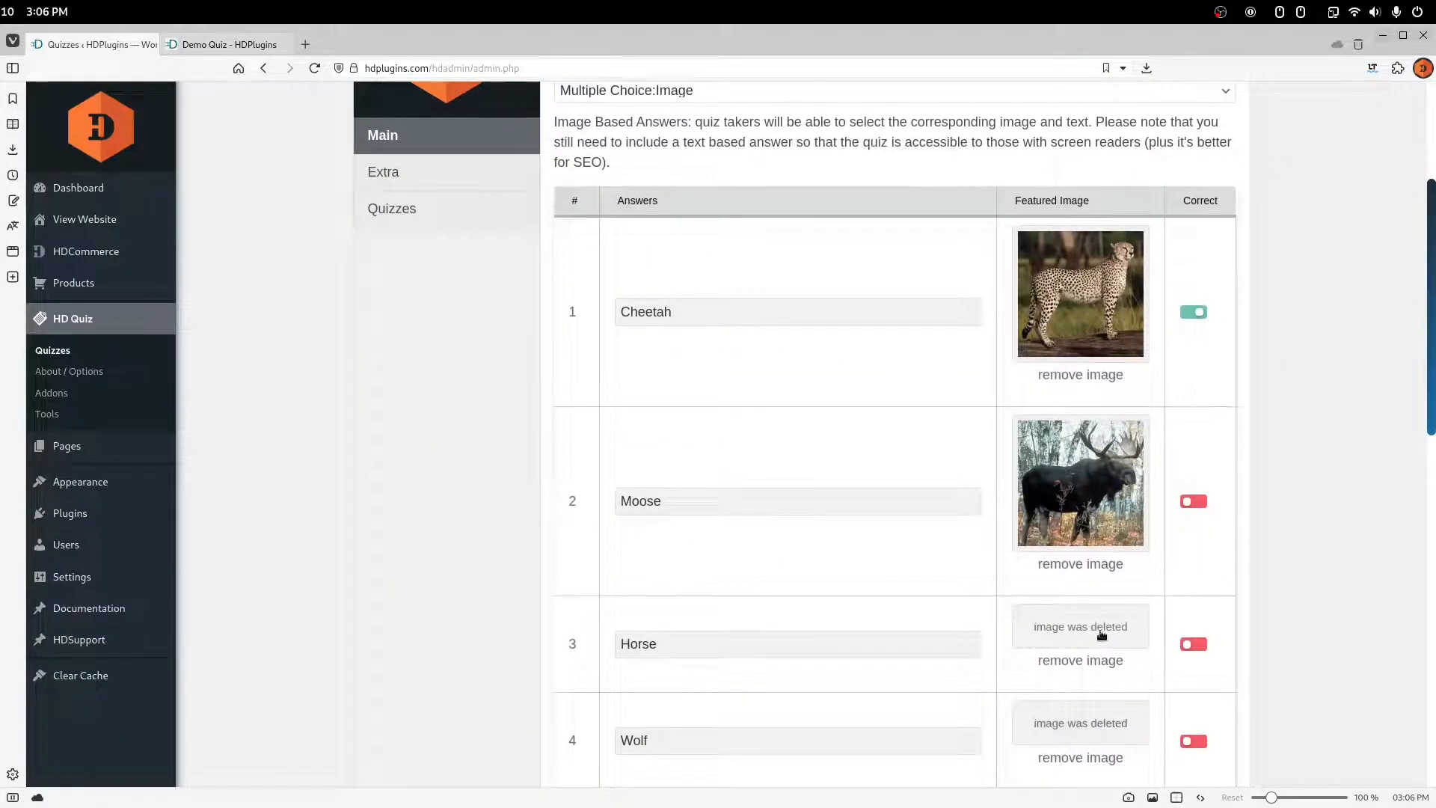
pyautogui.click(1103, 638)
pyautogui.click(112, 284)
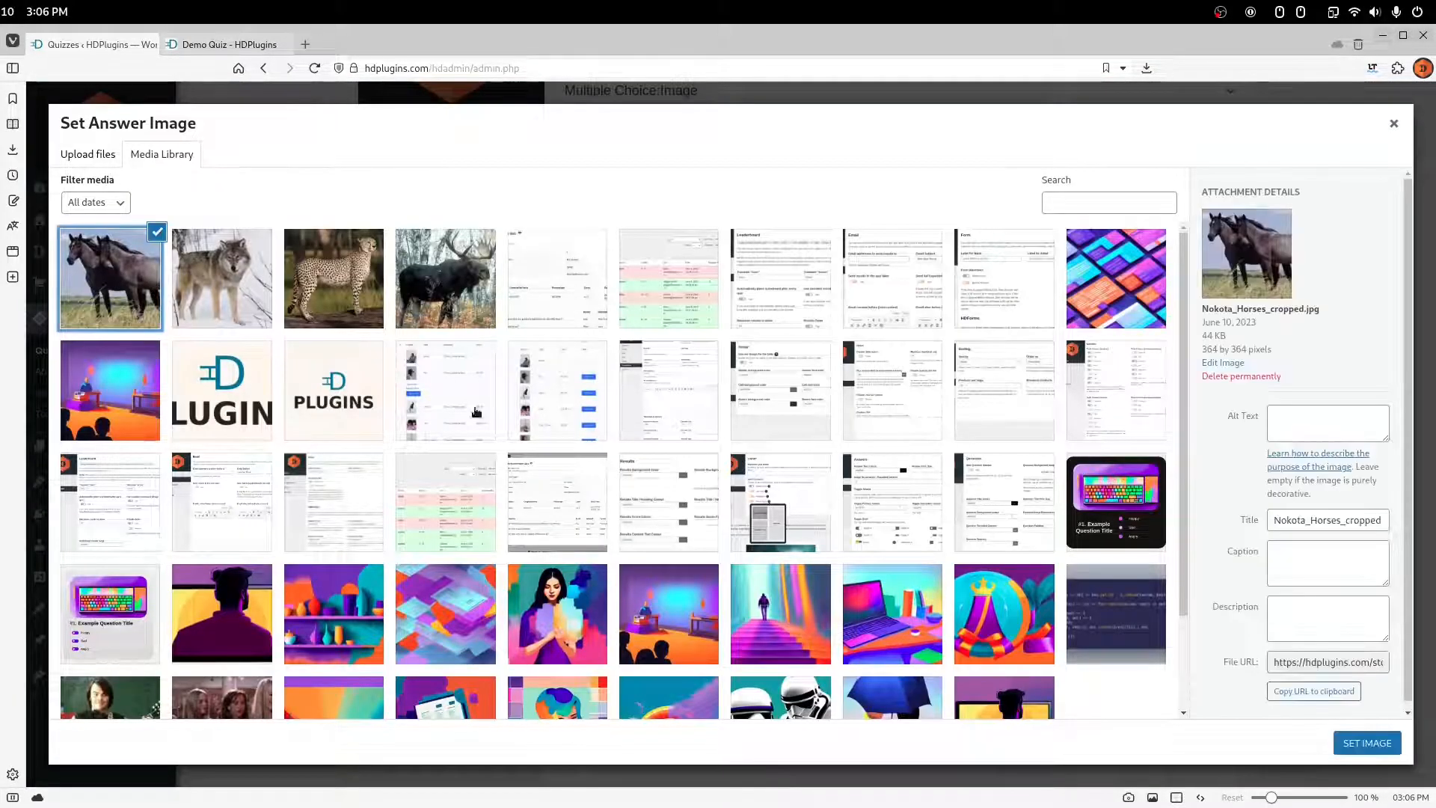
pyautogui.click(1354, 740)
pyautogui.scroll(-3, 1197, 615)
pyautogui.click(1135, 561)
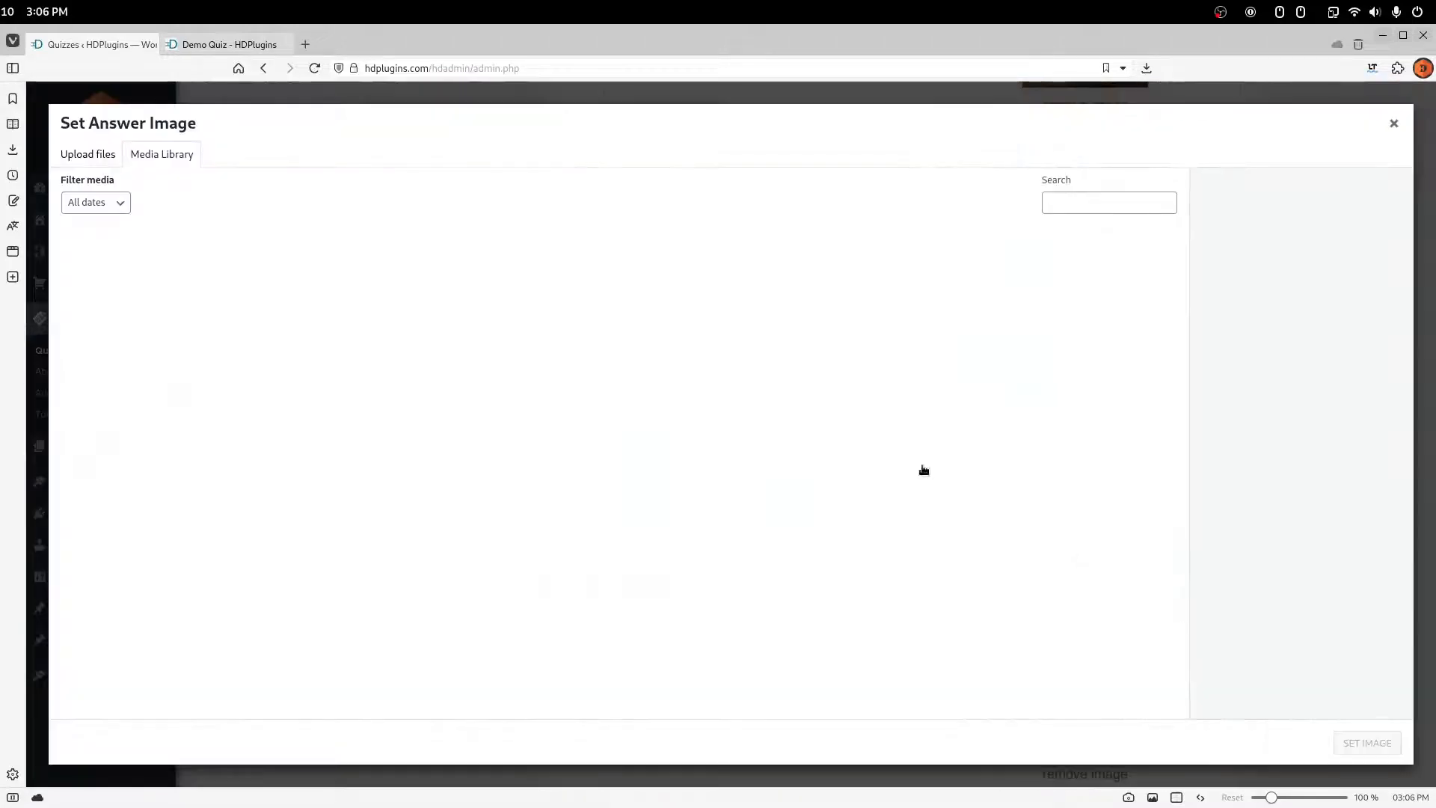
pyautogui.click(221, 278)
pyautogui.click(1366, 741)
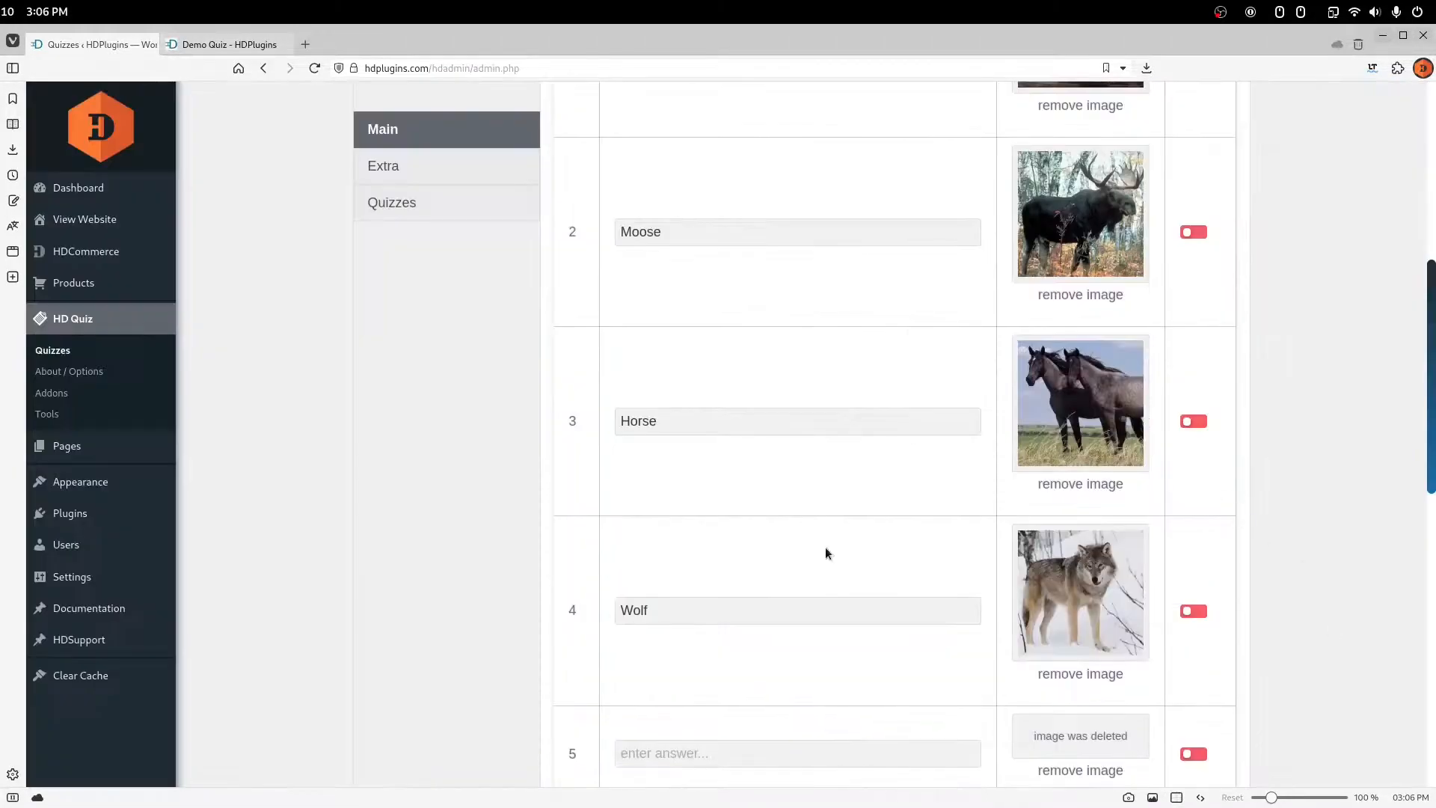
# - Save the fastest land animal question with its answer images
pyautogui.scroll(3, 1260, 609)
pyautogui.scroll(3, 1107, 374)
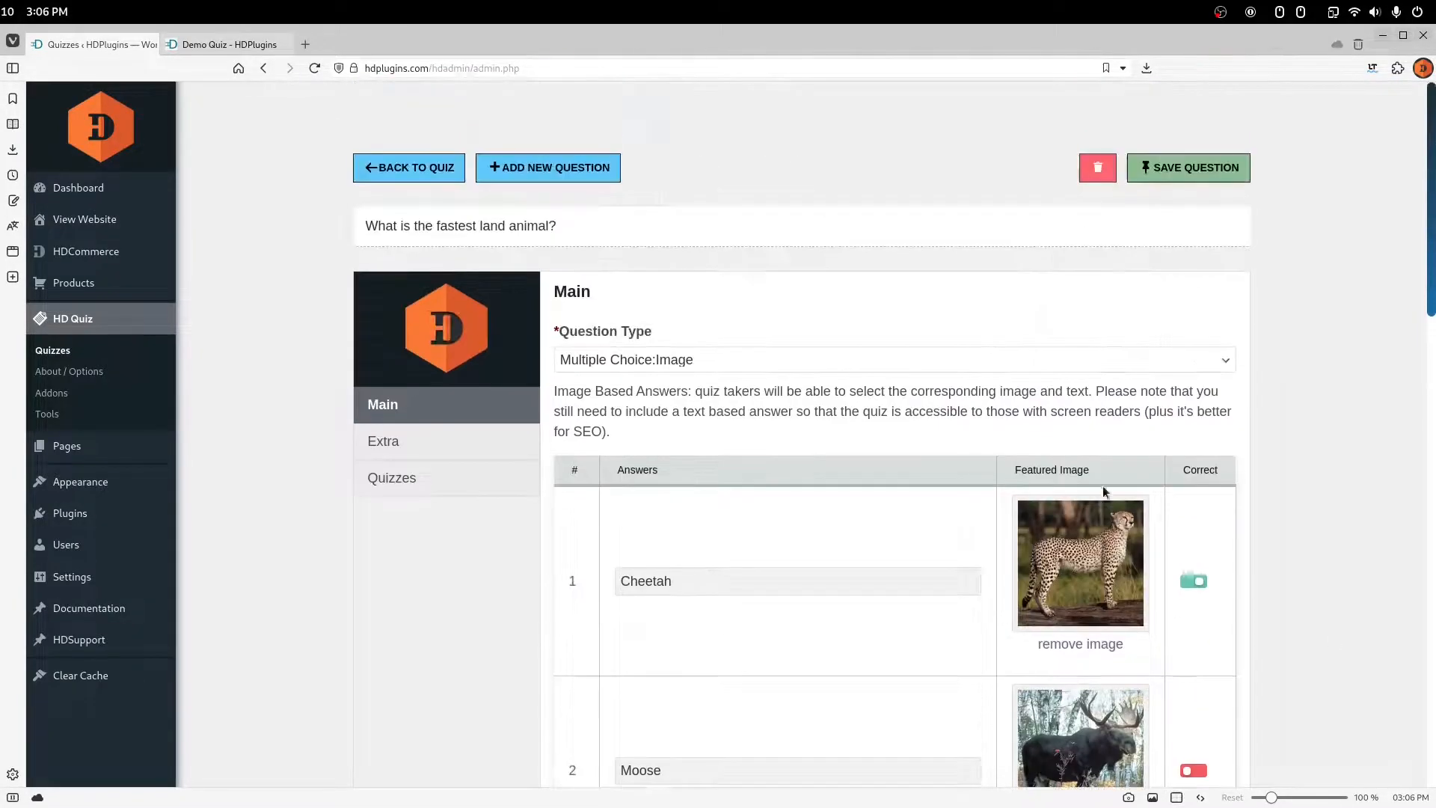
pyautogui.click(1141, 168)
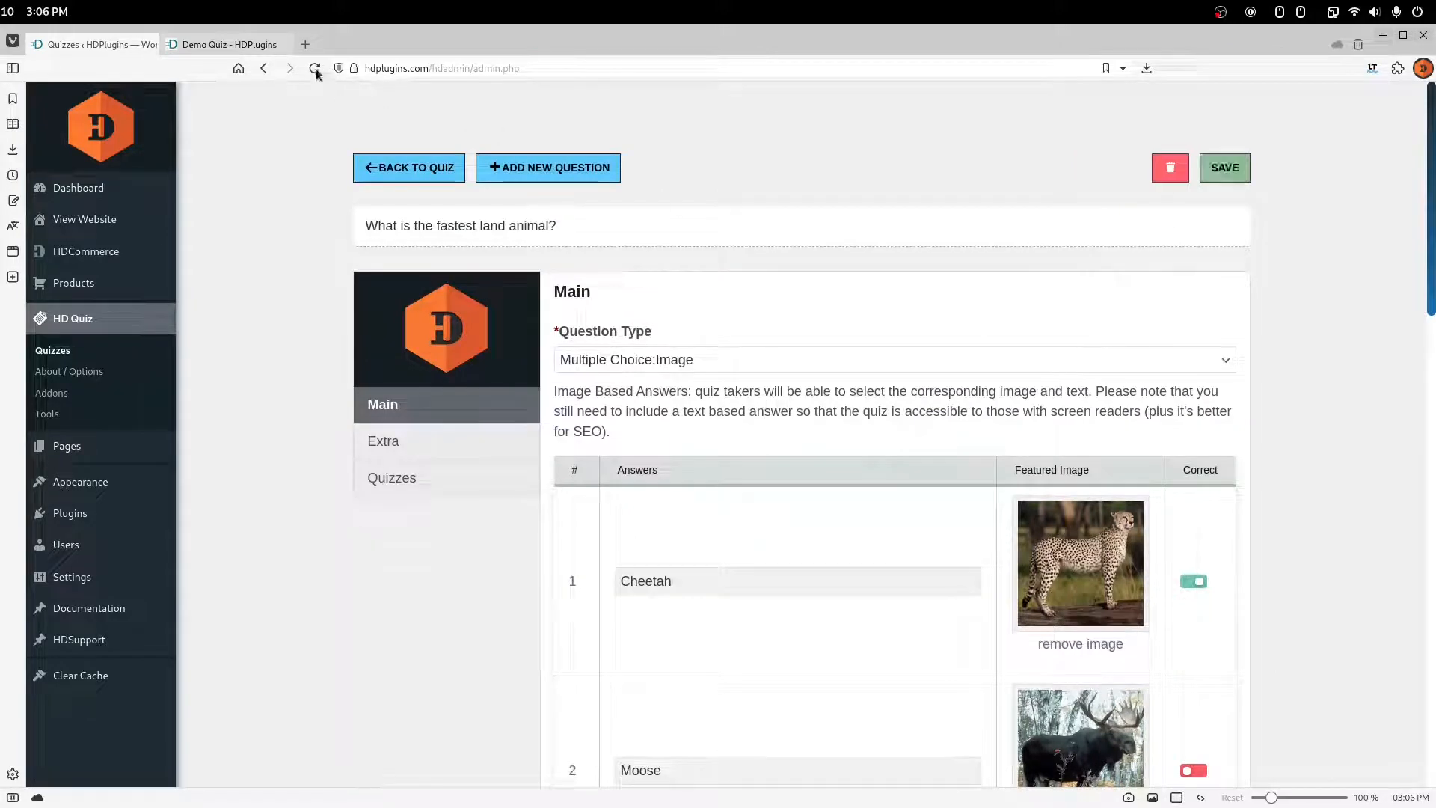
# - Reload the published Demo Quiz page, try the image answers, choose Cheetah and finish the quiz
pyautogui.click(228, 44)
pyautogui.press('F5')
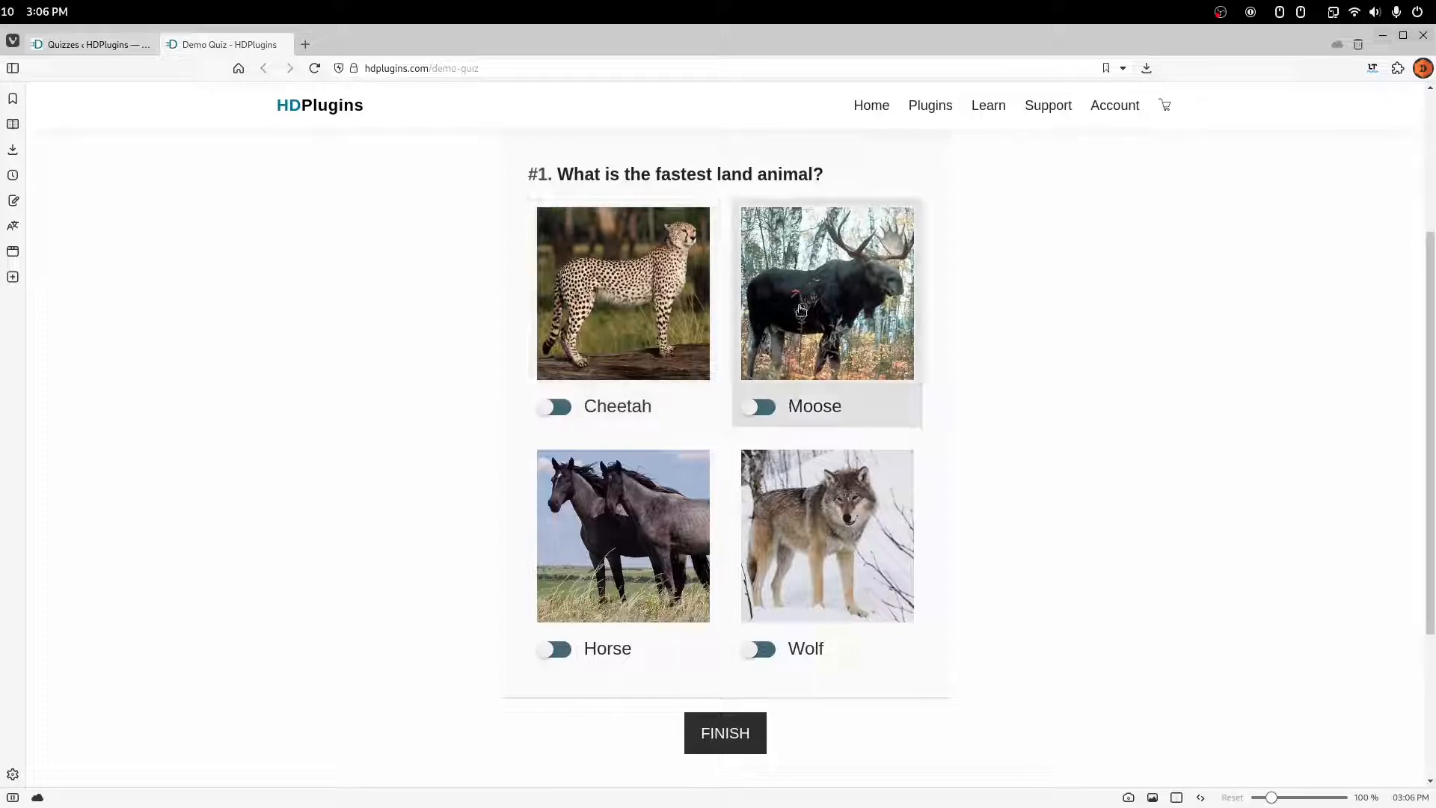
pyautogui.moveTo(791, 408); pyautogui.dragTo(877, 434)
pyautogui.doubleClick(794, 648)
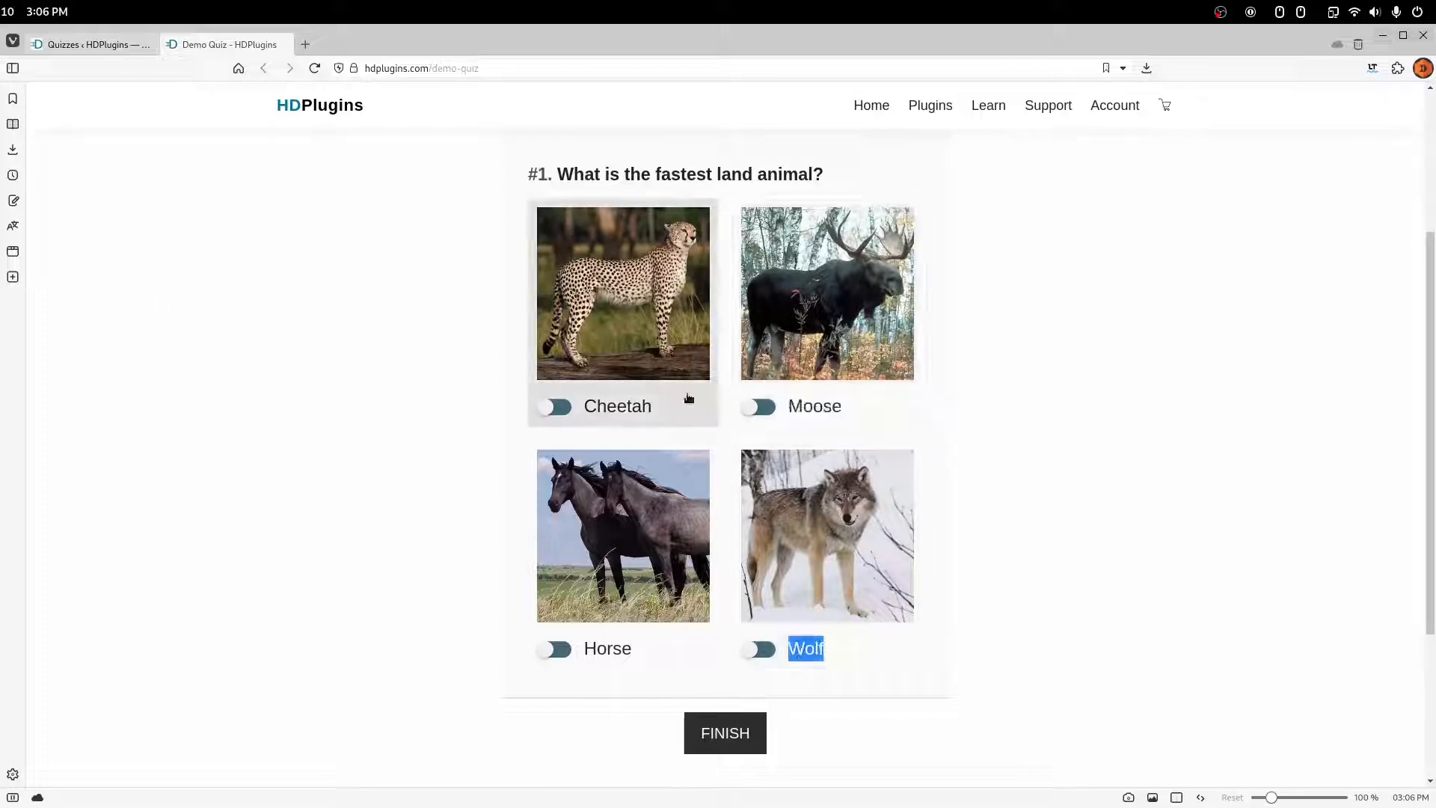
pyautogui.click(822, 538)
pyautogui.click(643, 538)
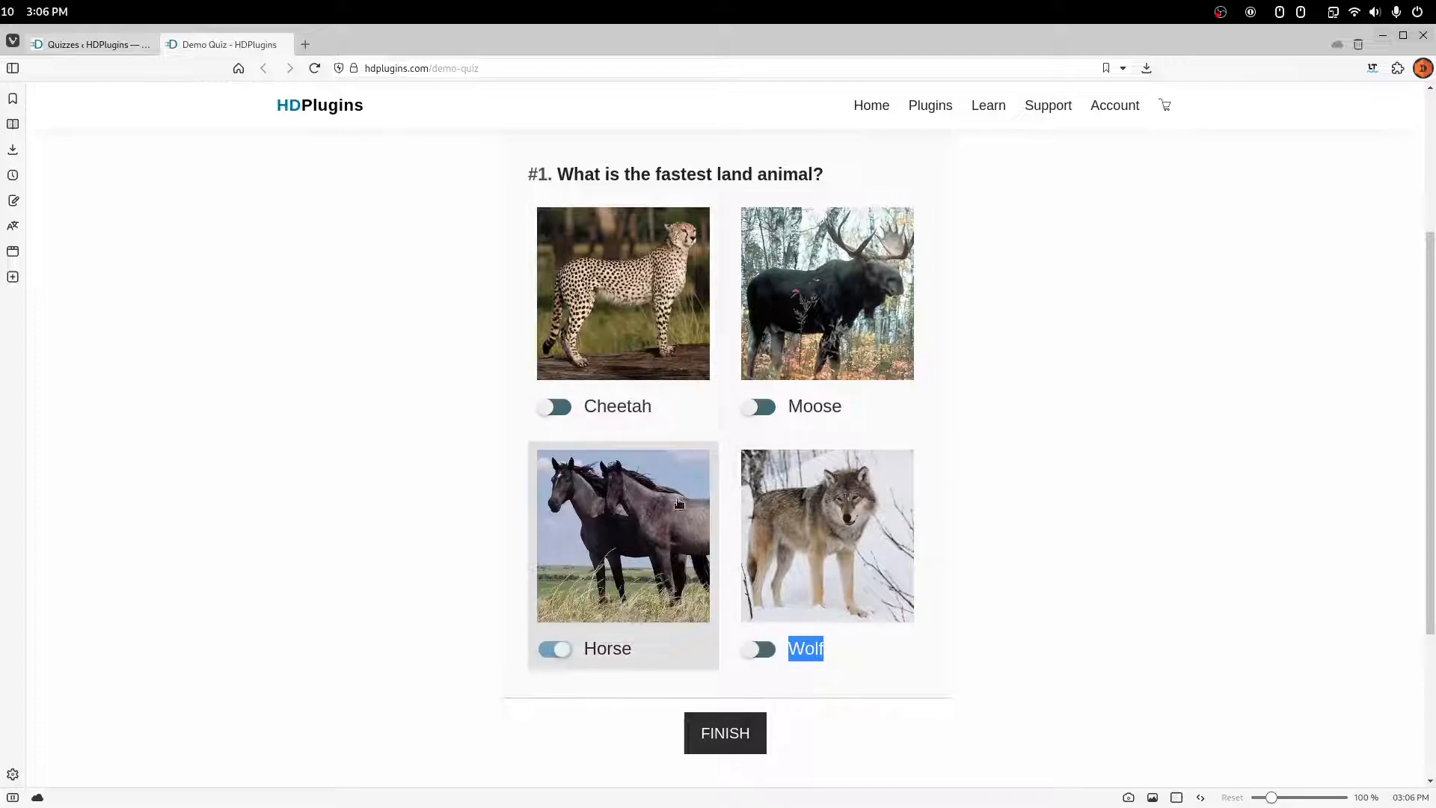
pyautogui.click(644, 329)
pyautogui.click(748, 732)
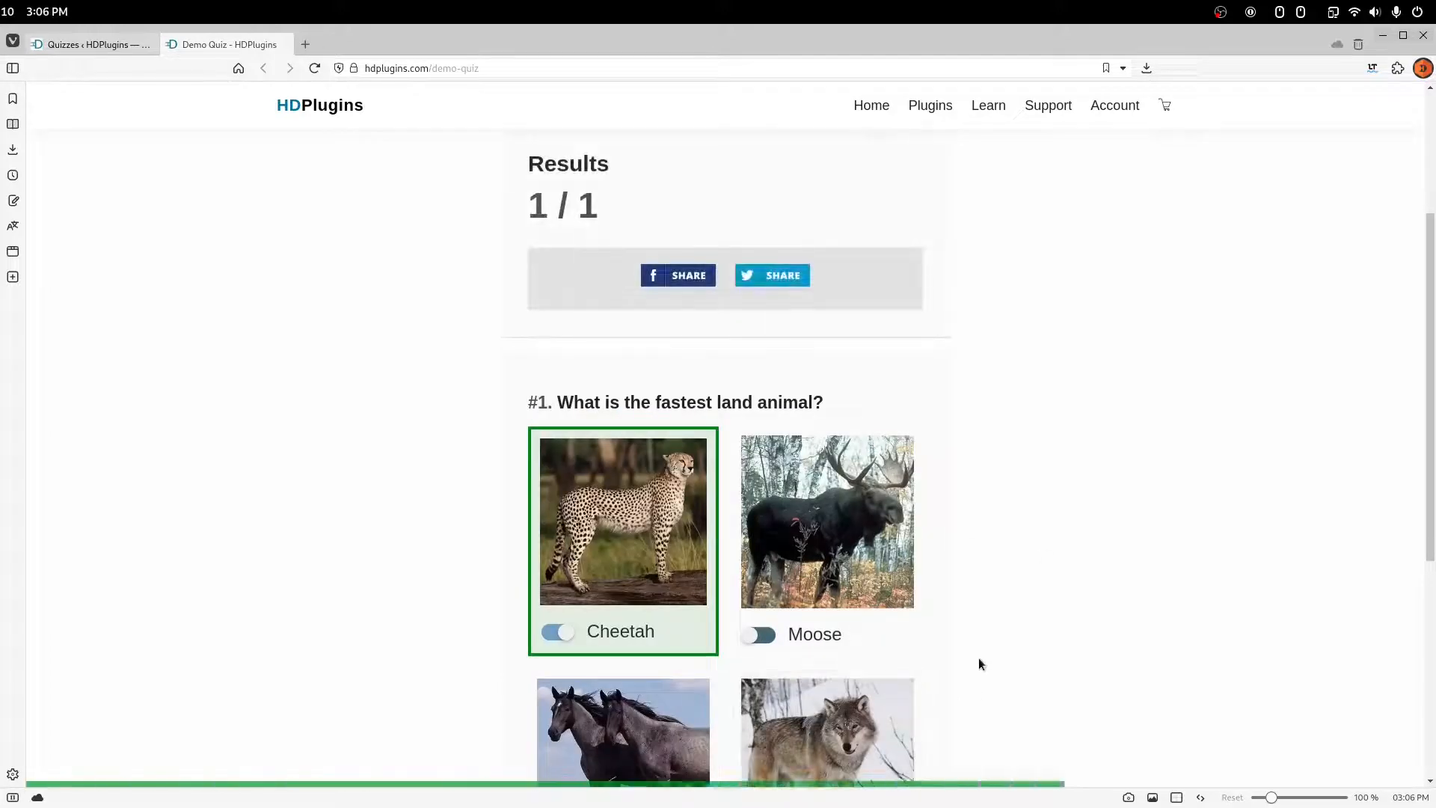
# - Examine the Select All That Apply:Text and Text Based Answers types in the fastest land animal question's editor
pyautogui.click(93, 45)
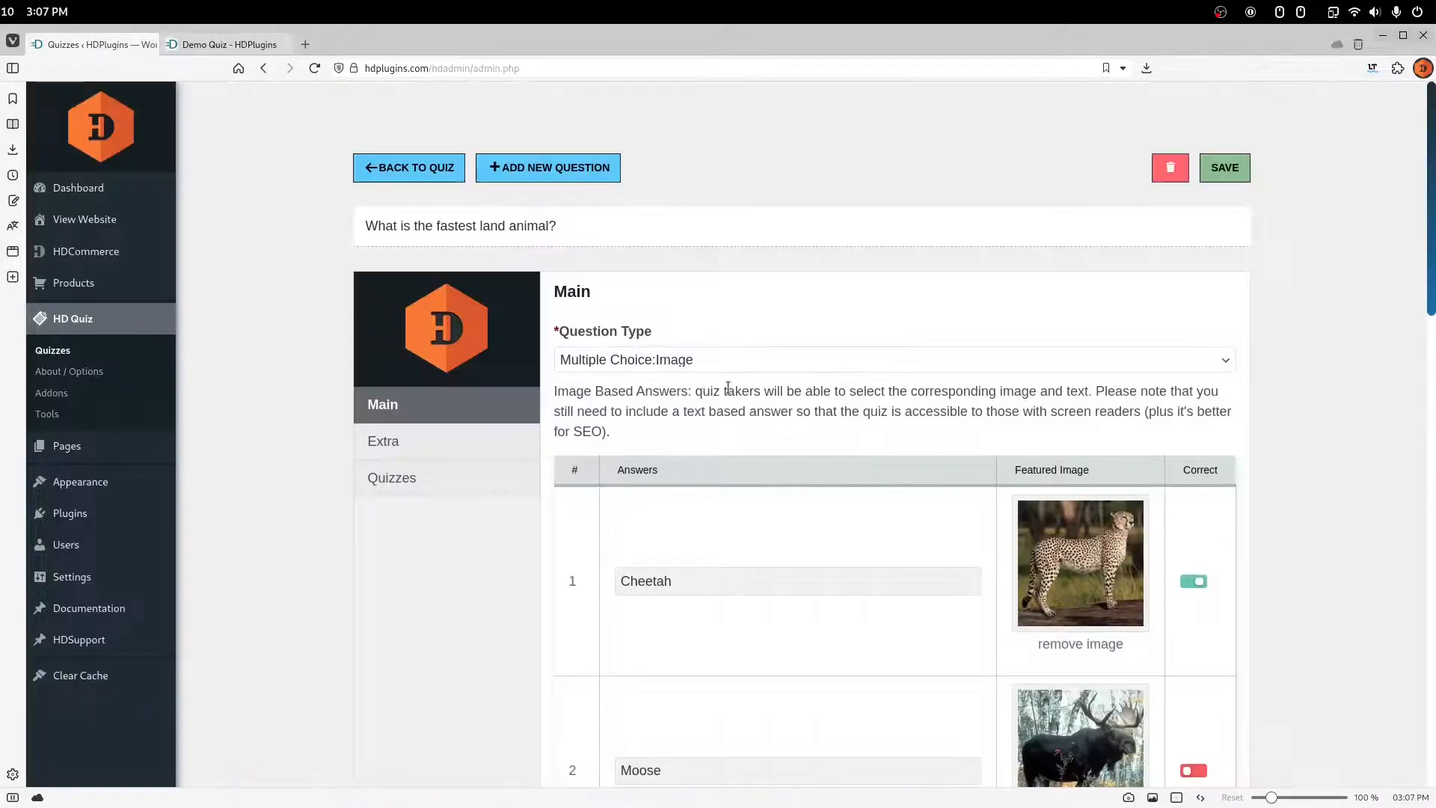
pyautogui.click(701, 359)
pyautogui.click(749, 431)
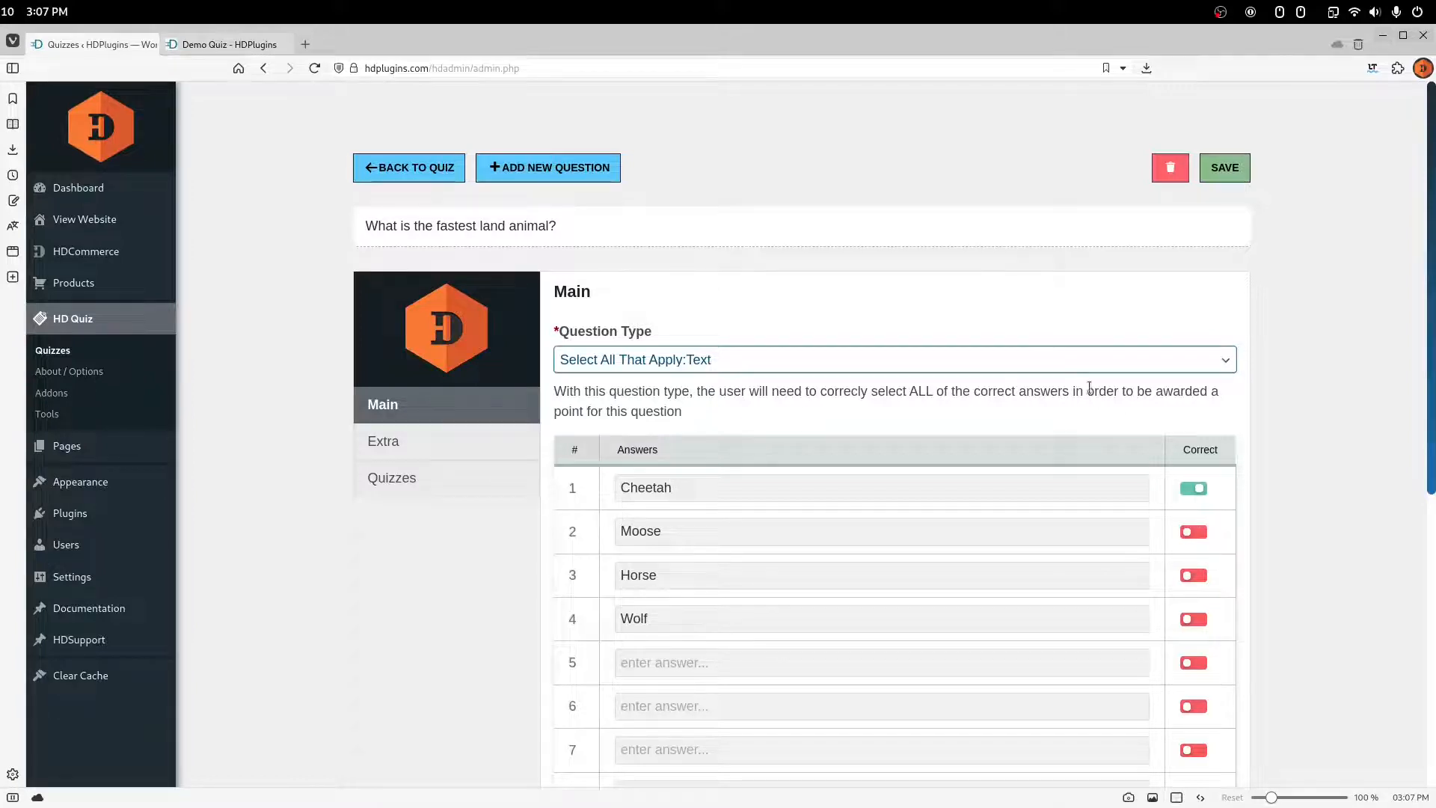
pyautogui.click(777, 356)
pyautogui.click(743, 448)
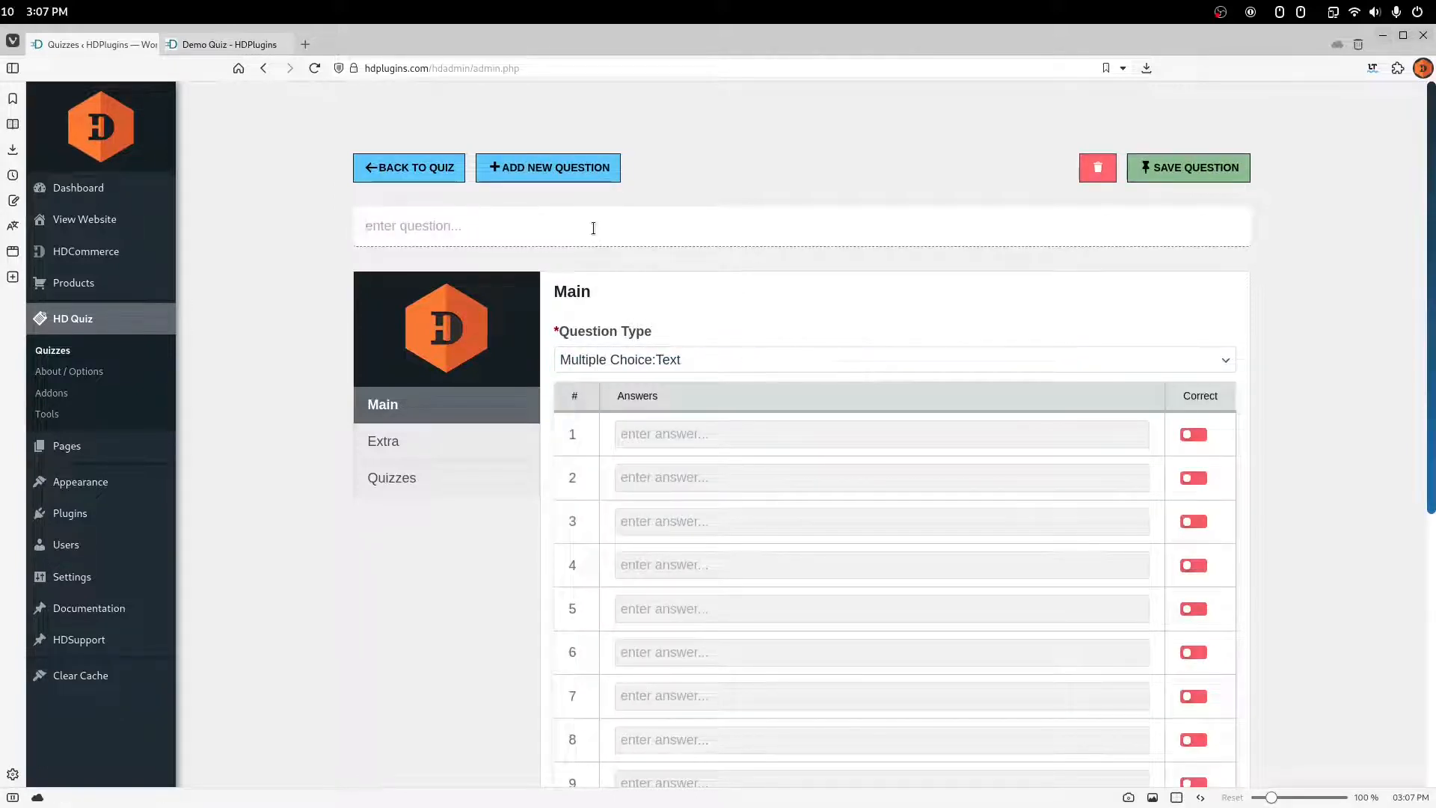
# - Add a new question titled "What is the best quiz plugin?" and set its type to Text Based Answers
pyautogui.write('What is the best qioz')
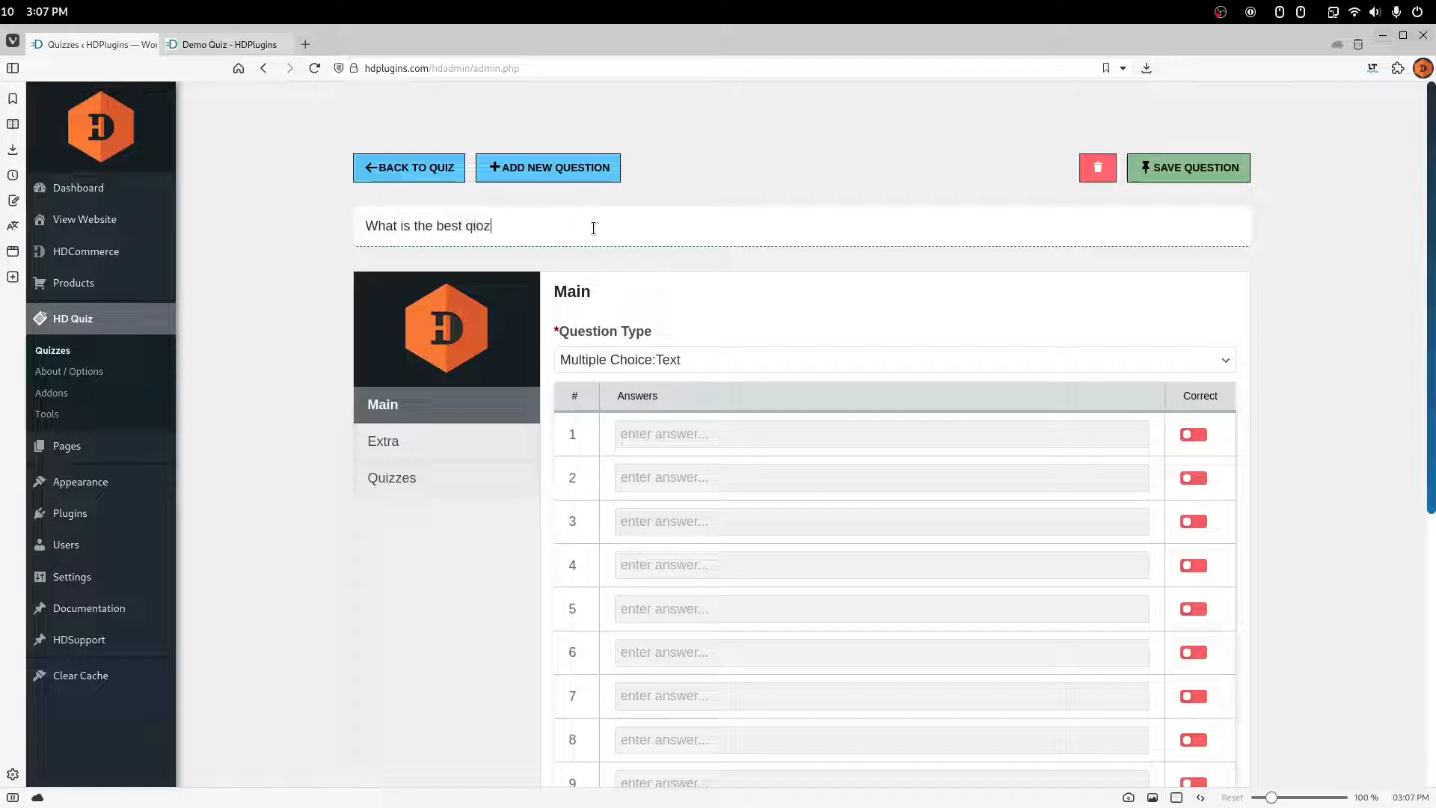
pyautogui.press('BackSpace')
pyautogui.press('BackSpace')
pyautogui.press('BackSpace')
pyautogui.write('uiz plugin?')
pyautogui.click(672, 361)
pyautogui.click(707, 449)
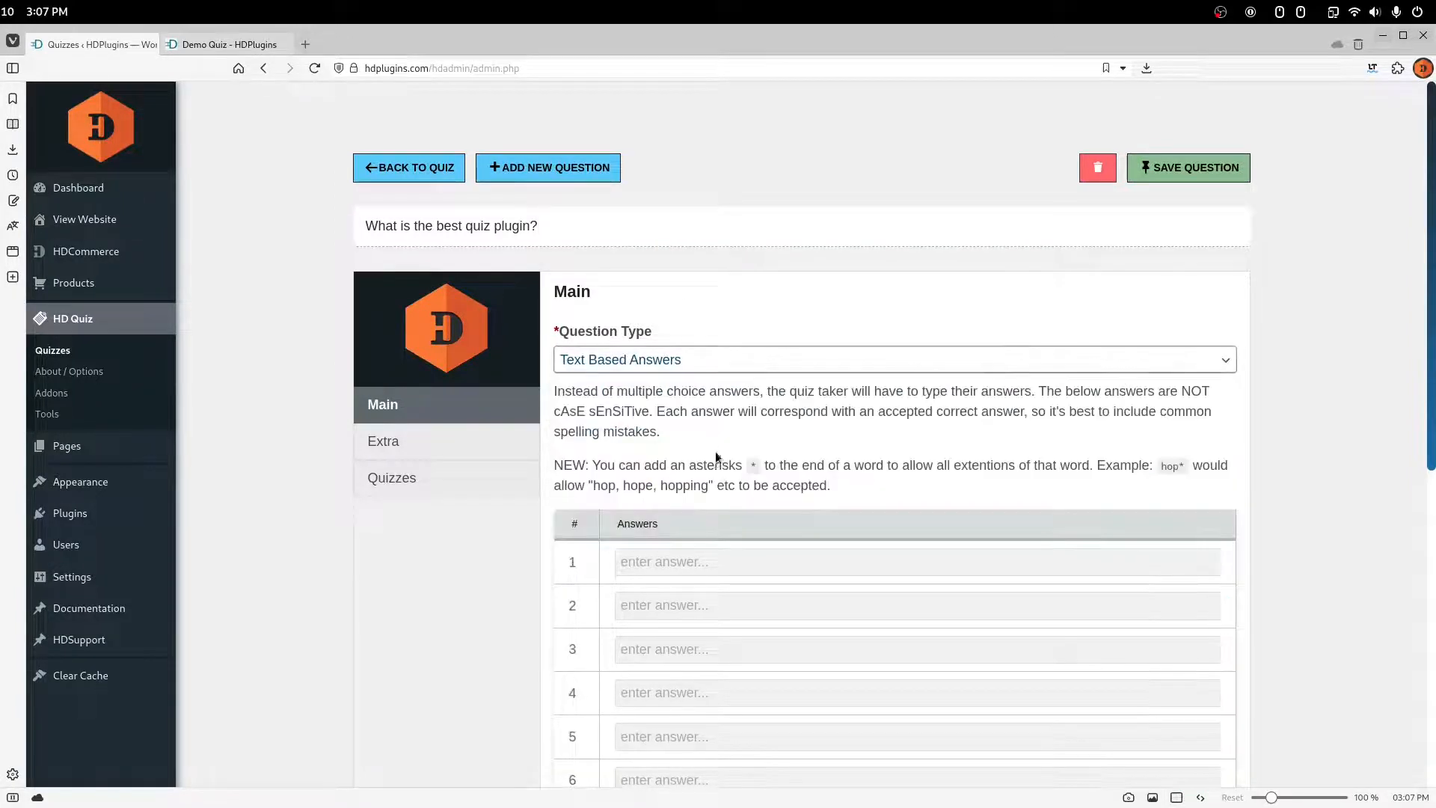
# - Enter "HDQuiz" as the first accepted answer of the new question
pyautogui.click(685, 551)
pyautogui.write('HDQuiz')
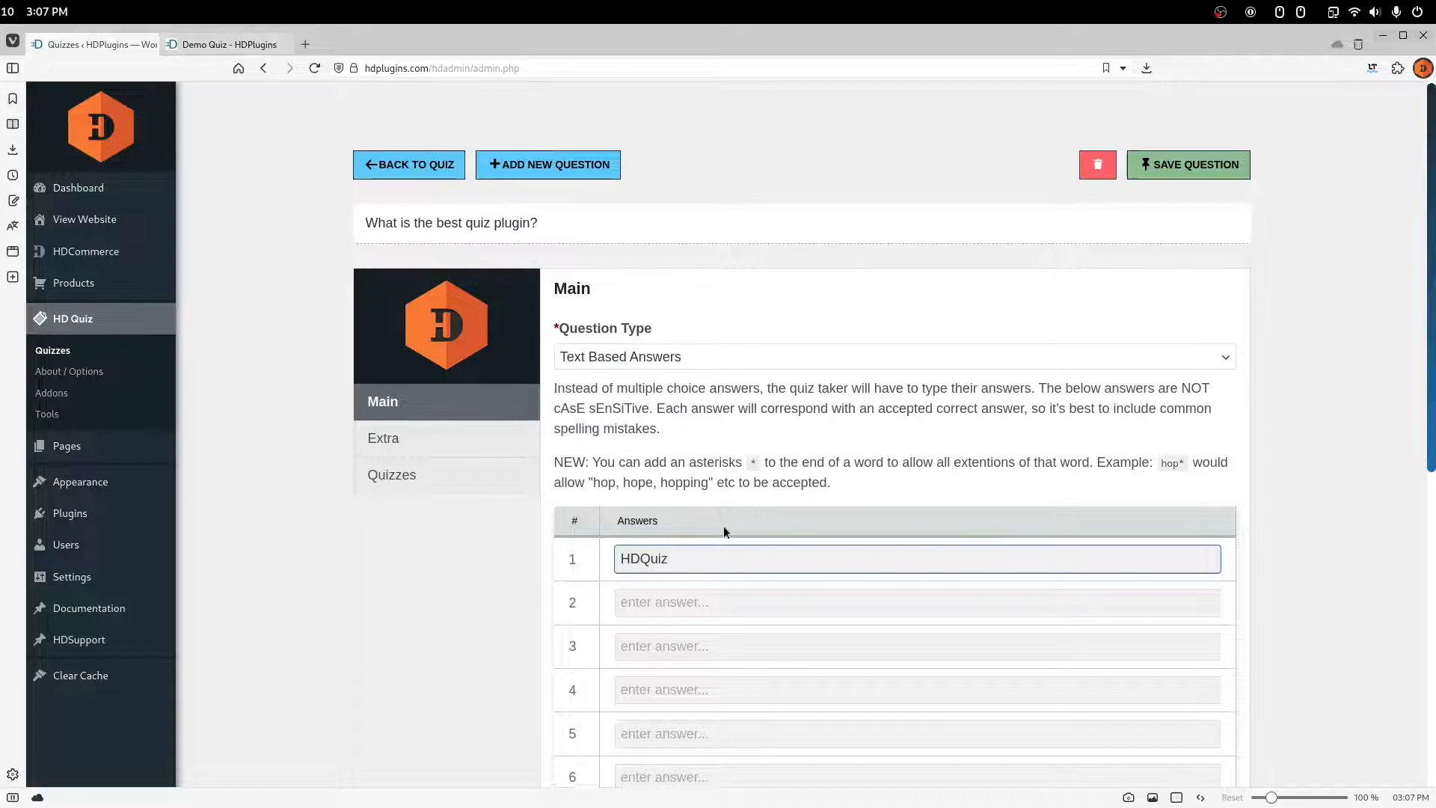
pyautogui.scroll(-2, 724, 527)
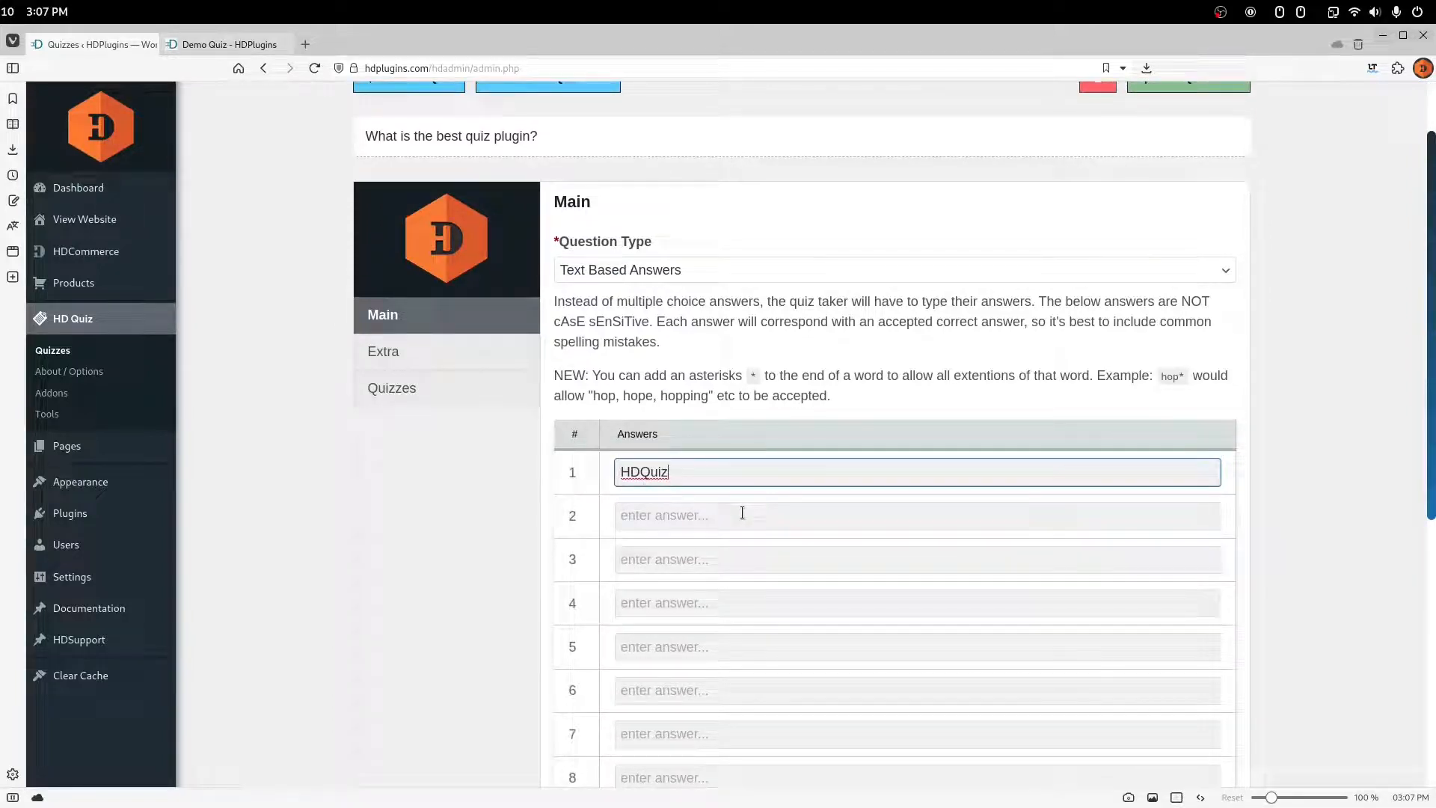
pyautogui.moveTo(644, 468); pyautogui.dragTo(611, 469)
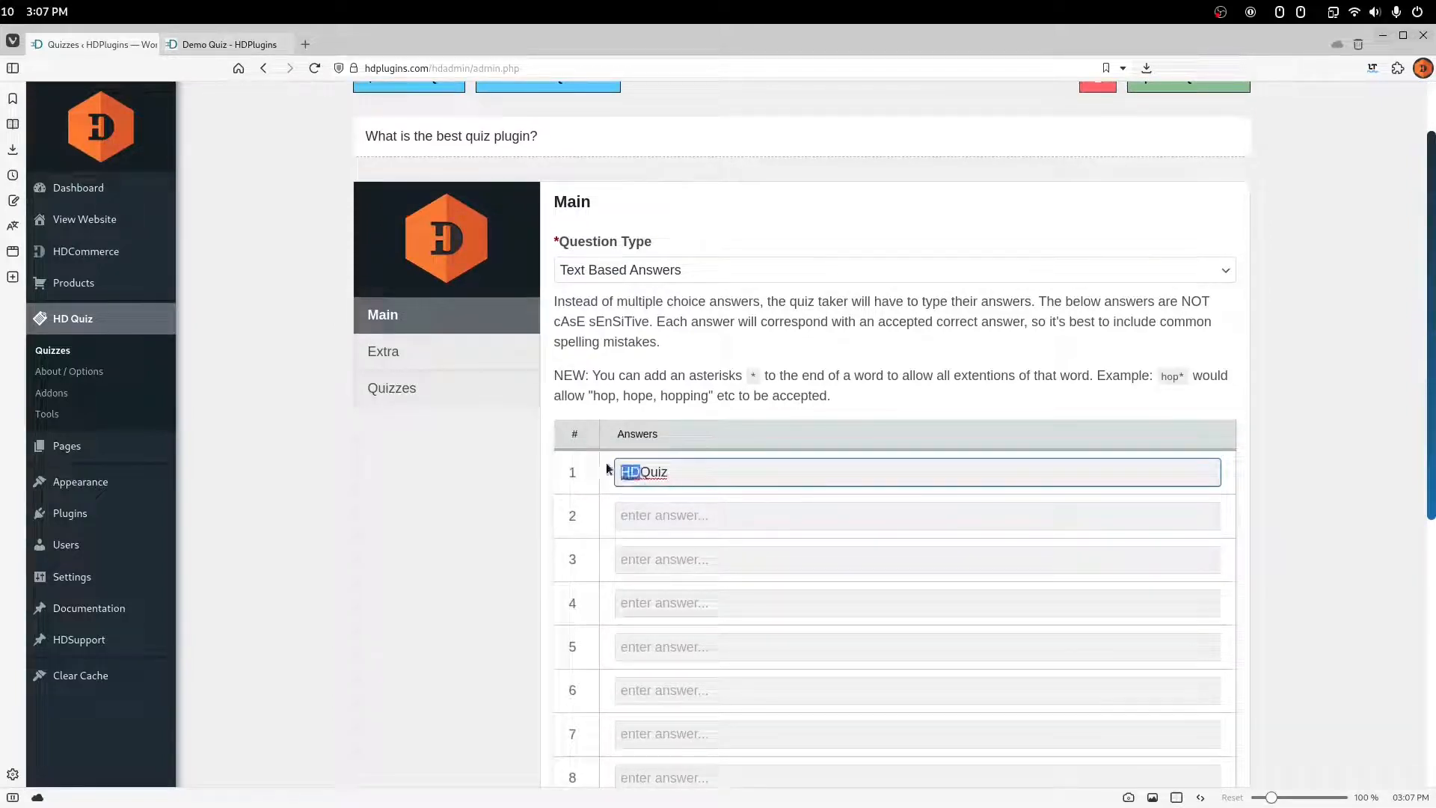
pyautogui.click(660, 503)
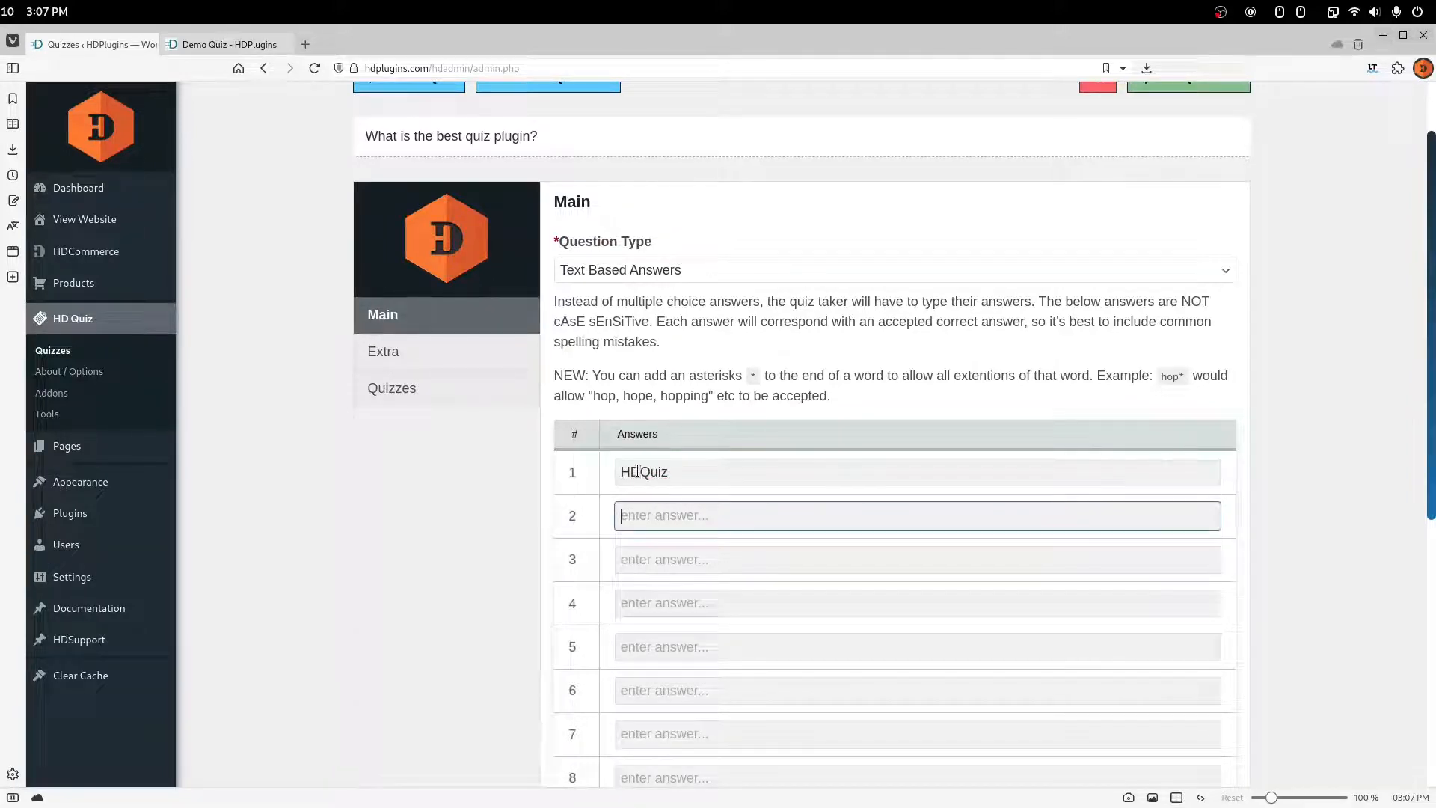
# - Change the first accepted answer to "HD Quiz" and enter "HDQuiz" as the second
pyautogui.click(641, 473)
pyautogui.click(700, 522)
pyautogui.write('HDQuiz')
pyautogui.click(643, 472)
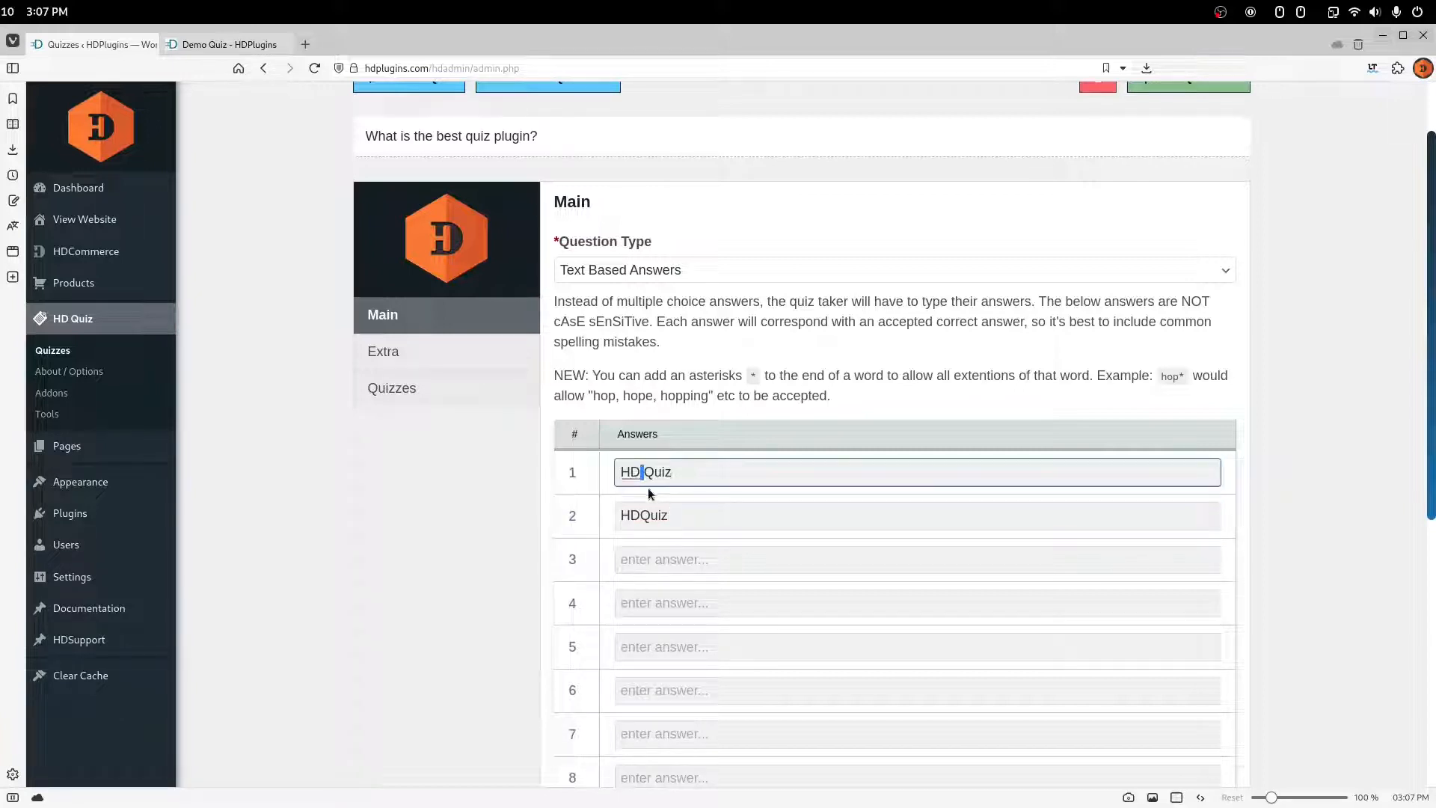
pyautogui.click(677, 509)
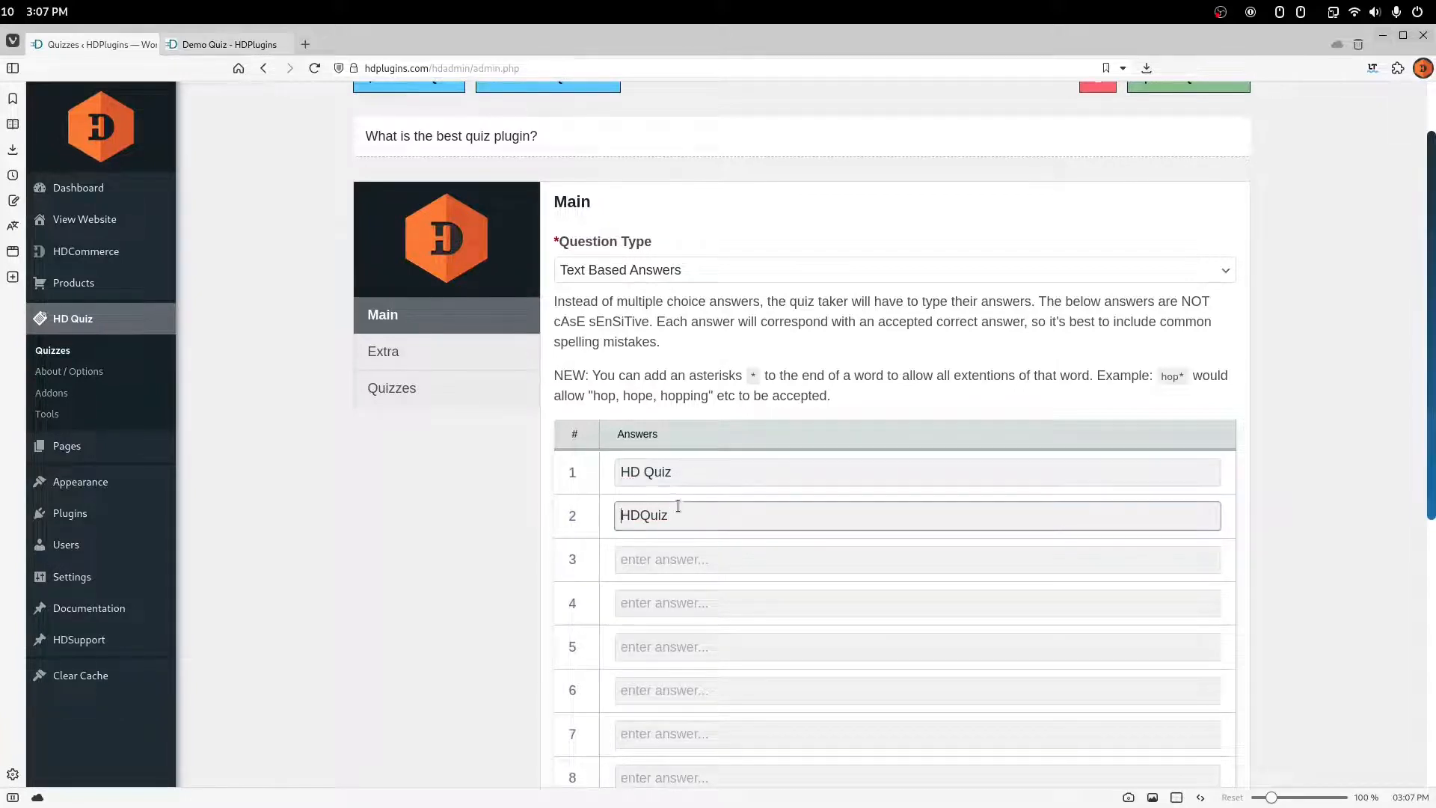
pyautogui.doubleClick(677, 508)
pyautogui.click(504, 561)
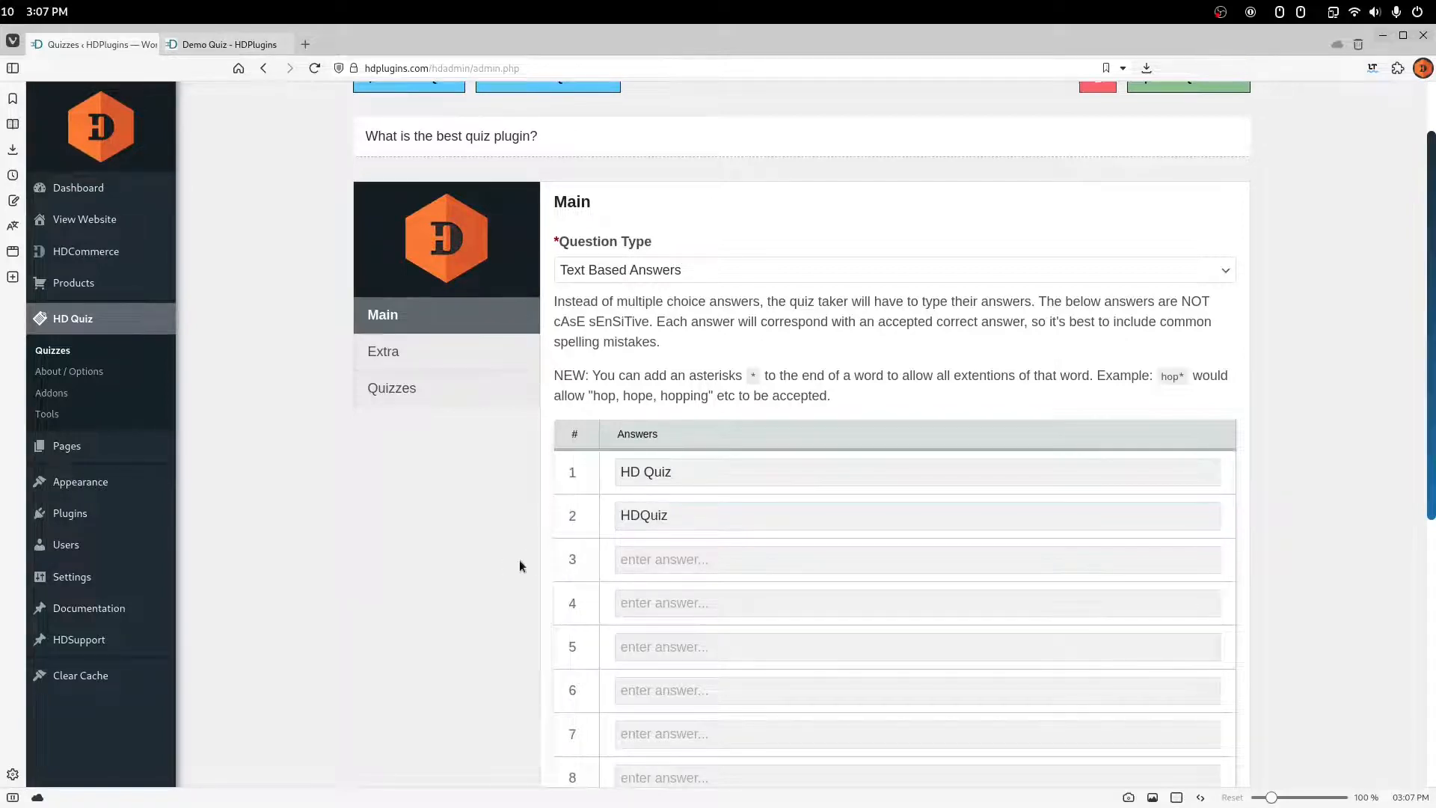
# - Save the quiz plugin question and return to the published Demo Quiz page
pyautogui.scroll(2, 969, 500)
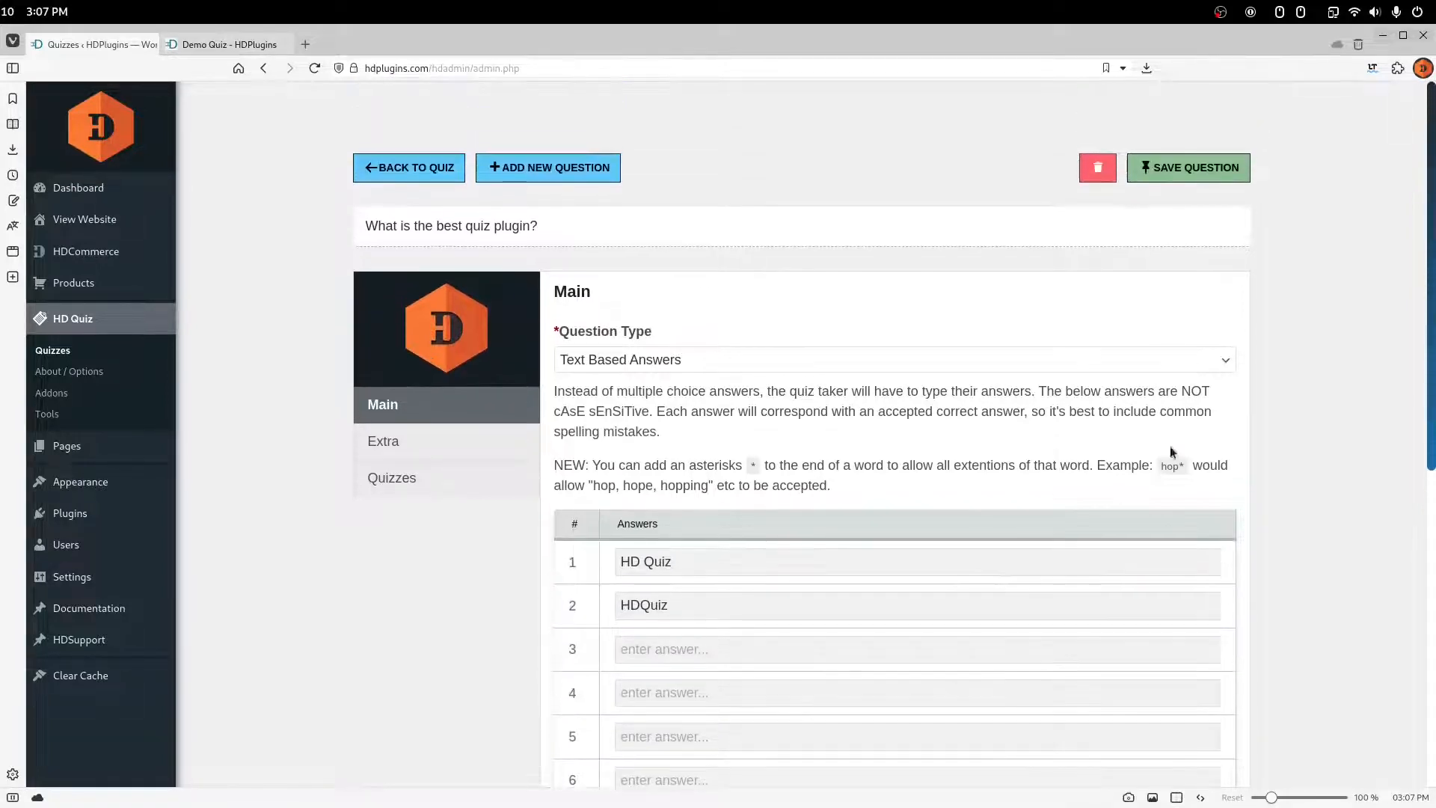
pyautogui.click(1177, 169)
pyautogui.click(232, 47)
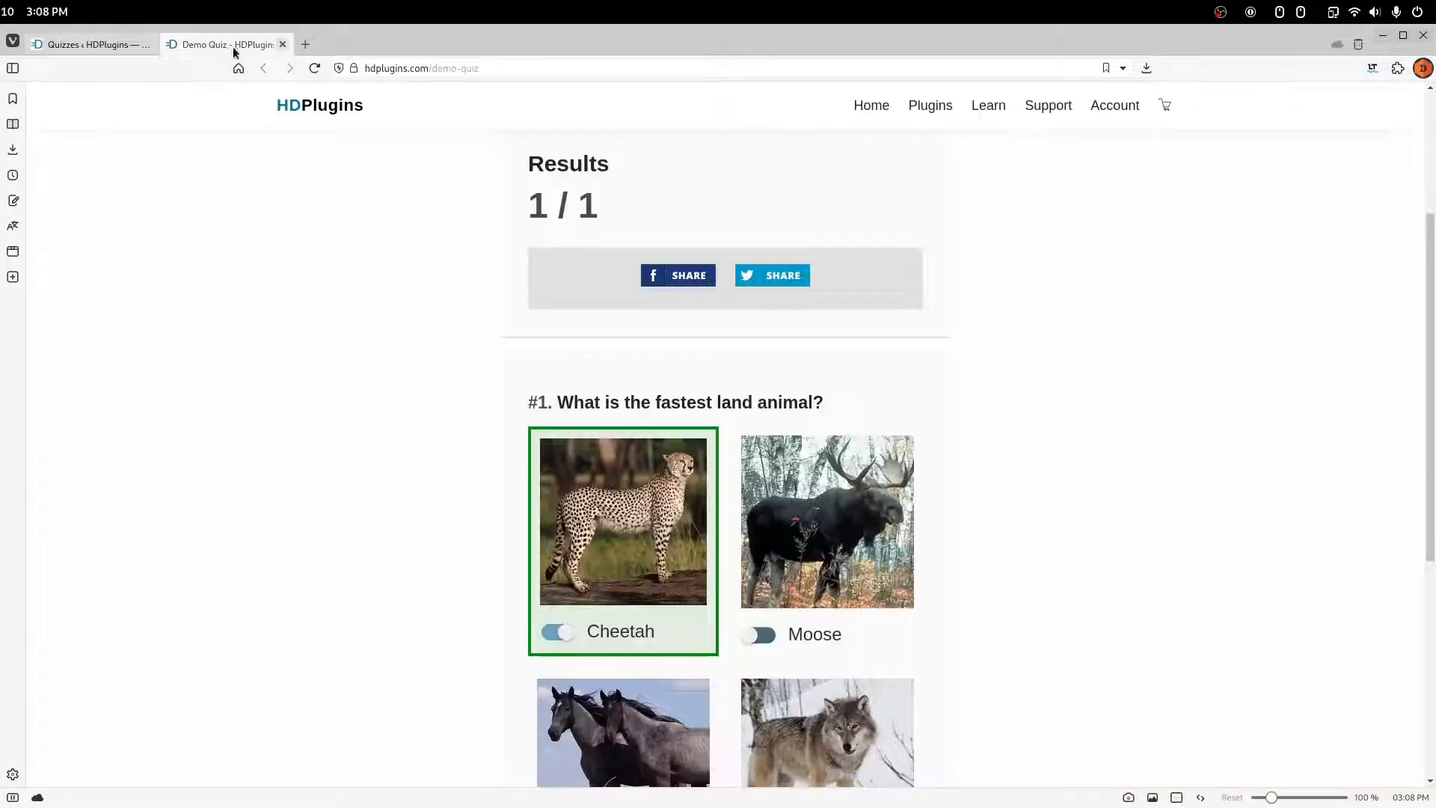
# - Reload the published Demo Quiz page, answer the quiz plugin question with "hdquiz" and finish the quiz
pyautogui.press('F5')
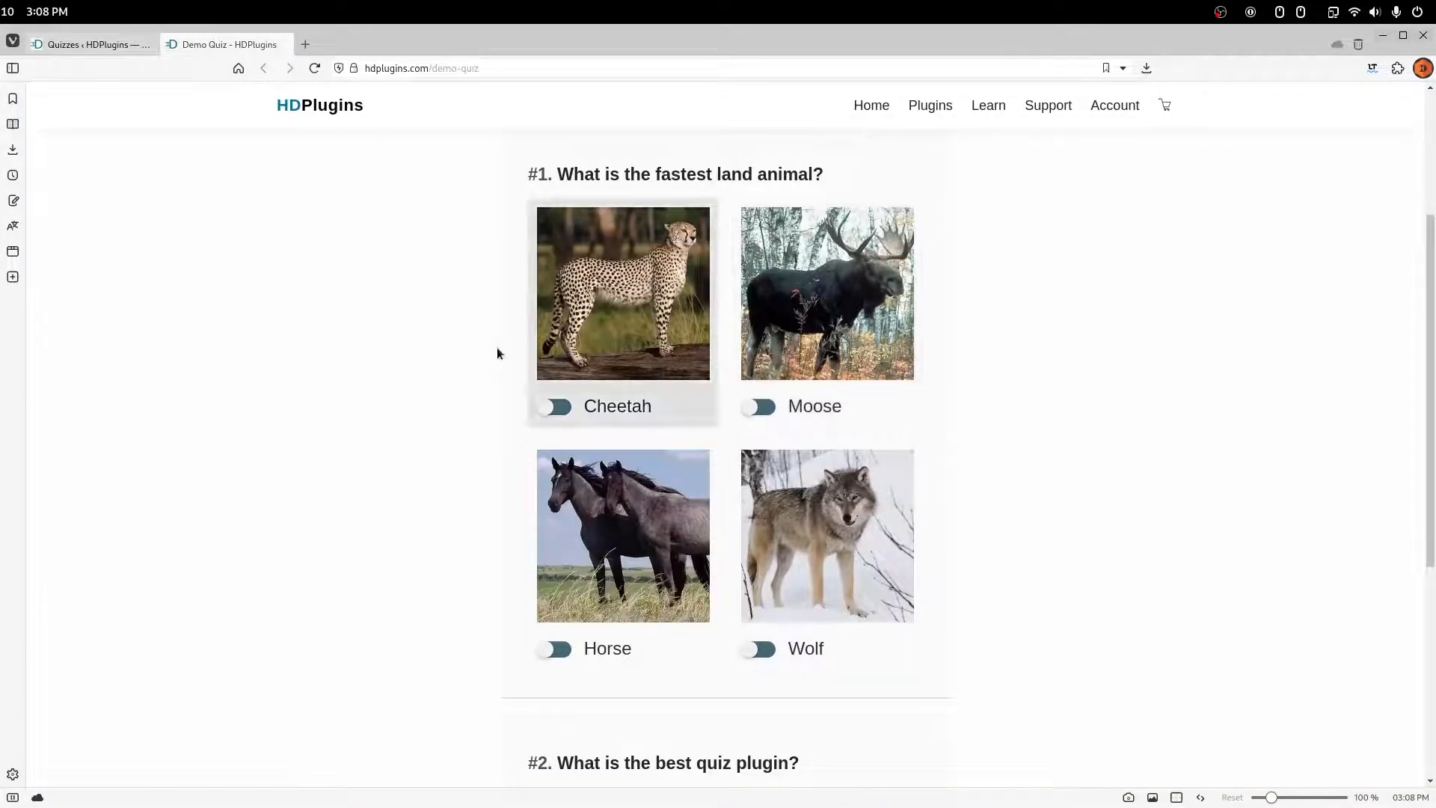
pyautogui.scroll(-5, 819, 559)
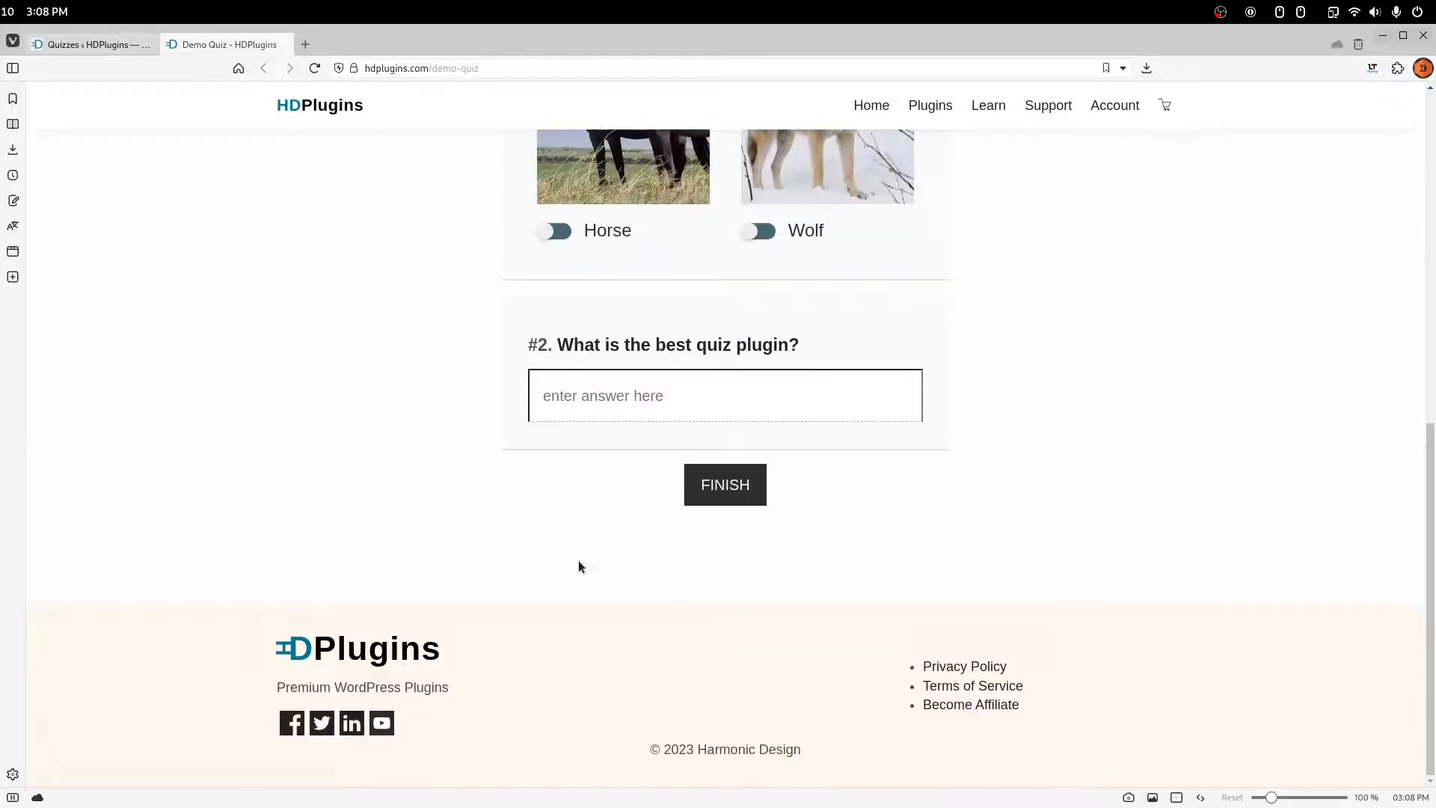
pyautogui.click(619, 404)
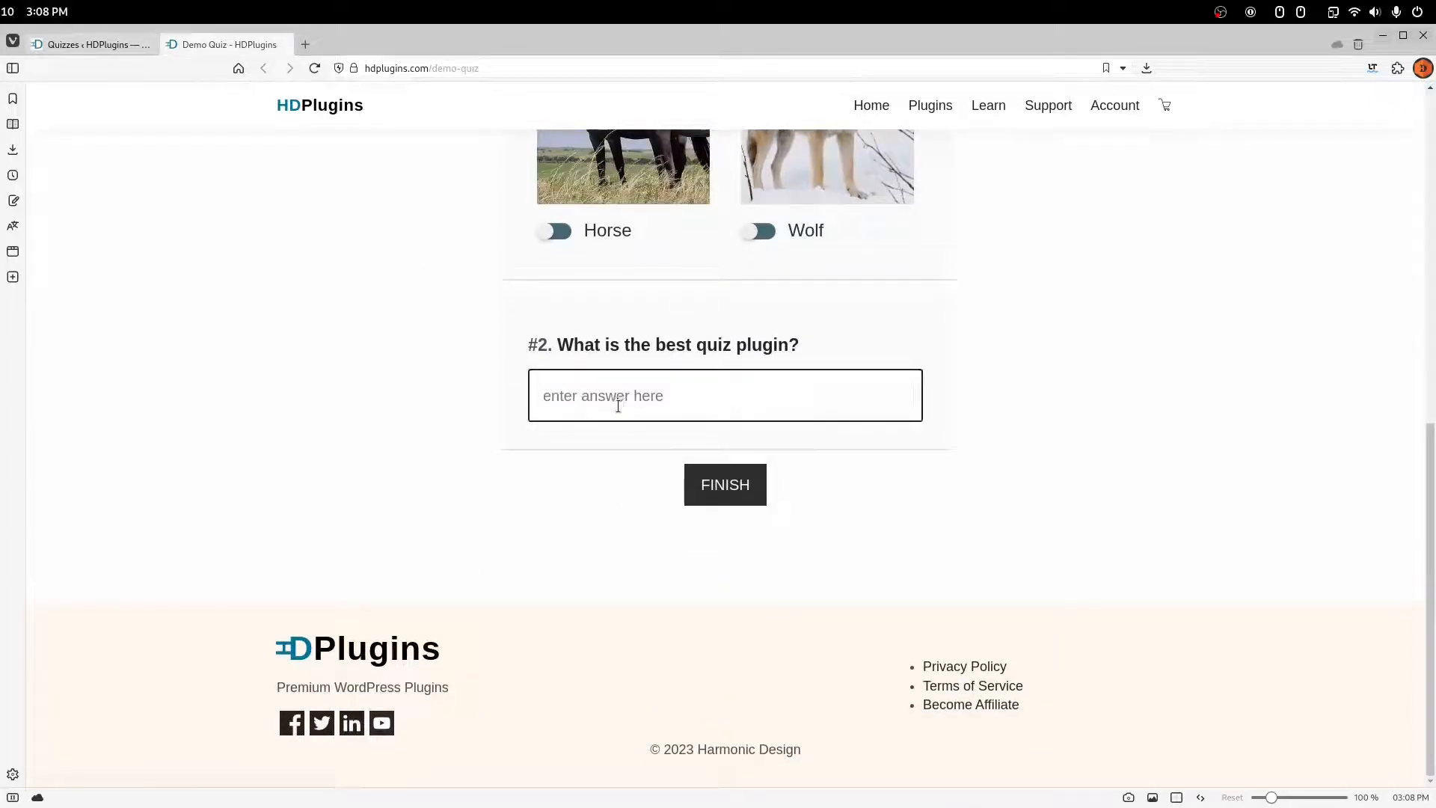
pyautogui.write('hdquiz')
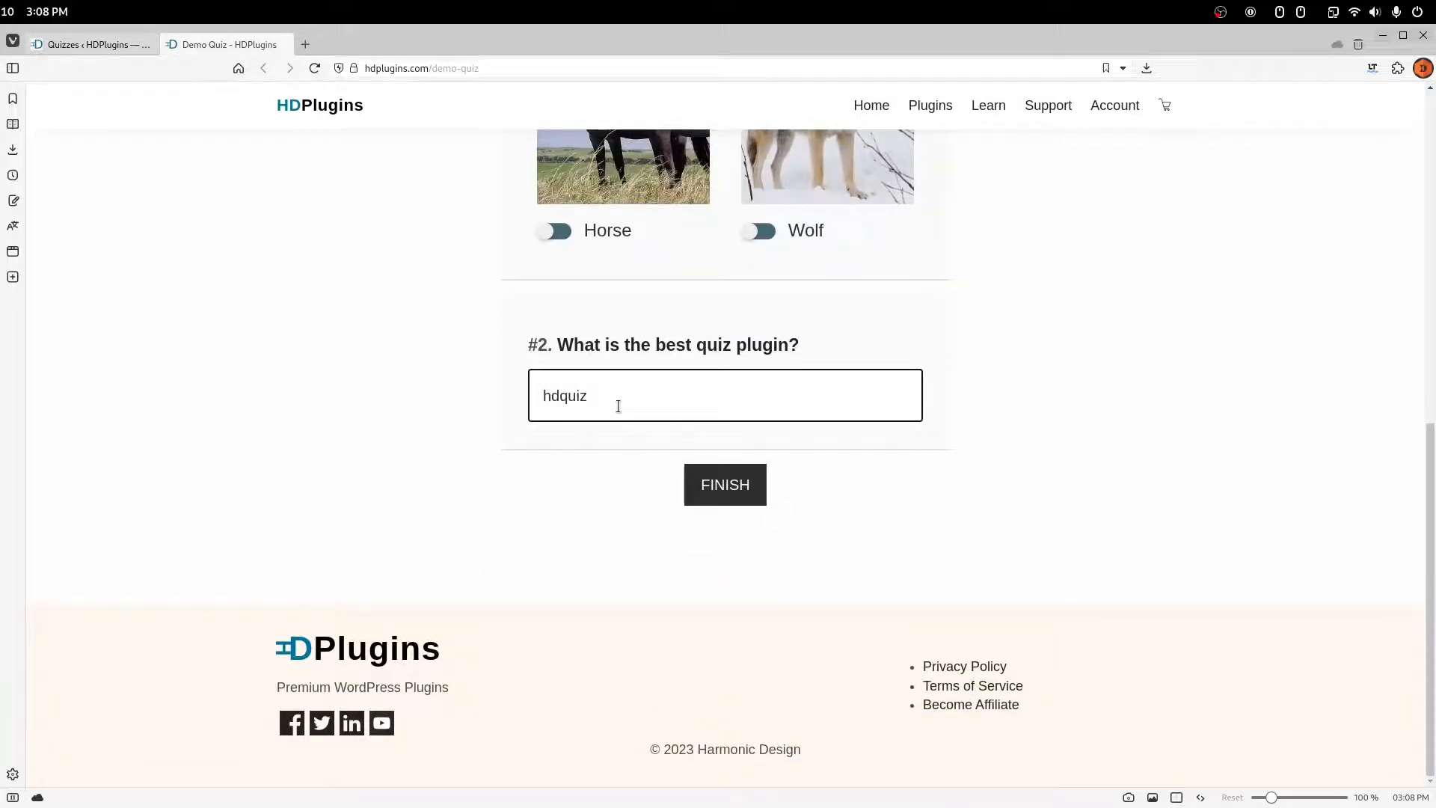
pyautogui.click(712, 487)
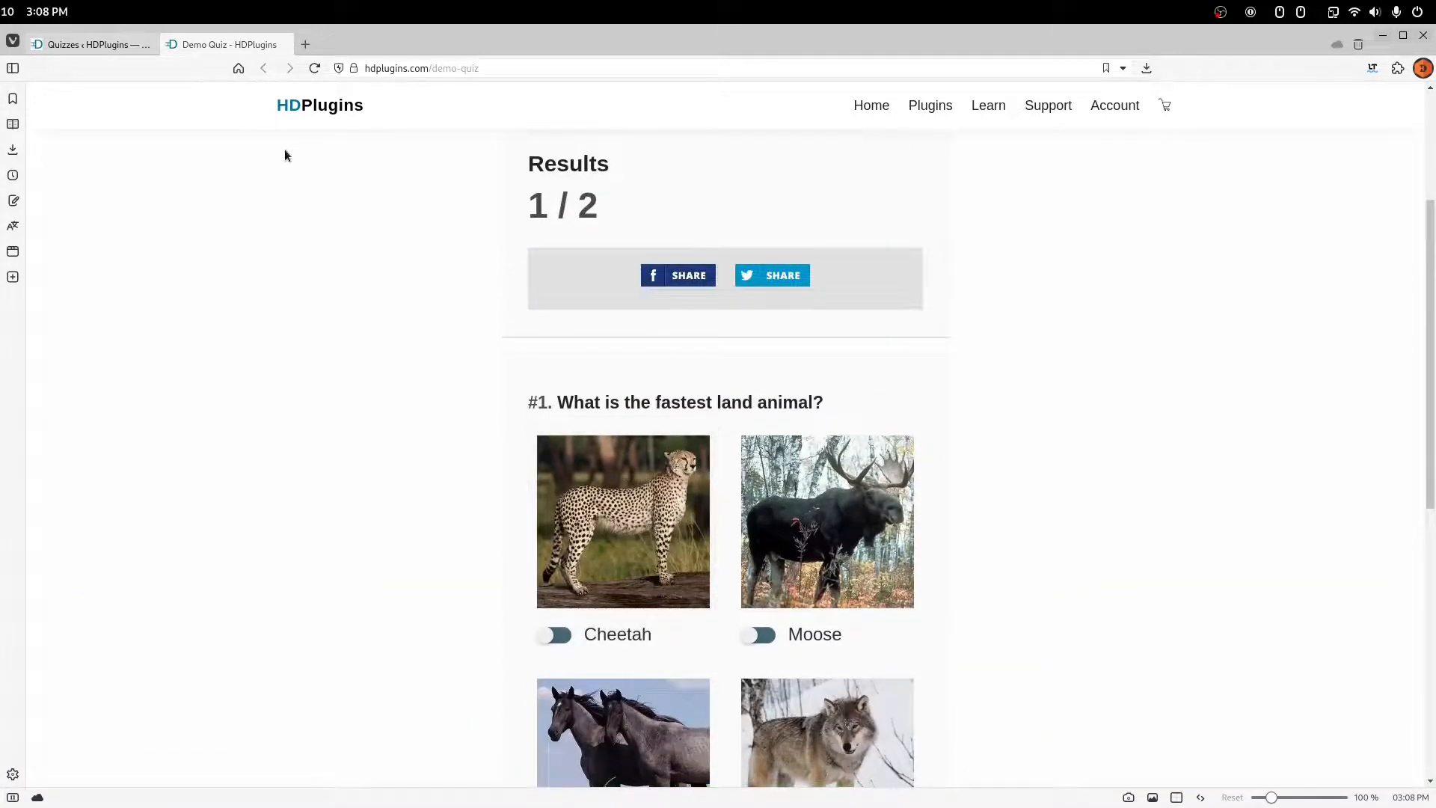
# - In the quiz plugin question's editor, try the Use Question as Title type, and set it back to Text Based Answers
pyautogui.click(79, 47)
pyautogui.click(684, 362)
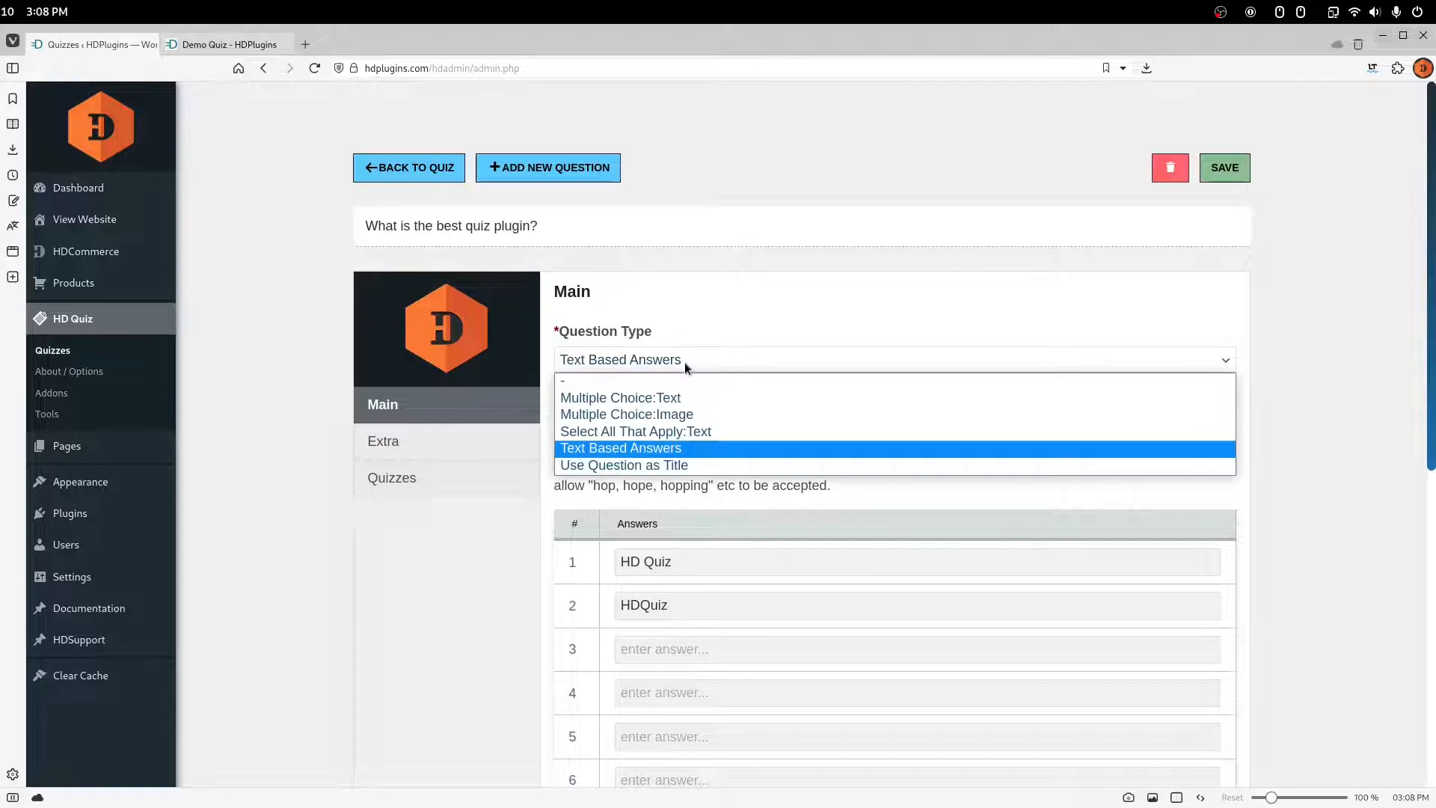
pyautogui.click(656, 470)
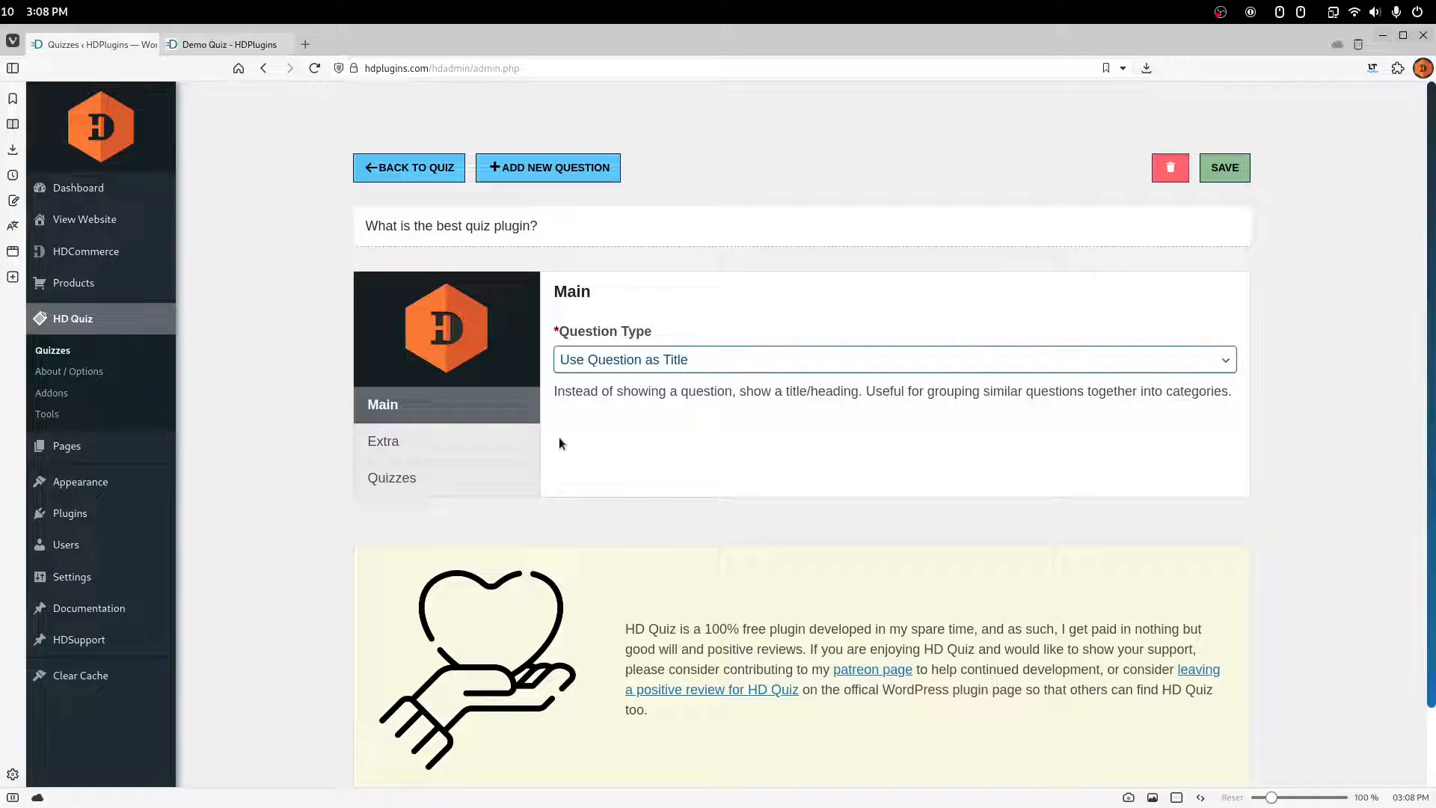
pyautogui.click(584, 360)
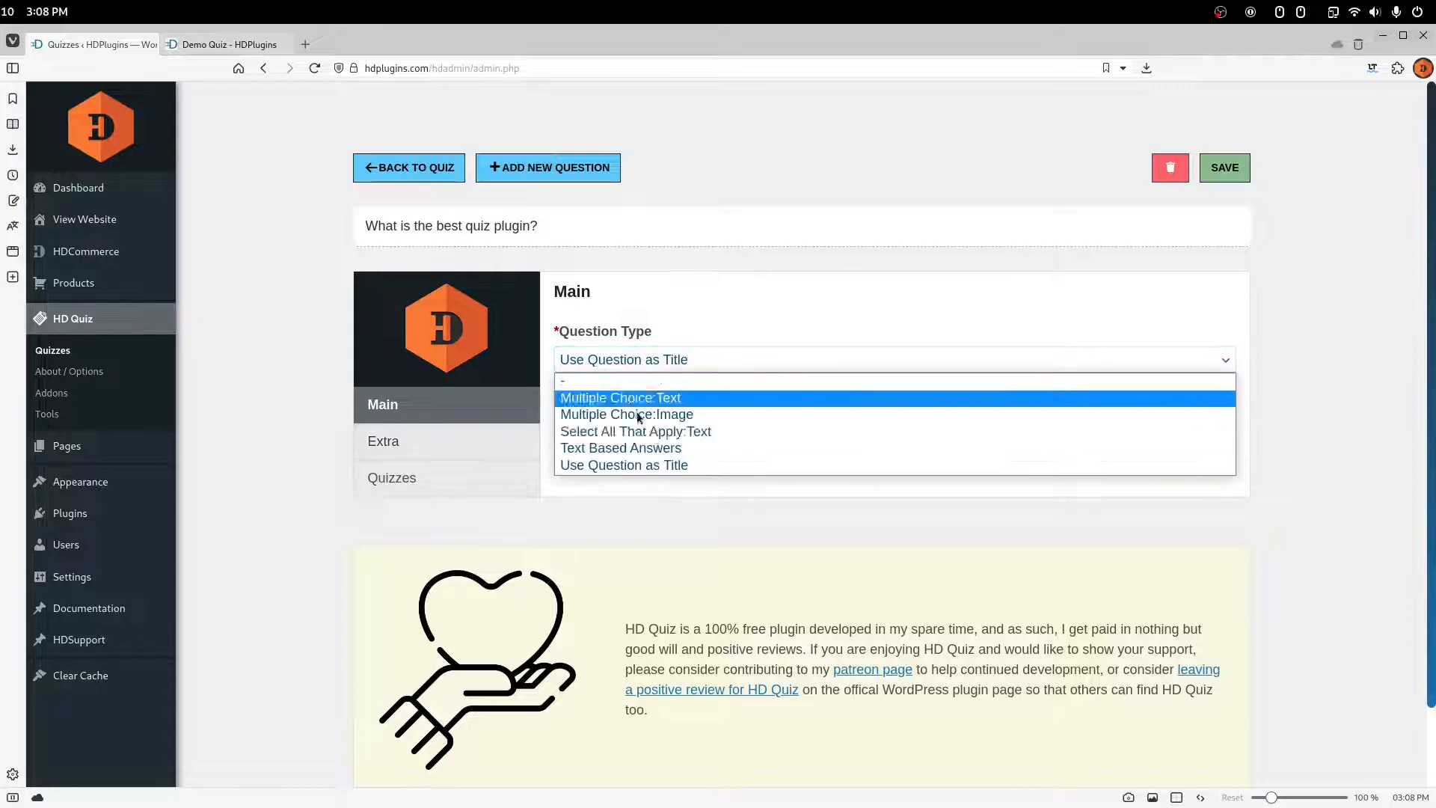
pyautogui.click(642, 449)
# - Enable Paginate in the extra settings of the quiz plugin question
pyautogui.click(441, 445)
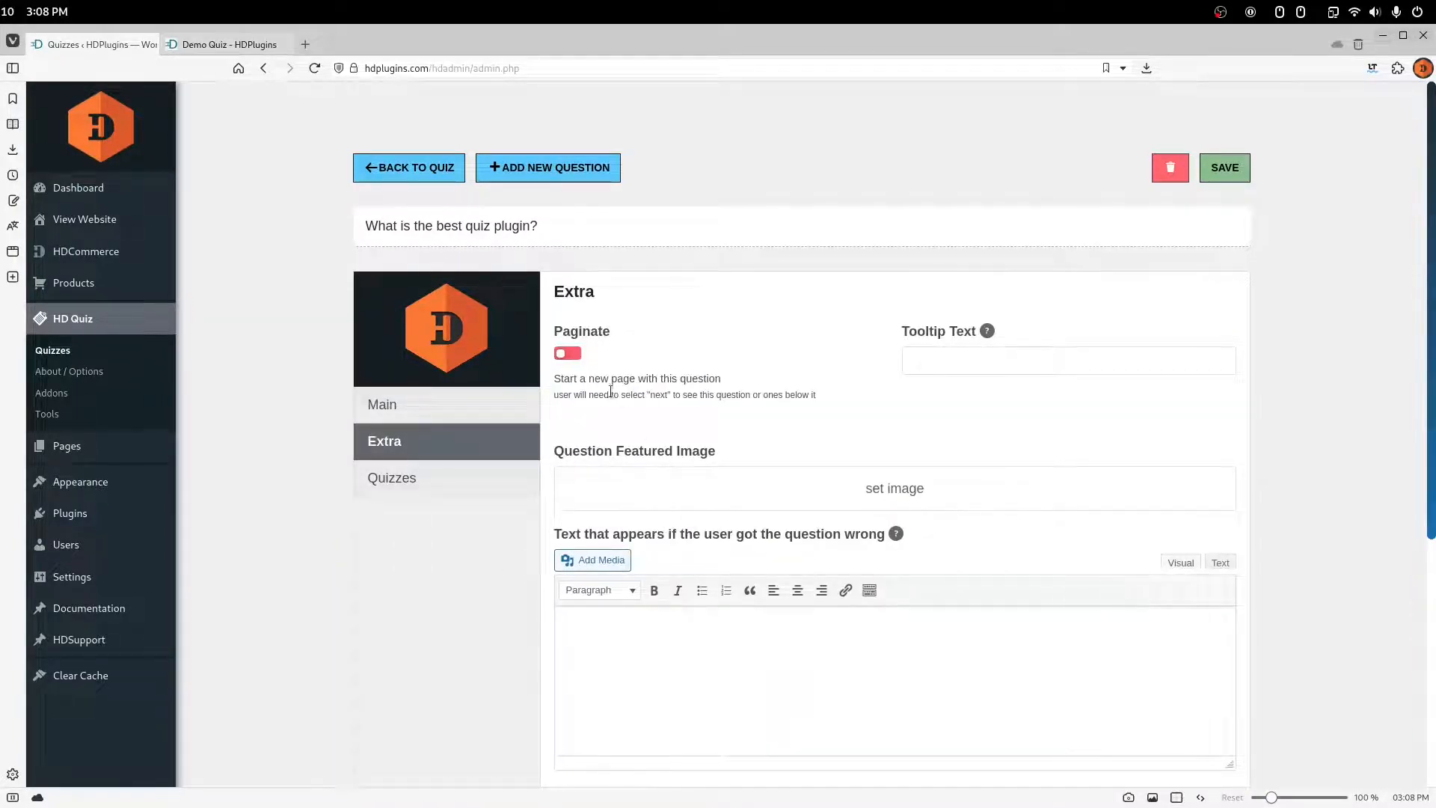
pyautogui.click(573, 359)
pyautogui.moveTo(988, 334)
# - Set hdq-quiz-styler.png from the media library as the question's featured image
pyautogui.click(774, 496)
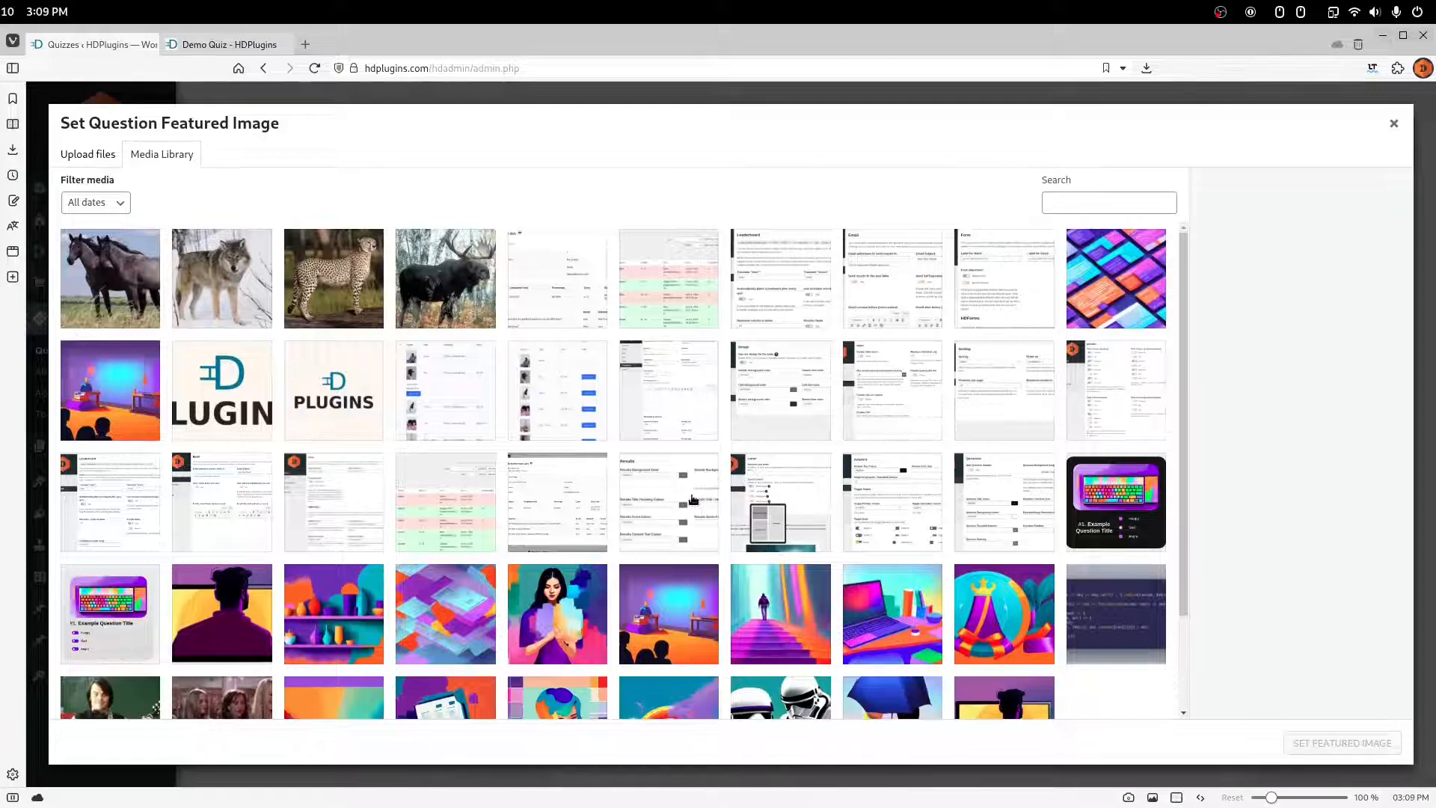
pyautogui.click(586, 608)
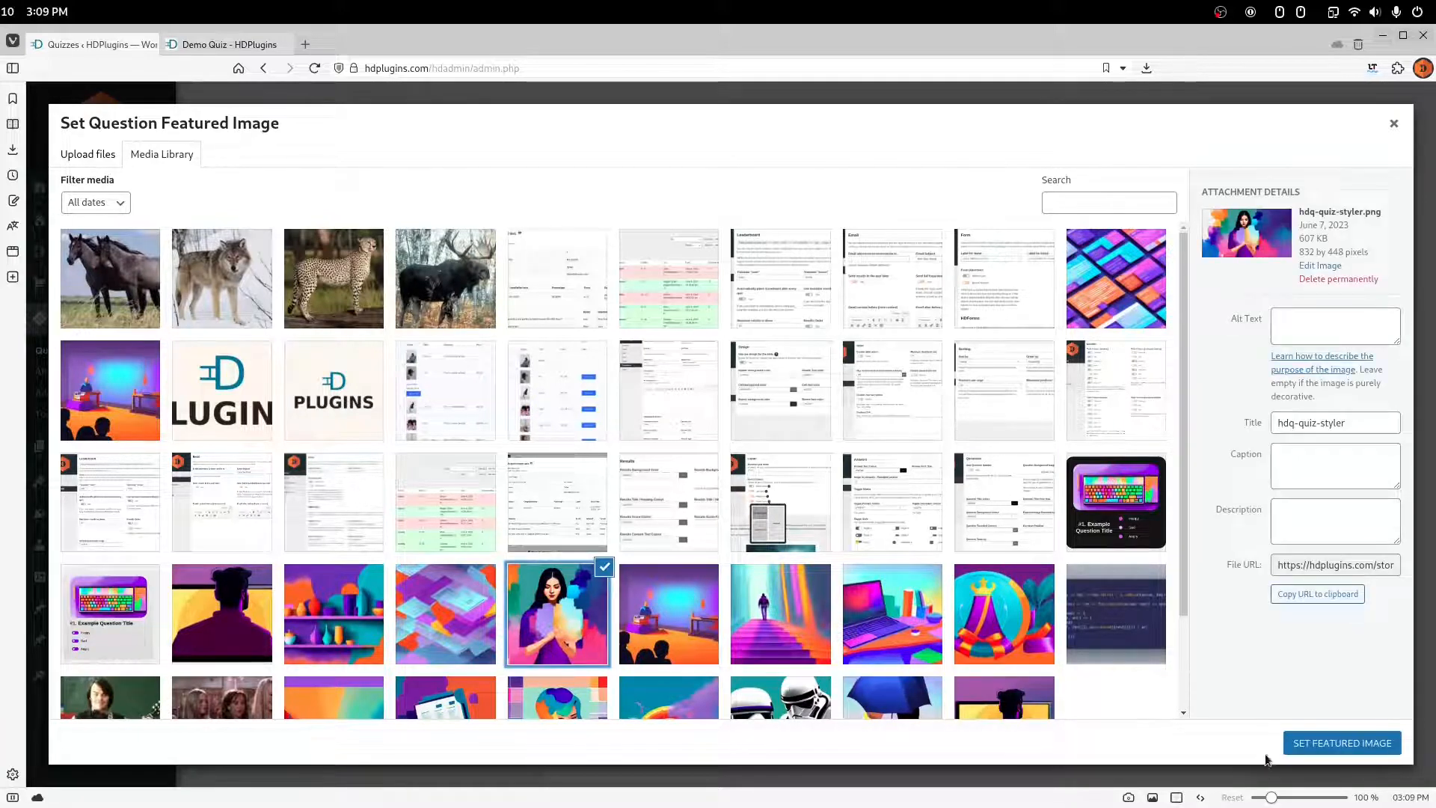
pyautogui.click(1346, 743)
pyautogui.scroll(-3, 930, 497)
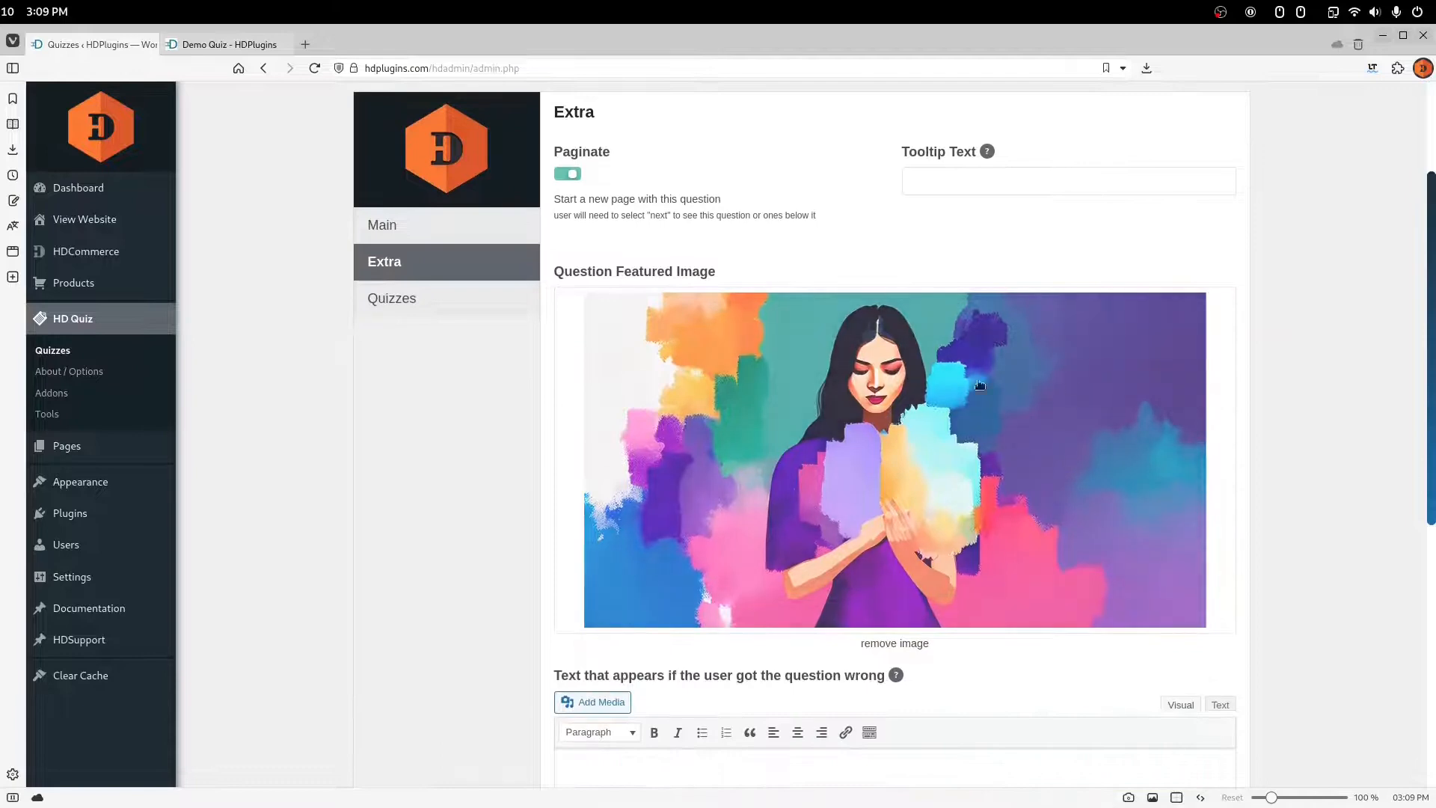
# - Enter "No you big dummy, the answer is obviously HD Quiz" as the wrong-answer text and save the question
pyautogui.scroll(-5, 823, 419)
pyautogui.click(818, 458)
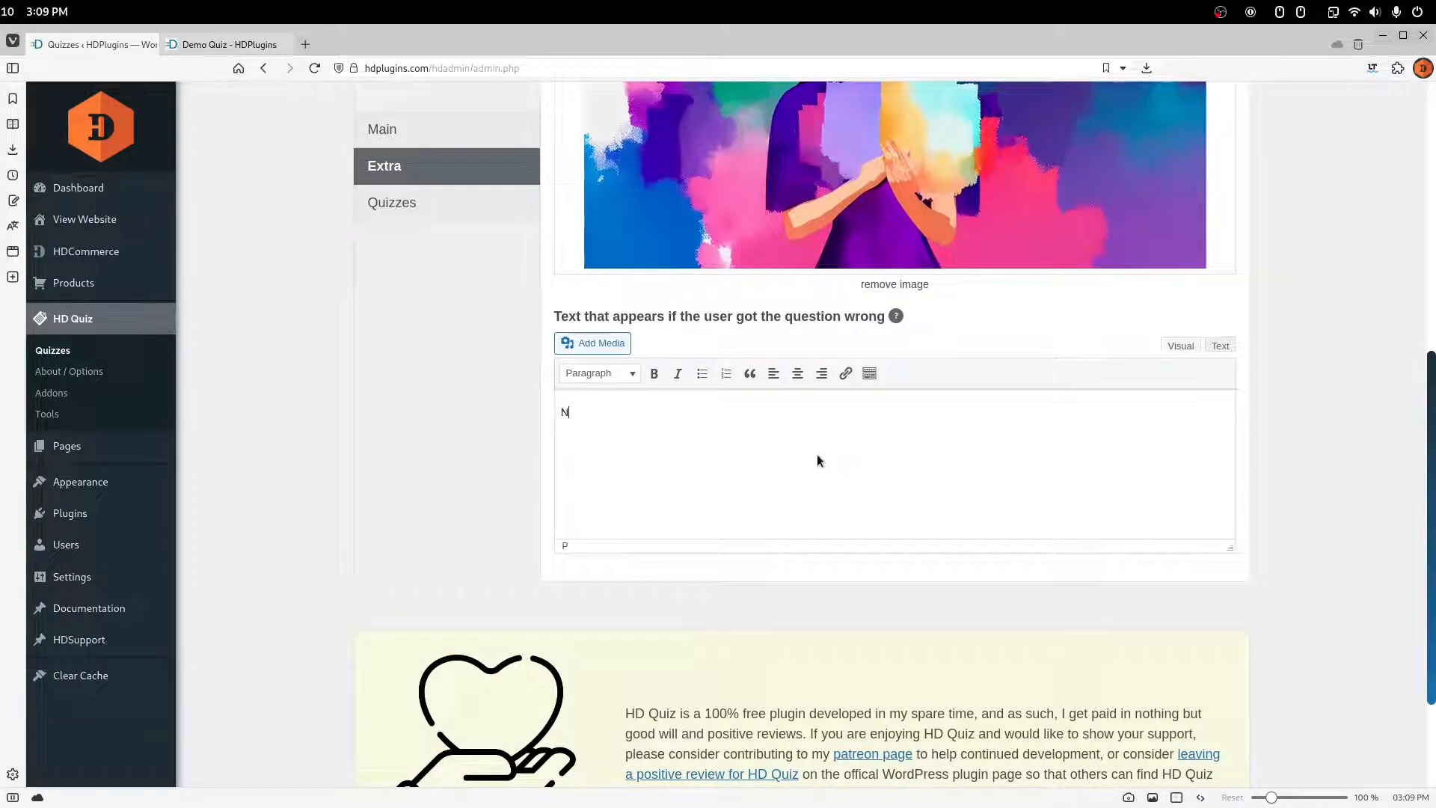
pyautogui.write('you big dummy, the answer is')
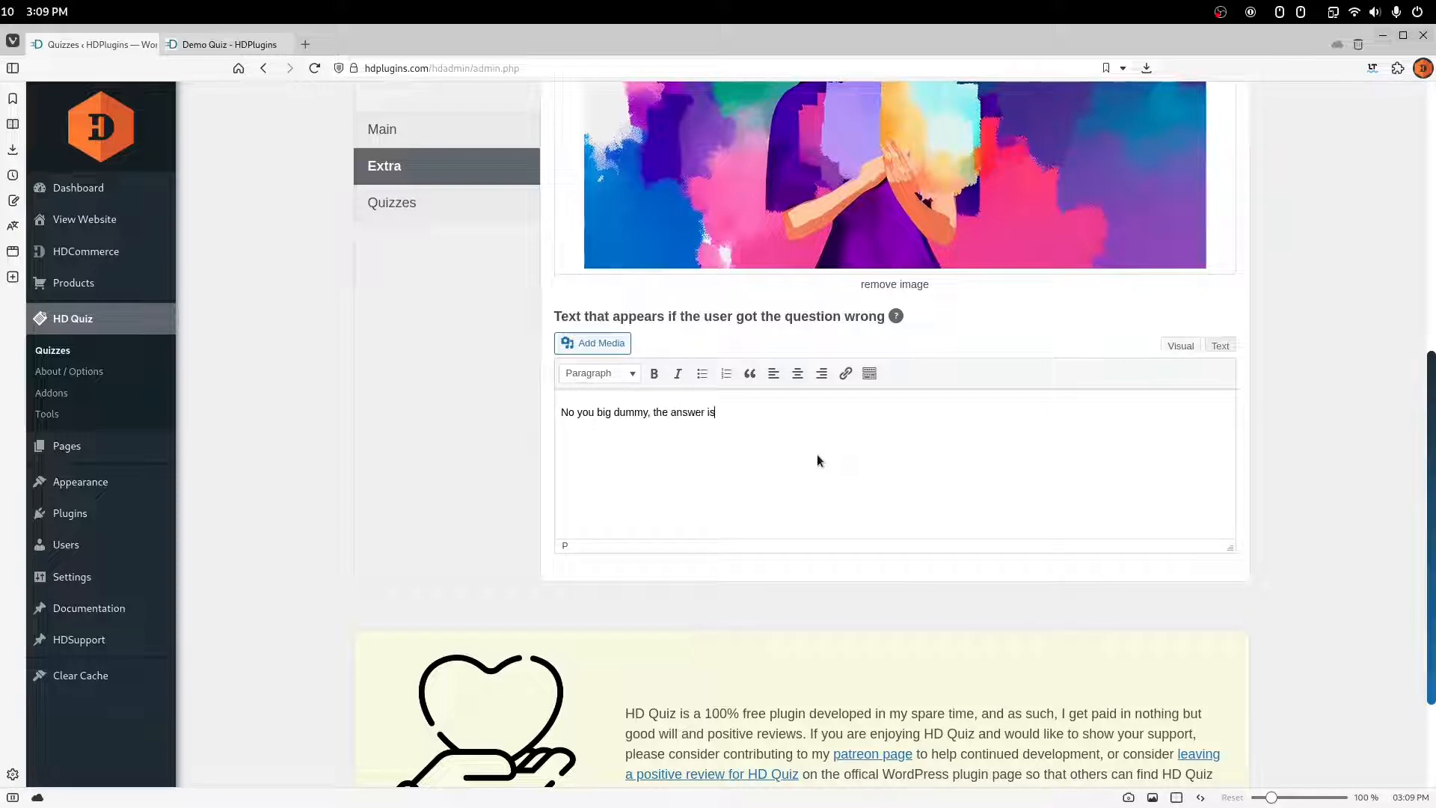
pyautogui.write(' obviously HD Quiz')
pyautogui.scroll(10, 815, 452)
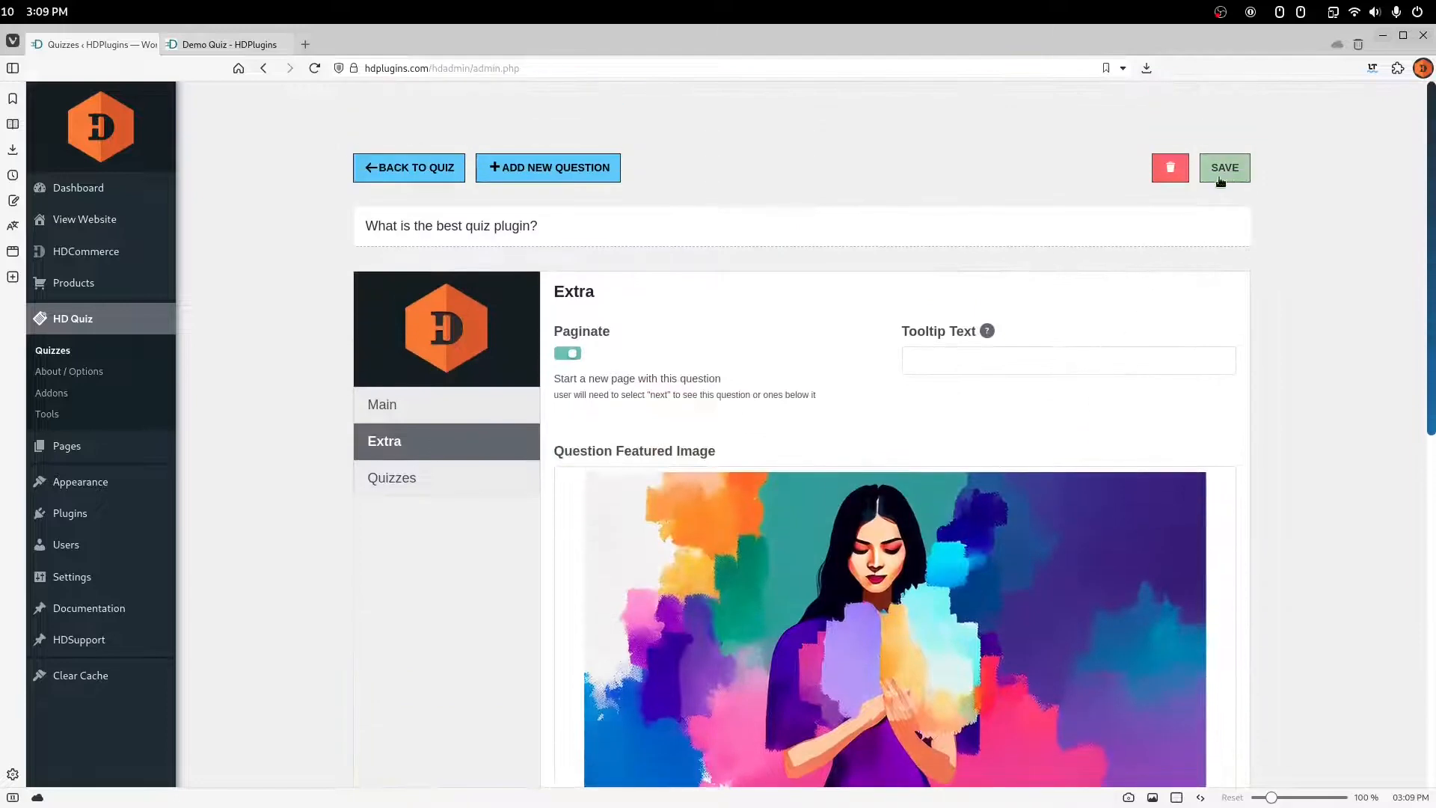
pyautogui.click(1219, 169)
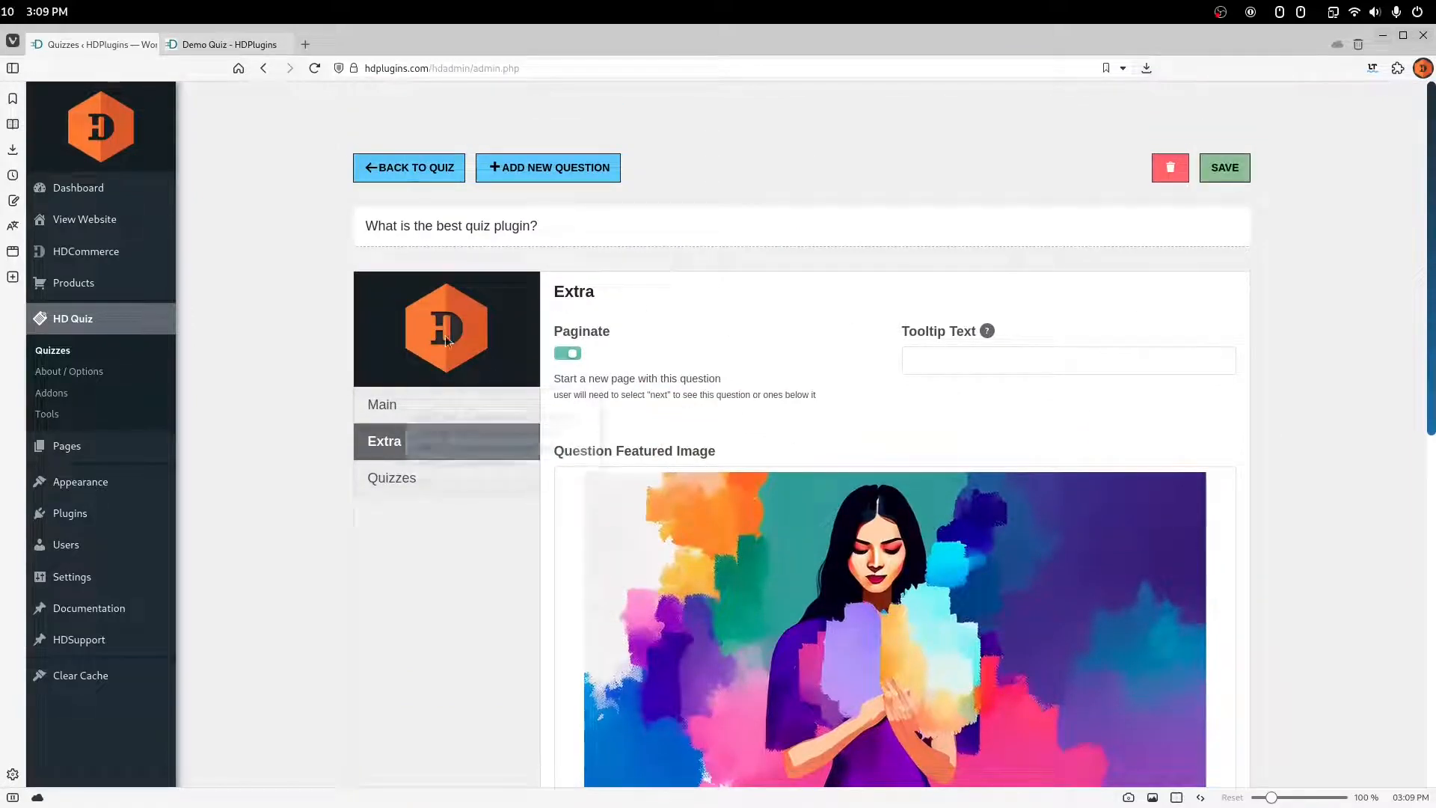
# - Reload the published Demo Quiz page, choose Cheetah for the first question and continue to the quiz's second page
pyautogui.click(216, 43)
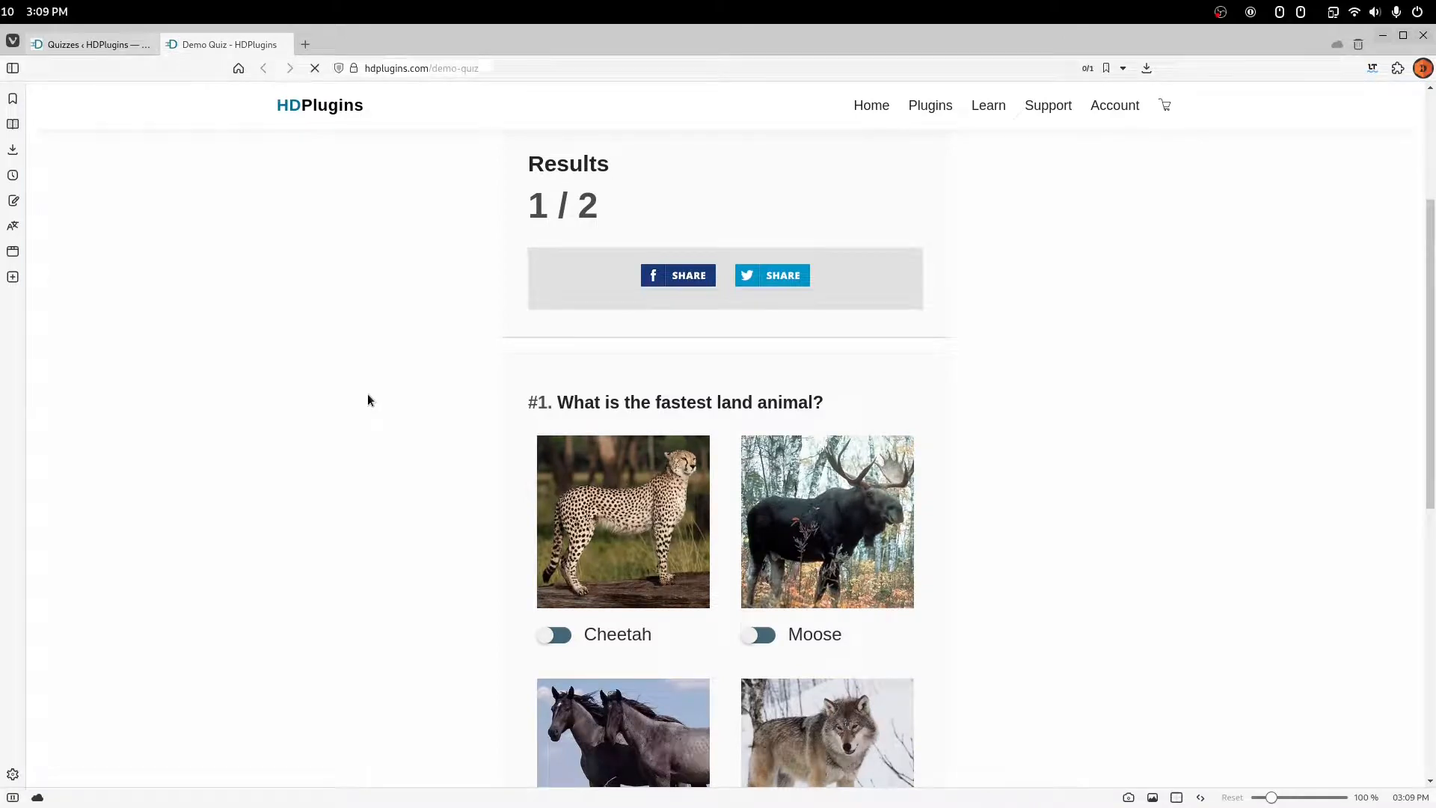
pyautogui.scroll(-3, 367, 394)
pyautogui.scroll(2, 801, 300)
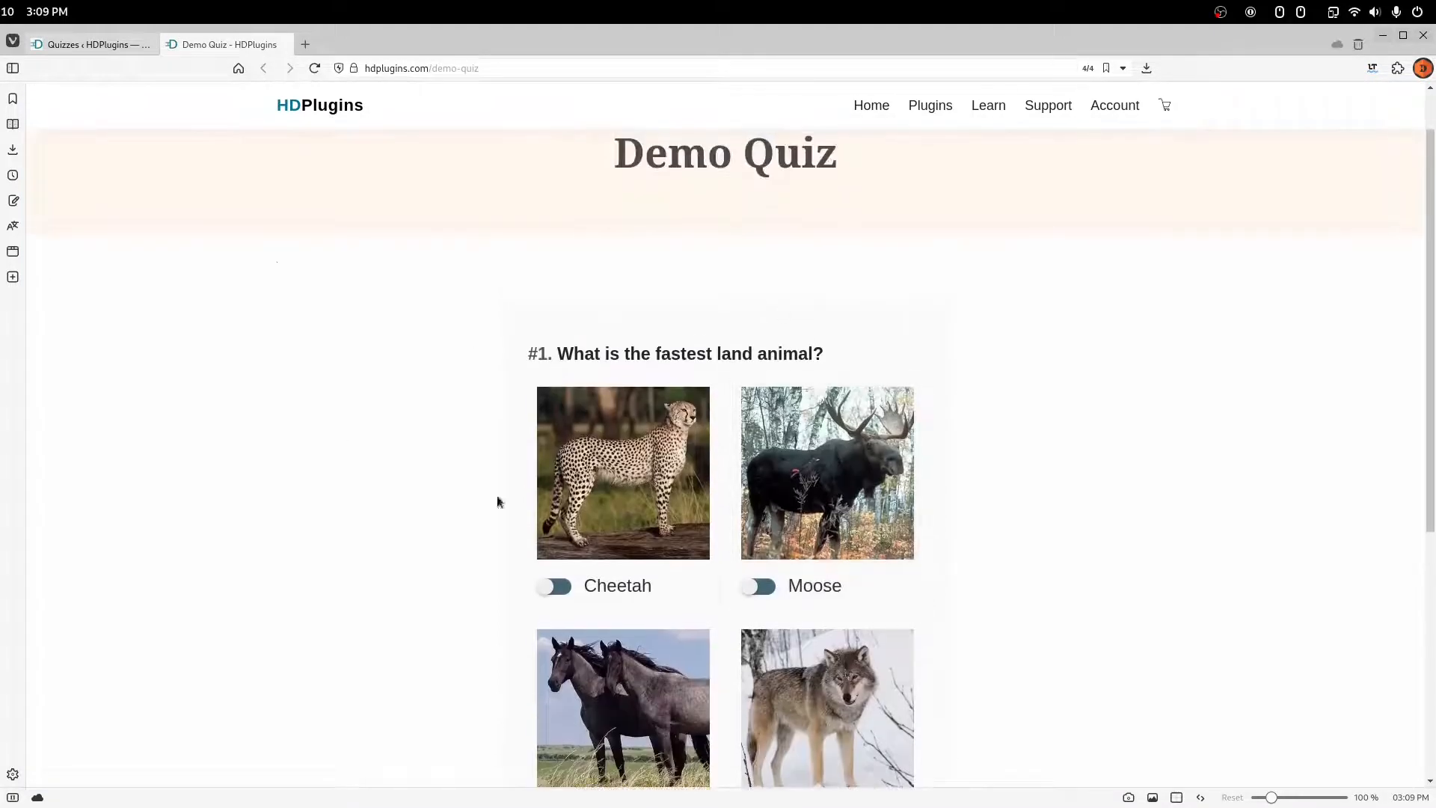
pyautogui.scroll(-3, 746, 362)
pyautogui.click(613, 332)
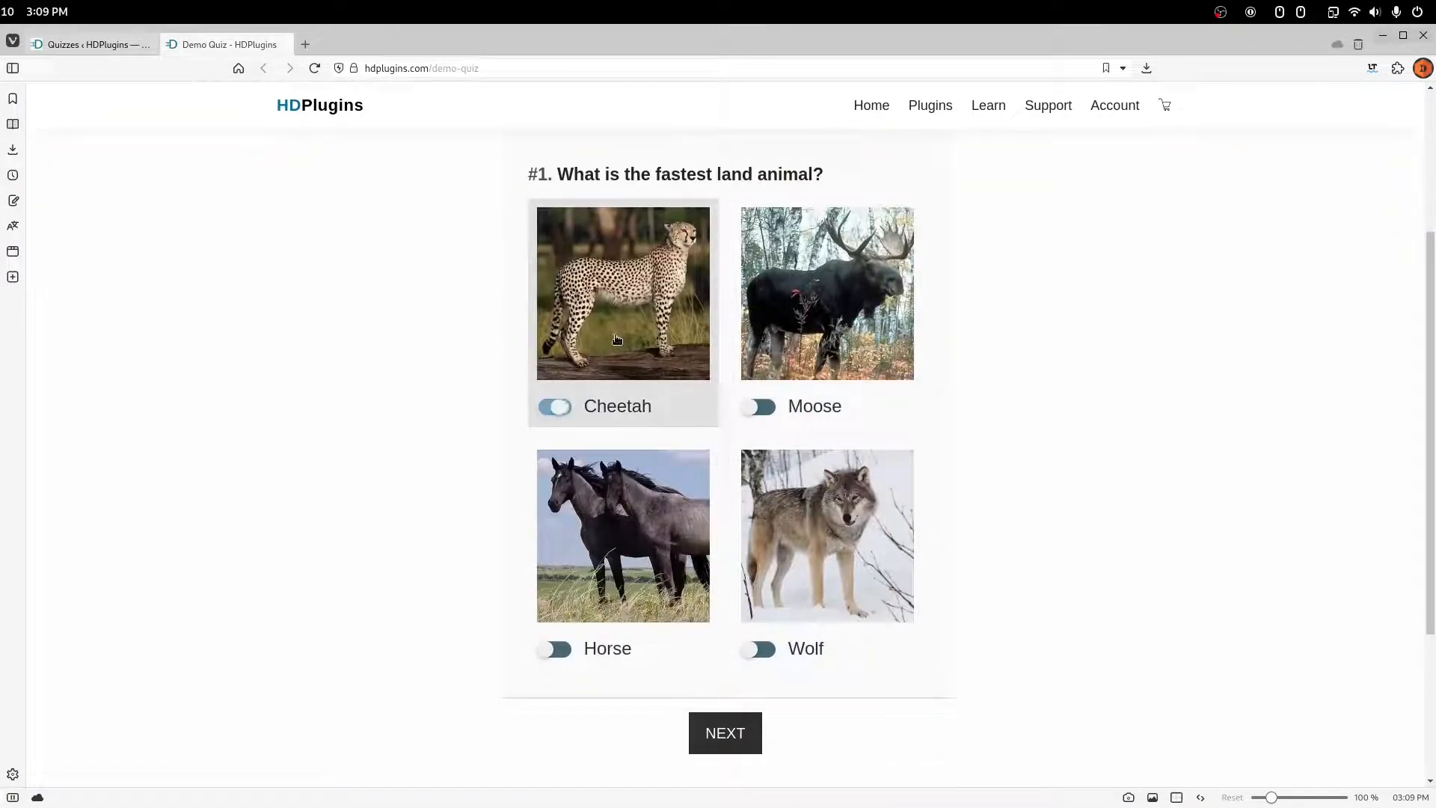
pyautogui.scroll(-1, 795, 599)
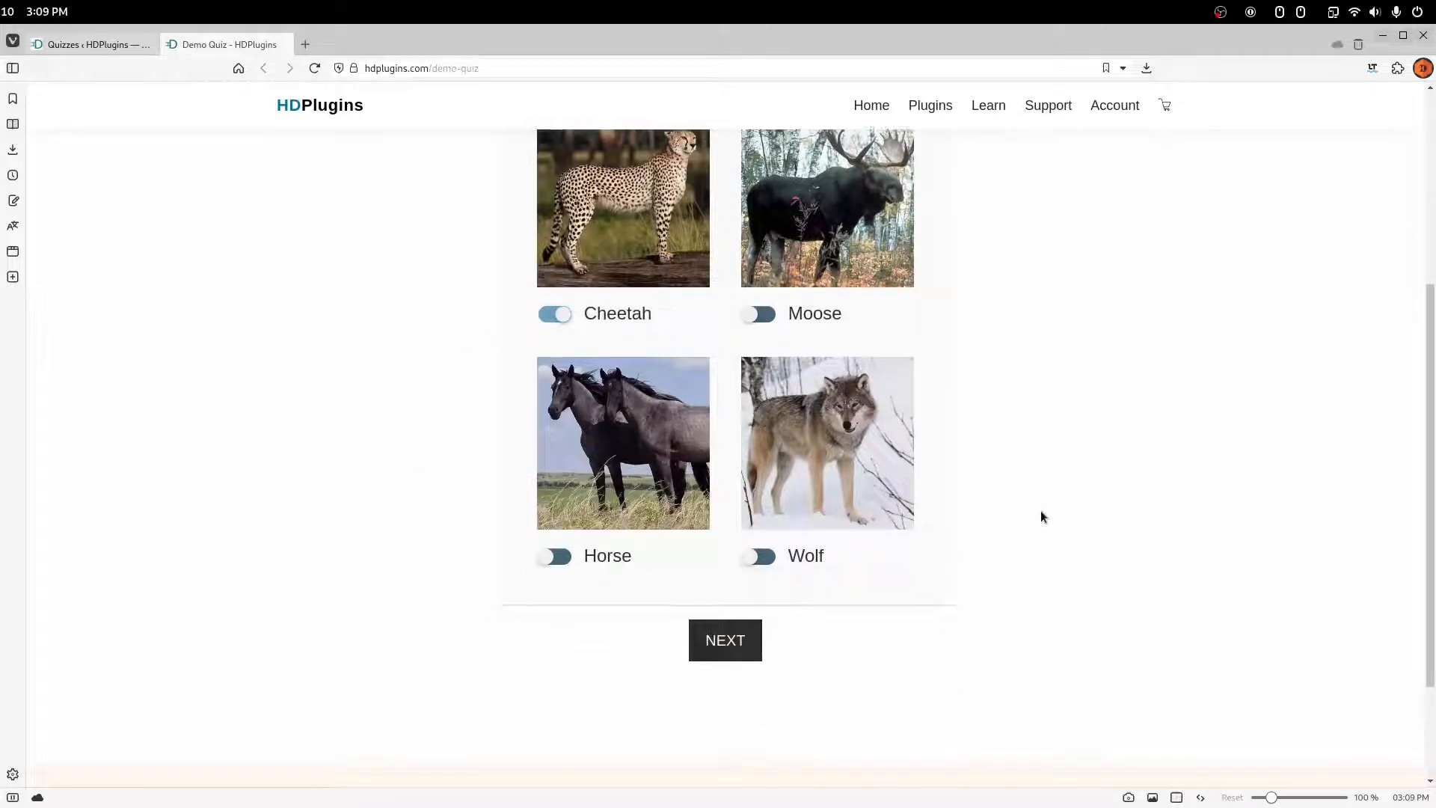
pyautogui.scroll(-1, 752, 505)
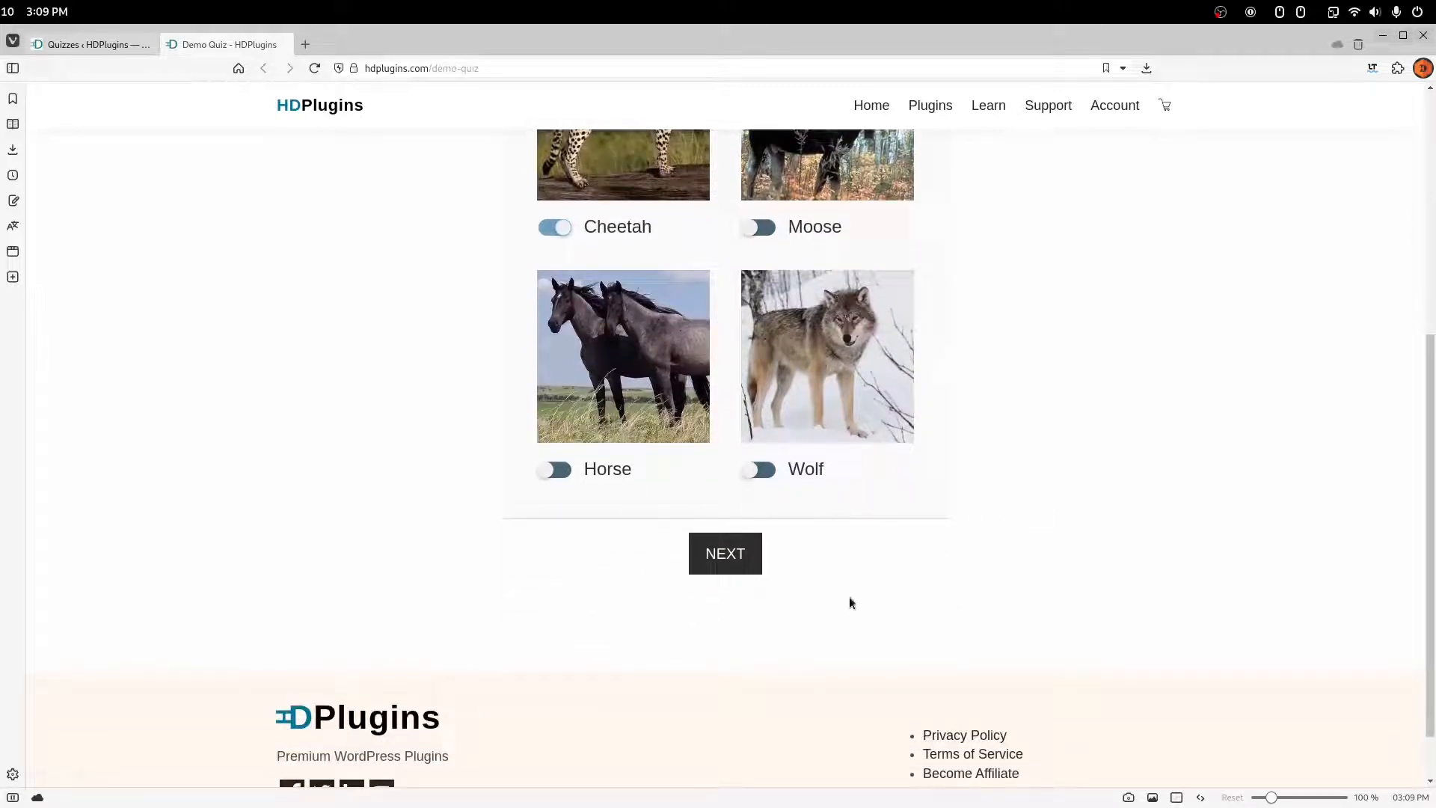
pyautogui.click(731, 566)
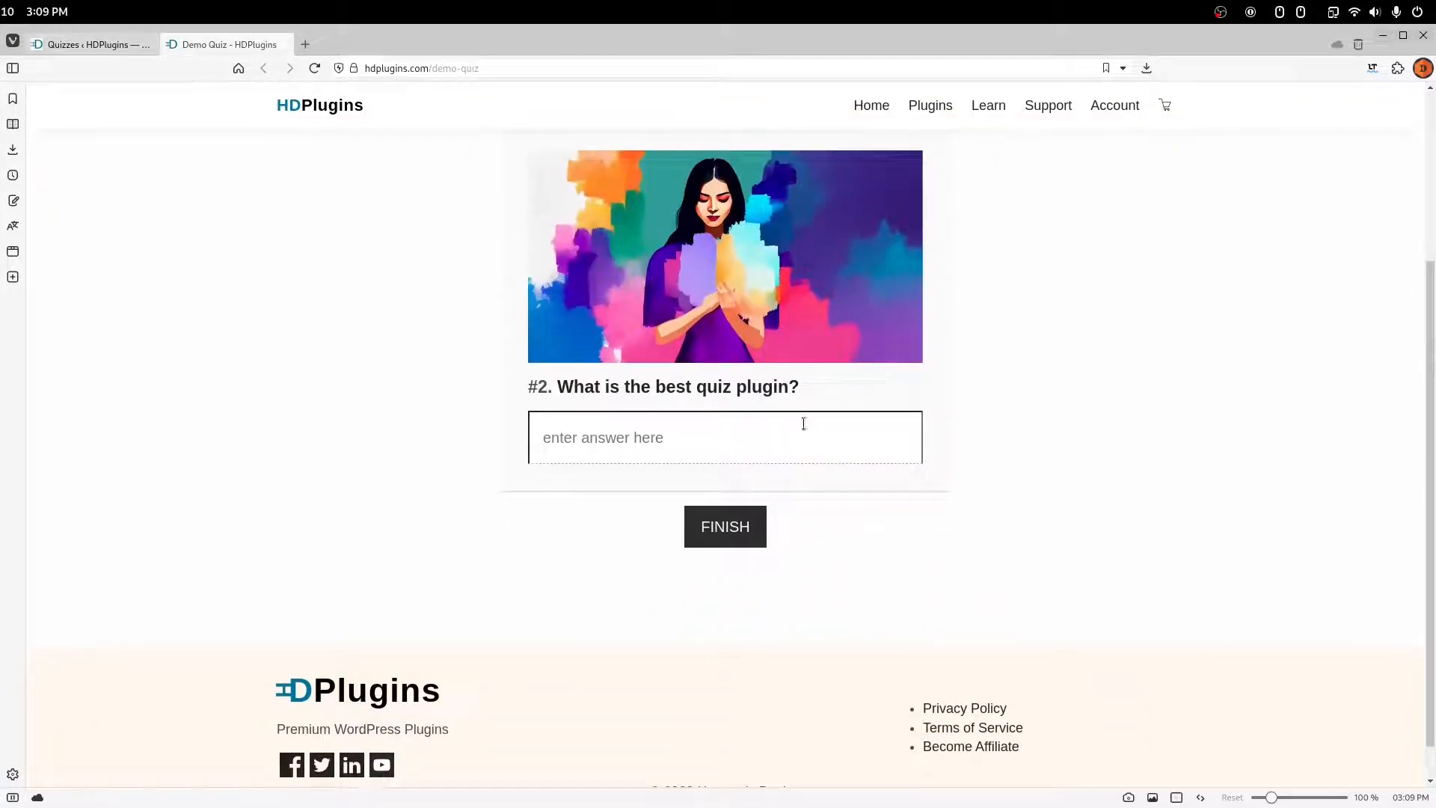
# - Answer the quiz plugin question with "Something" and finish the quiz
pyautogui.scroll(1, 658, 367)
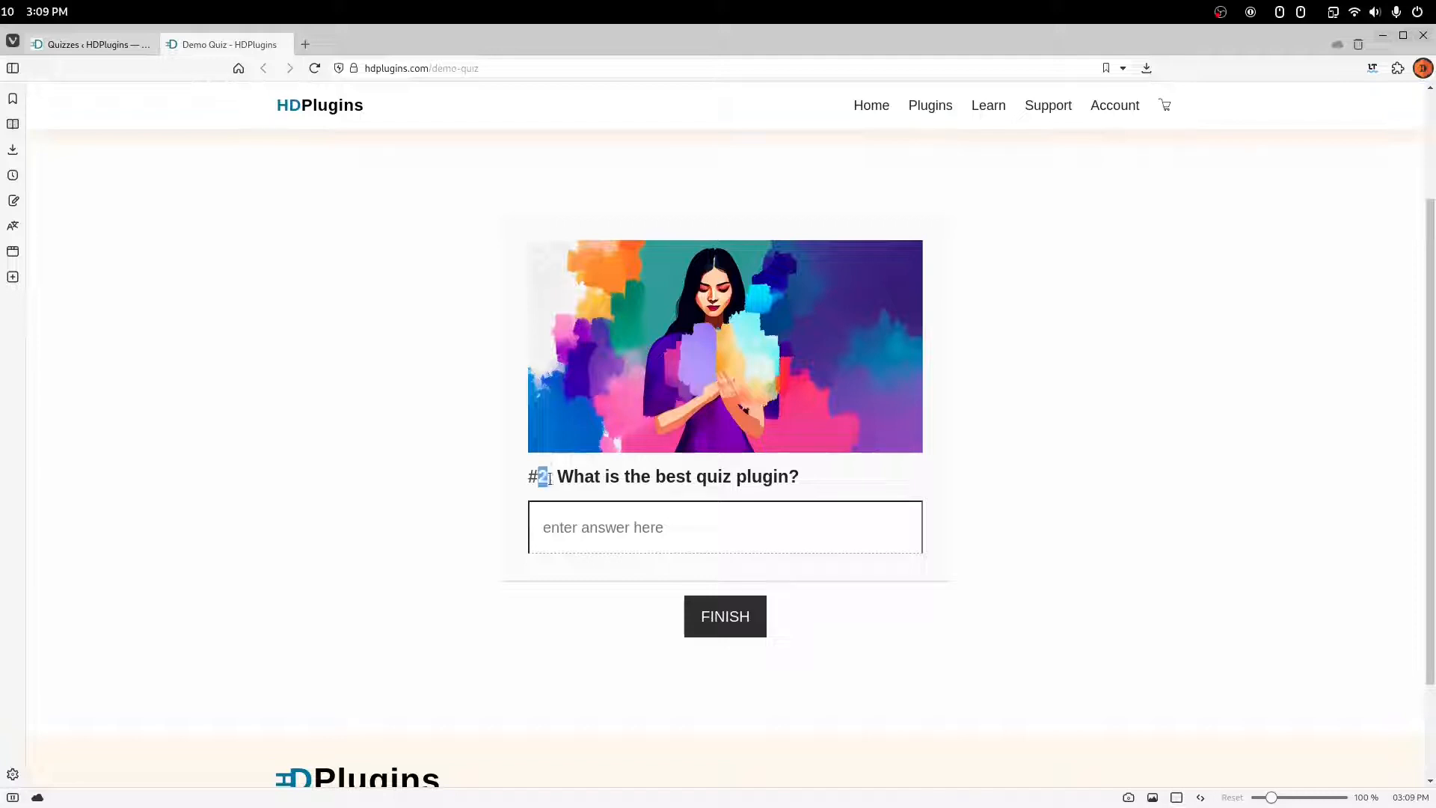
pyautogui.moveTo(539, 477); pyautogui.dragTo(810, 491)
pyautogui.click(688, 509)
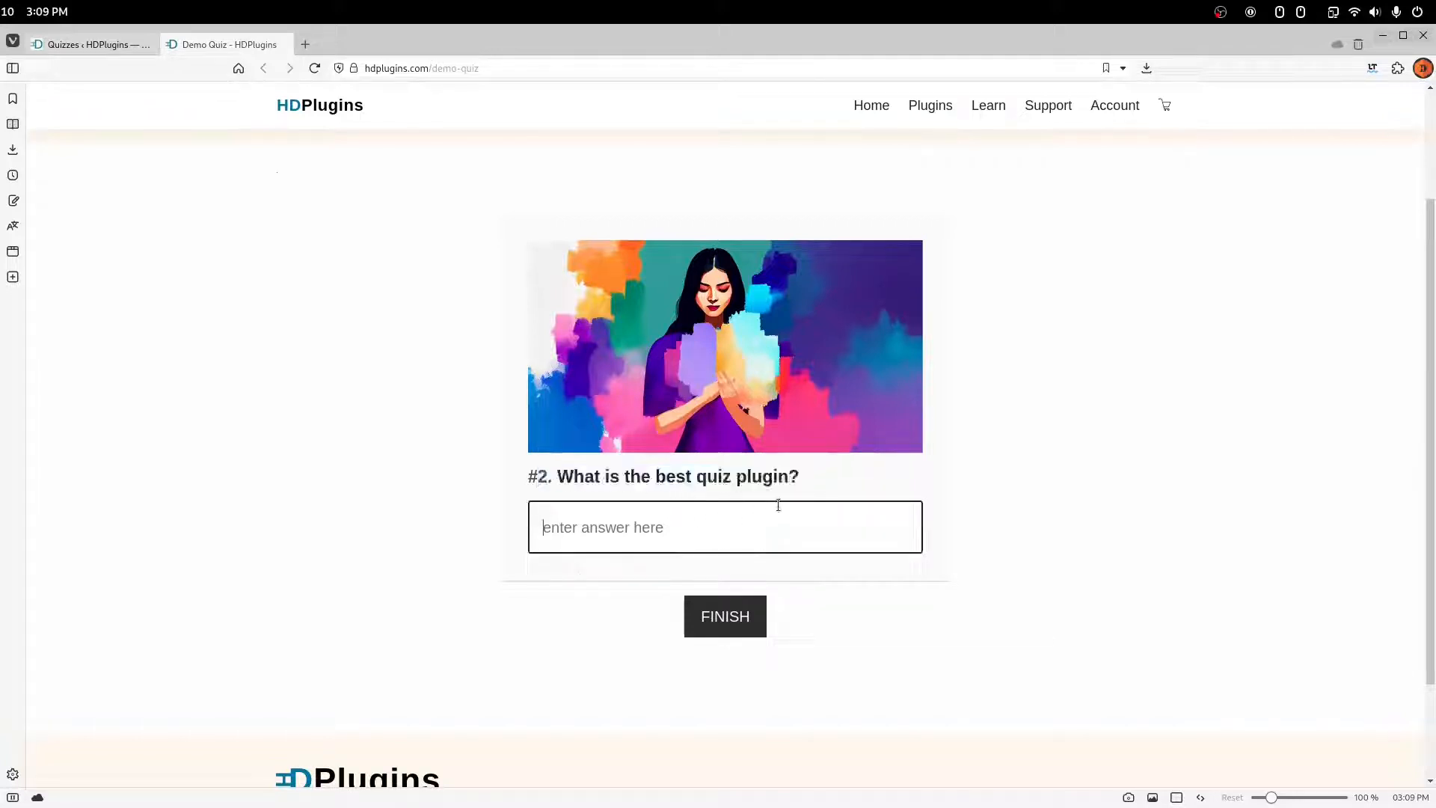
pyautogui.write('S')
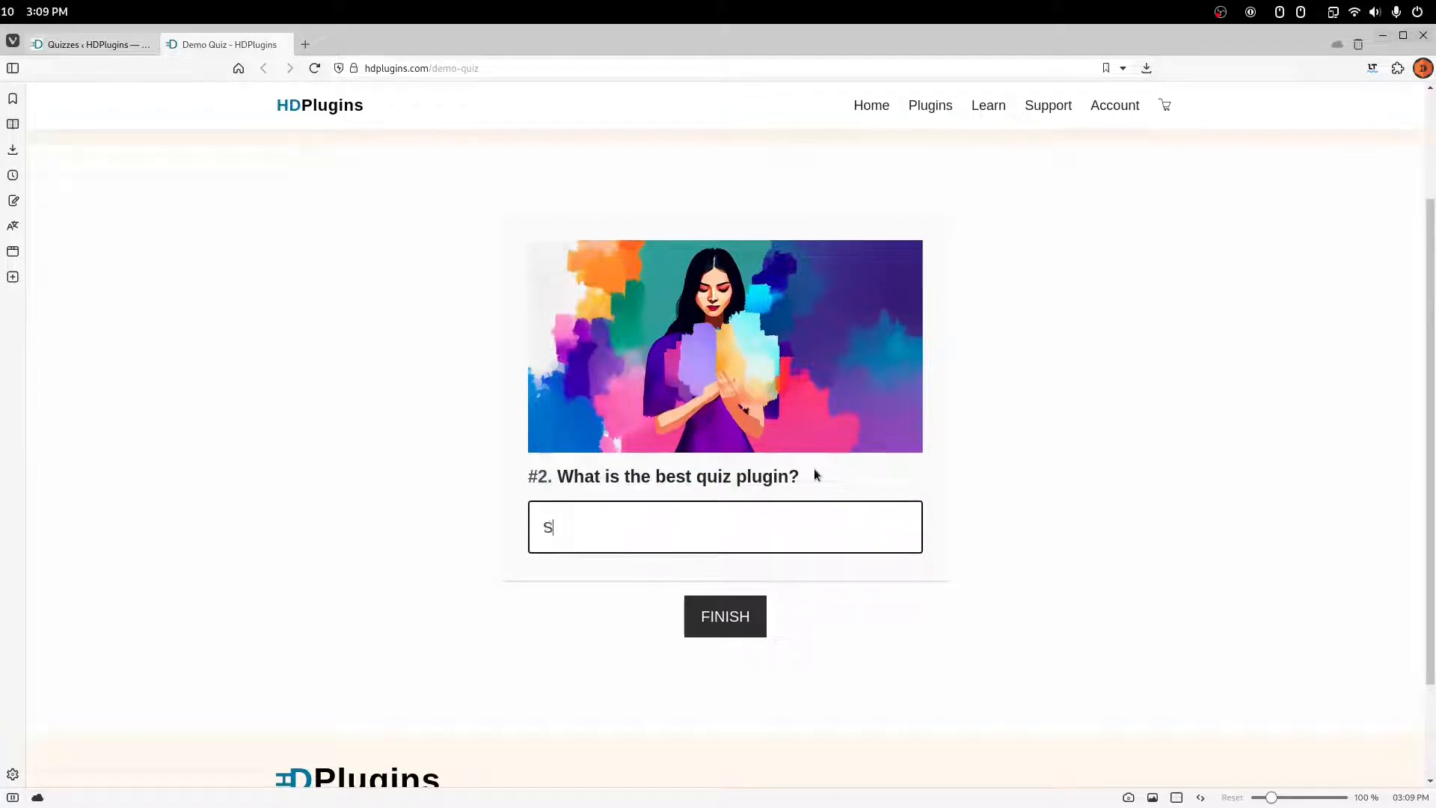
pyautogui.write('omething')
pyautogui.click(801, 591)
pyautogui.click(724, 616)
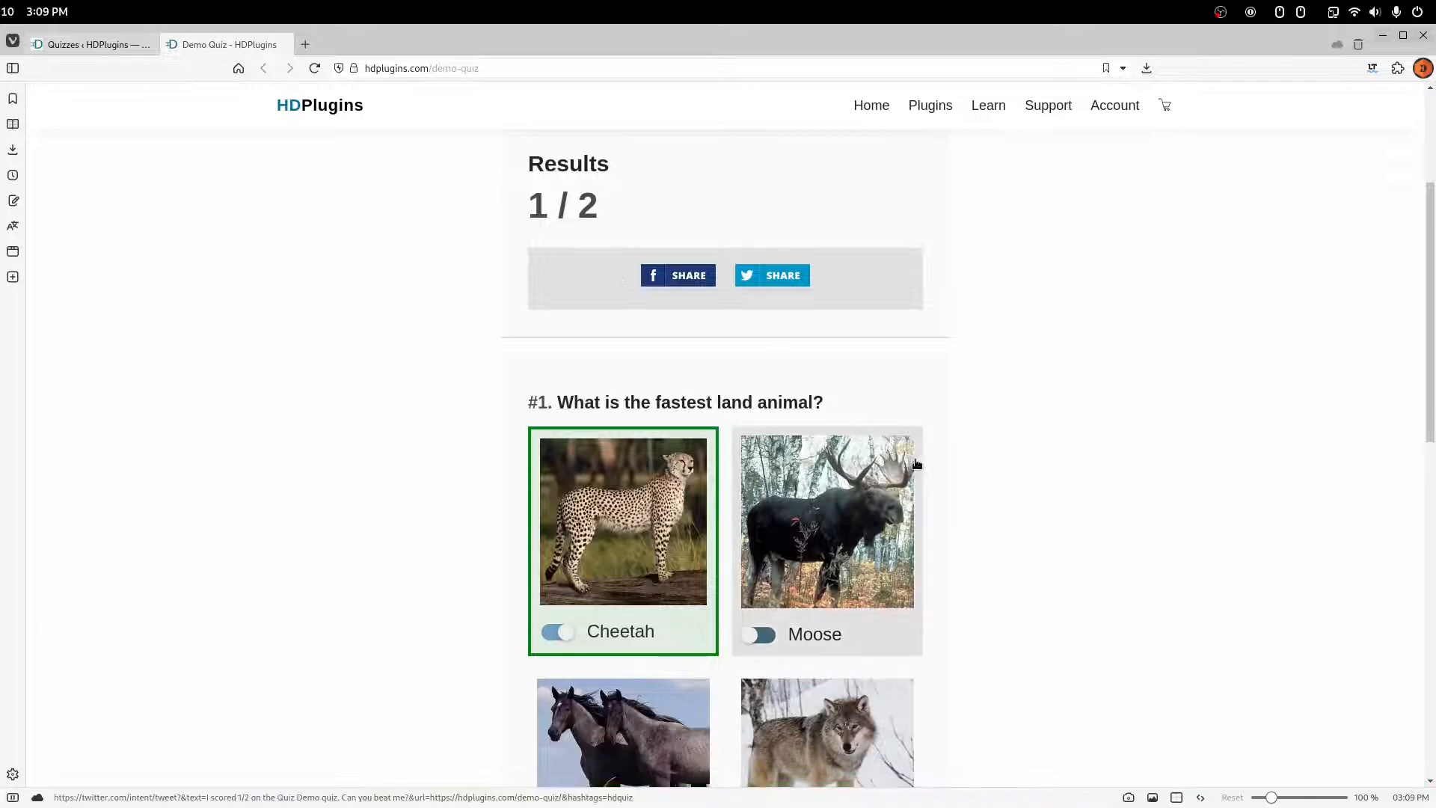
# - Examine the marked answers and the wrong-answer text below the quiz plugin question
pyautogui.scroll(-3, 525, 290)
pyautogui.scroll(-6, 525, 290)
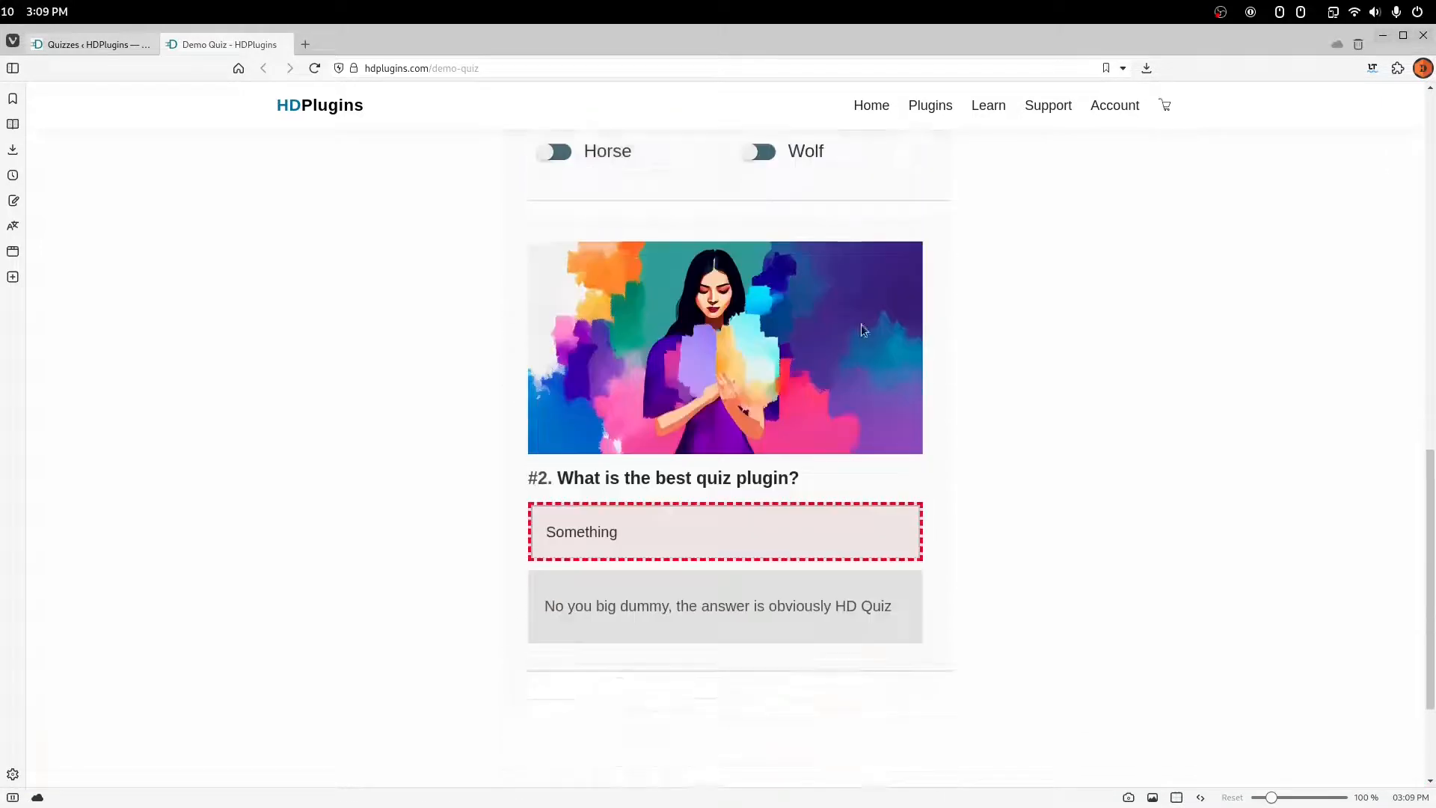
pyautogui.moveTo(544, 523); pyautogui.dragTo(797, 529)
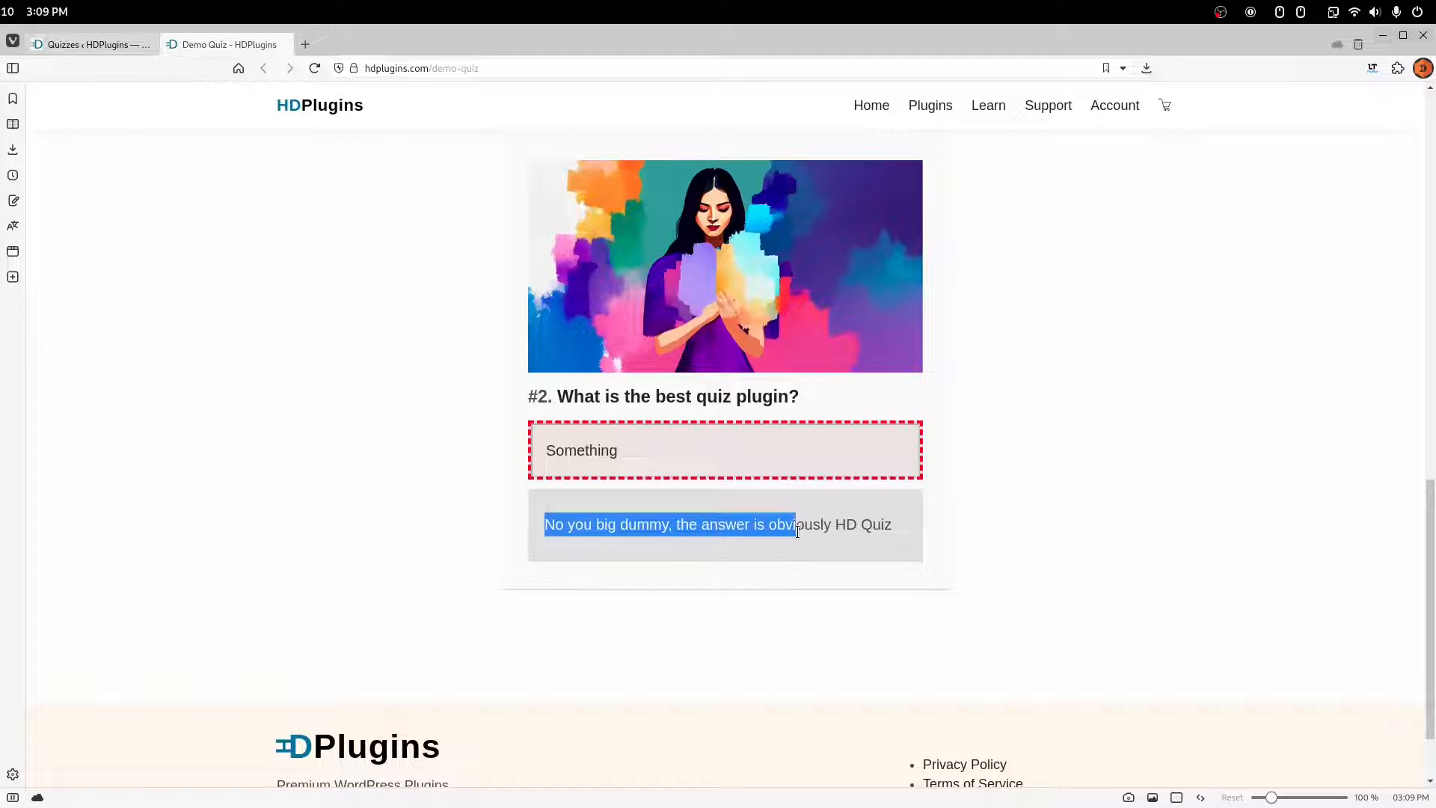
pyautogui.click(796, 531)
pyautogui.scroll(3, 798, 563)
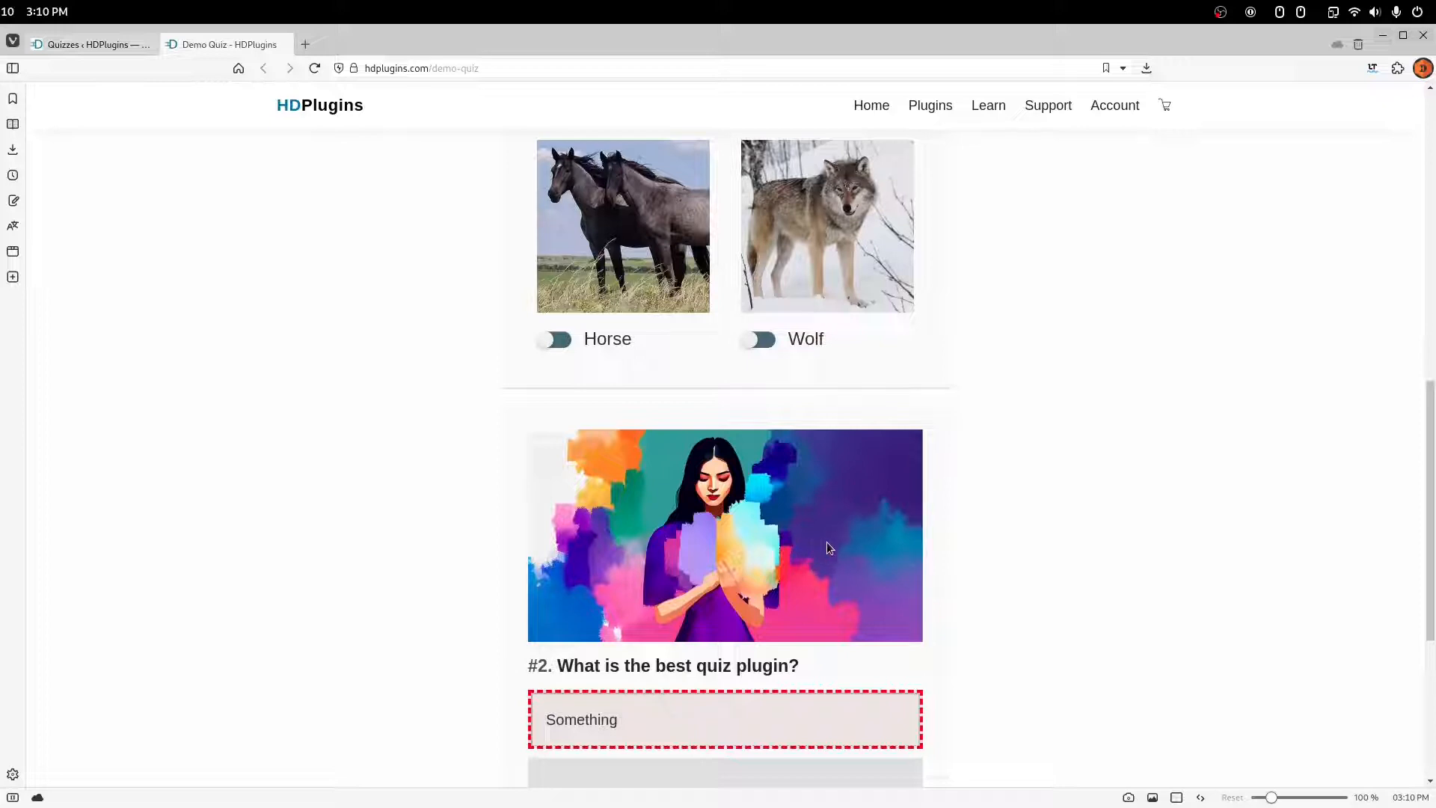
# - Return to Quiz Demo in the admin area and inspect the Quiz Pass Percentage in its quiz settings
pyautogui.click(122, 55)
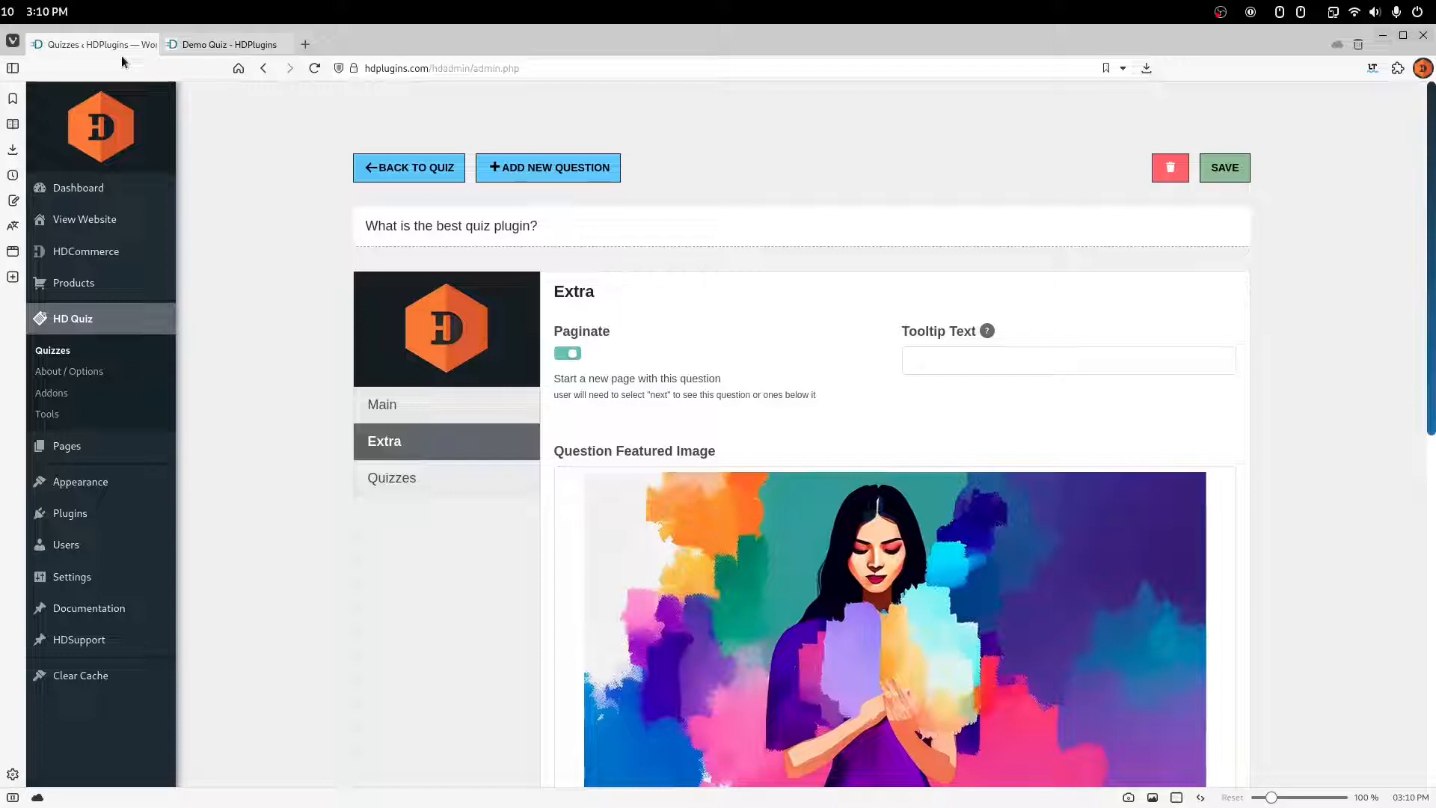
pyautogui.click(382, 171)
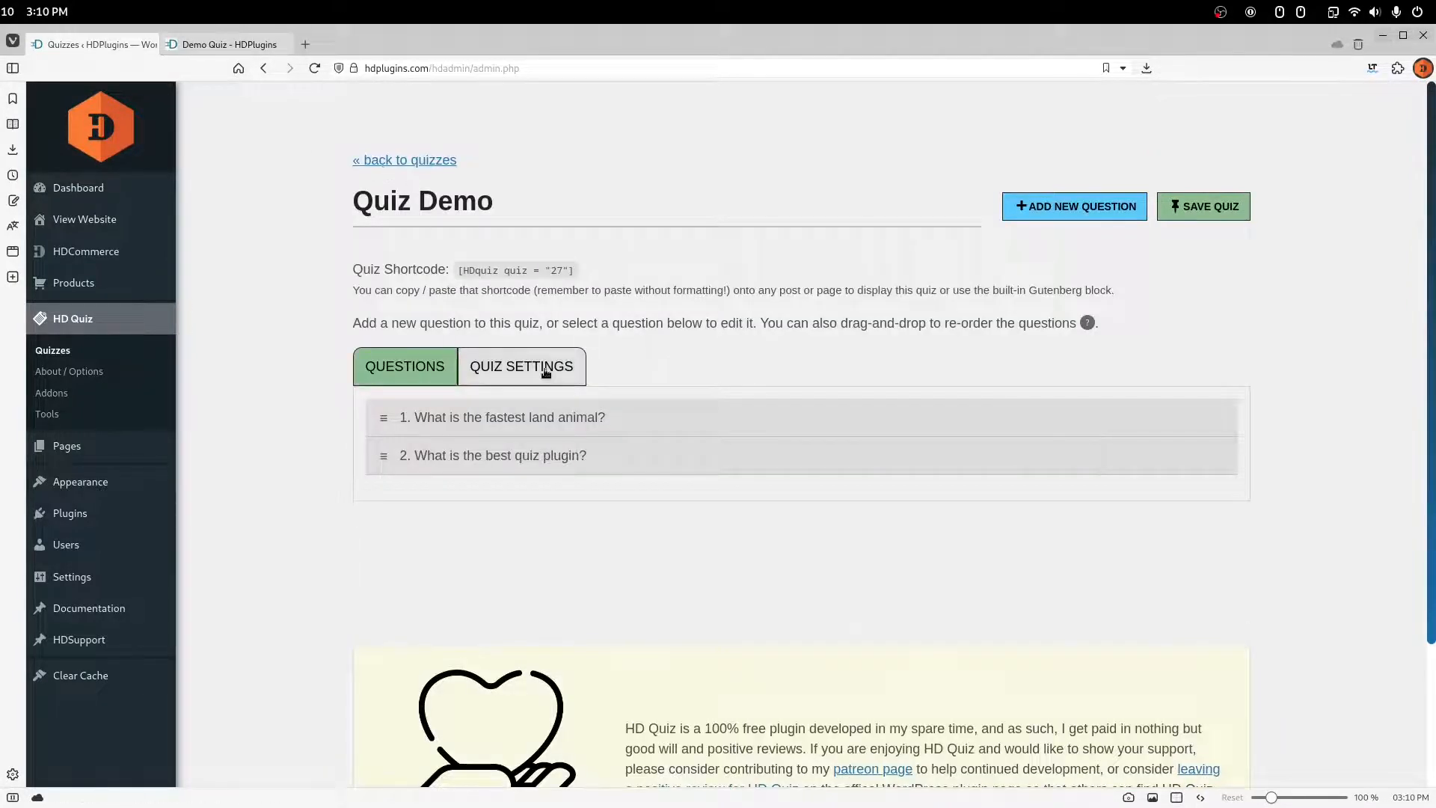
pyautogui.click(545, 370)
pyautogui.scroll(-3, 544, 370)
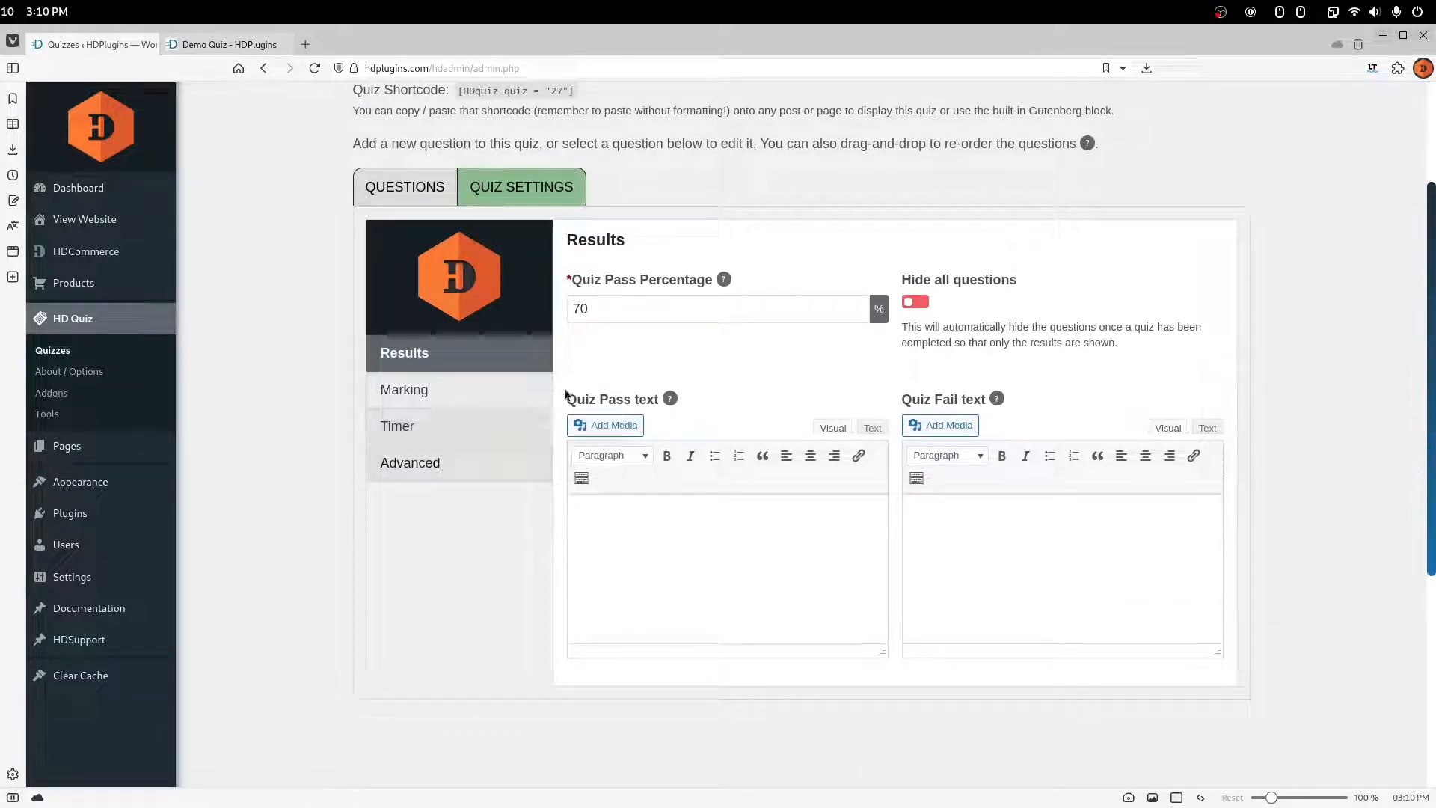
pyautogui.click(663, 309)
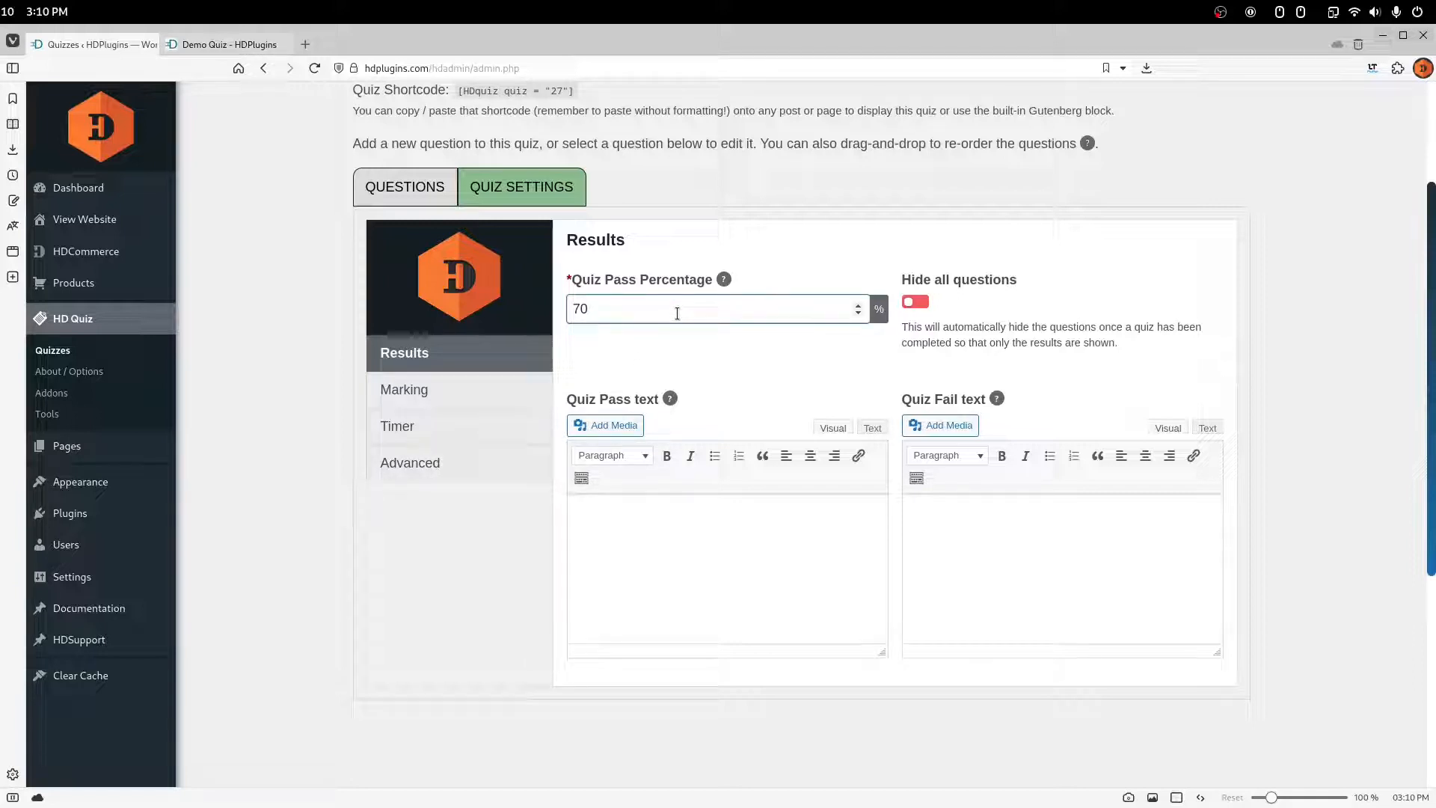
# - Switch back to the published Demo Quiz page and check its Results section
pyautogui.hotkey('ctrl', 'Tab')
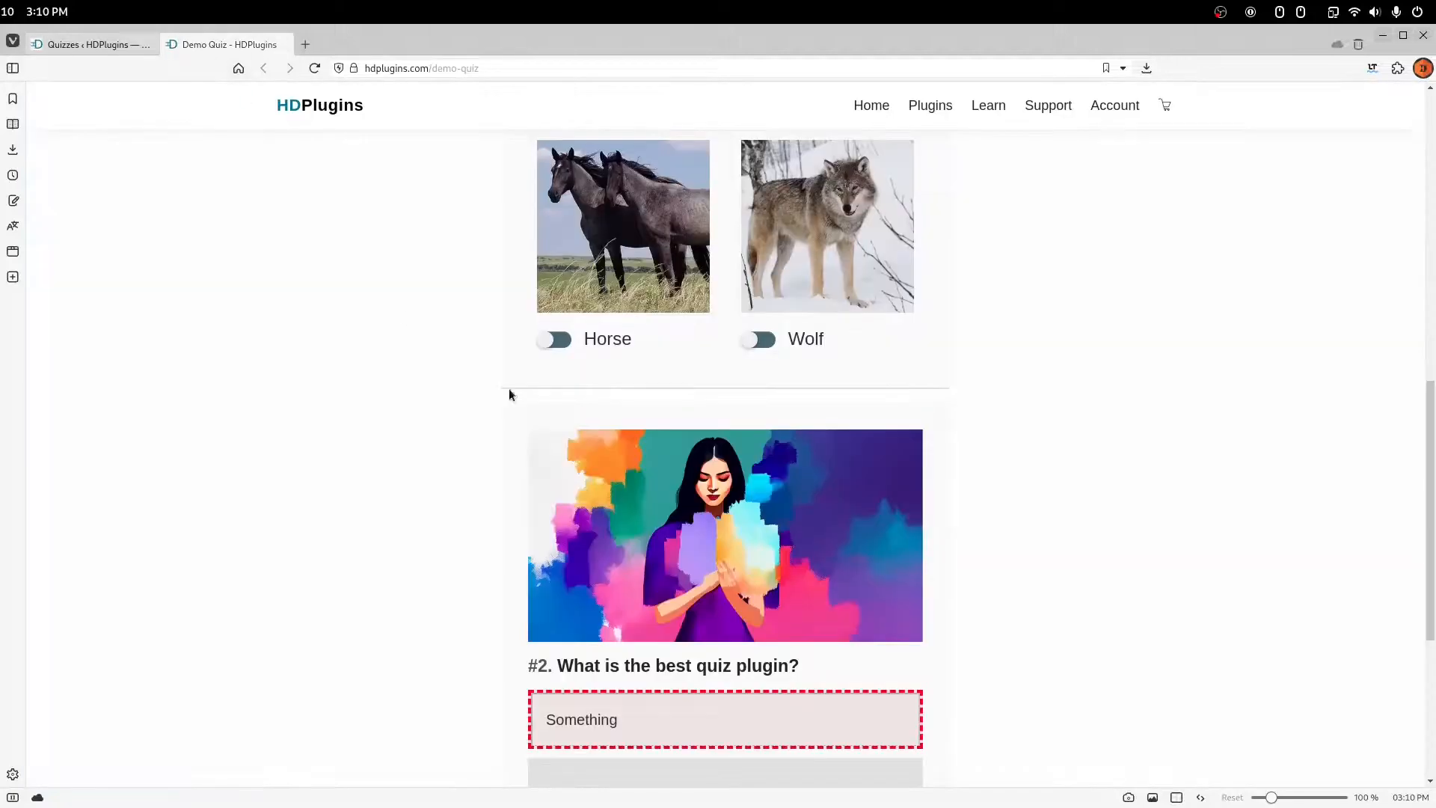
pyautogui.scroll(2, 670, 473)
pyautogui.scroll(6, 670, 473)
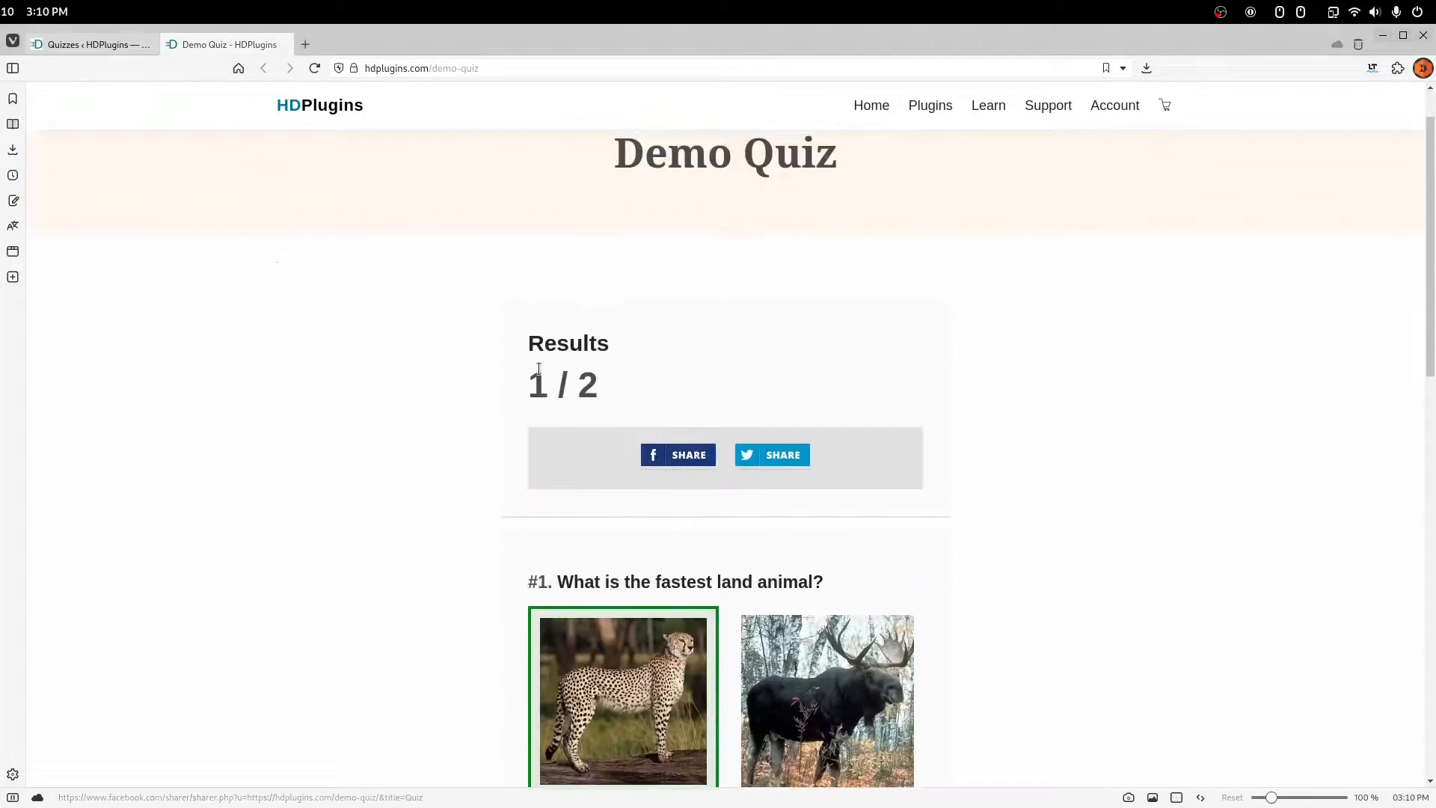
# - Highlight the score in the live Results section and set the Quiz Pass Percentage to 0 in the quiz settings
pyautogui.moveTo(545, 378); pyautogui.dragTo(647, 391)
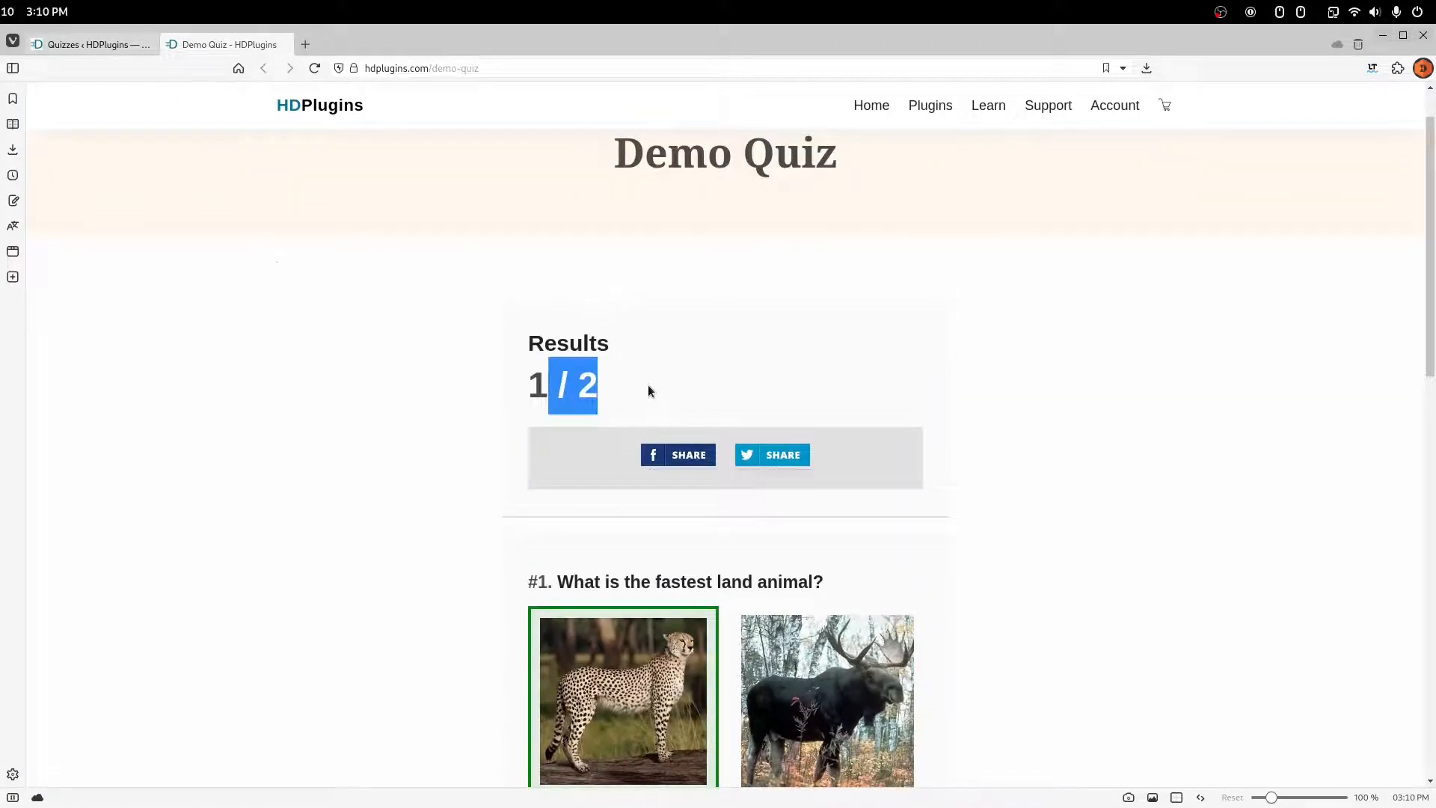
pyautogui.click(112, 46)
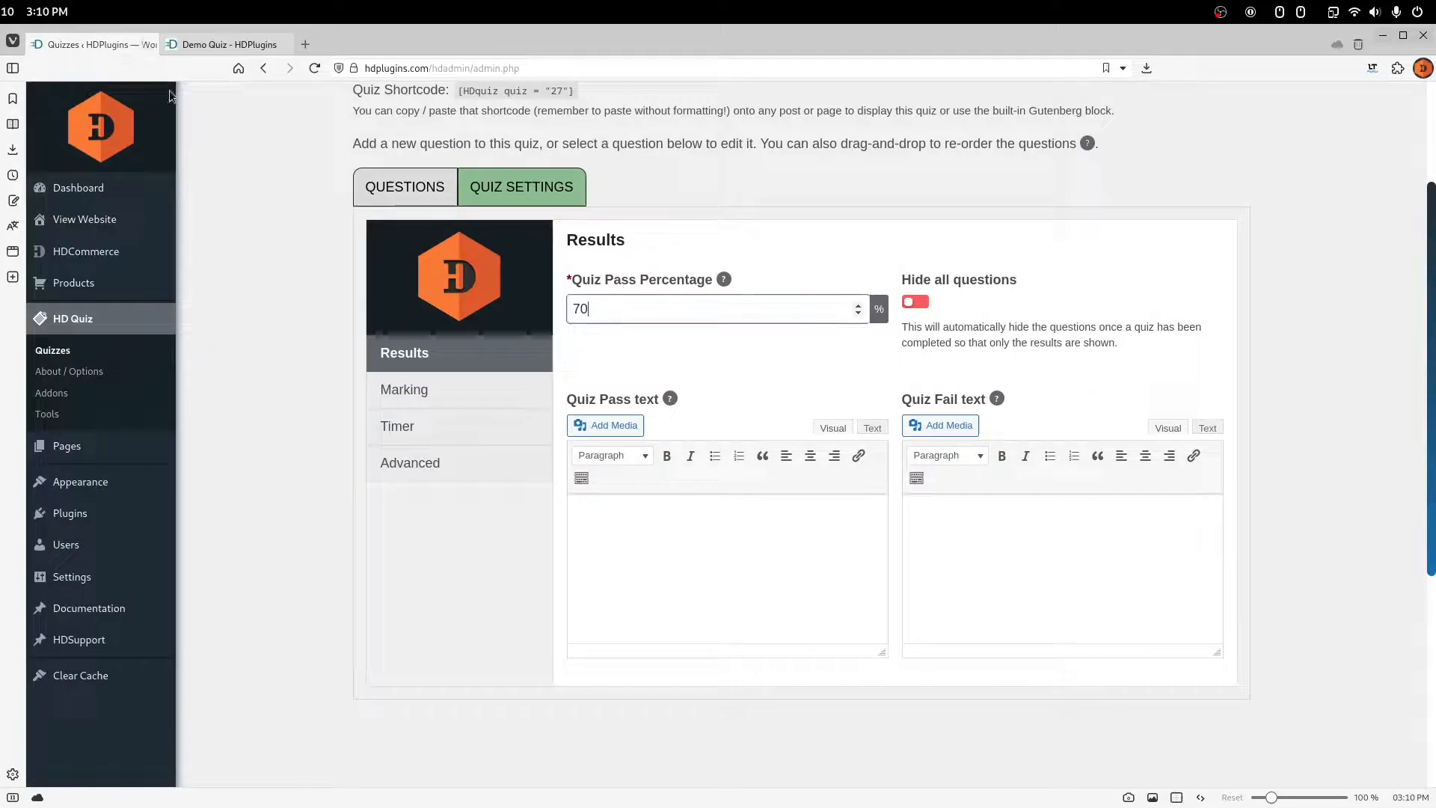
pyautogui.click(199, 47)
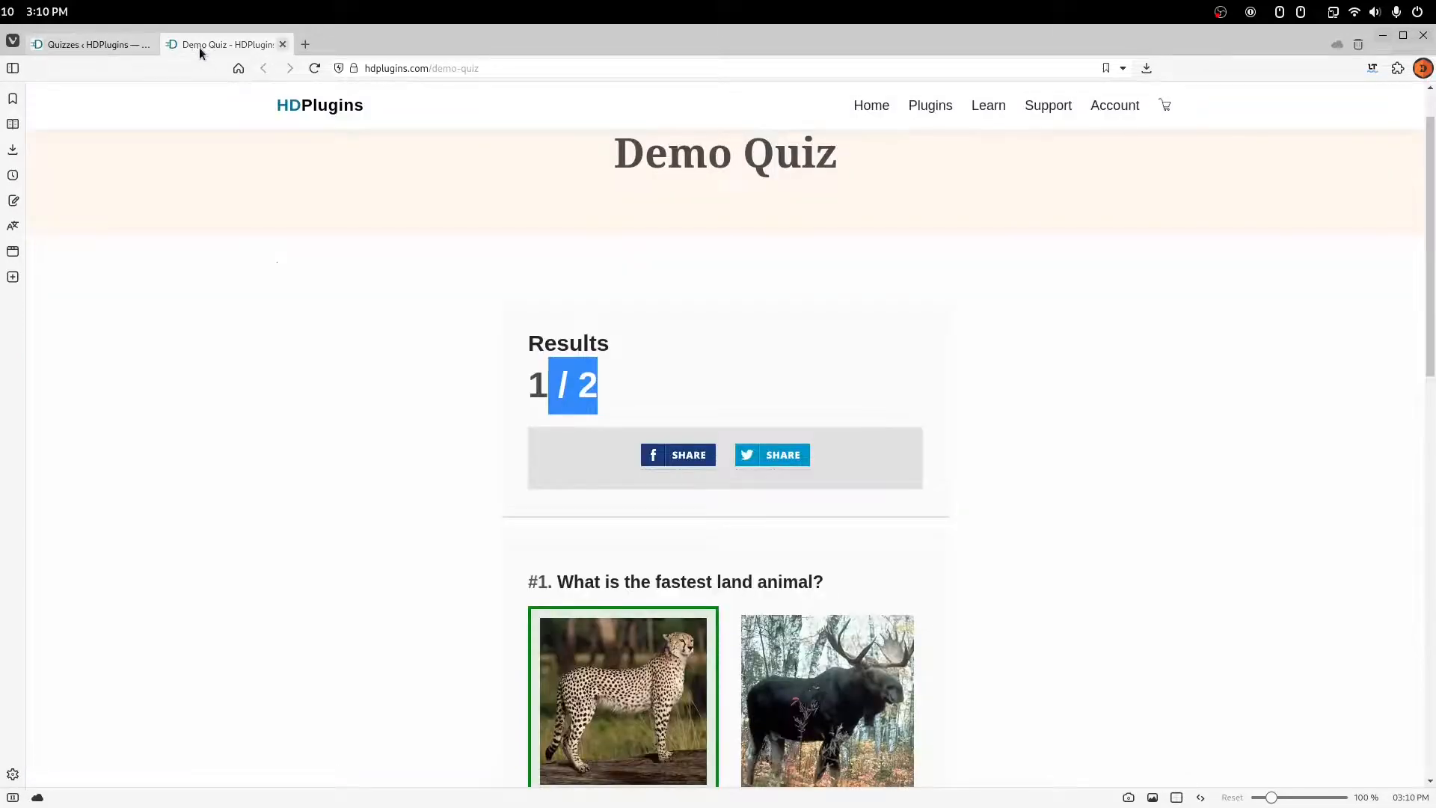
pyautogui.click(96, 45)
pyautogui.doubleClick(632, 301)
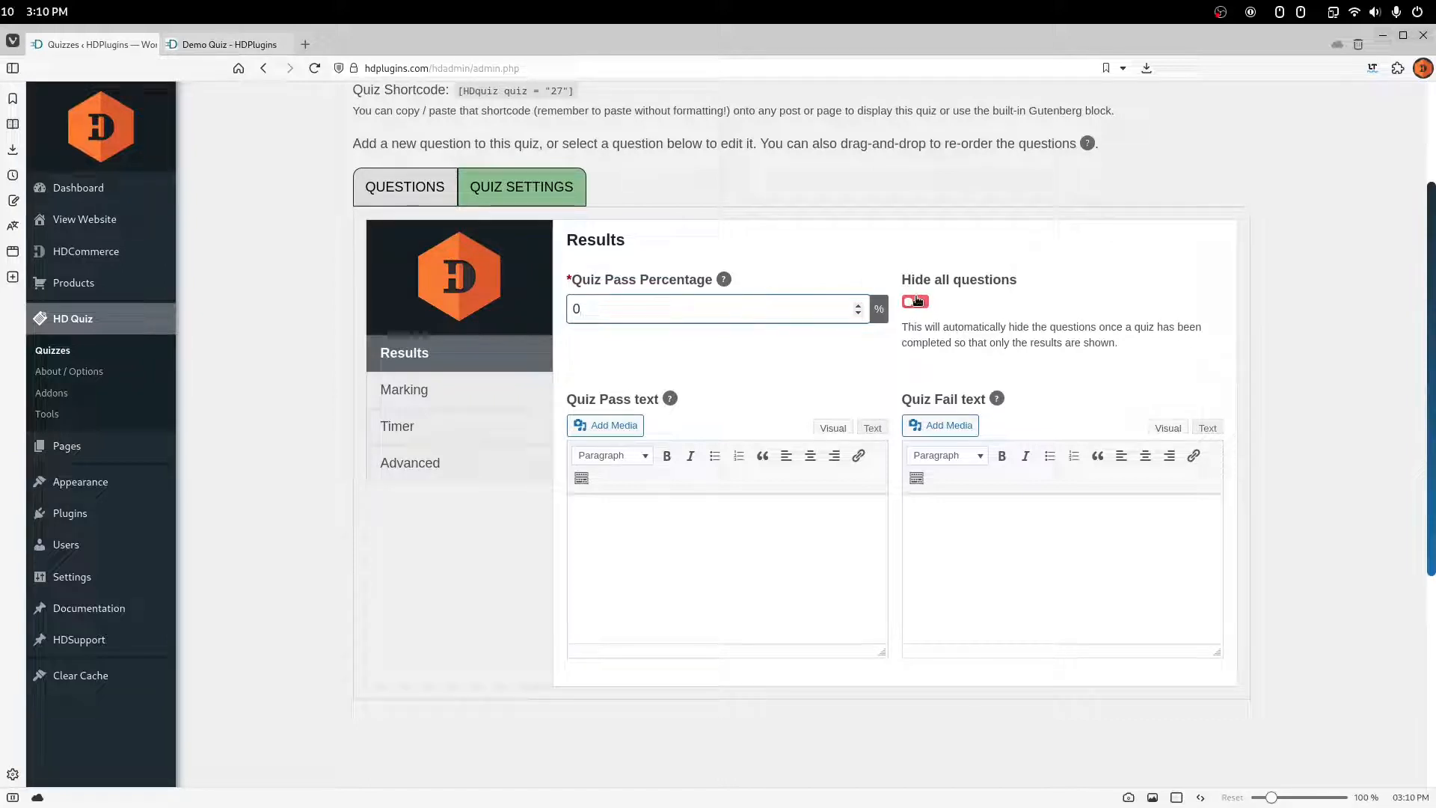
# - Examine the Results section and the marked answers below it on the published Demo Quiz page
pyautogui.click(224, 44)
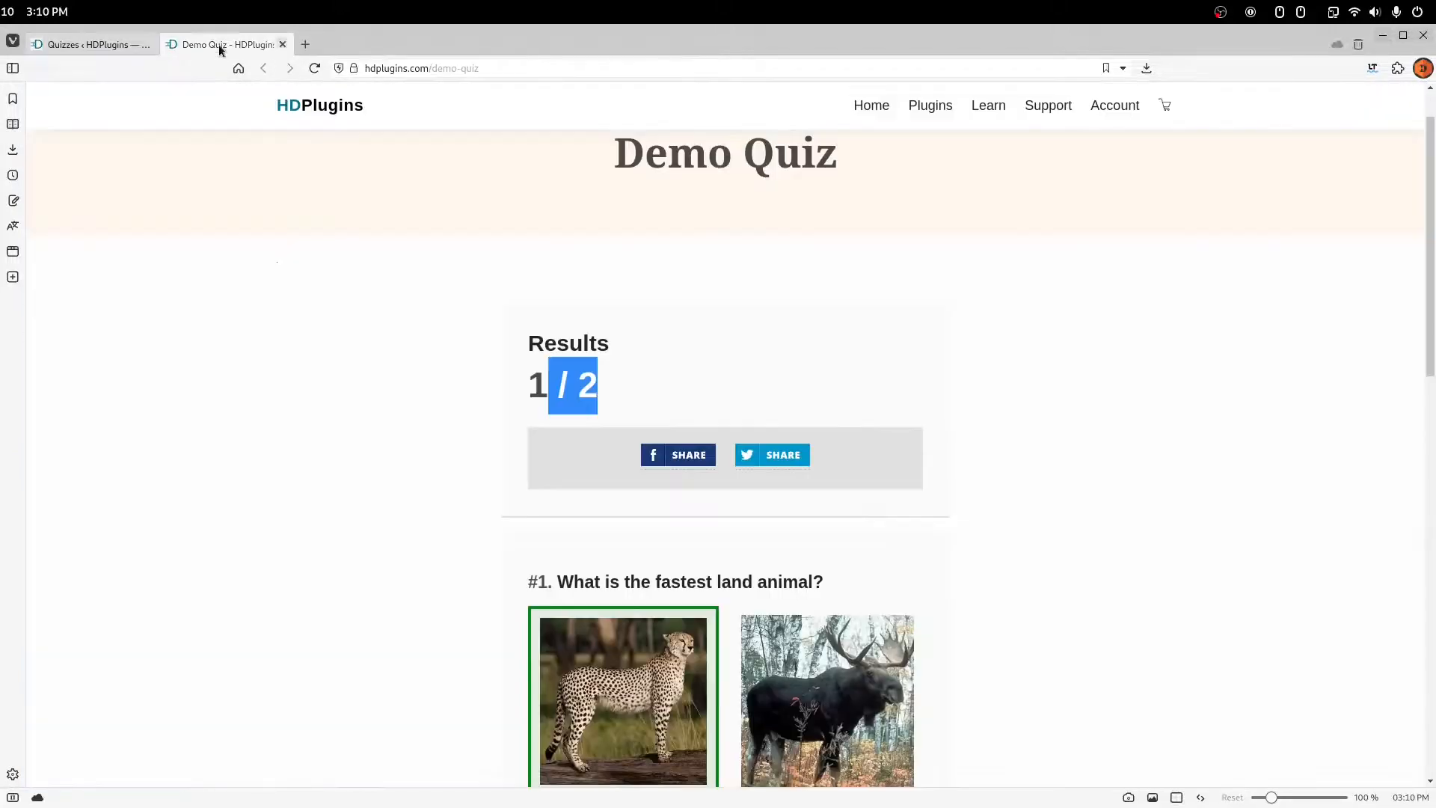
pyautogui.click(553, 417)
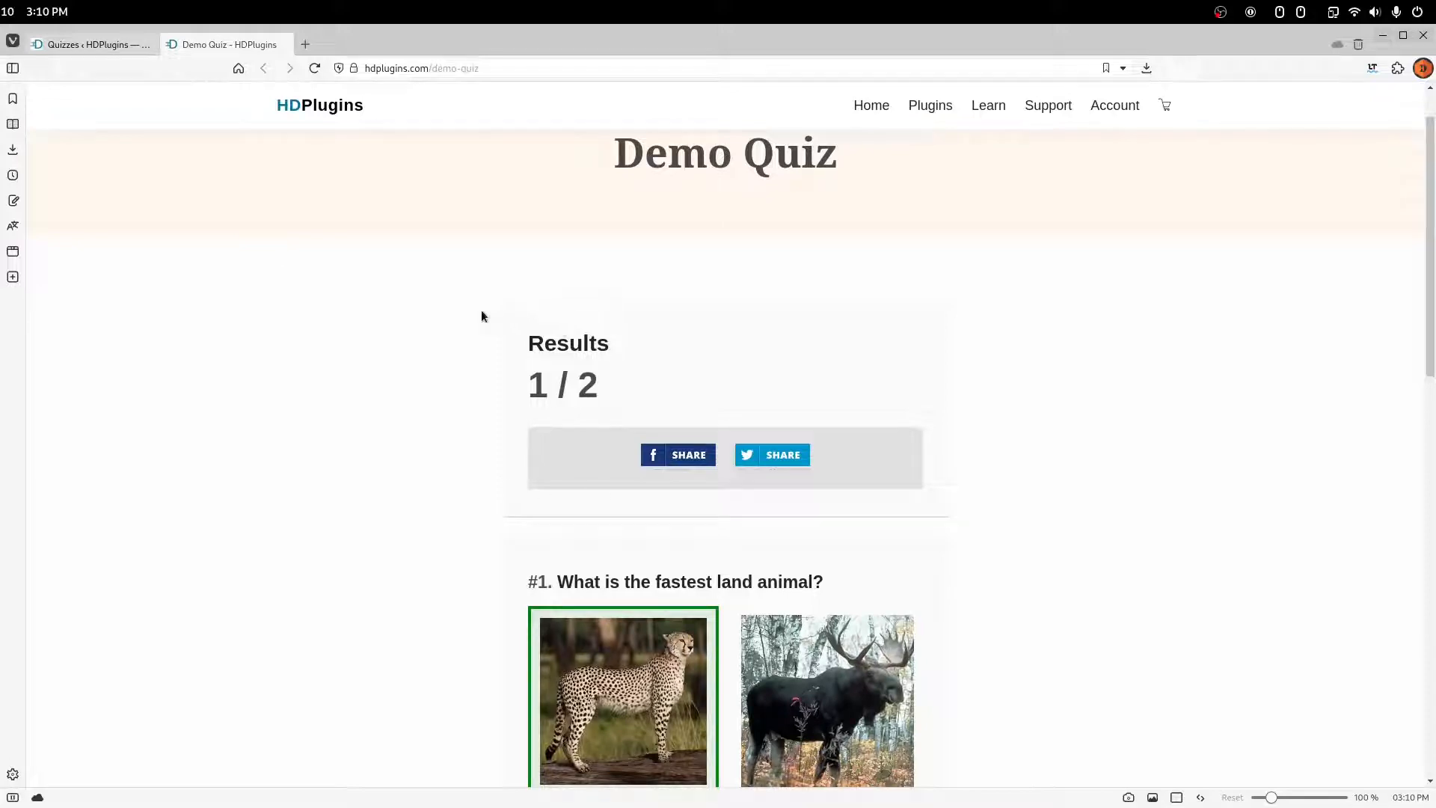
pyautogui.moveTo(482, 311); pyautogui.dragTo(962, 330)
pyautogui.click(987, 412)
pyautogui.scroll(-3, 818, 625)
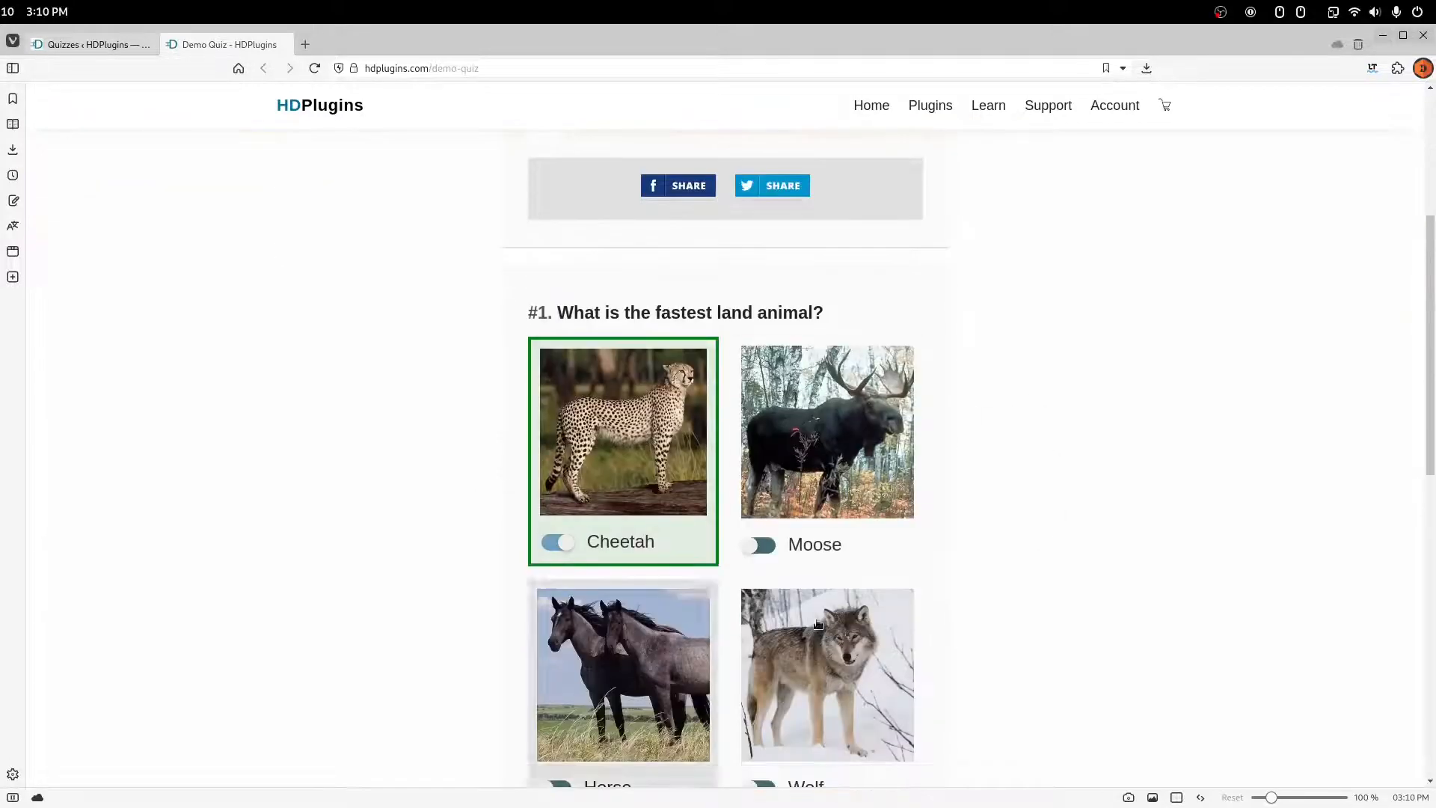
pyautogui.scroll(-8, 757, 308)
pyautogui.scroll(6, 662, 454)
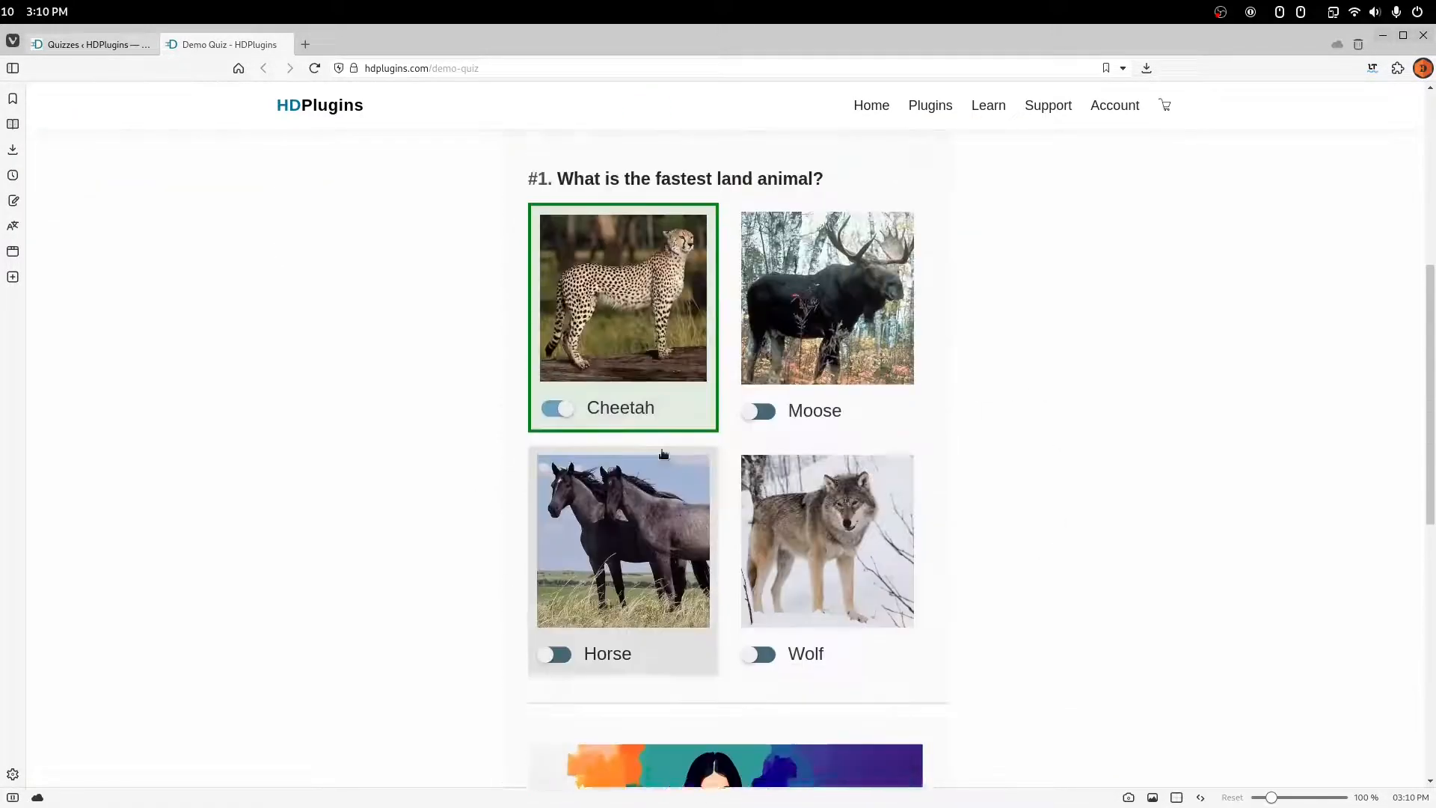
pyautogui.scroll(-4, 640, 589)
pyautogui.scroll(2, 490, 354)
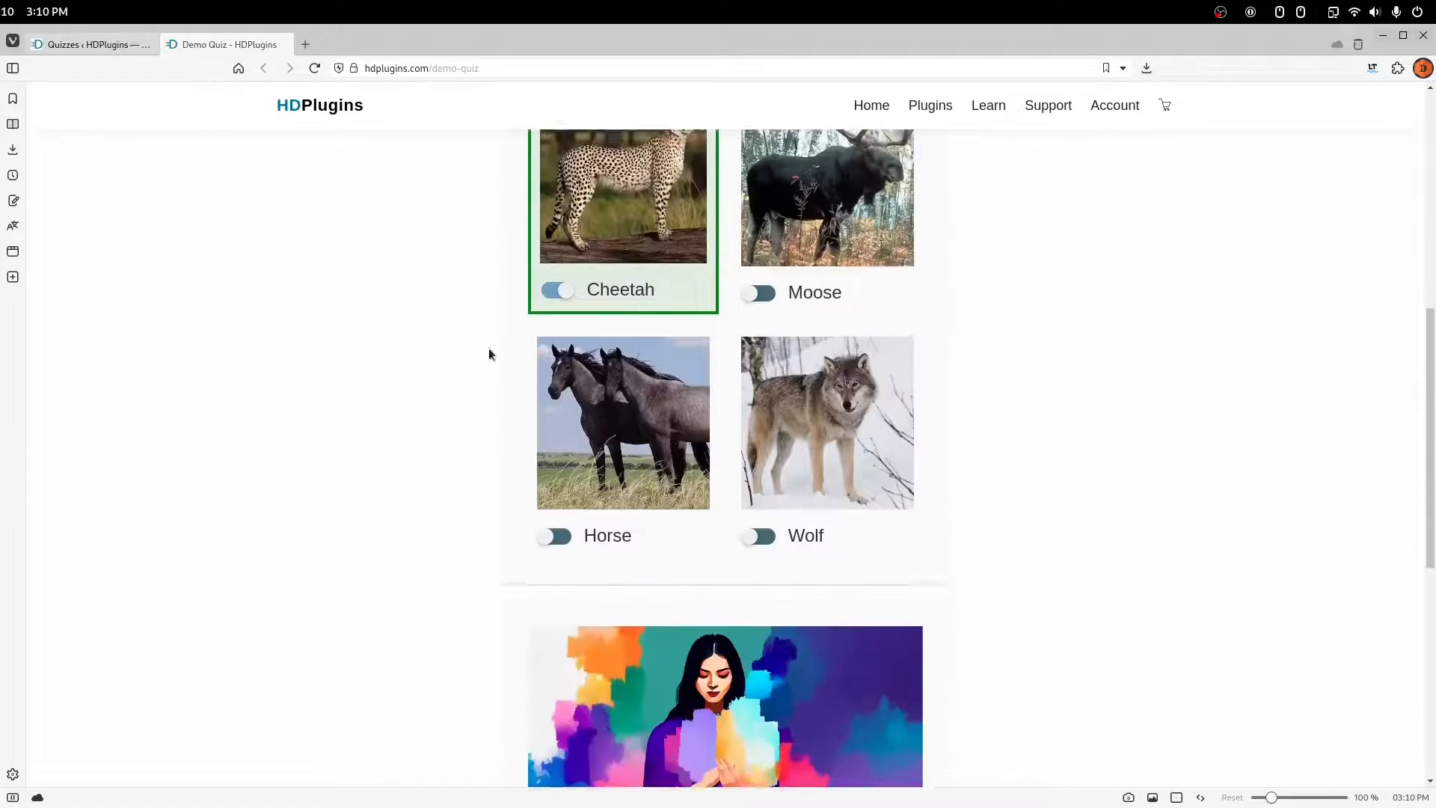
pyautogui.scroll(2, 490, 354)
# - Check the live Results section and enter "You are smart!" as the Quiz Pass text and "You are silly" as the Quiz Fail text
pyautogui.click(101, 45)
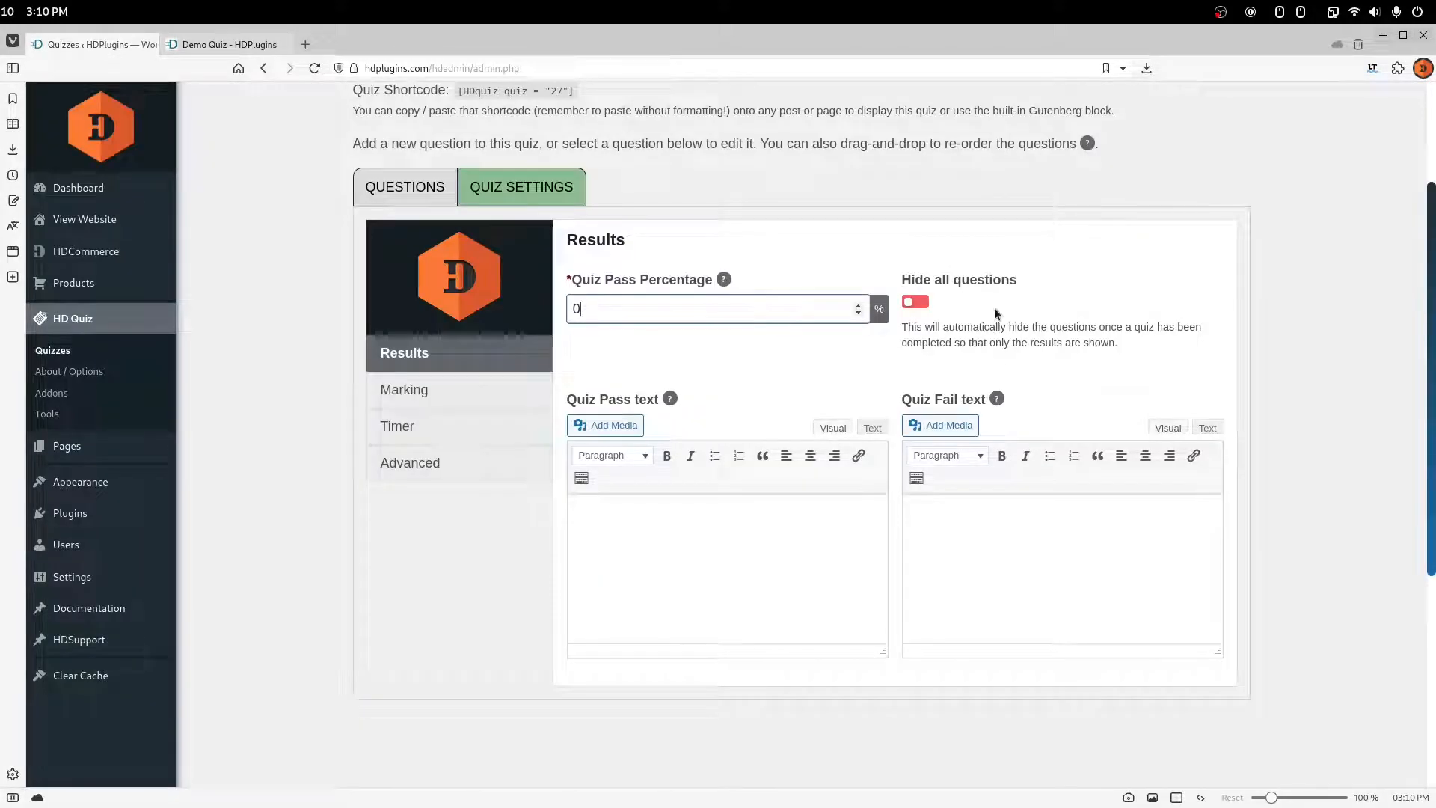
pyautogui.click(820, 554)
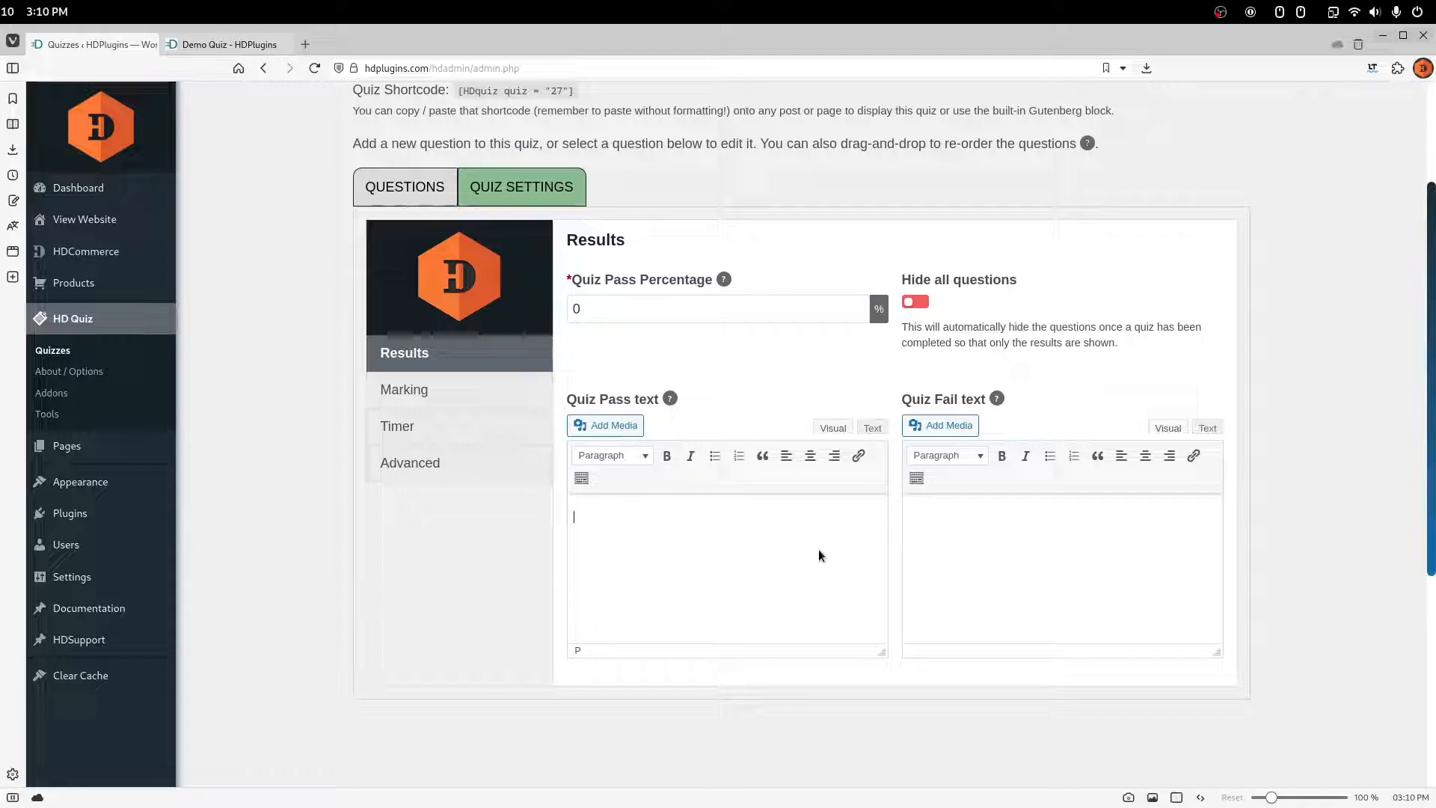
pyautogui.click(226, 45)
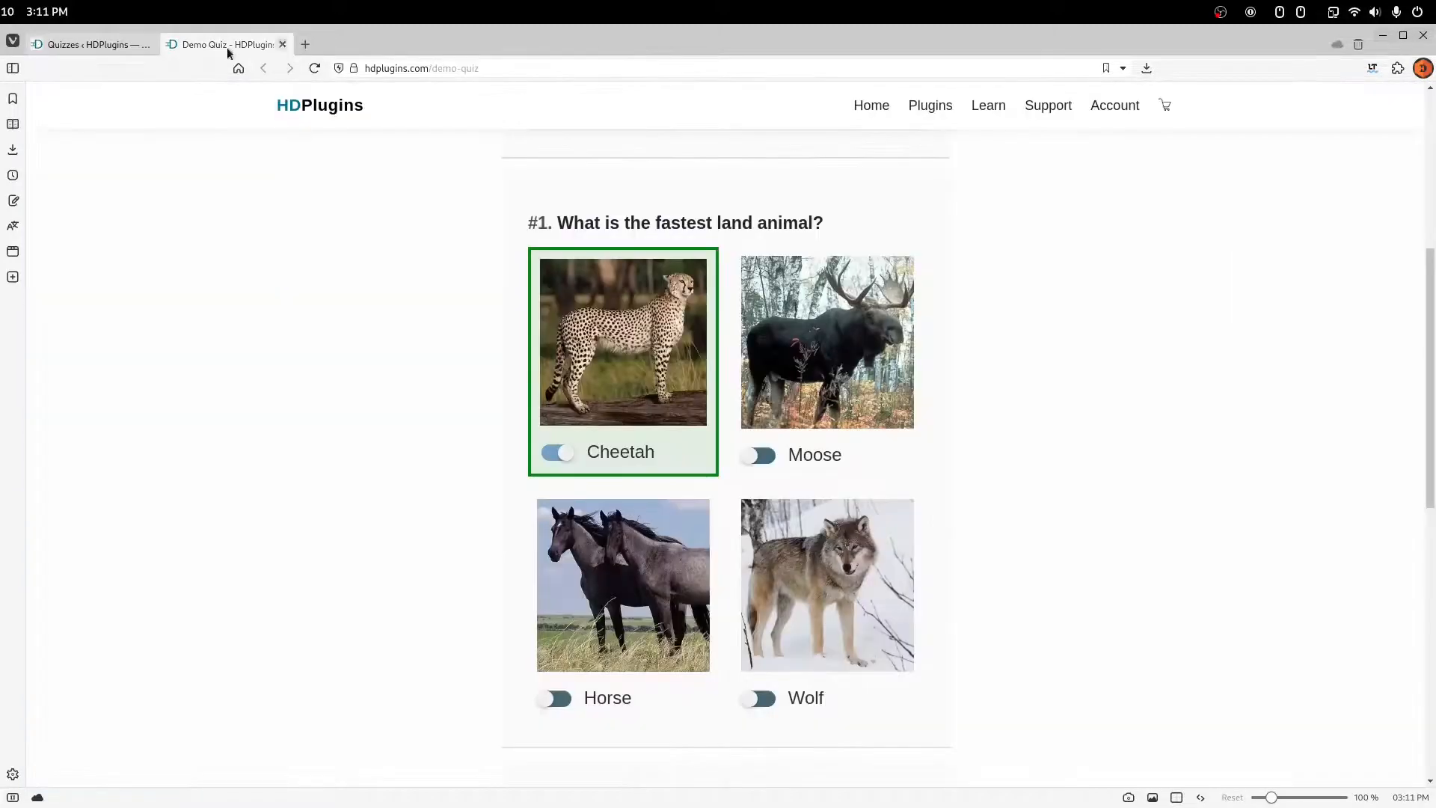
pyautogui.scroll(4, 879, 354)
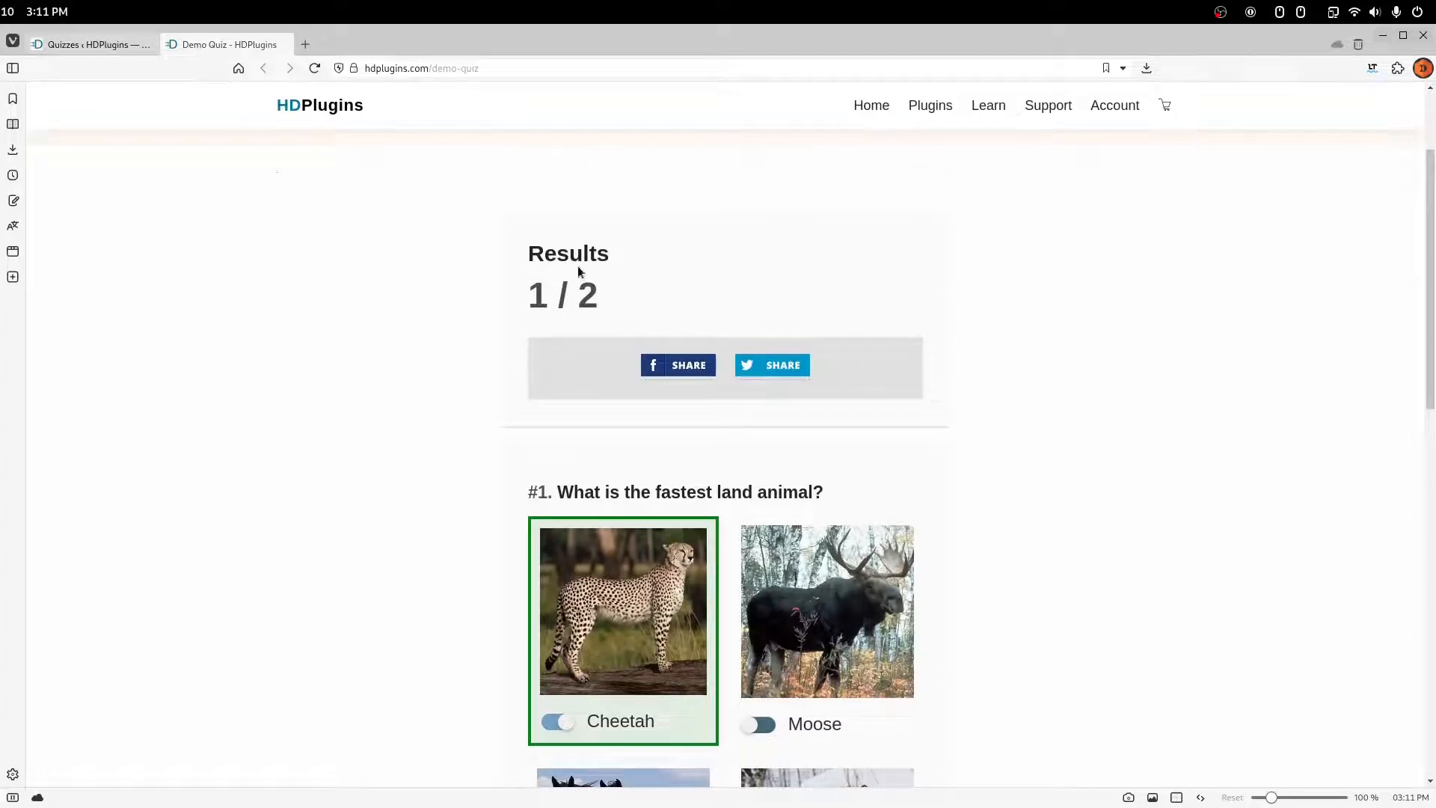
pyautogui.moveTo(523, 255); pyautogui.dragTo(612, 257)
pyautogui.moveTo(534, 301); pyautogui.dragTo(607, 302)
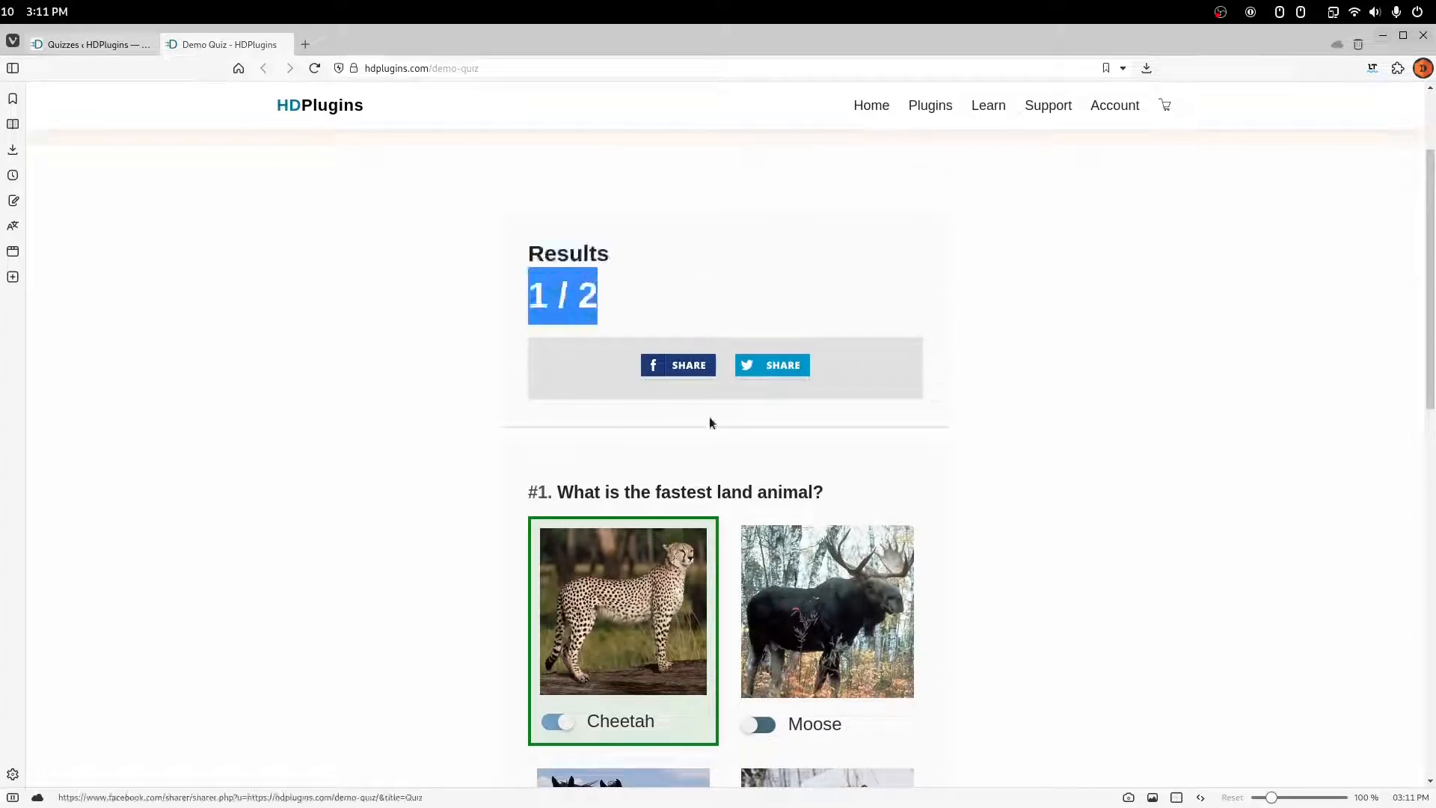
pyautogui.click(97, 45)
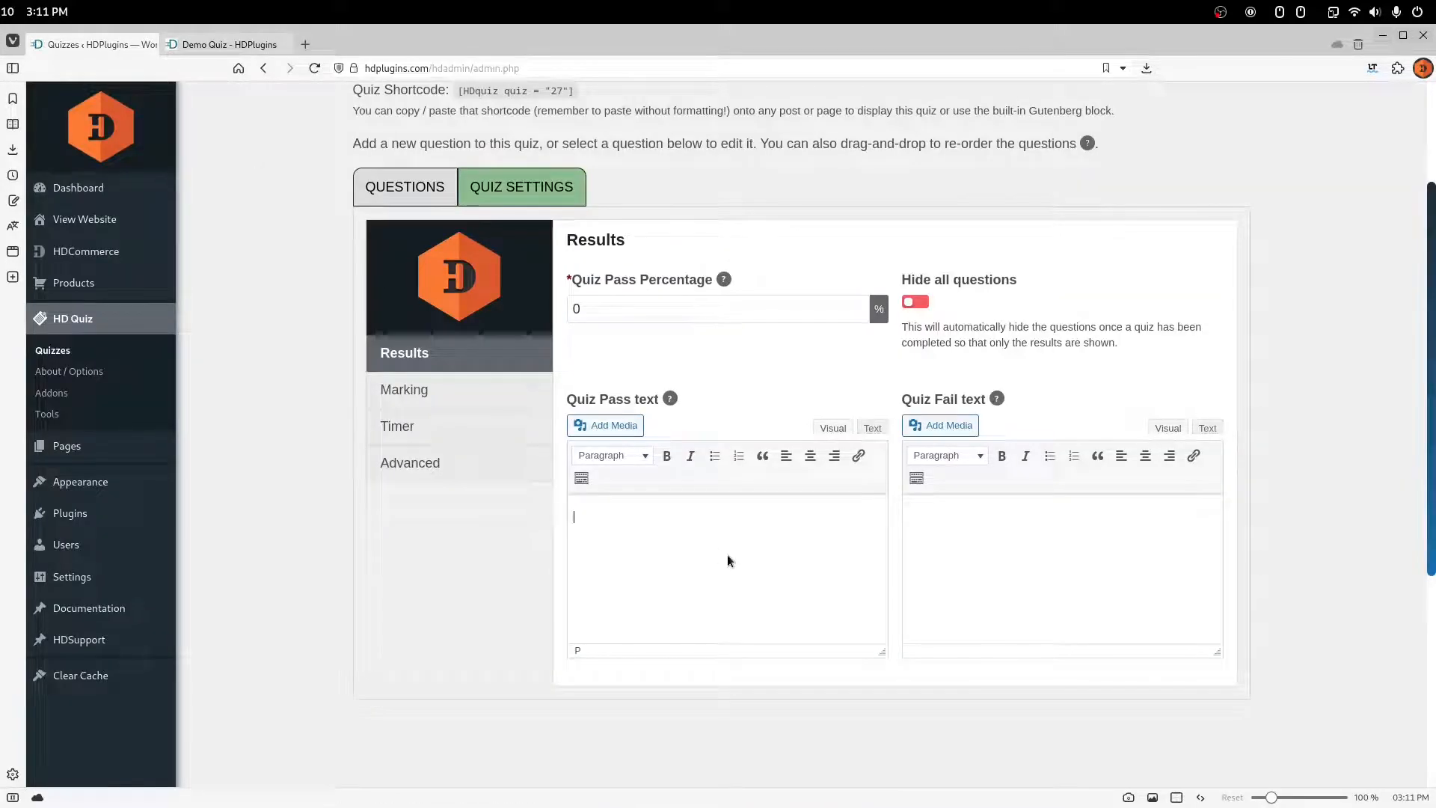
pyautogui.write('You are smart!')
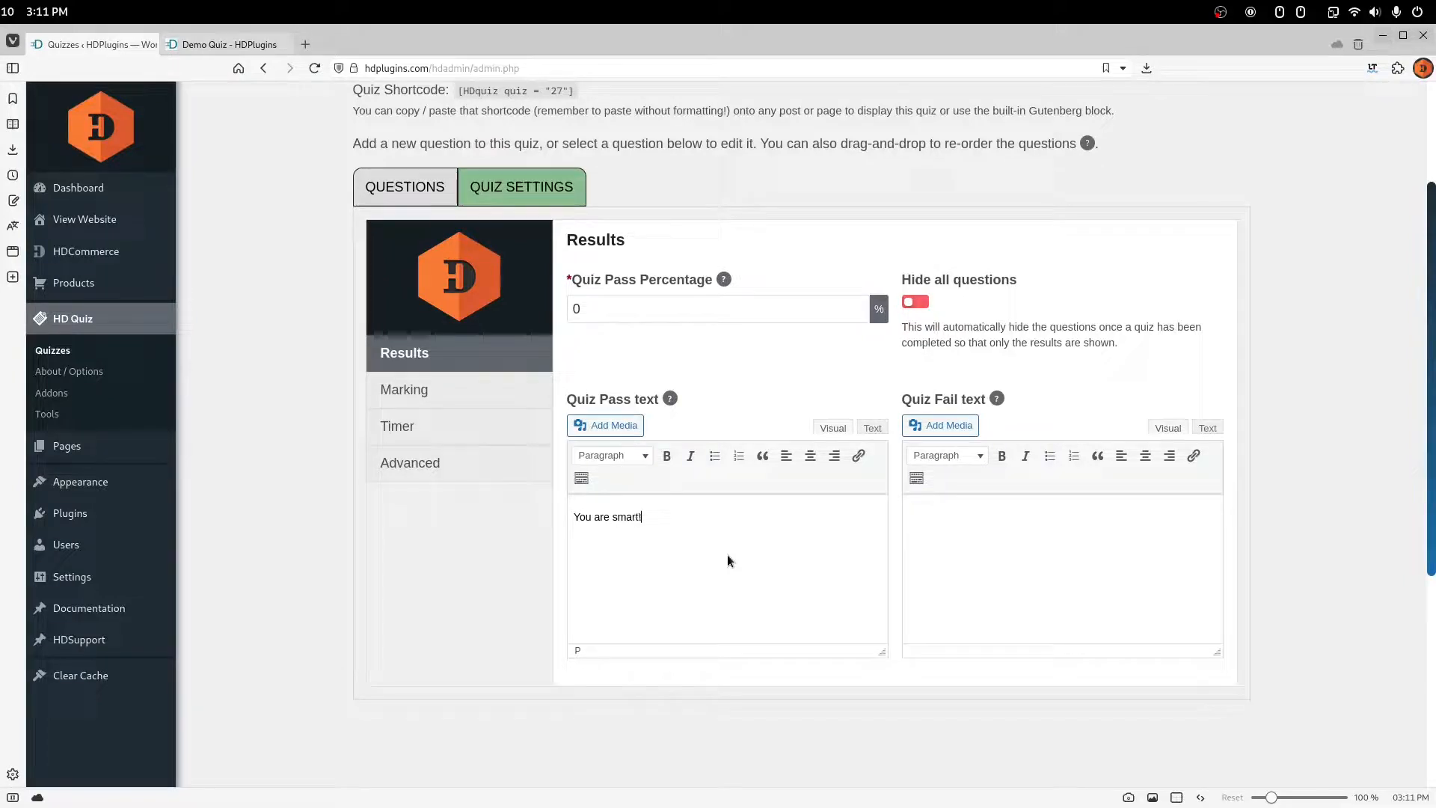
pyautogui.click(956, 520)
pyautogui.write('You are silly')
# - Set the Quiz Pass Percentage to 70 and save the quiz
pyautogui.scroll(3, 992, 540)
pyautogui.moveTo(607, 487); pyautogui.dragTo(506, 458)
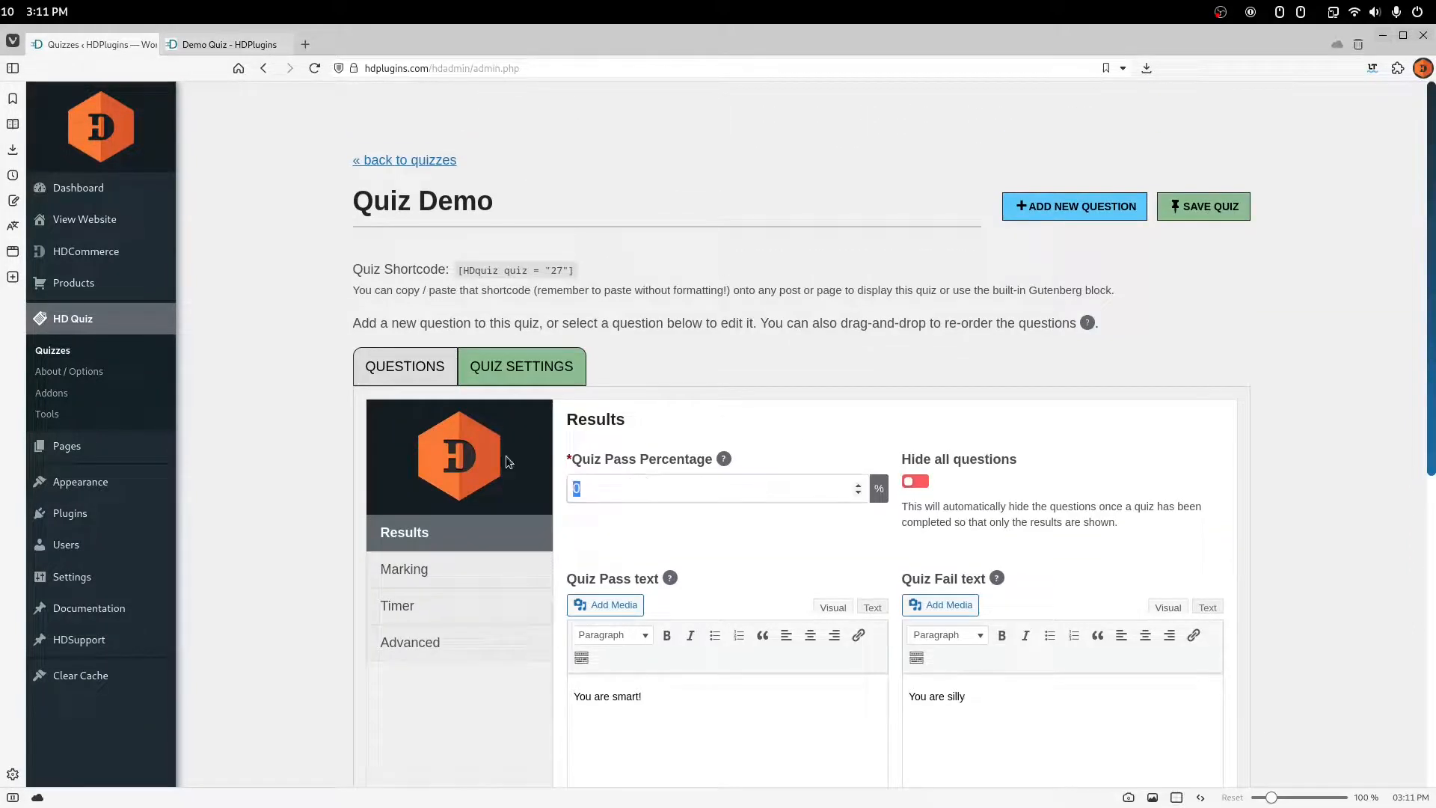
pyautogui.write('70')
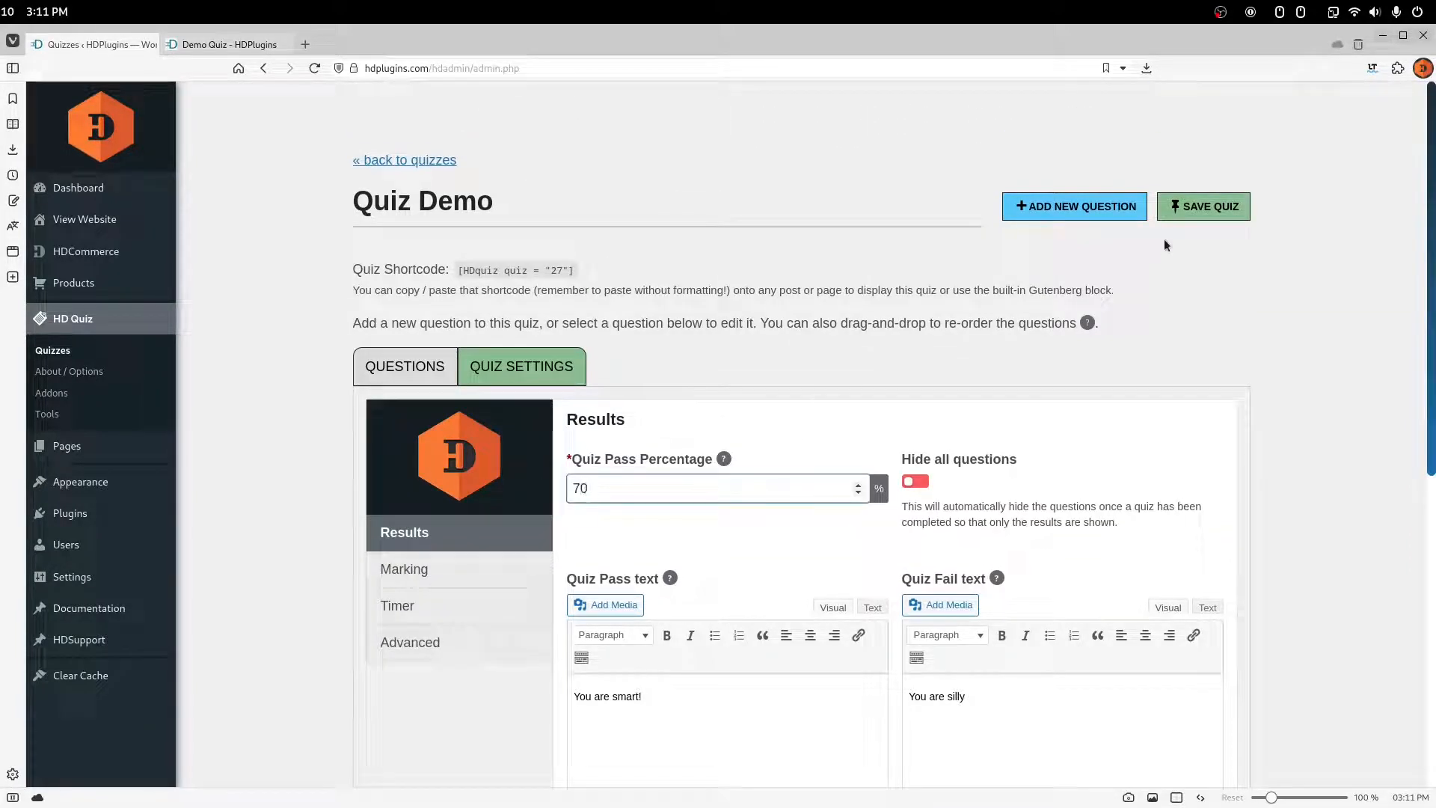
pyautogui.click(1170, 211)
# - Reload the published Demo Quiz page, answer the fastest land animal question with Cheetah and go to the next question
pyautogui.click(223, 44)
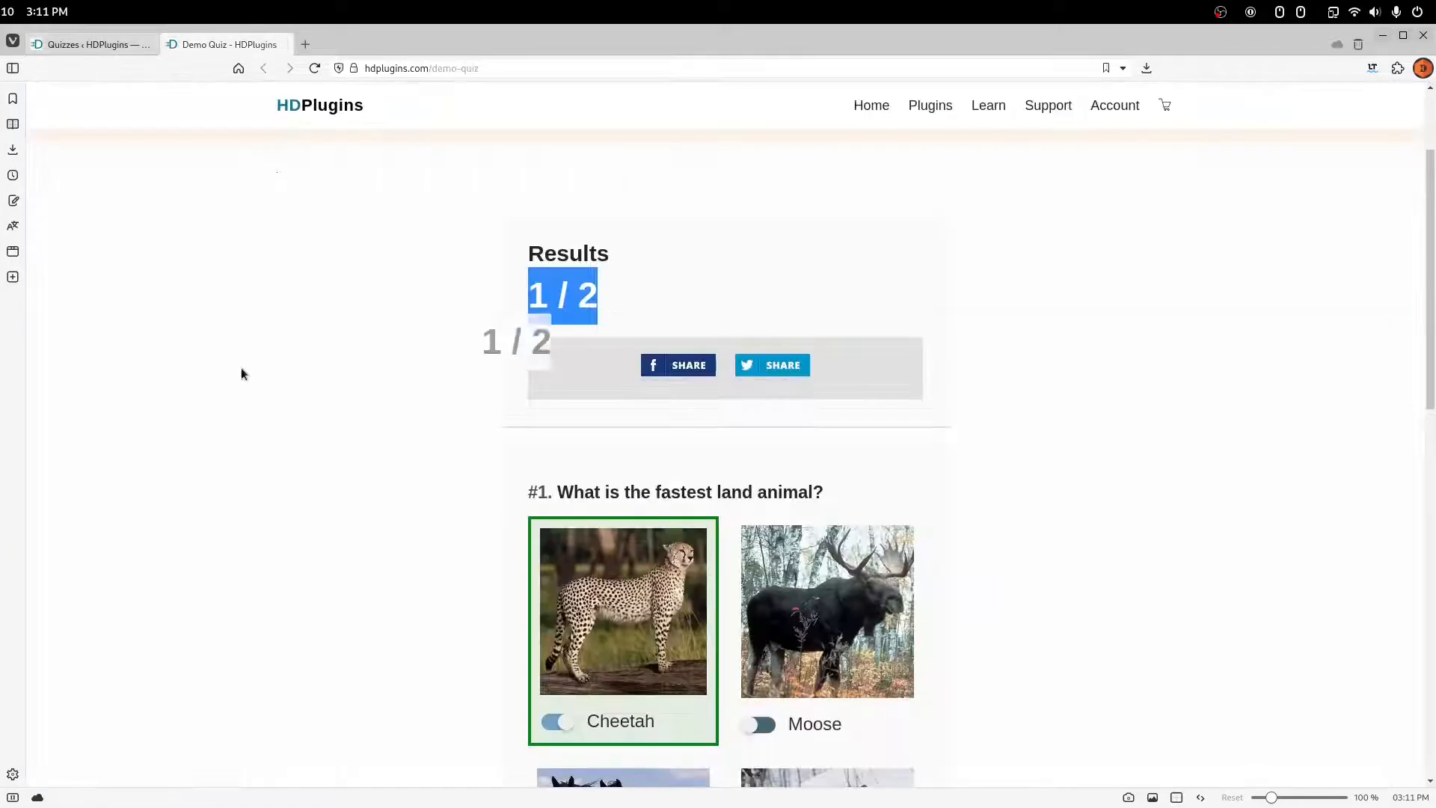
pyautogui.hotkey('ctrl', 'r')
pyautogui.scroll(-5, 586, 153)
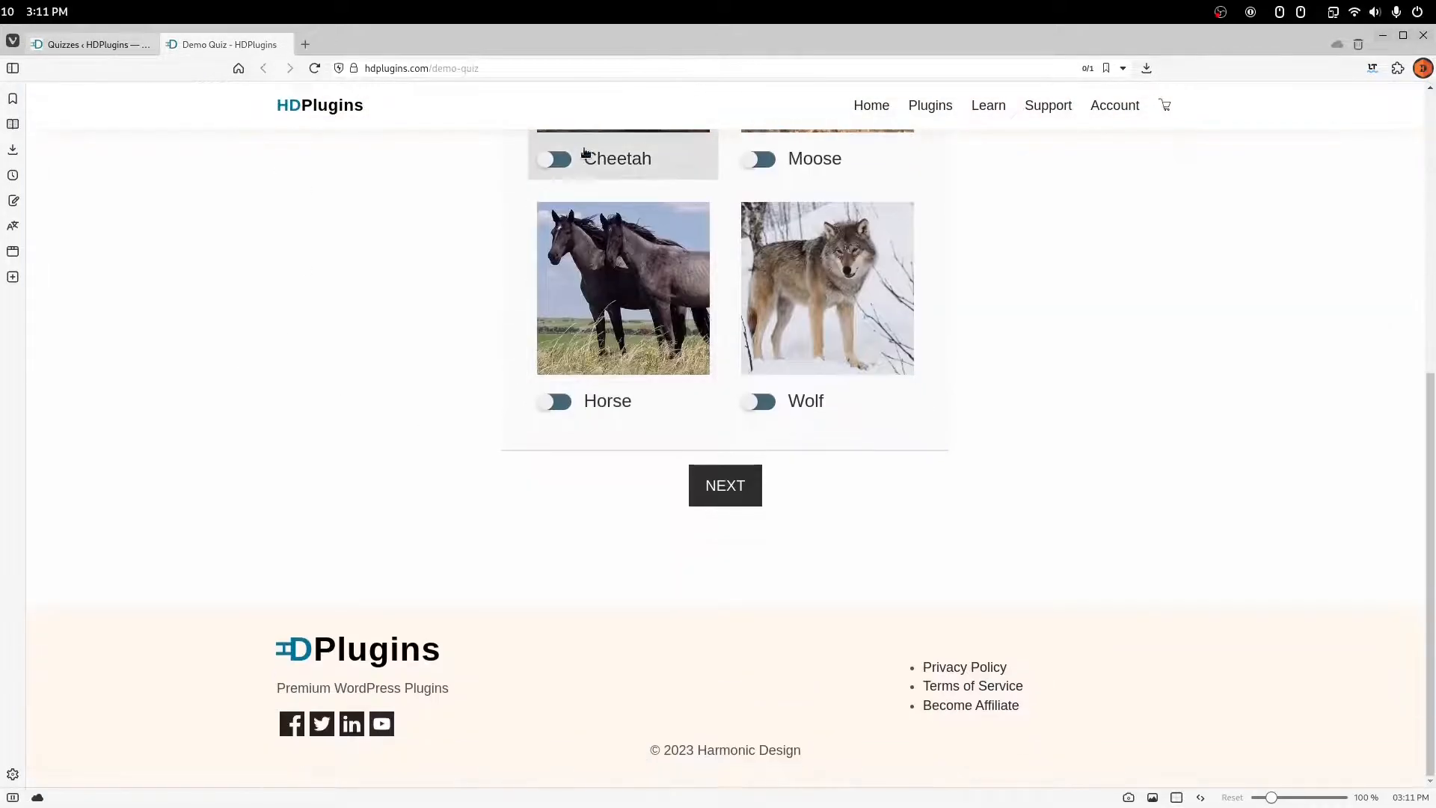
pyautogui.scroll(2, 586, 154)
pyautogui.click(689, 320)
pyautogui.click(725, 664)
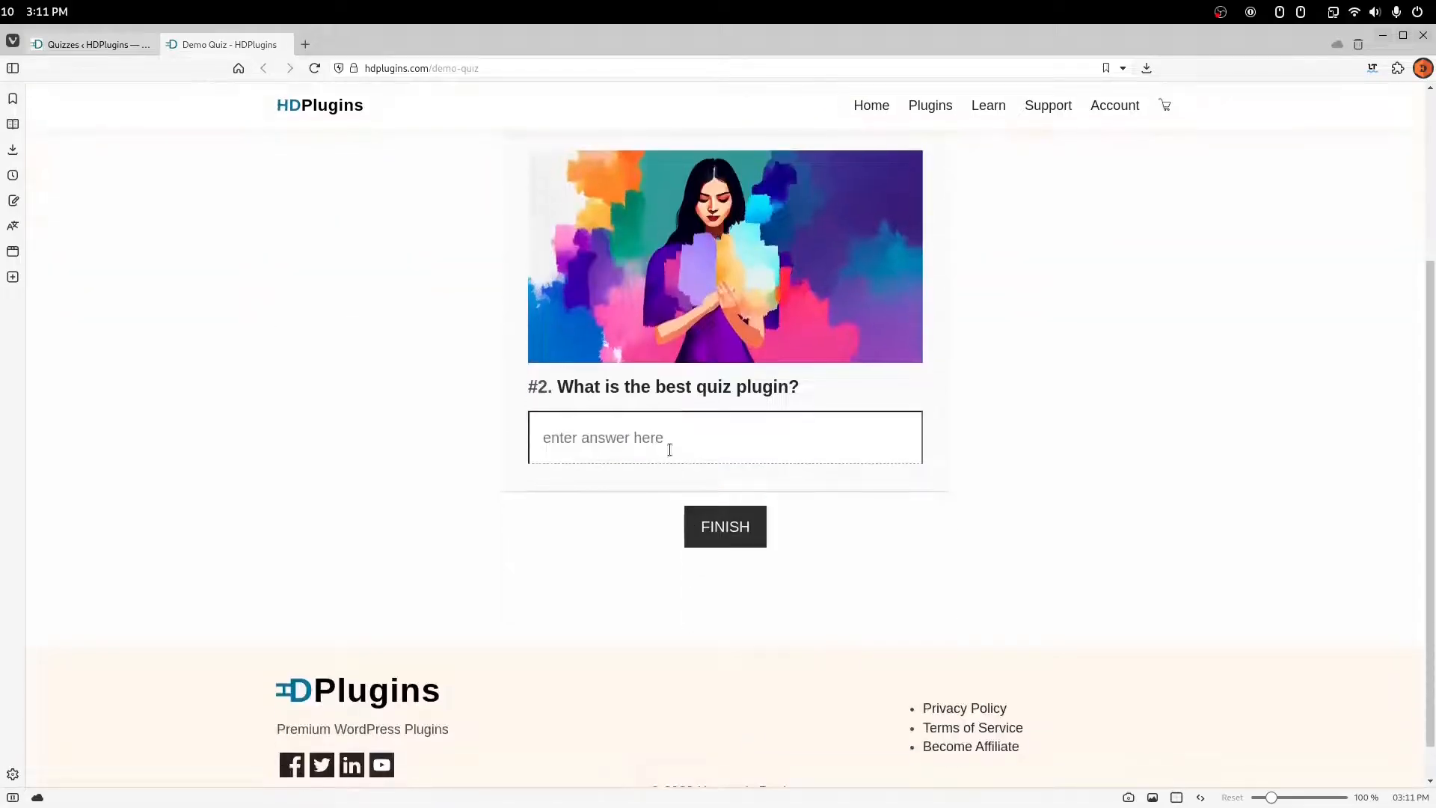
# - Answer the quiz plugin question with "hdquiz", finish the quiz and highlight the pass text in the Results section
pyautogui.click(669, 449)
pyautogui.write('hdquiz')
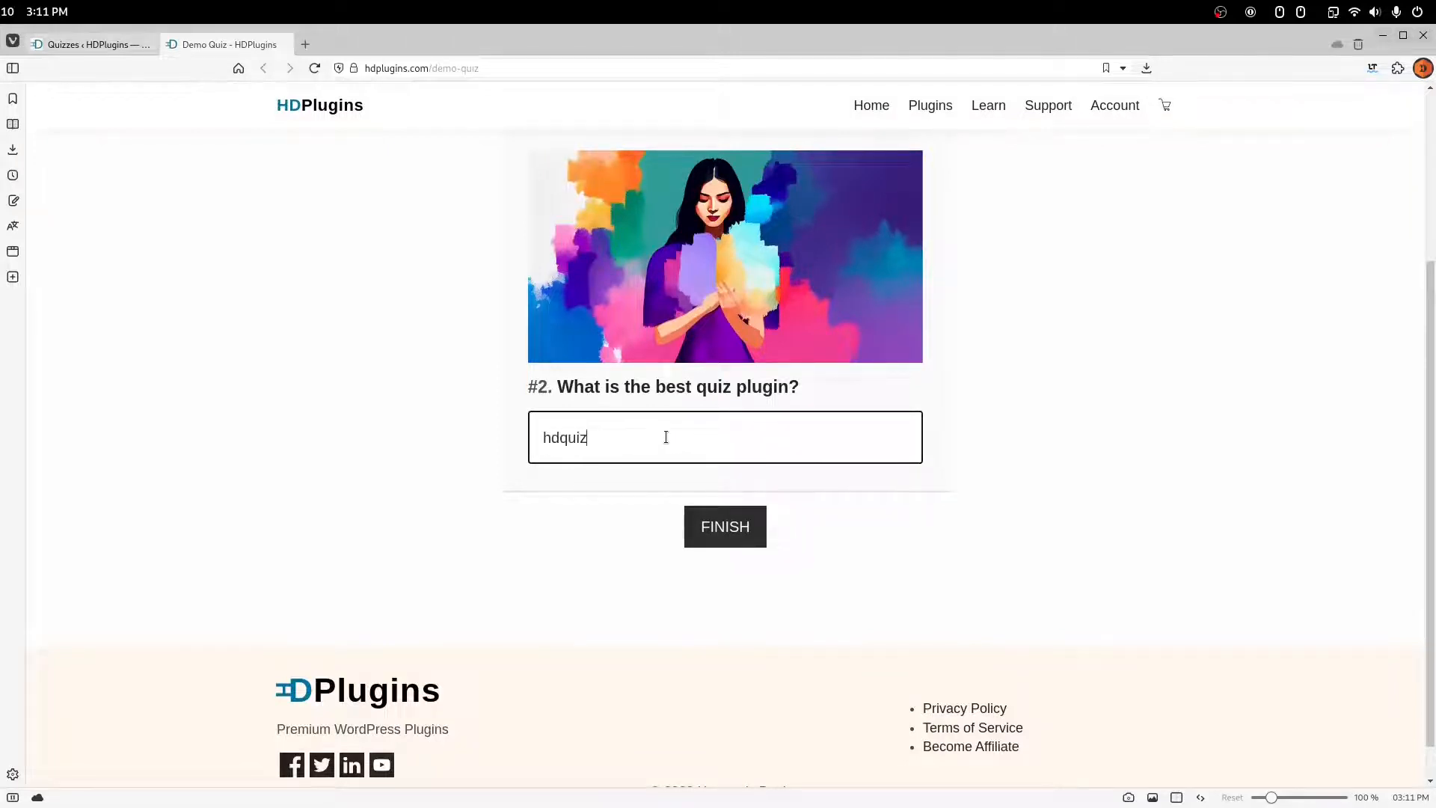
pyautogui.click(724, 527)
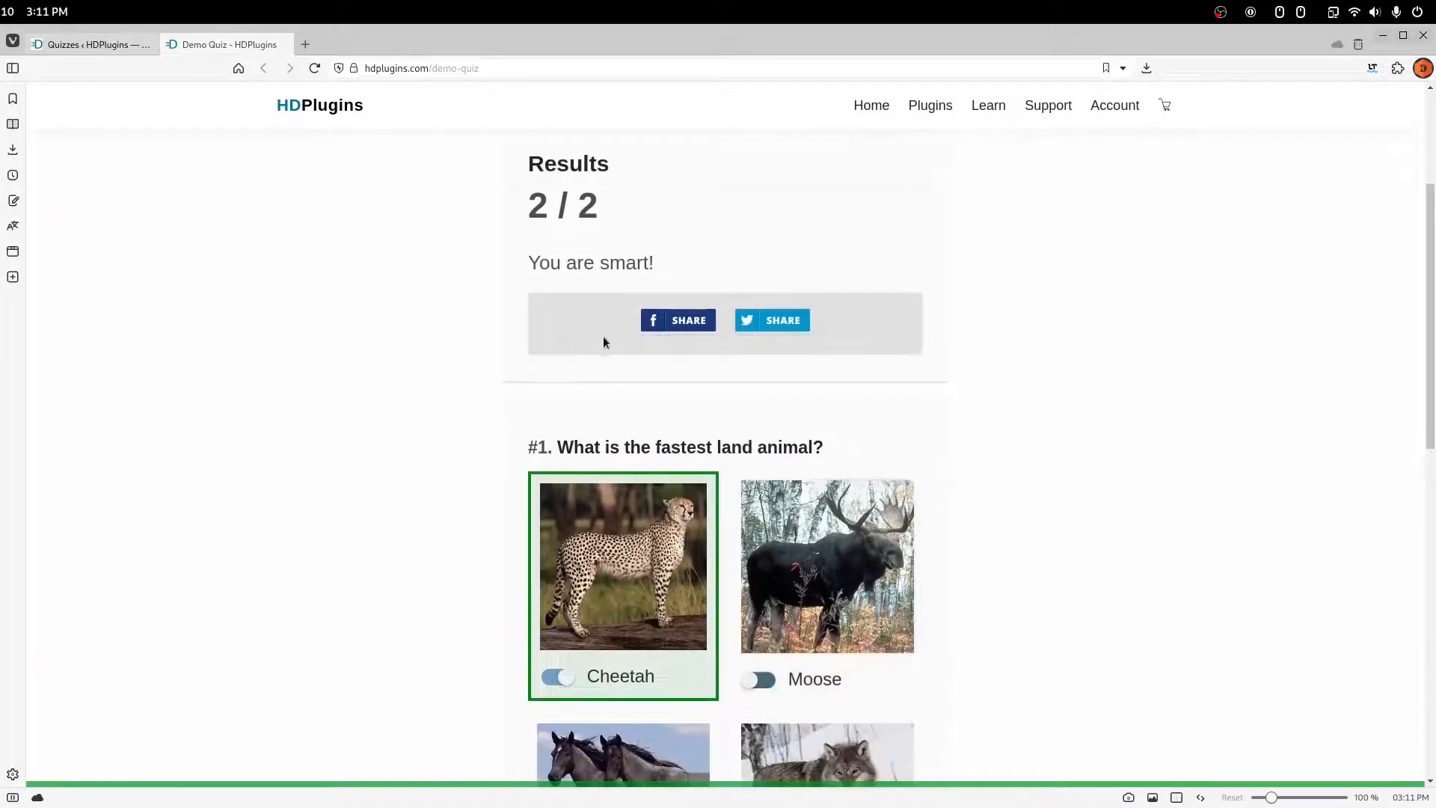
pyautogui.moveTo(517, 176); pyautogui.dragTo(632, 205)
pyautogui.moveTo(670, 263); pyautogui.dragTo(516, 263)
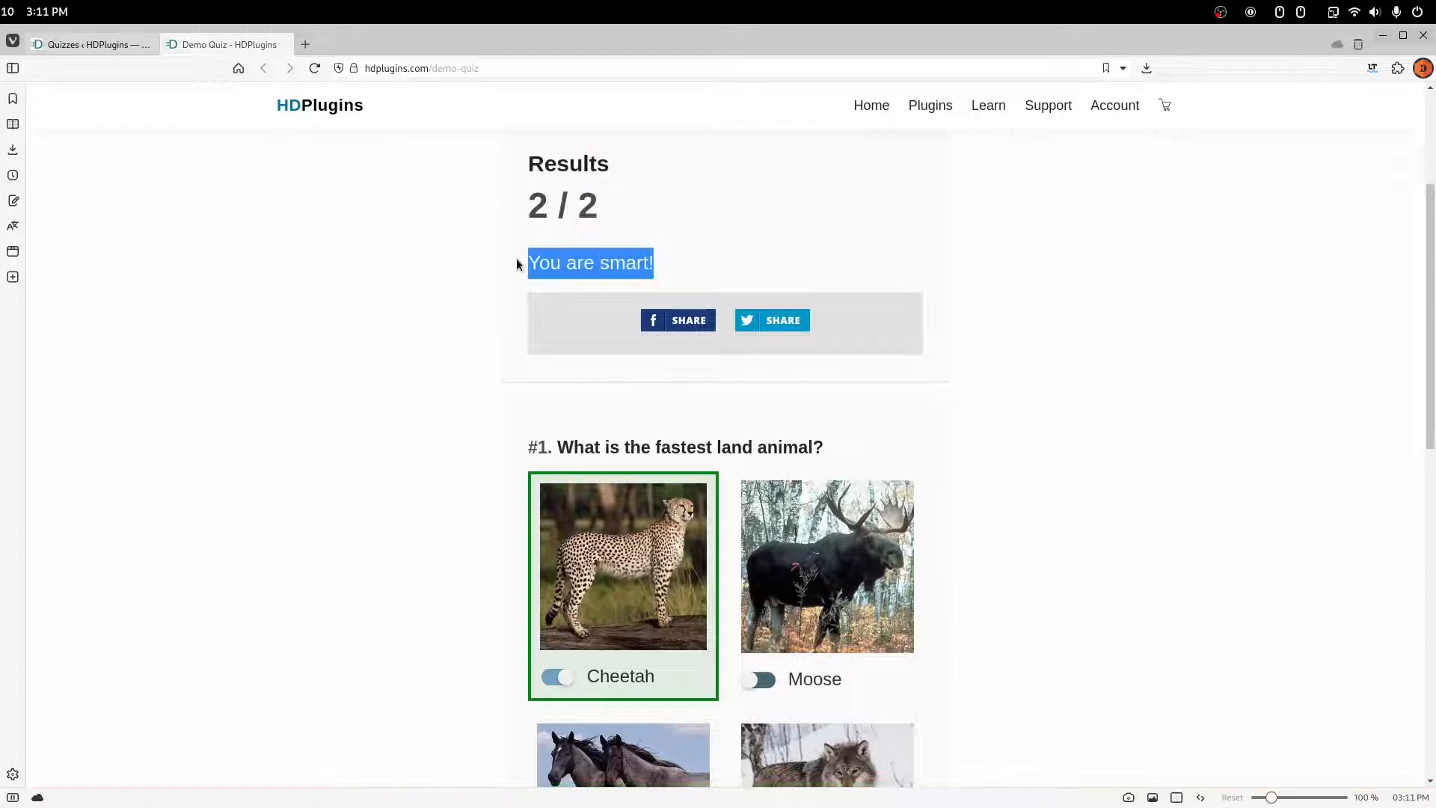
# - Return to the Quiz Demo settings in the admin area and show the Marking options
pyautogui.click(88, 43)
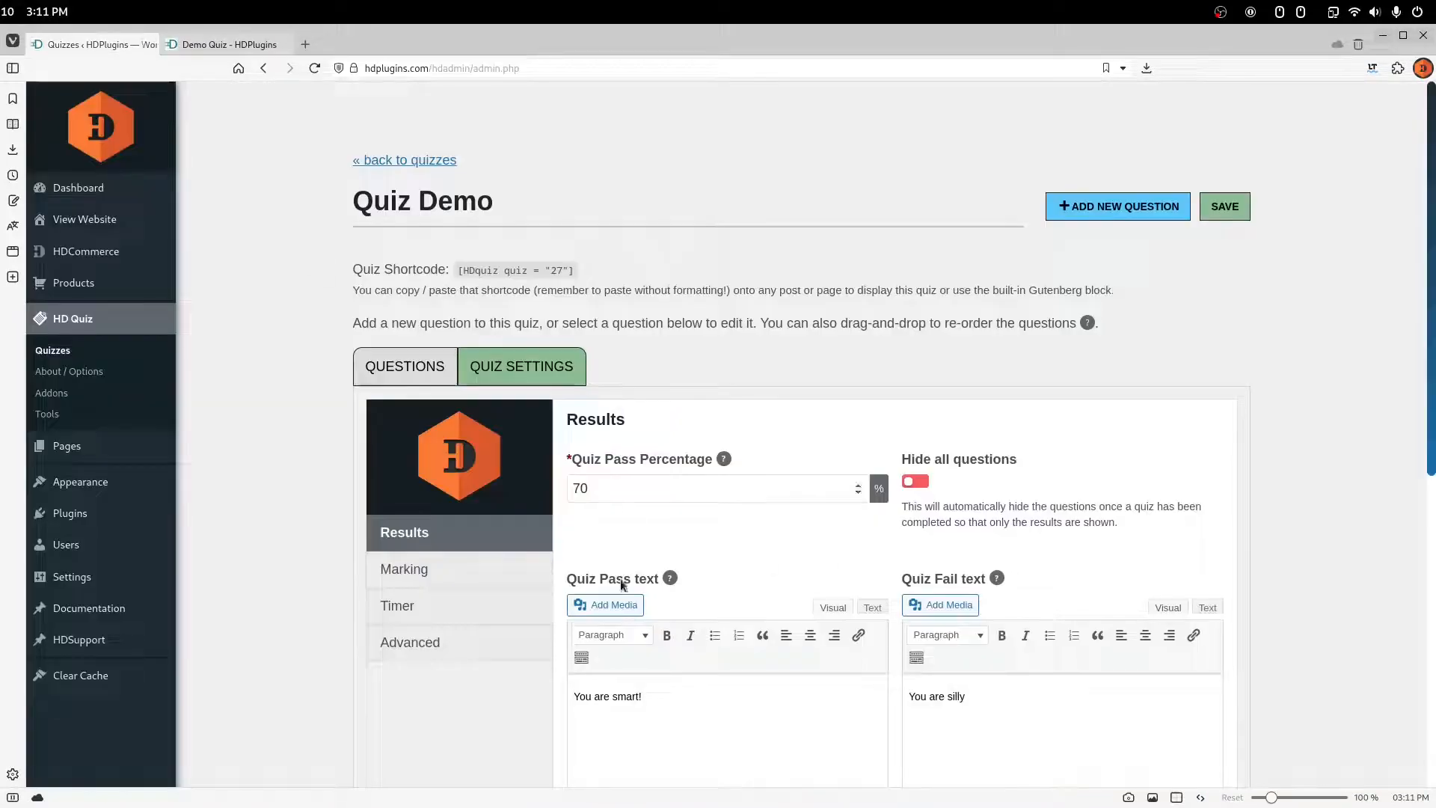
pyautogui.scroll(-2, 733, 599)
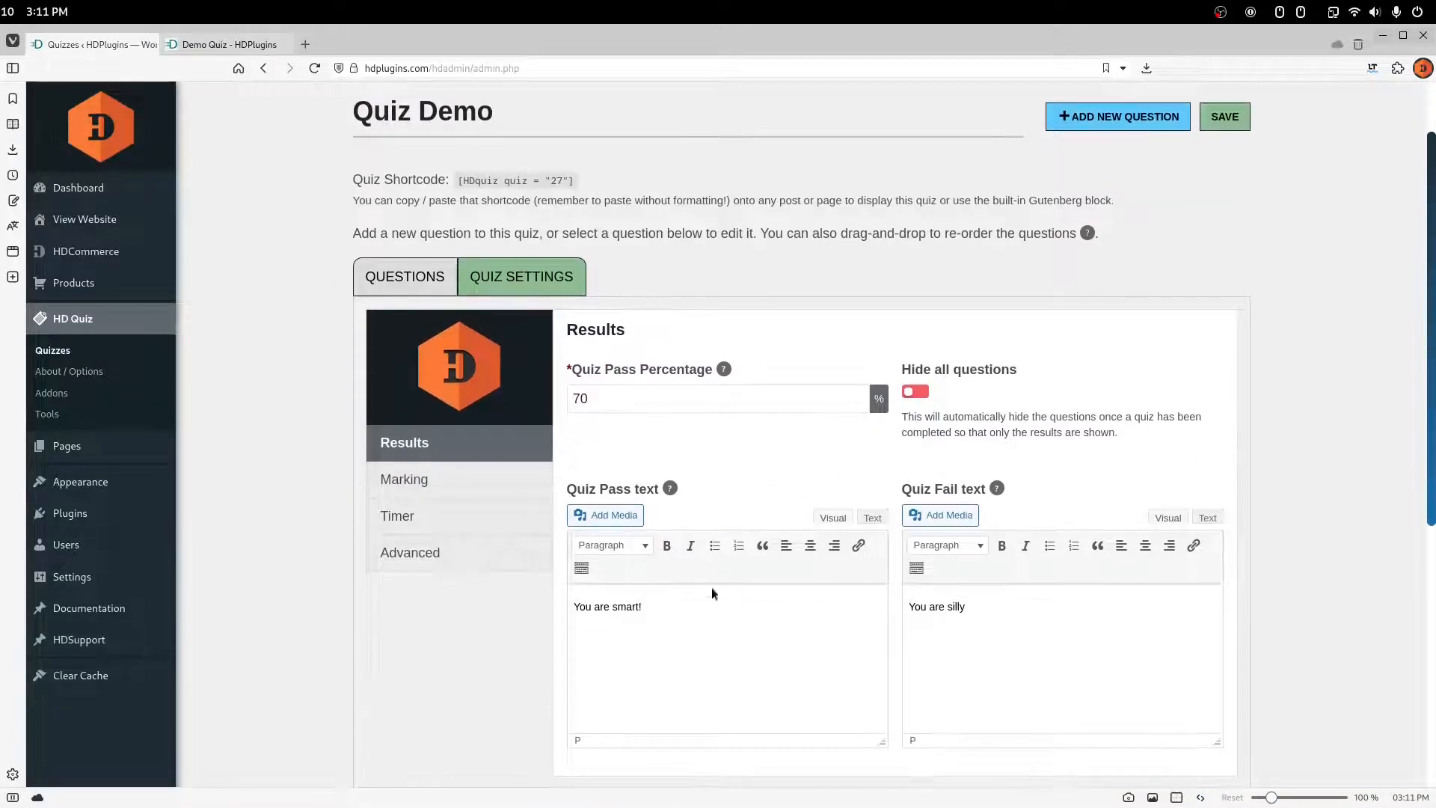
pyautogui.click(490, 485)
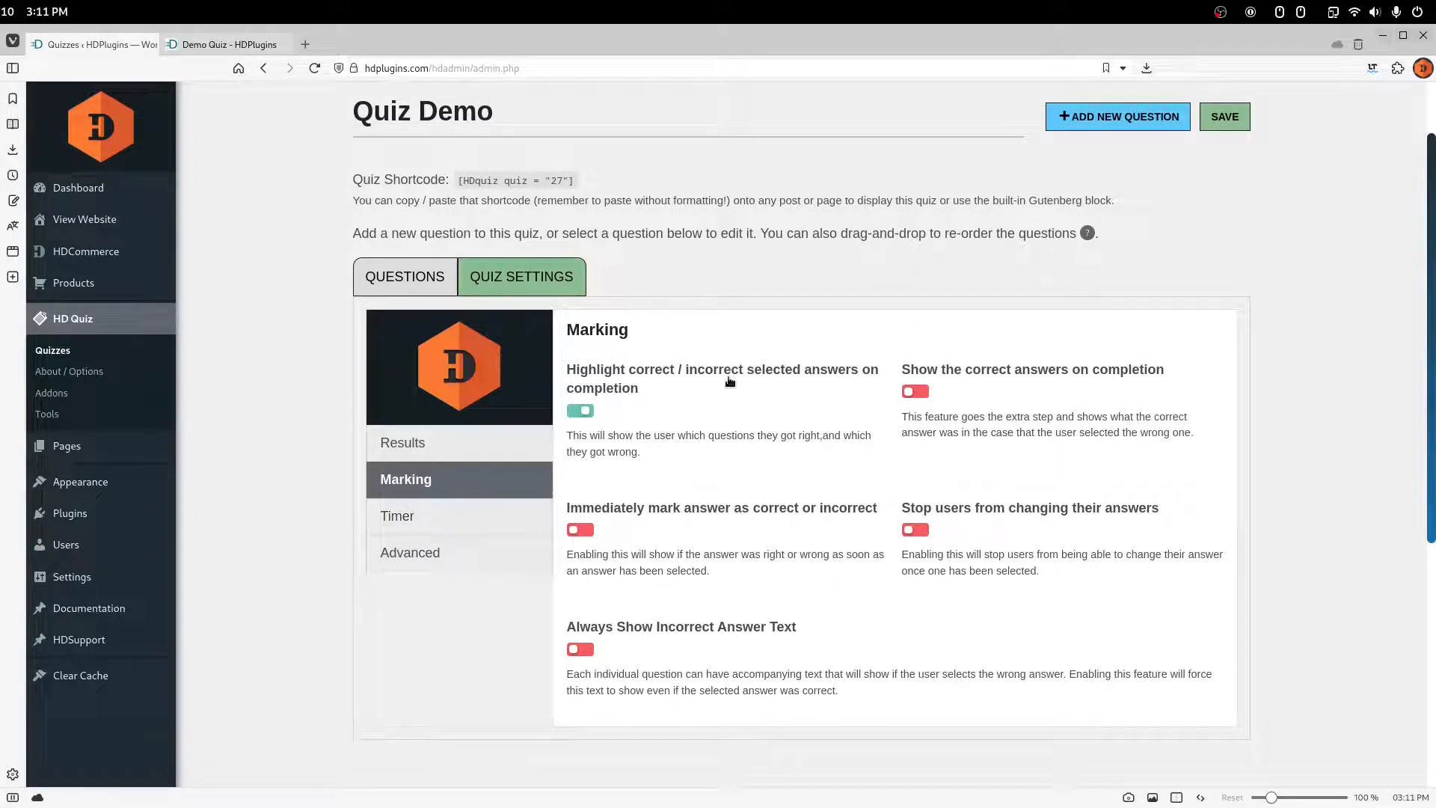
# - Inspect how the selected answers of both questions are marked on the published Demo Quiz page
pyautogui.click(237, 68)
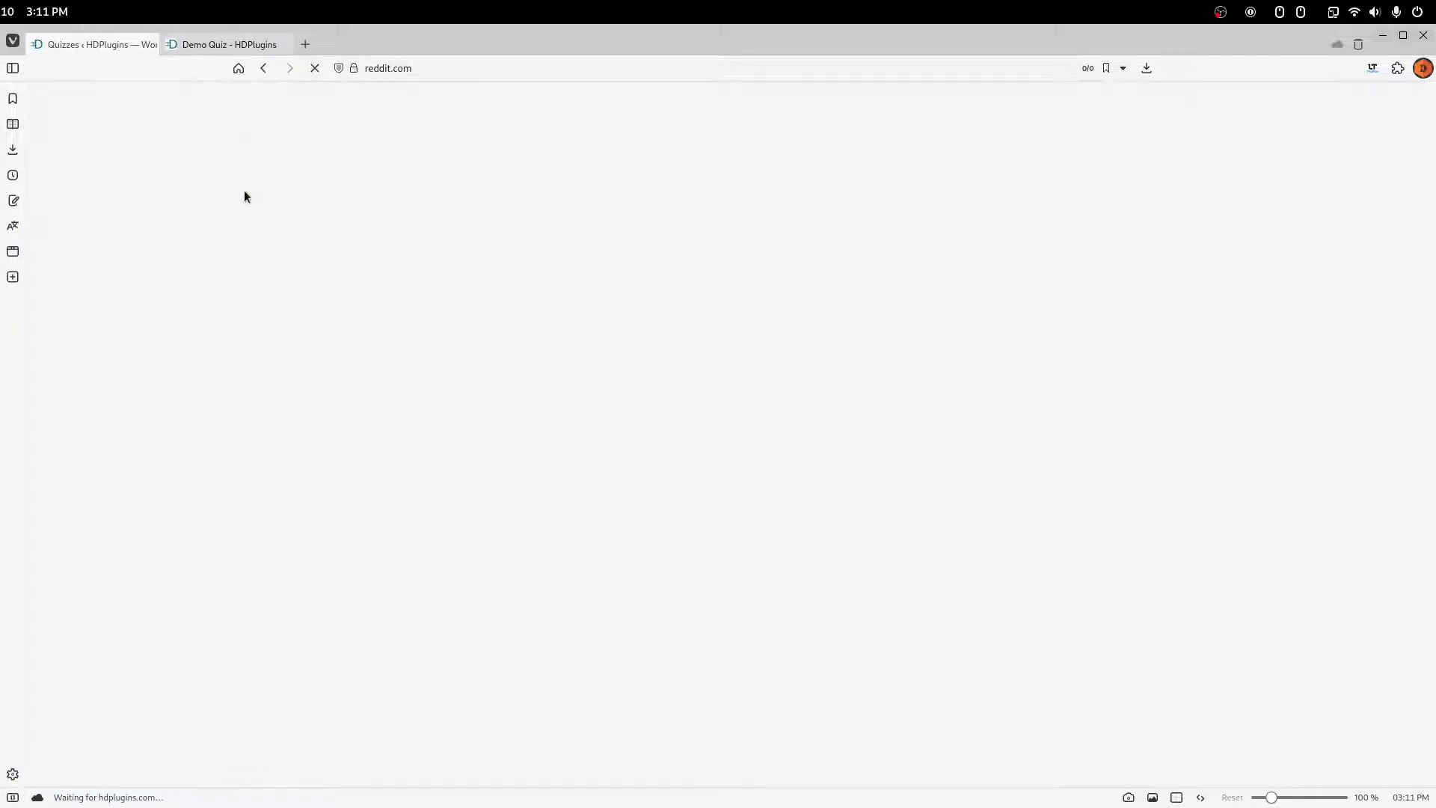
pyautogui.click(206, 45)
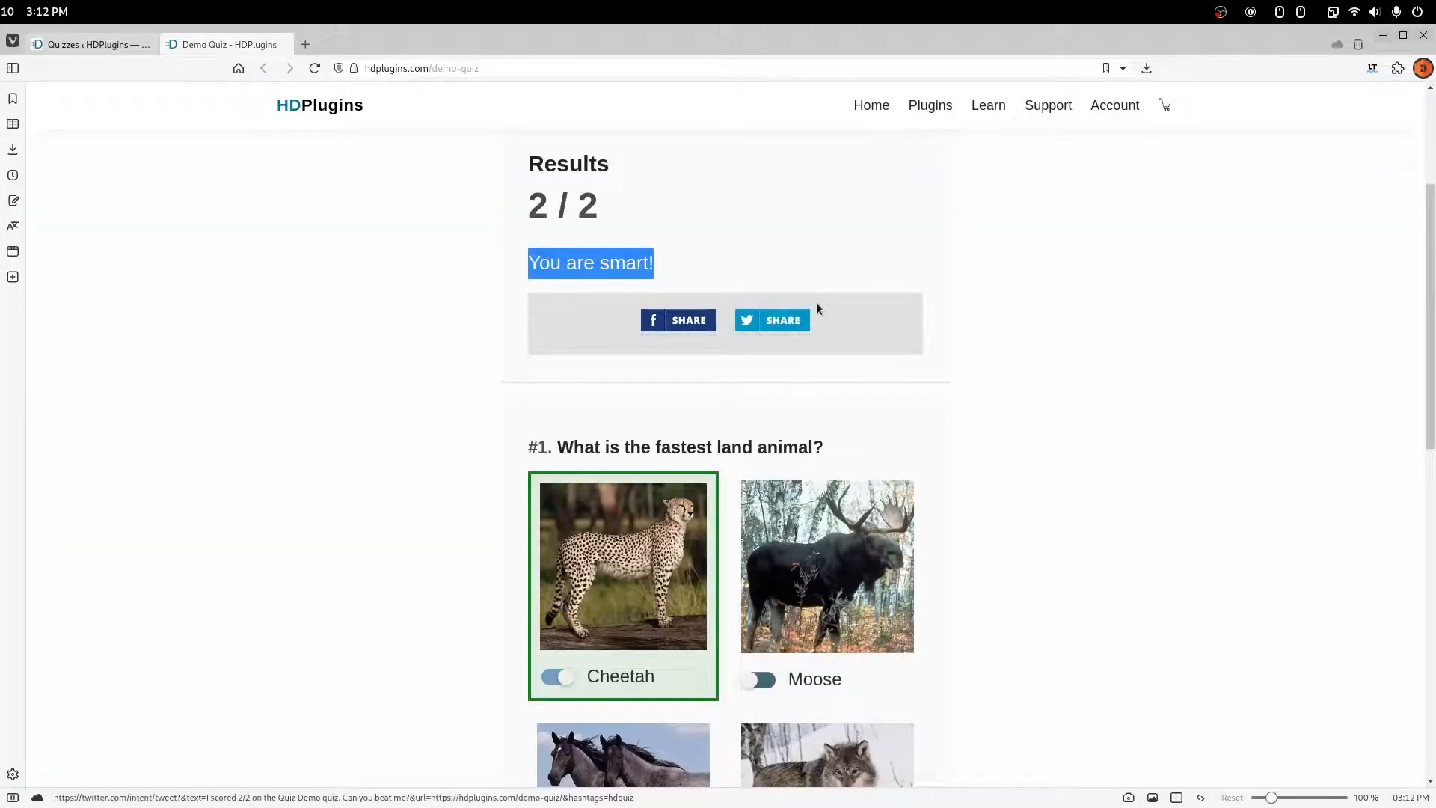
pyautogui.scroll(-3, 585, 319)
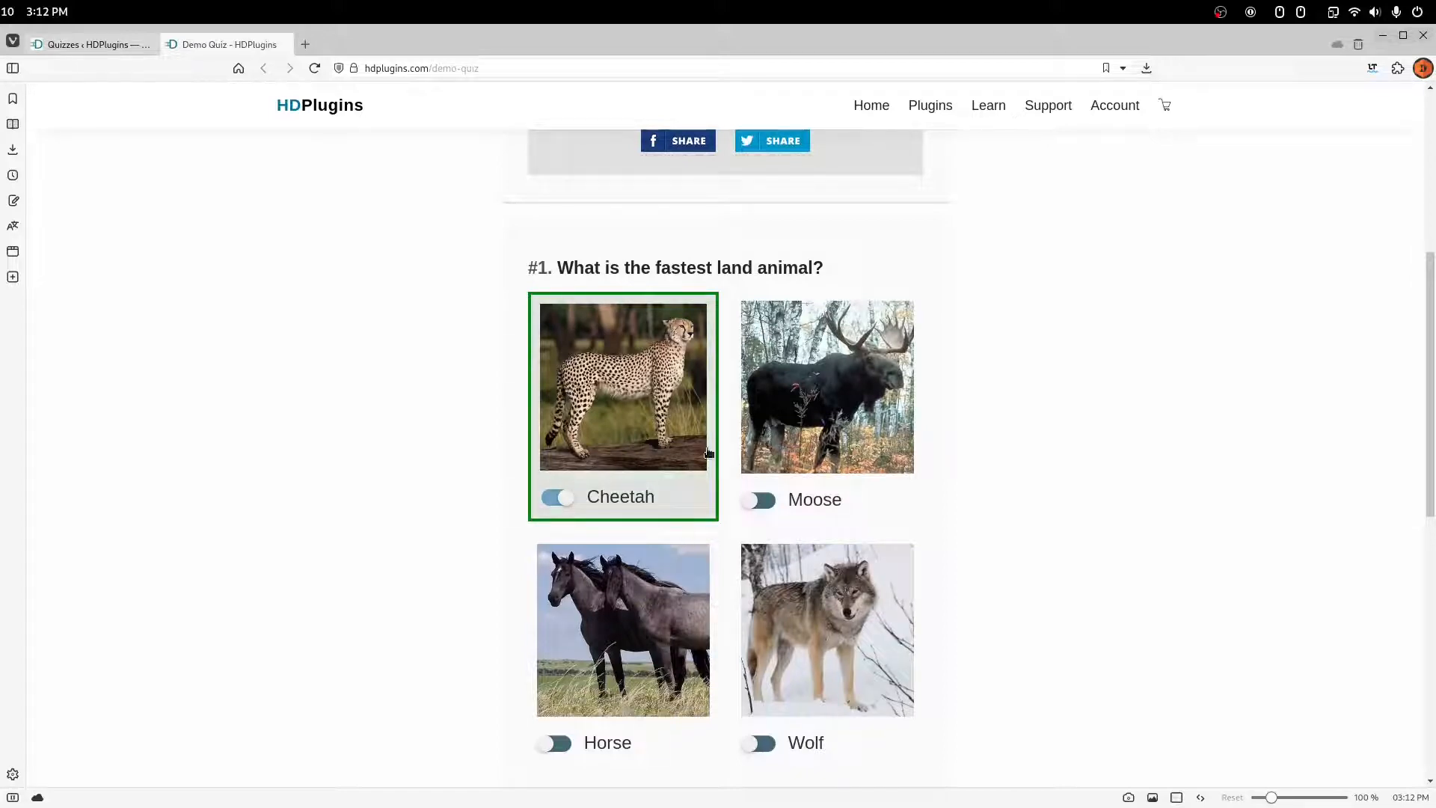
pyautogui.scroll(-8, 929, 580)
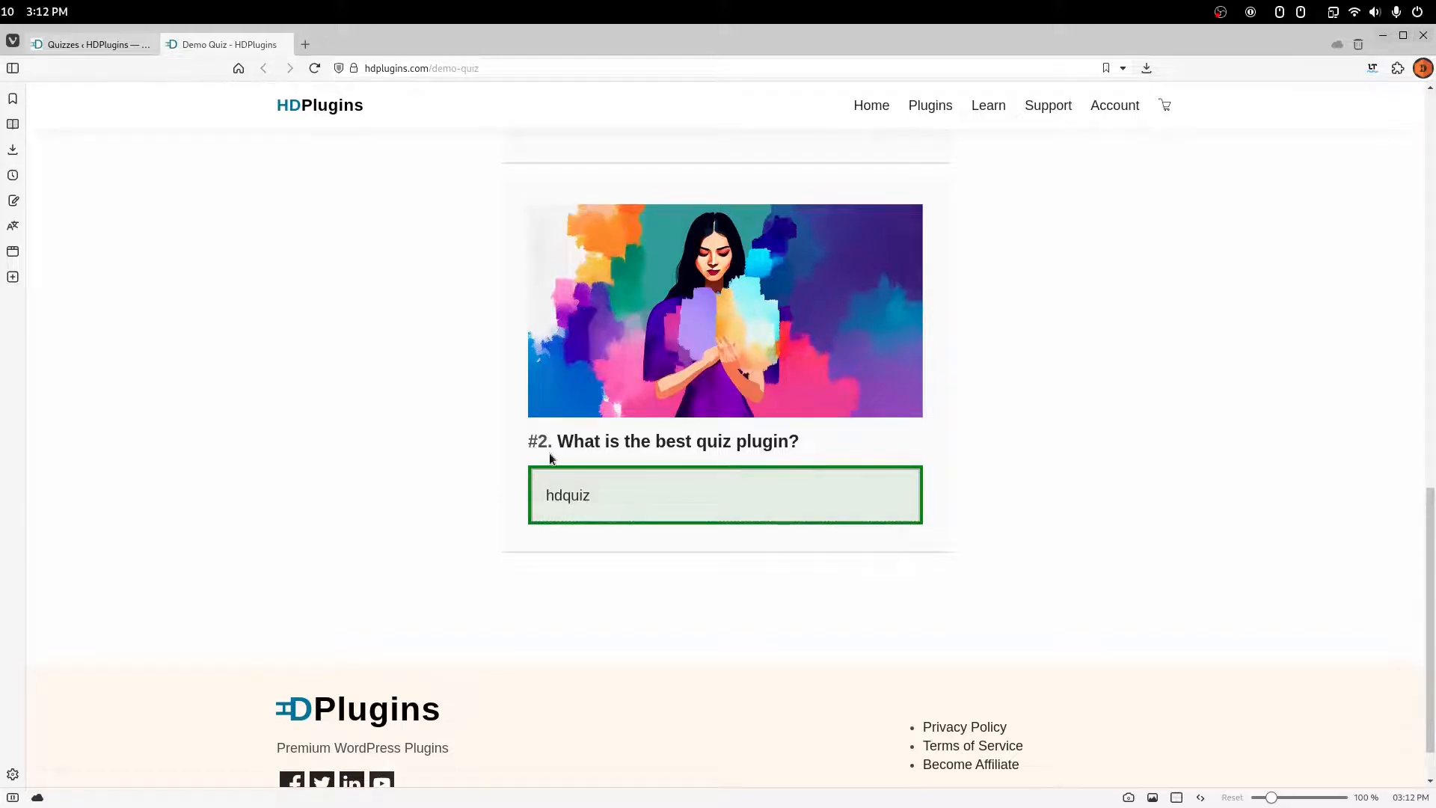
# - Restart the published quiz, answer the fastest land animal question with Moose and go to the next question
pyautogui.press('F5')
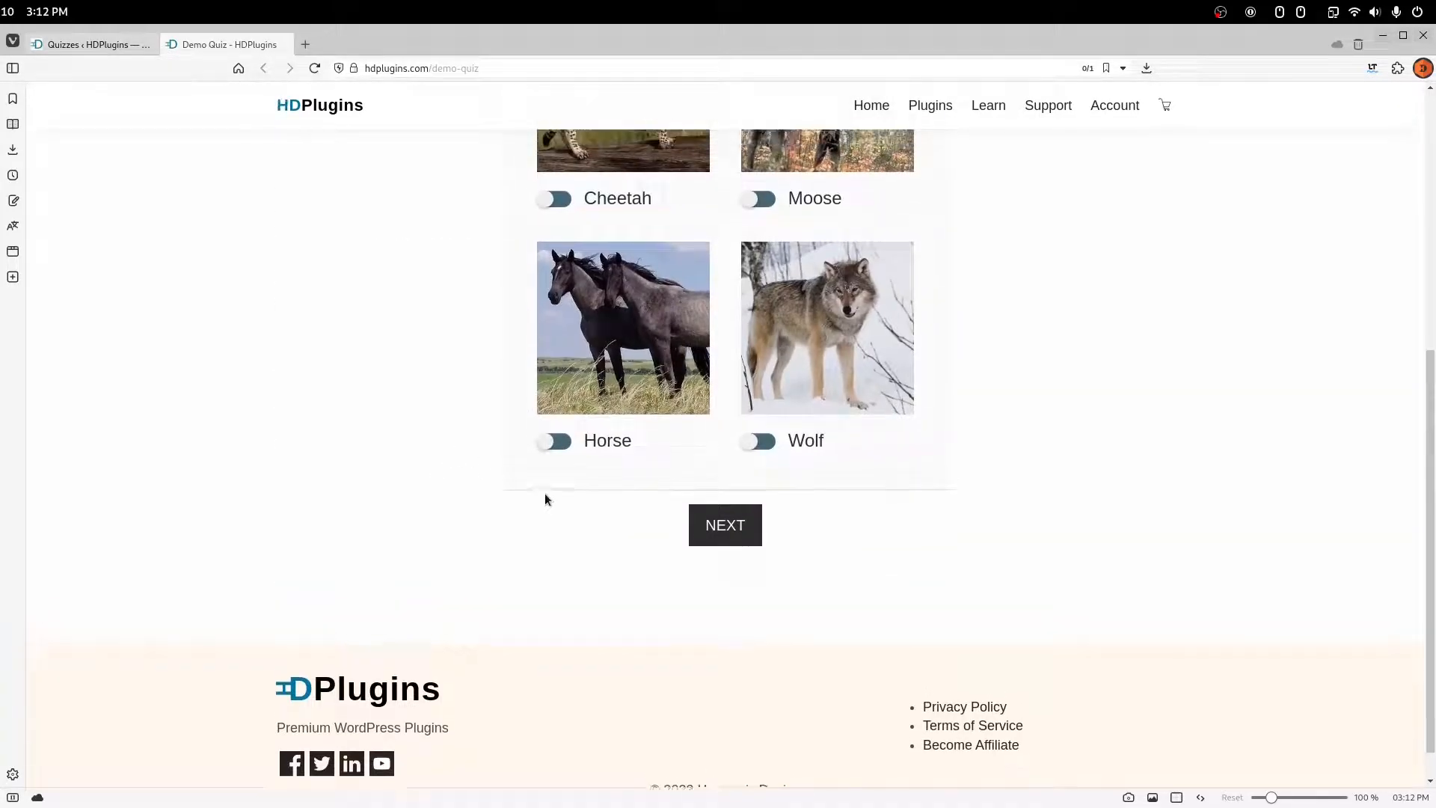
pyautogui.scroll(4, 814, 471)
pyautogui.click(814, 472)
pyautogui.scroll(-3, 813, 471)
pyautogui.click(745, 591)
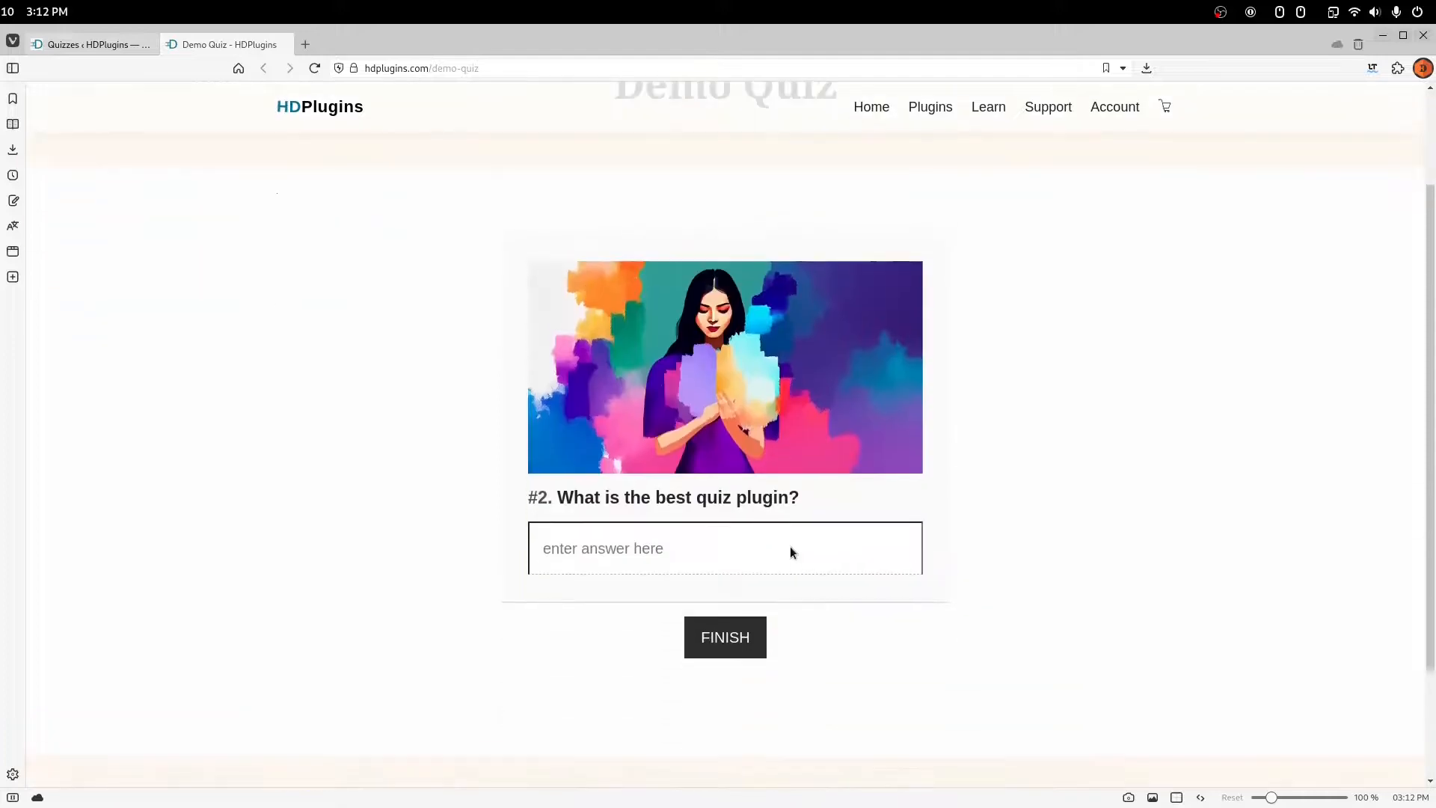
# - Finish the quiz with the quiz plugin question left blank and inspect the marking of both answers
pyautogui.scroll(-2, 790, 550)
pyautogui.click(709, 396)
pyautogui.click(725, 485)
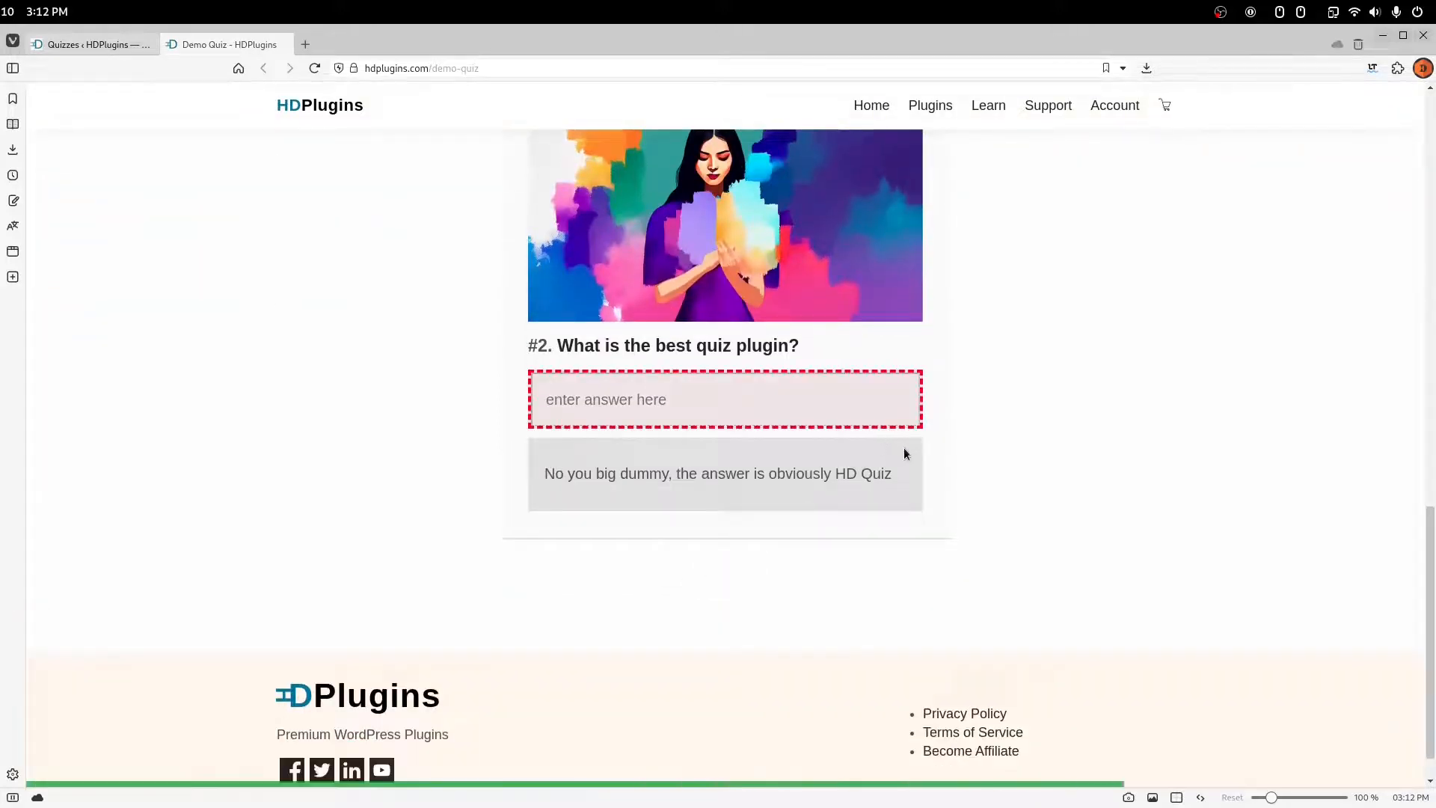
pyautogui.scroll(2, 910, 450)
pyautogui.scroll(7, 909, 450)
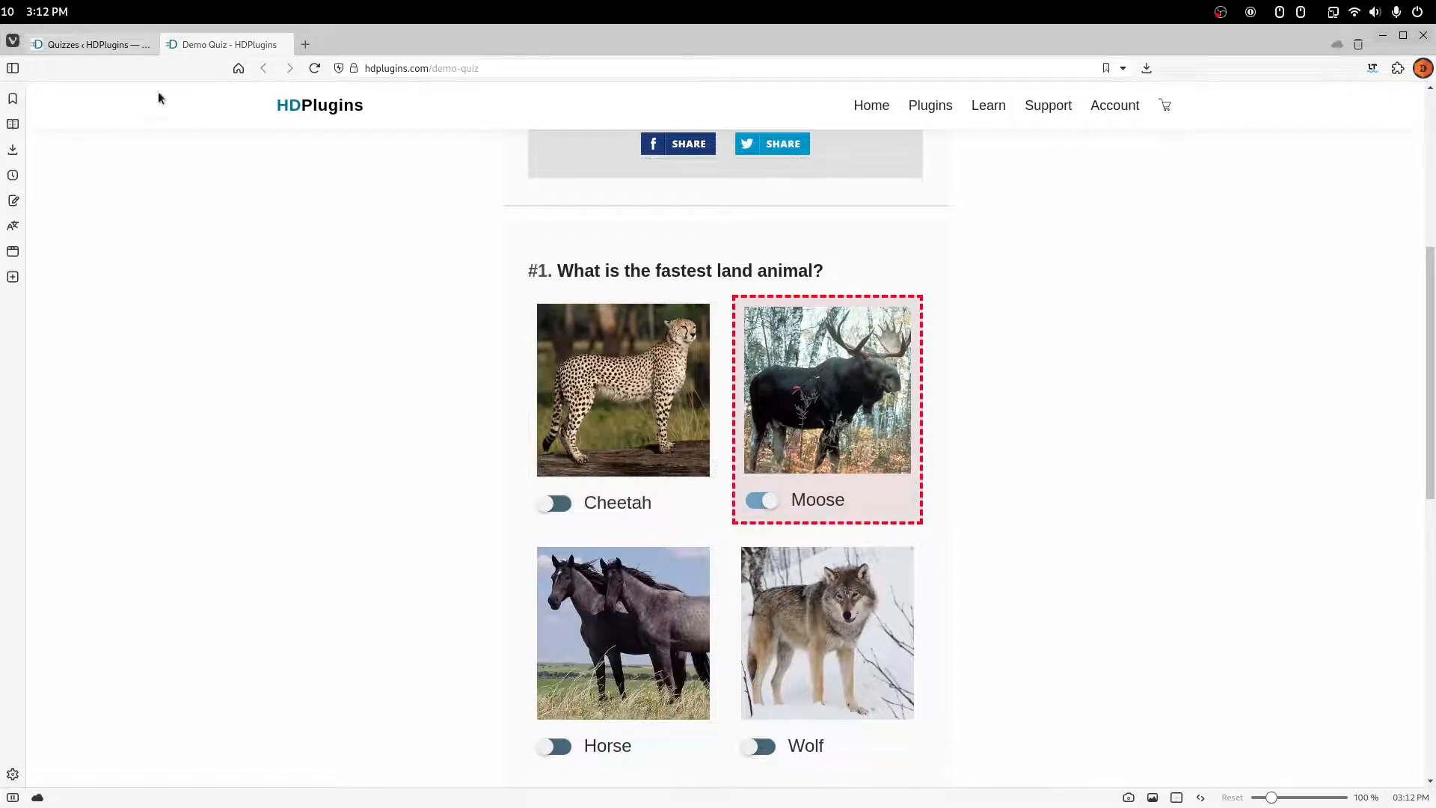
# - Enable Show the correct answers on completion in the Quiz Demo marking settings and save the quiz
pyautogui.click(106, 47)
pyautogui.click(522, 258)
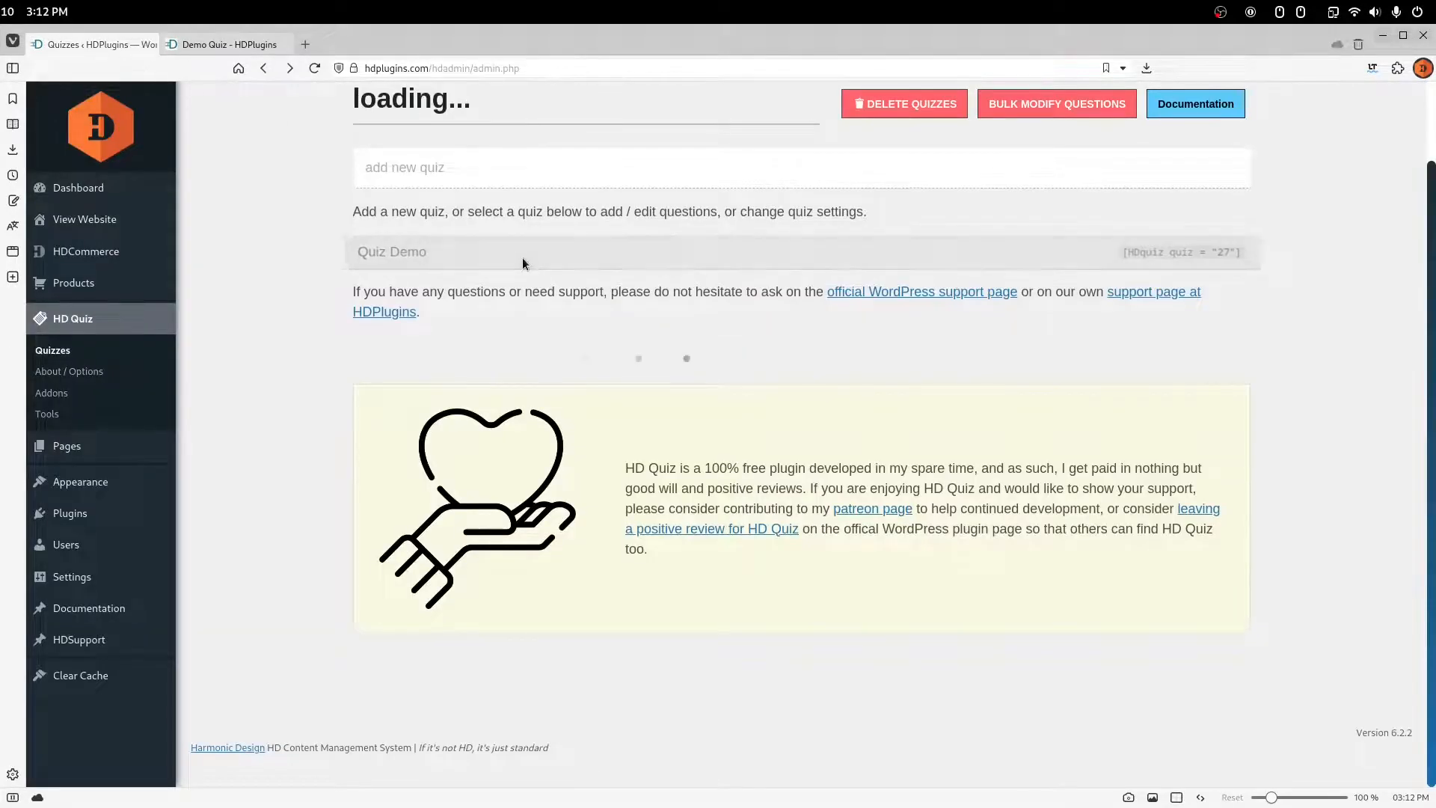
pyautogui.click(518, 282)
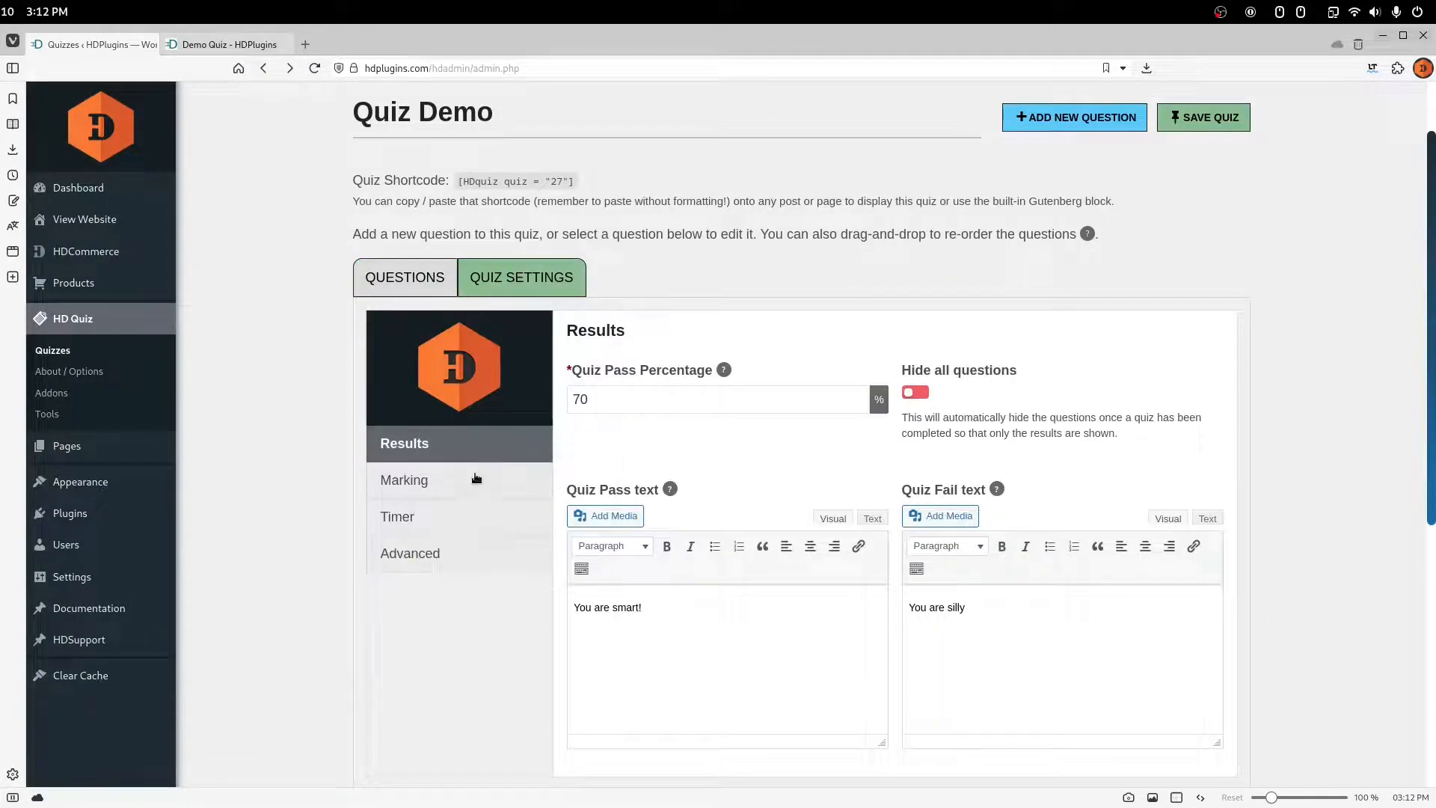
pyautogui.click(477, 480)
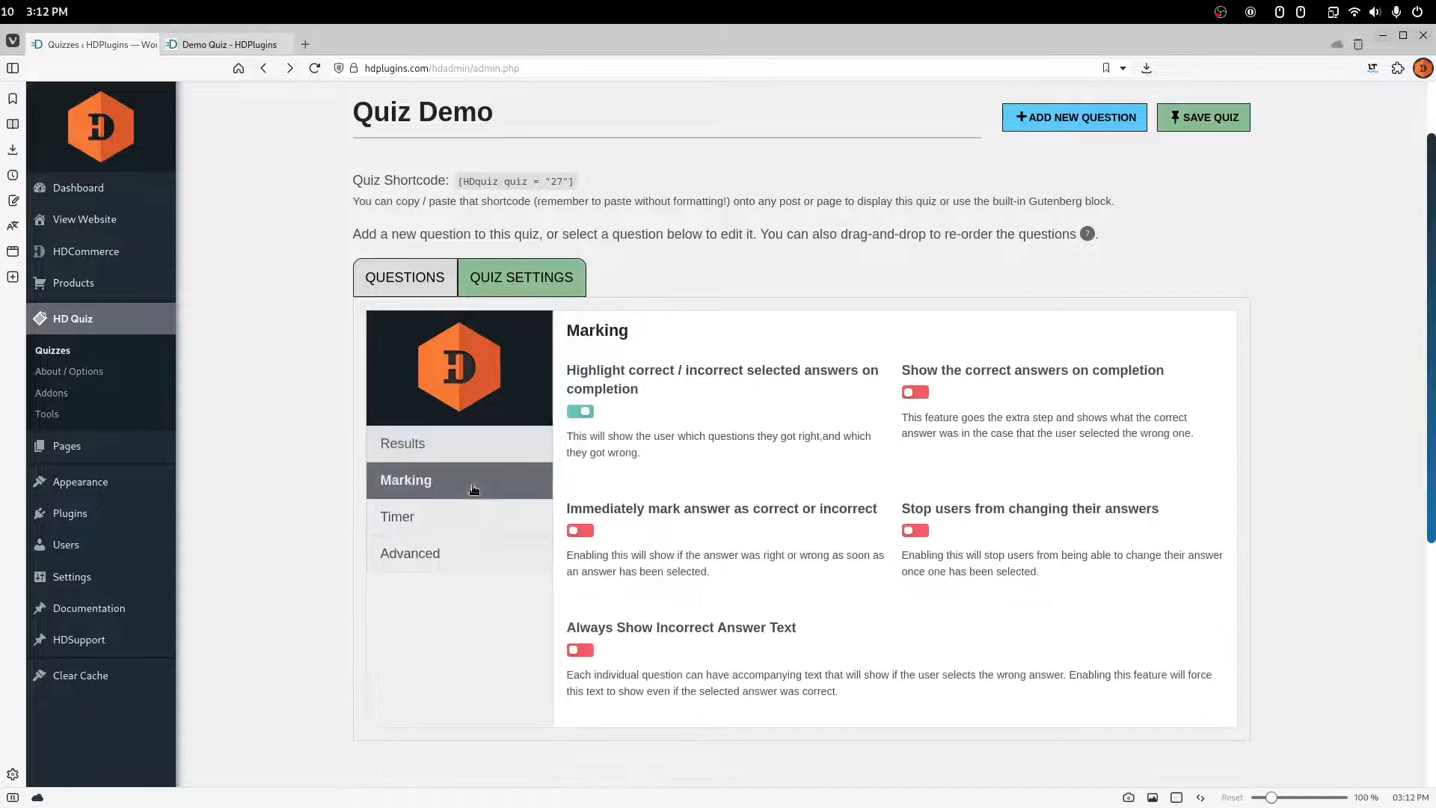
pyautogui.click(916, 394)
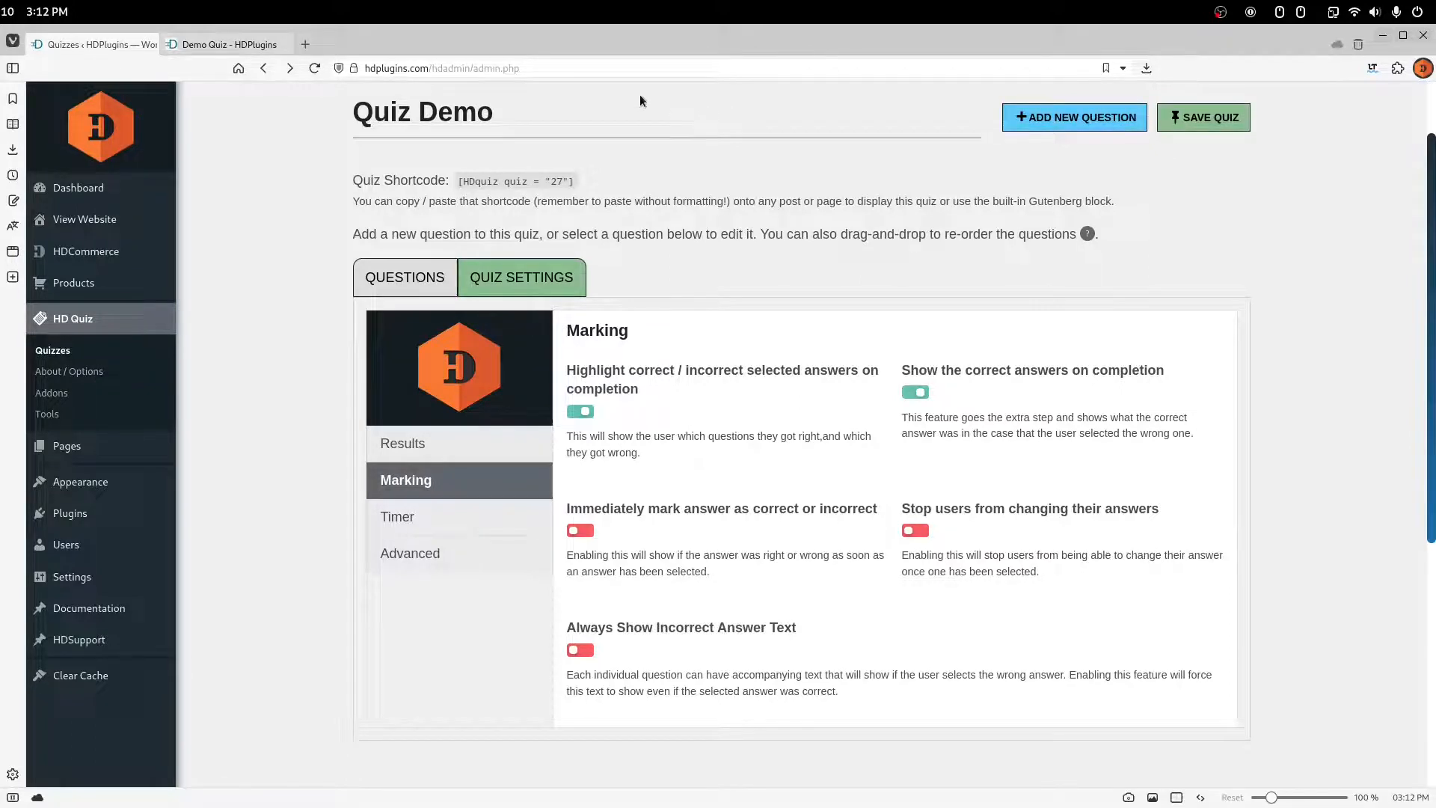
pyautogui.click(1193, 126)
pyautogui.scroll(2, 826, 264)
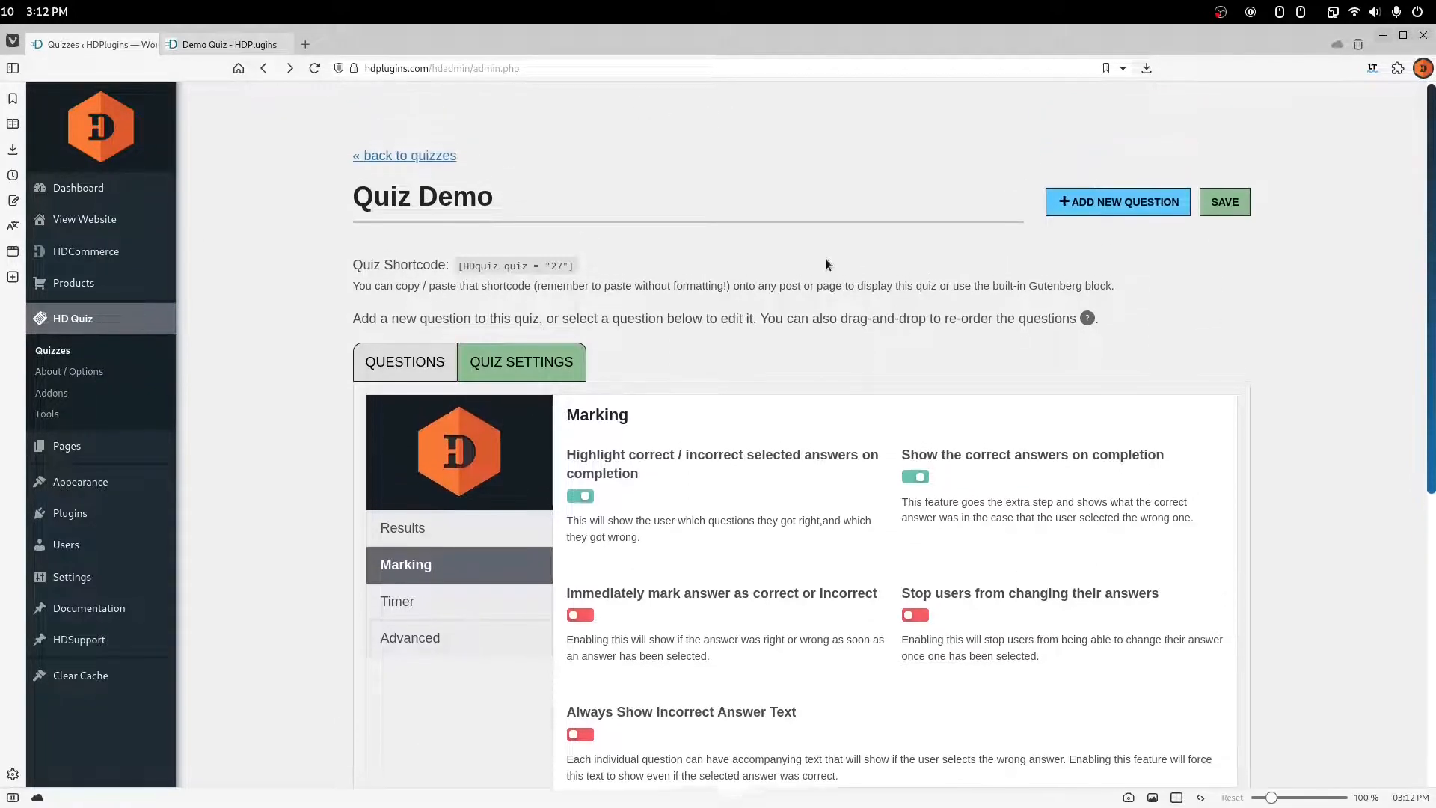
# - Reload the published quiz, answer the first question with Moose, finish with the second left blank and inspect how the answers are marked
pyautogui.click(217, 45)
pyautogui.press('F5')
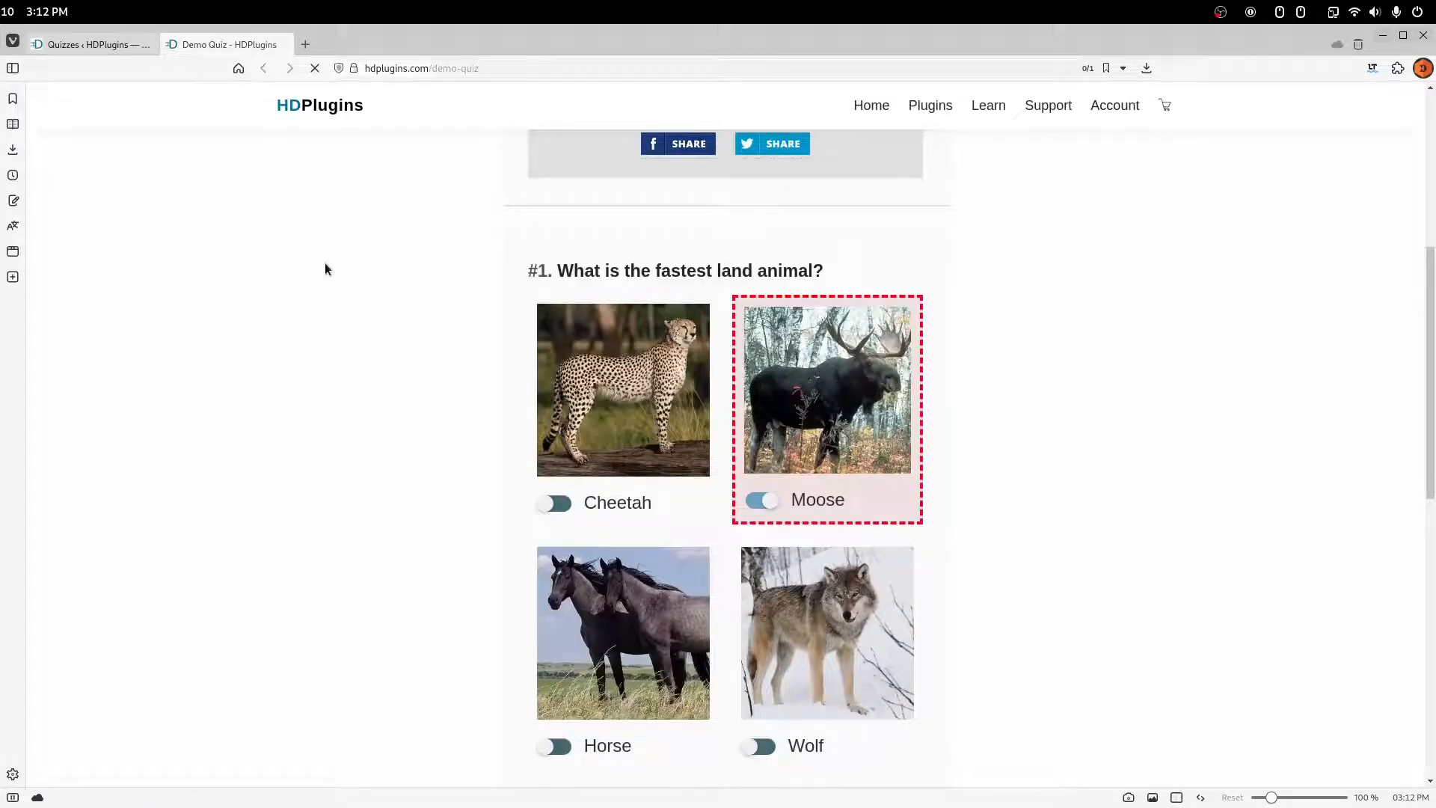
pyautogui.scroll(3, 635, 520)
pyautogui.click(888, 479)
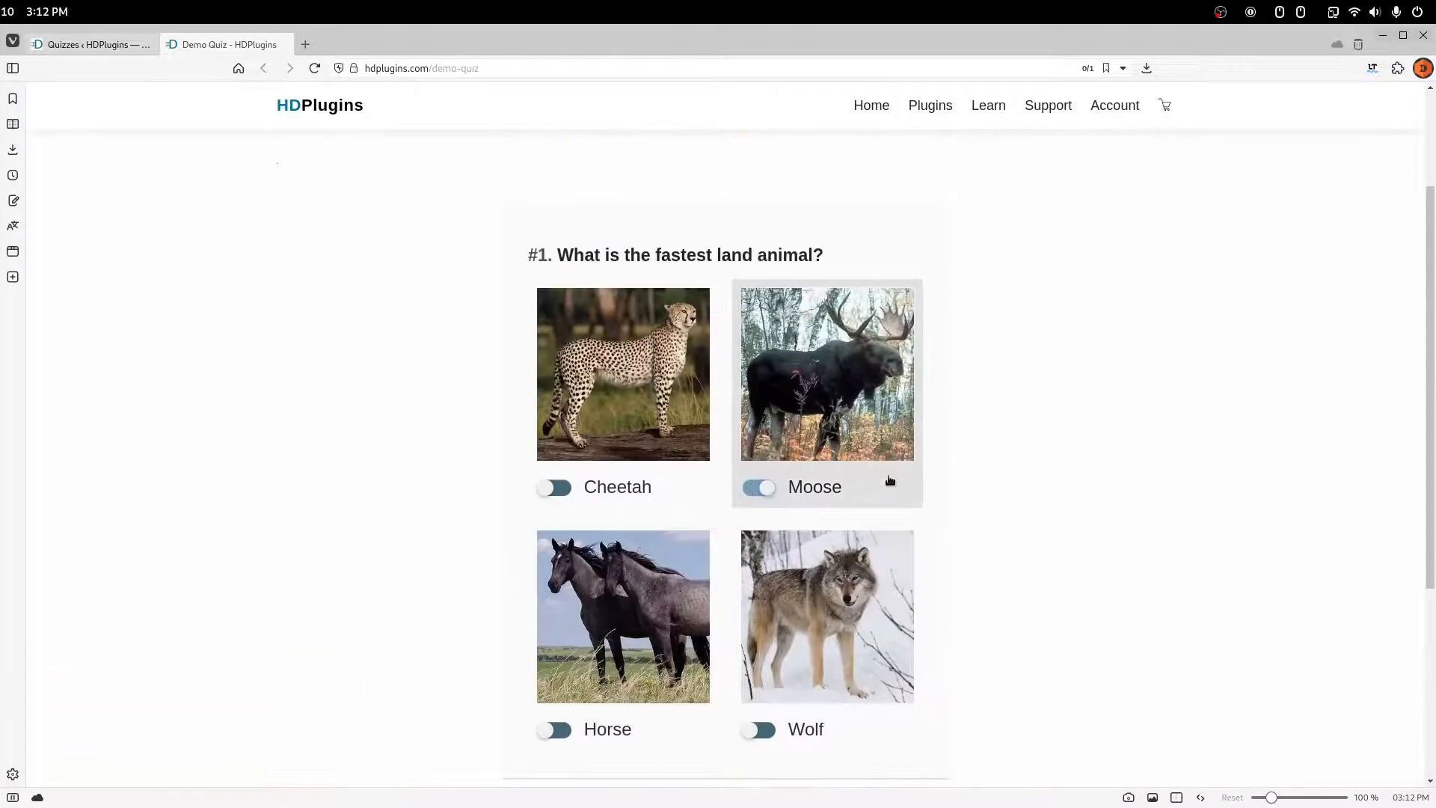
pyautogui.scroll(-4, 822, 524)
pyautogui.click(724, 553)
pyautogui.scroll(-2, 859, 516)
pyautogui.click(750, 493)
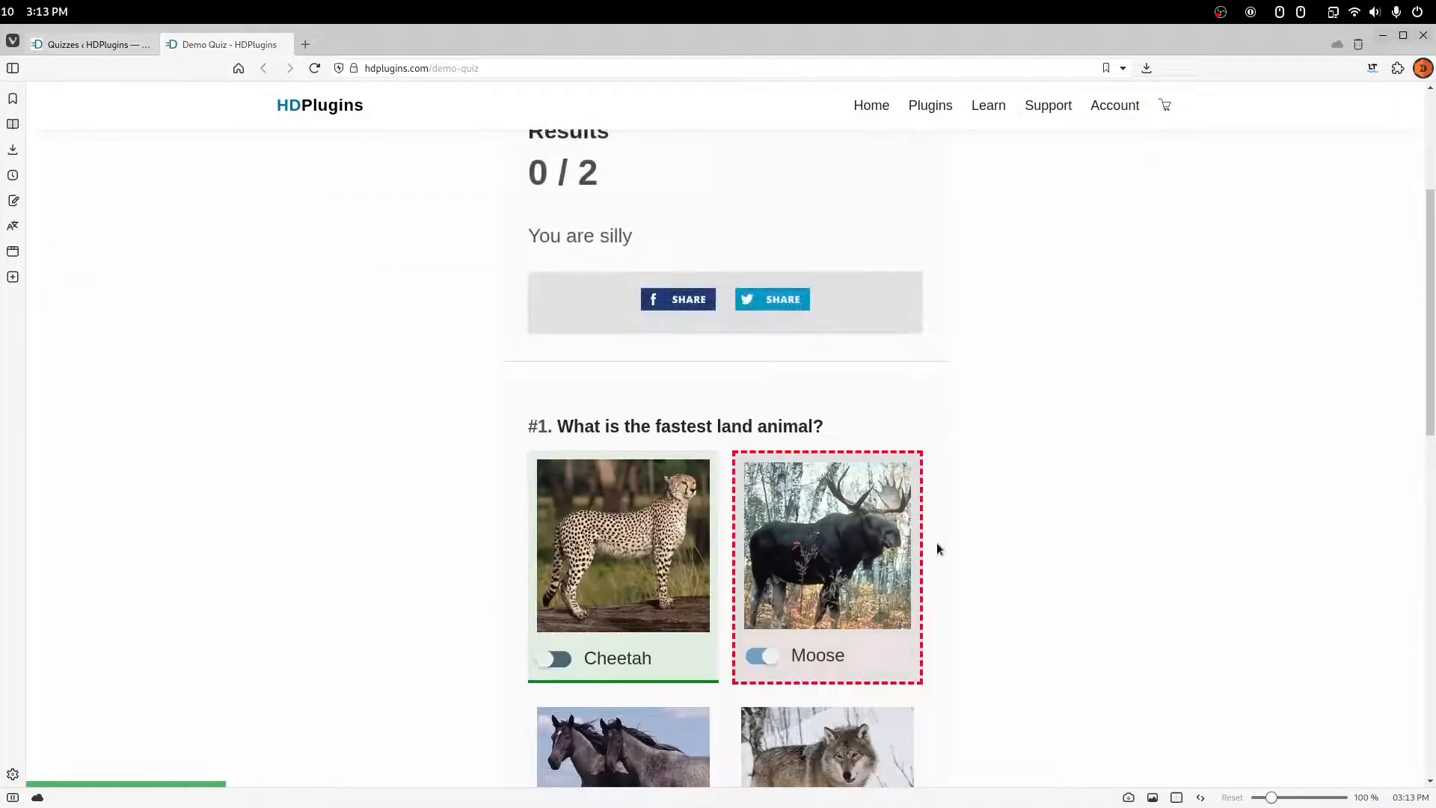
pyautogui.scroll(-2, 927, 522)
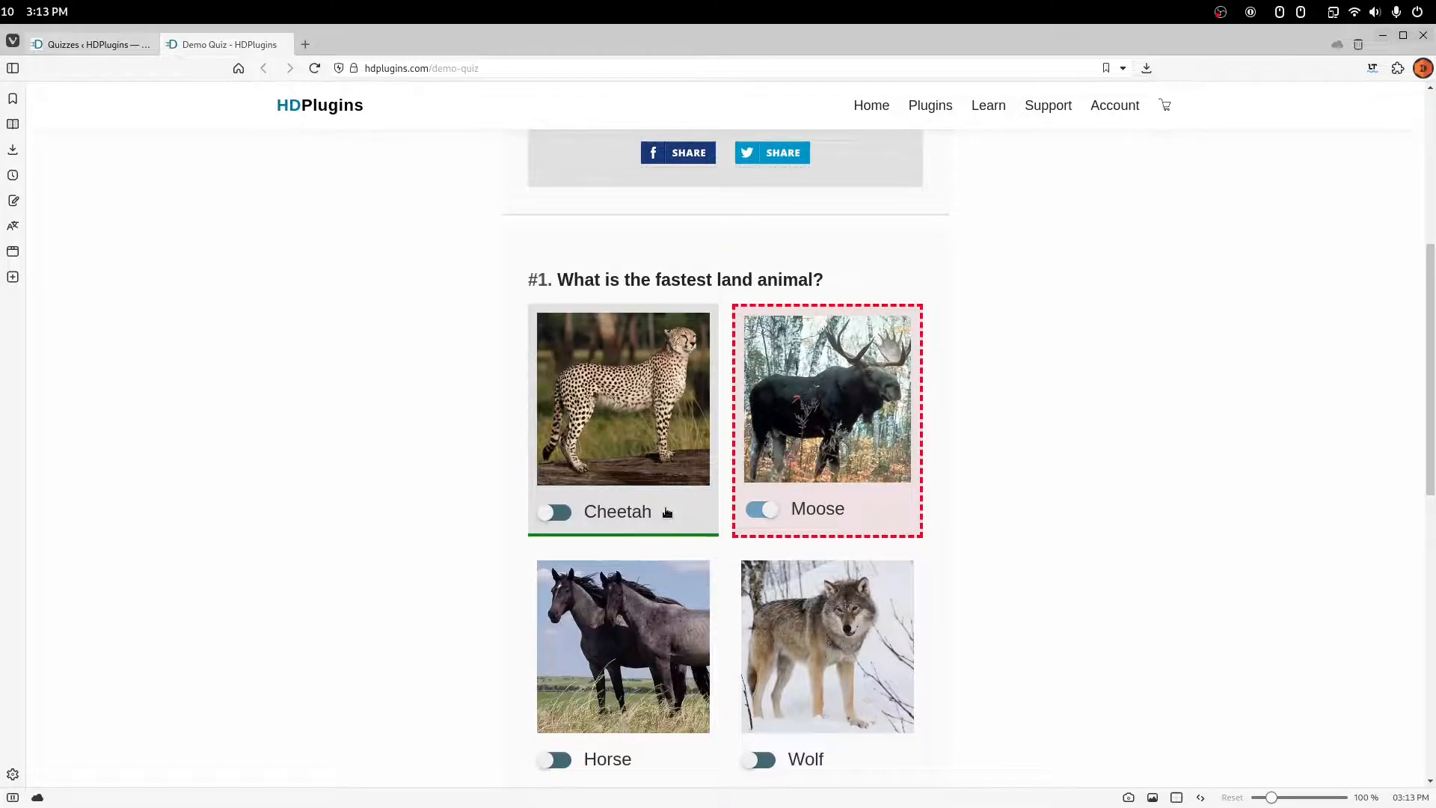
# - Enable immediate answer marking, Stop users from changing their answers and Always Show Incorrect Answer Text for Quiz Demo, and save
pyautogui.click(90, 44)
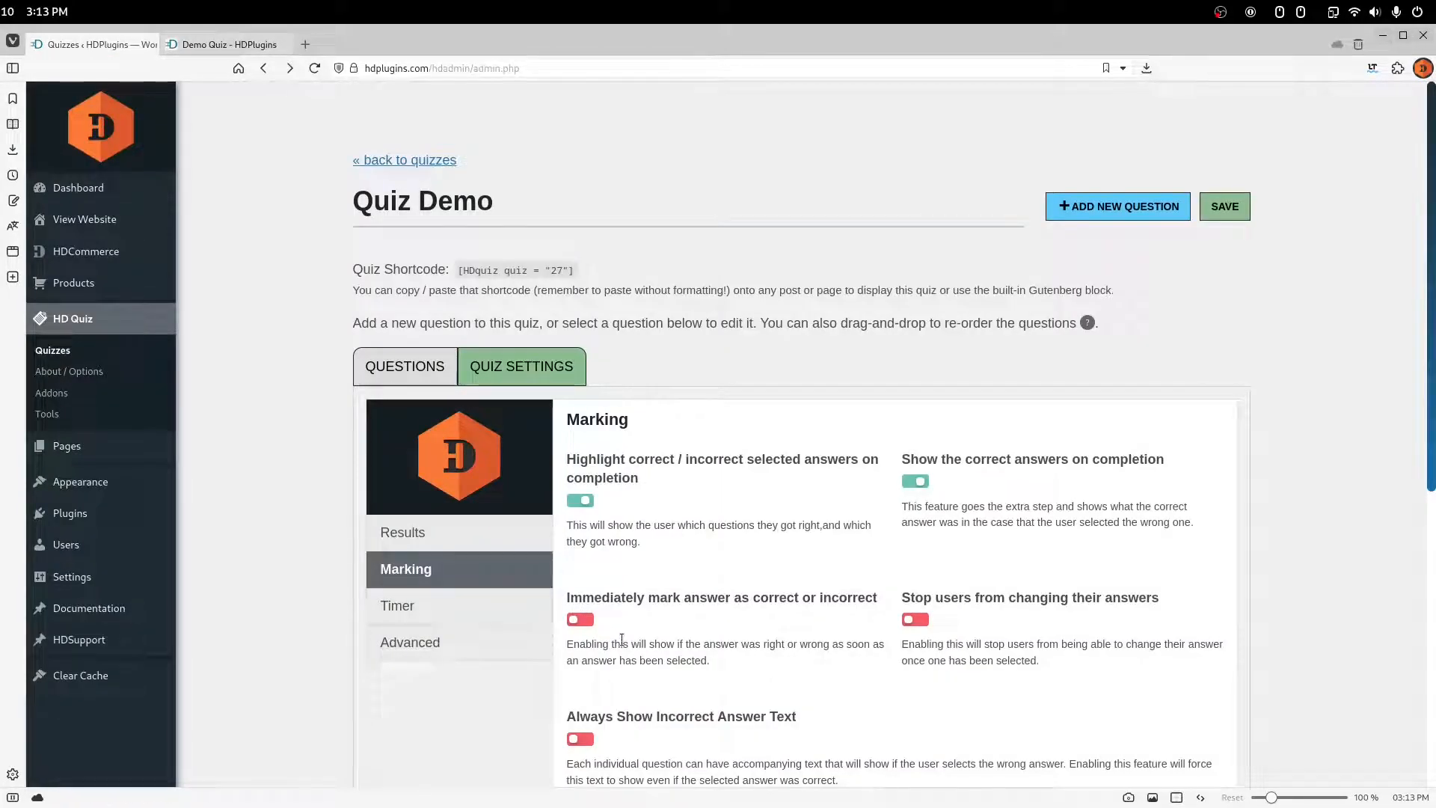
pyautogui.scroll(-1, 650, 614)
pyautogui.scroll(-2, 650, 614)
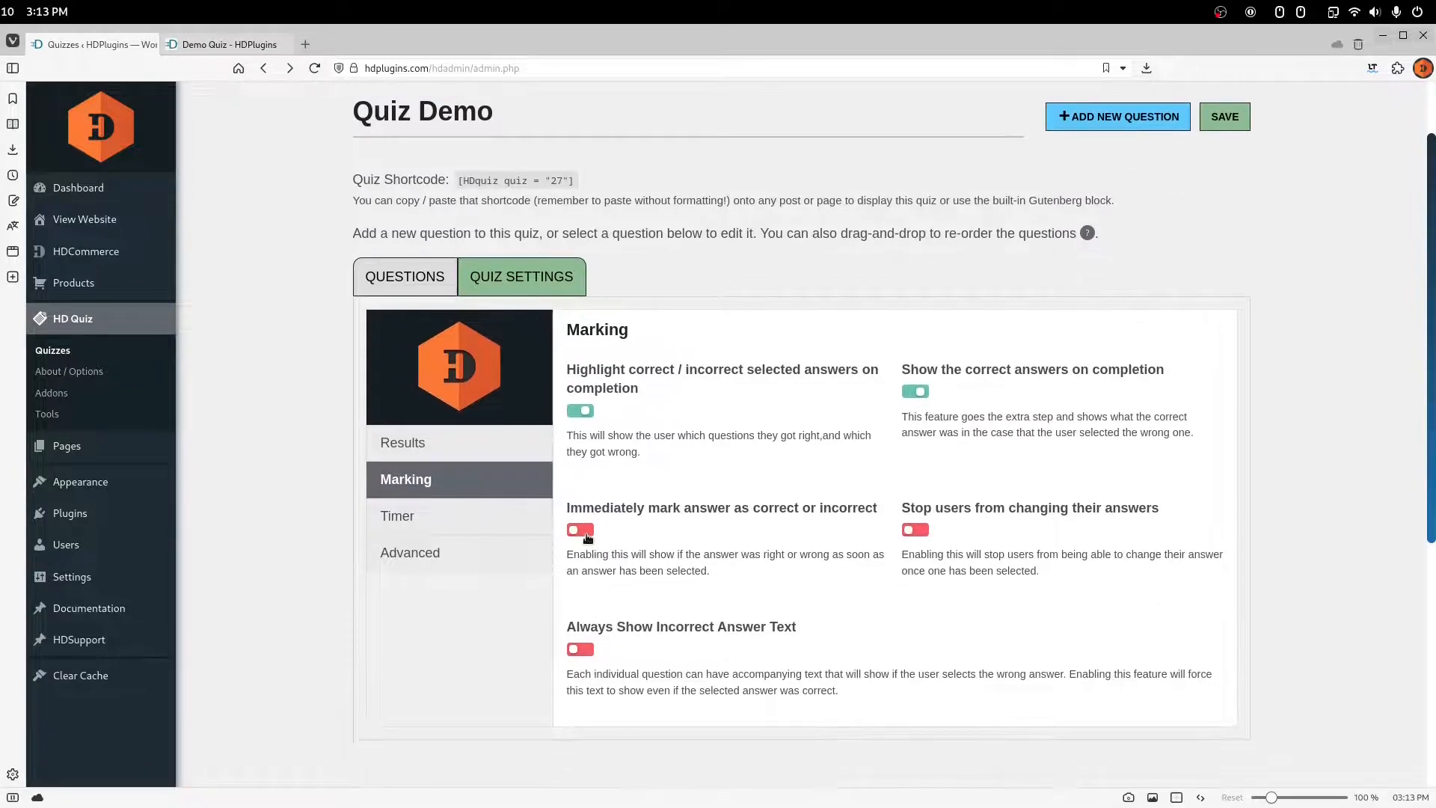
pyautogui.click(587, 531)
pyautogui.click(580, 649)
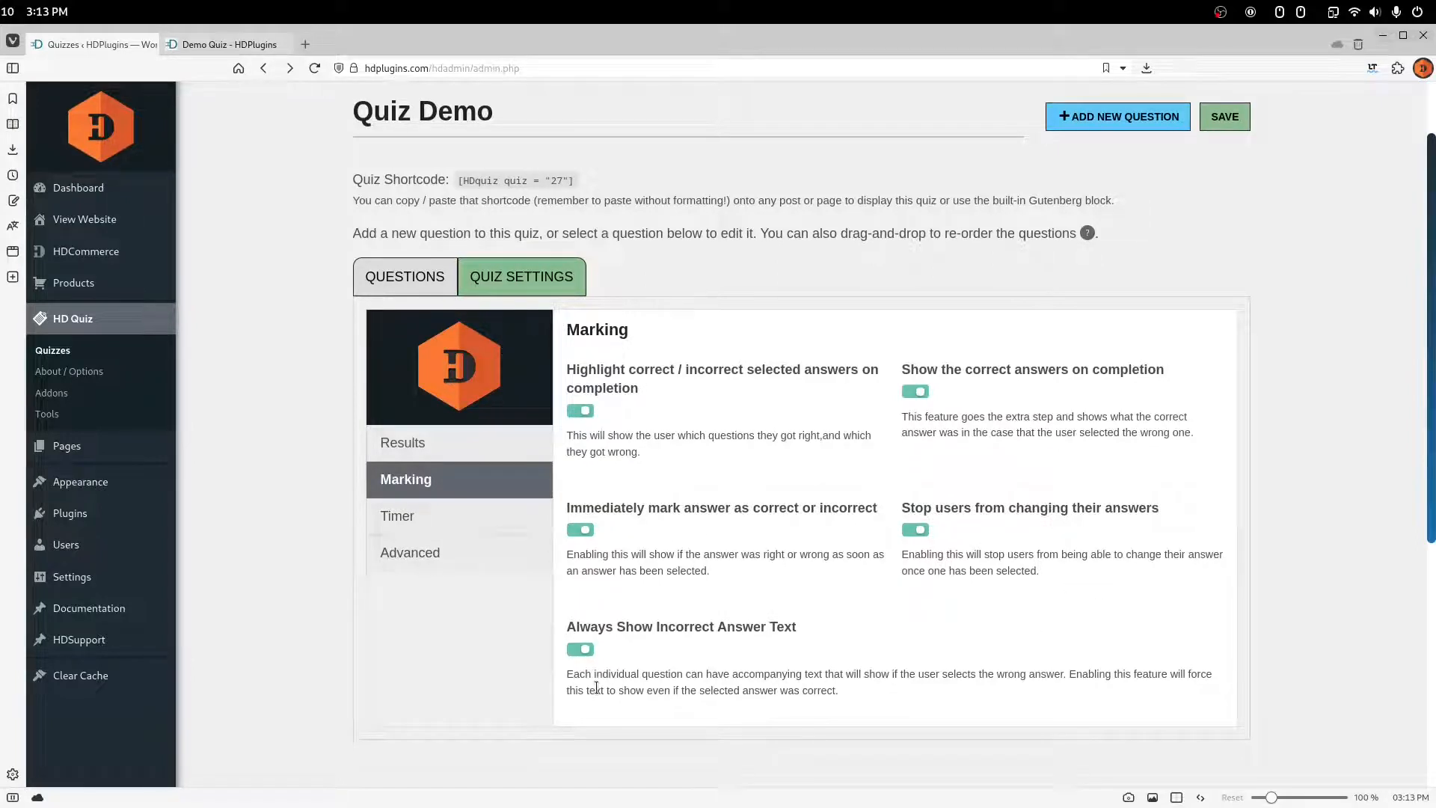
pyautogui.click(1225, 117)
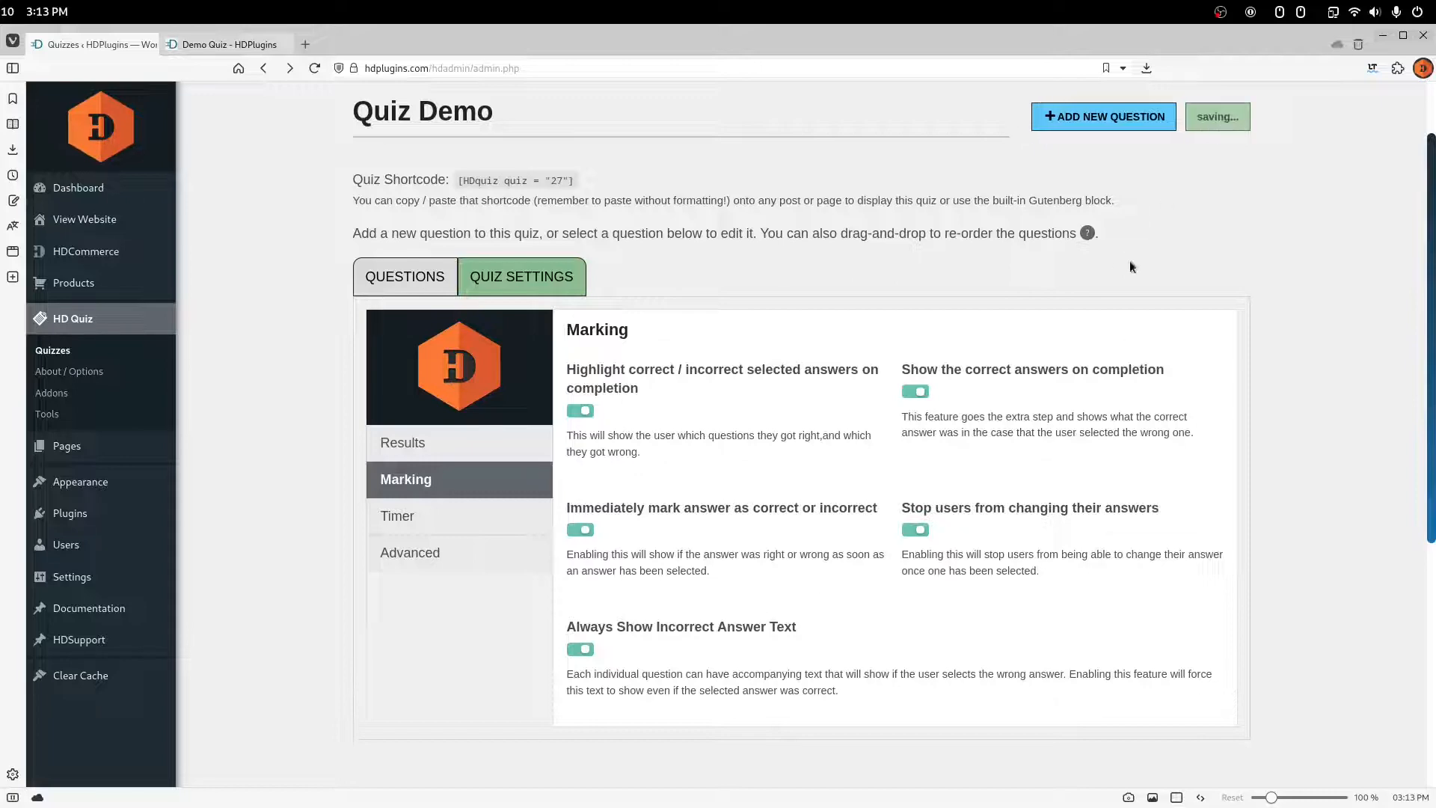
# - Reload the published quiz and answer the fastest land animal question with Cheetah to check the immediate marking
pyautogui.click(225, 44)
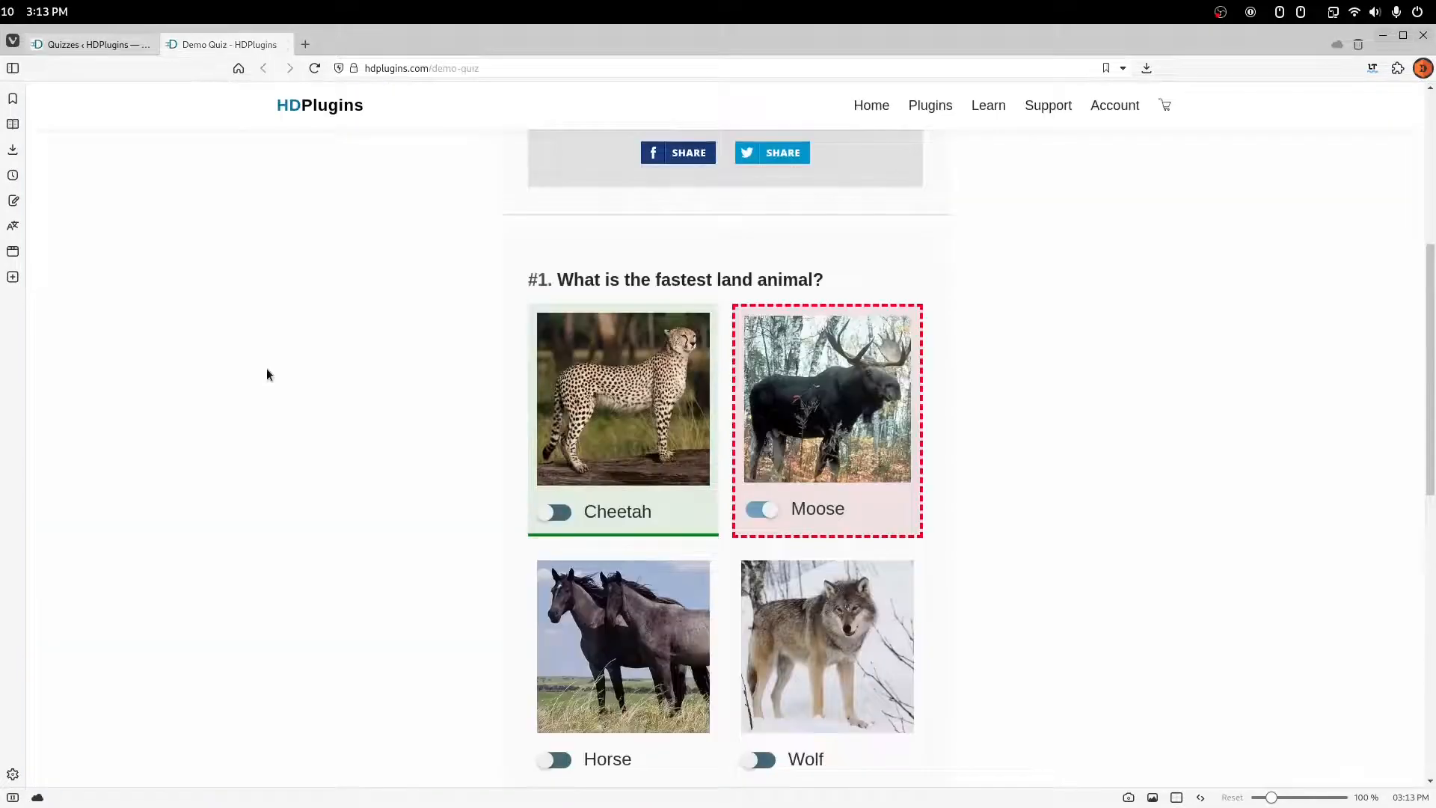
pyautogui.press('F5')
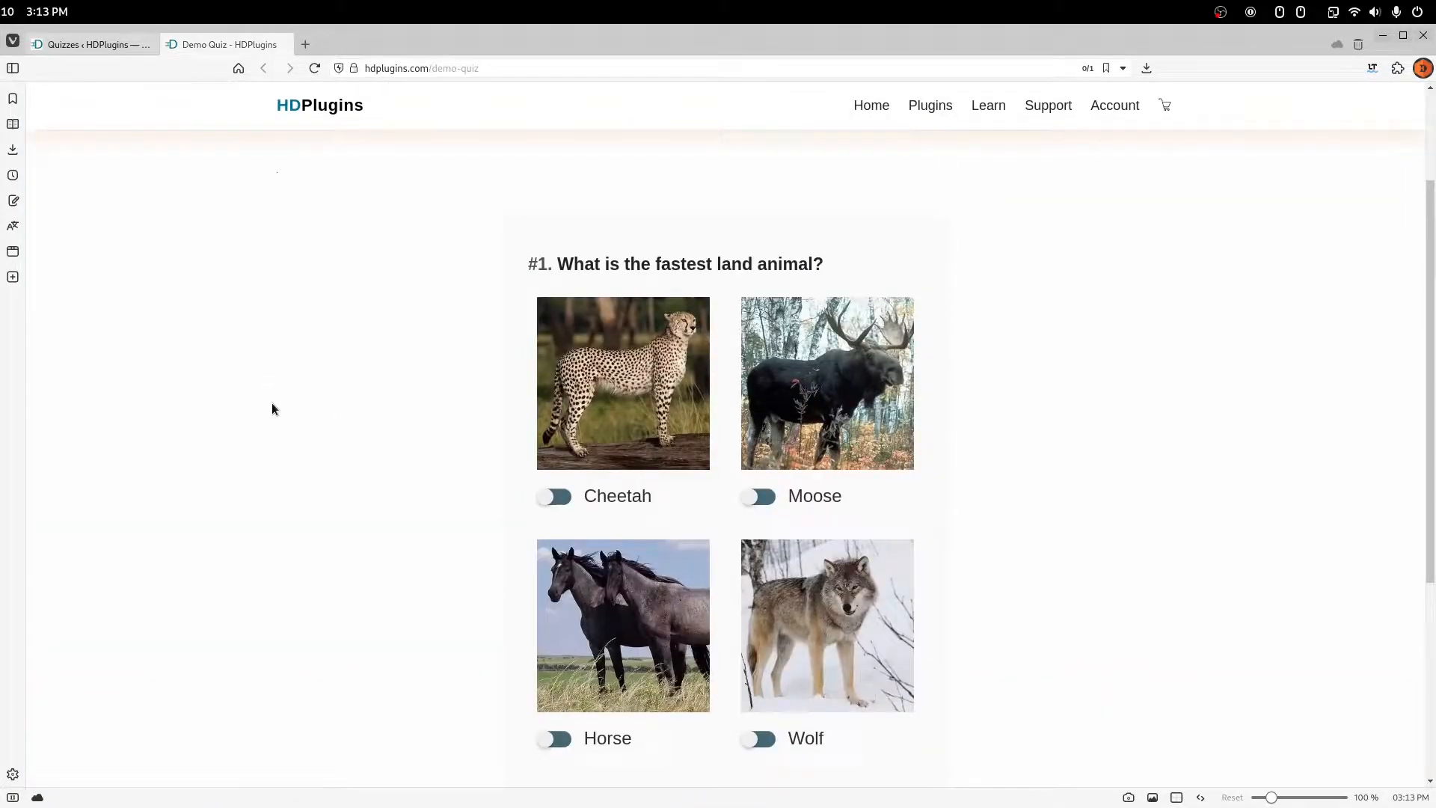
pyautogui.click(634, 399)
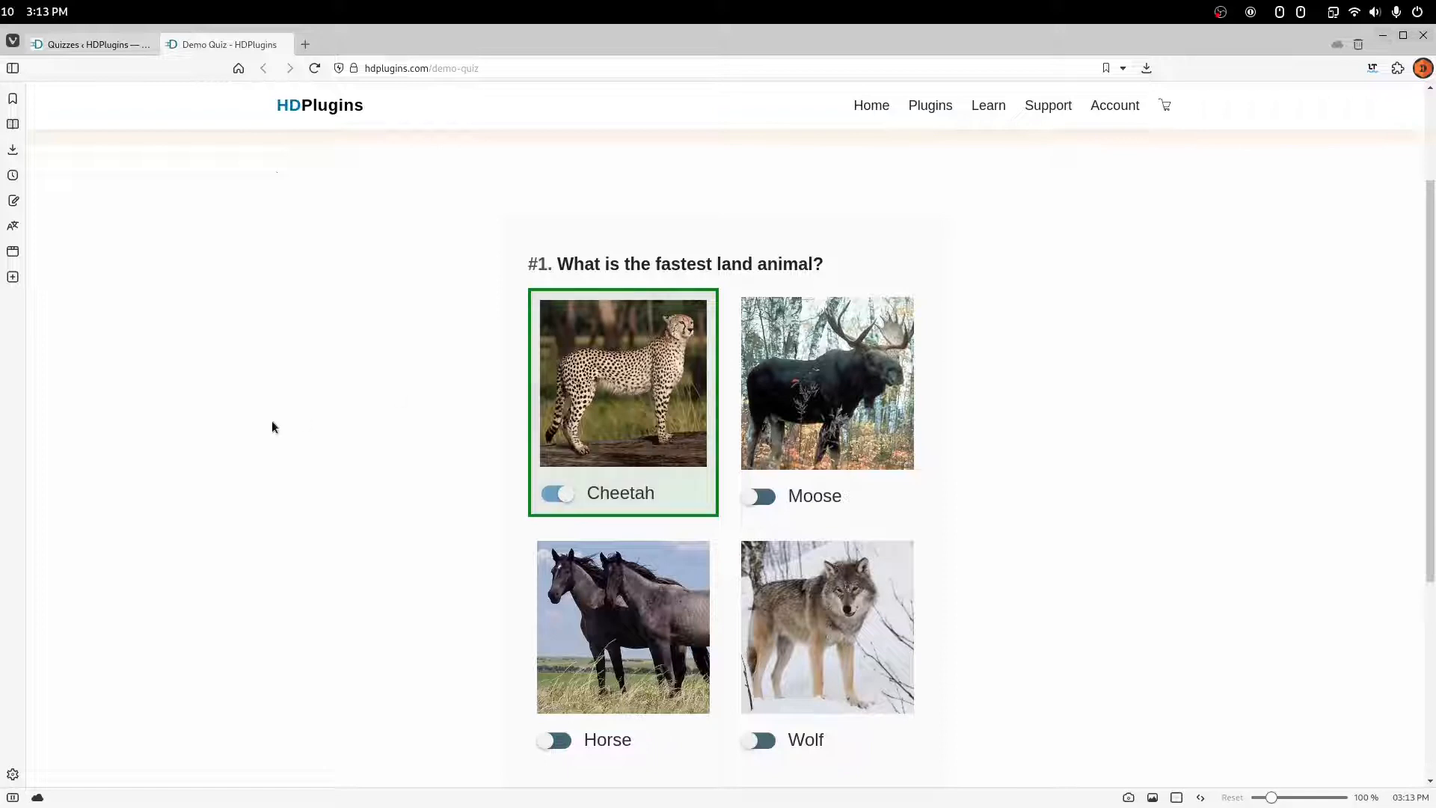
# - Restart the published quiz, answer the fastest land animal question with Wolf and go to the next question
pyautogui.press('F5')
pyautogui.click(783, 602)
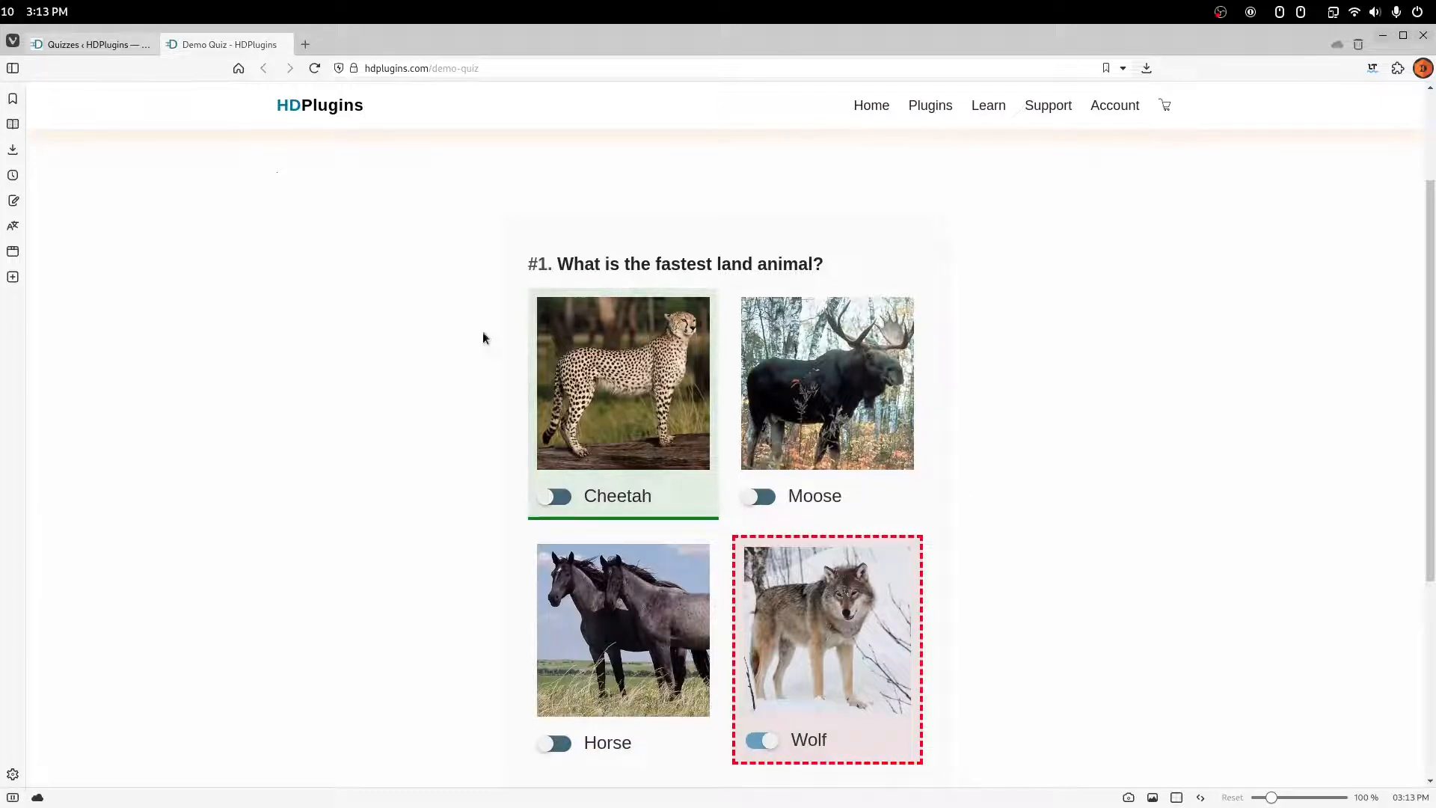
pyautogui.scroll(-5, 524, 374)
pyautogui.click(729, 499)
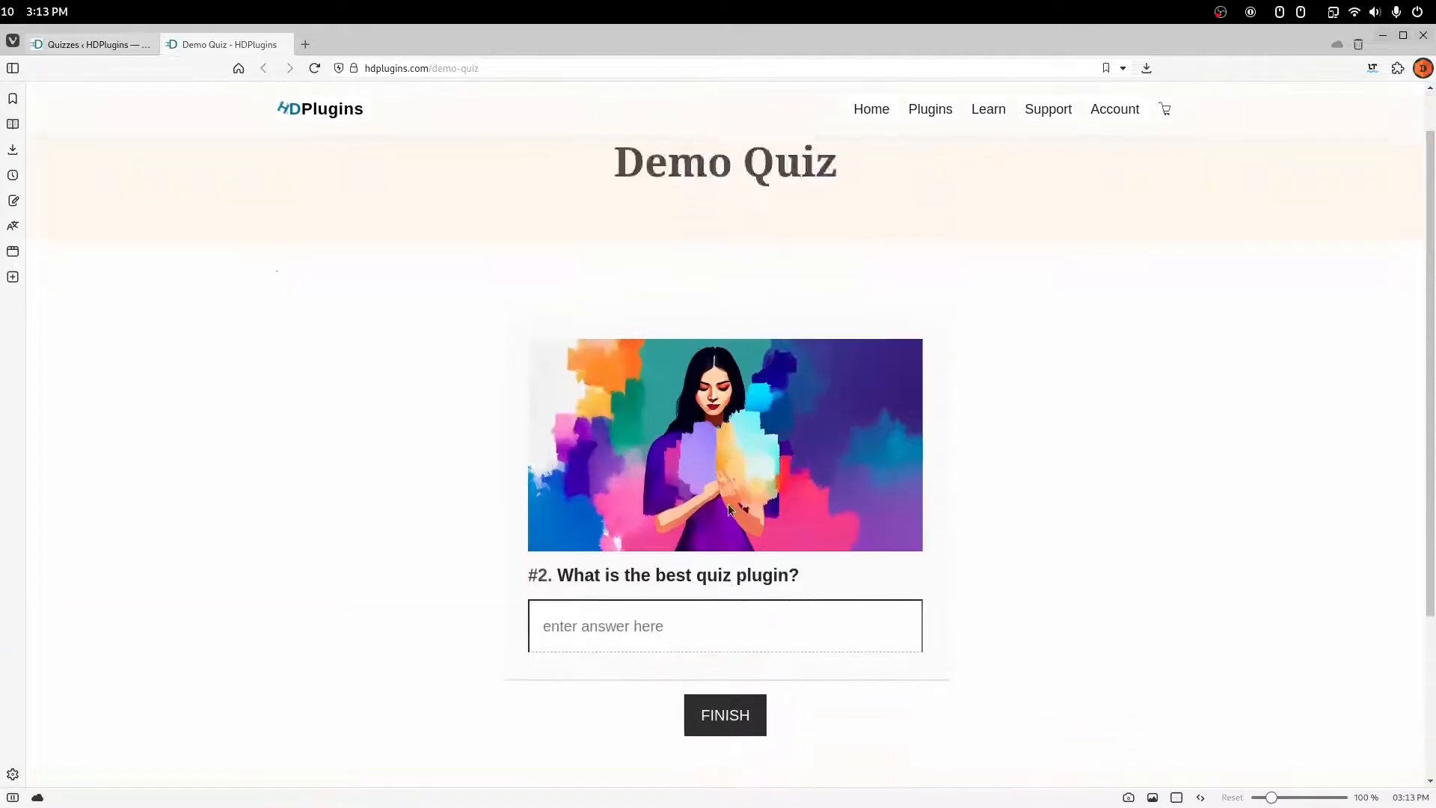
# - Answer the quiz plugin question with hdquiz and compare the text under it with the Always Show Incorrect Answer Text setting
pyautogui.click(657, 438)
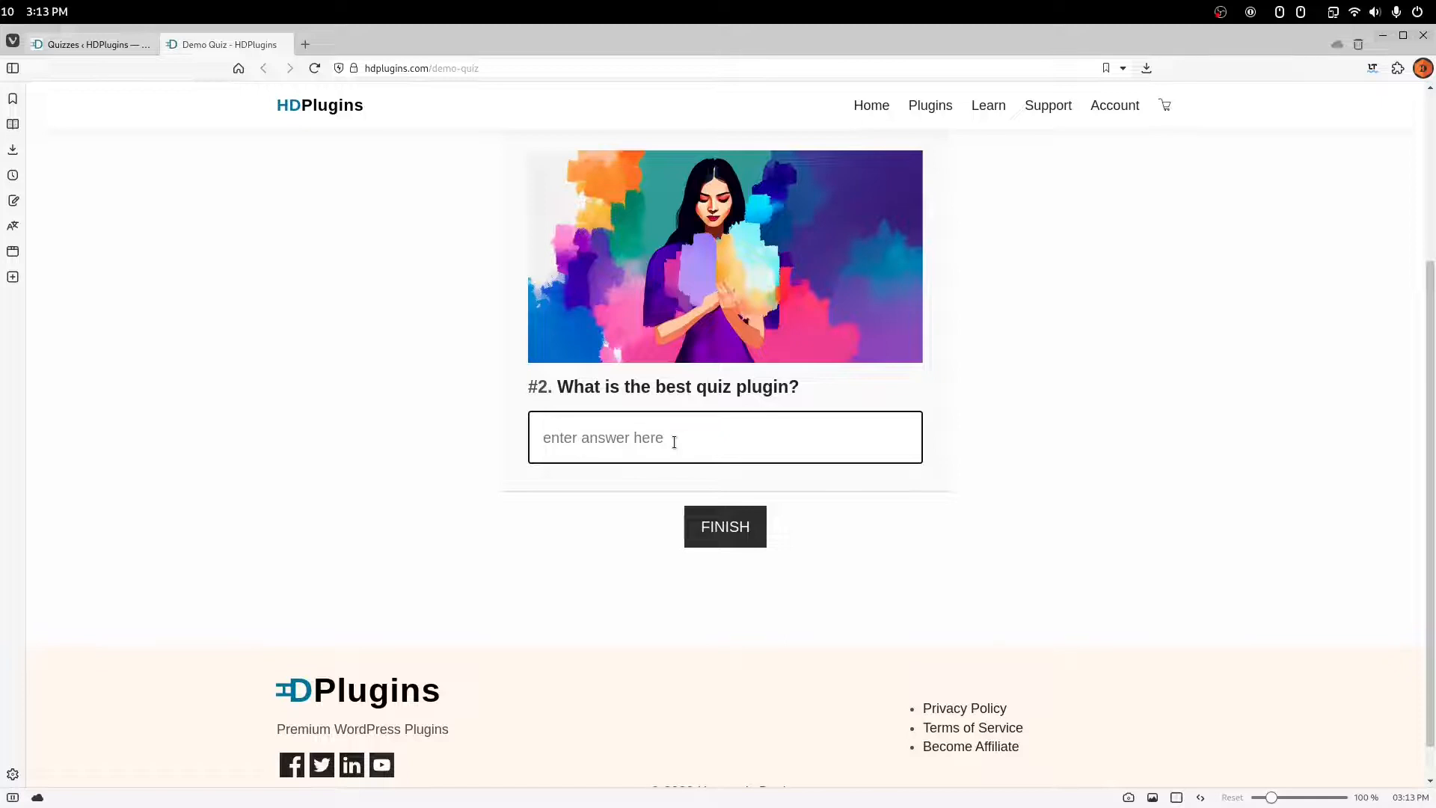
pyautogui.write('hdquiz')
pyautogui.click(93, 44)
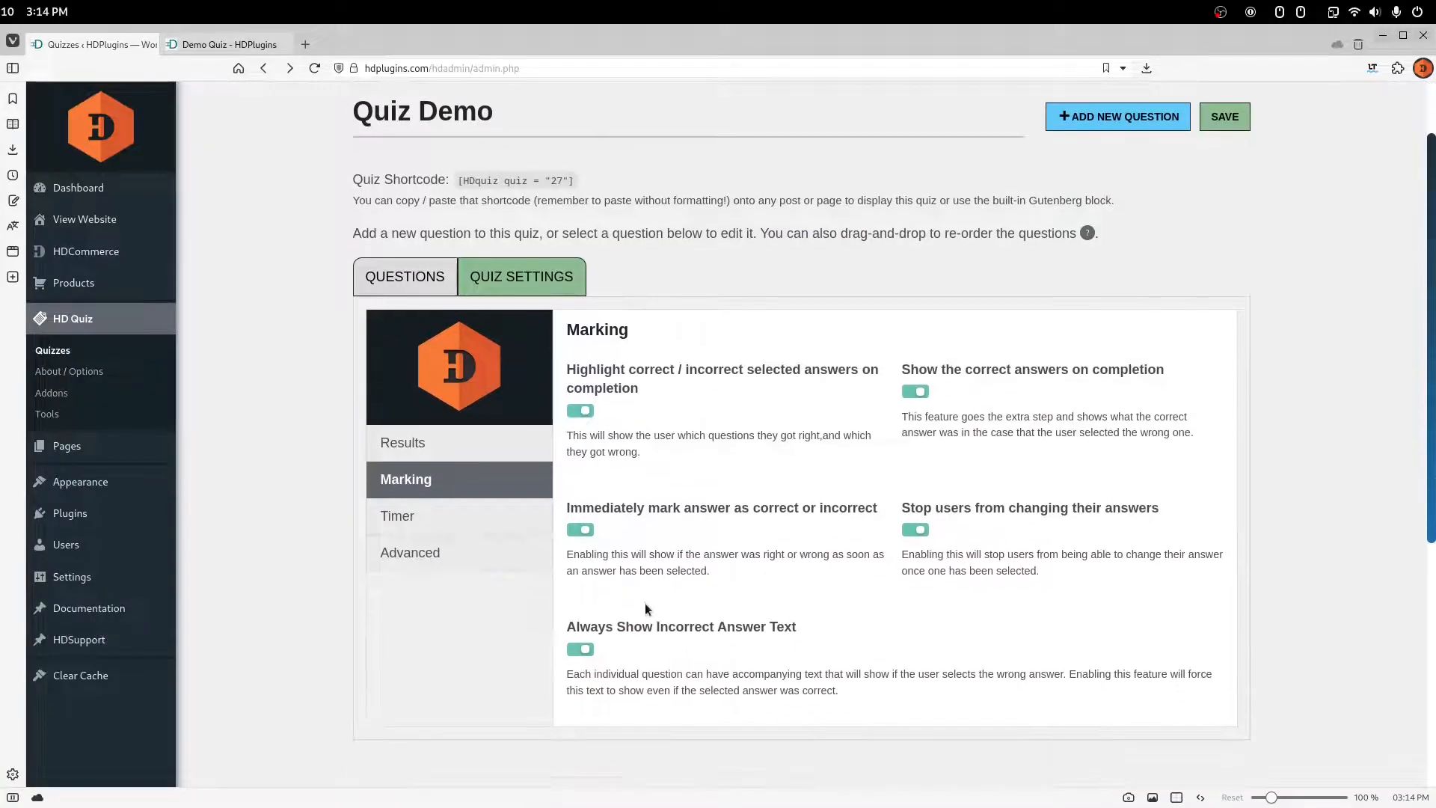
pyautogui.moveTo(583, 626); pyautogui.dragTo(815, 630)
pyautogui.click(225, 44)
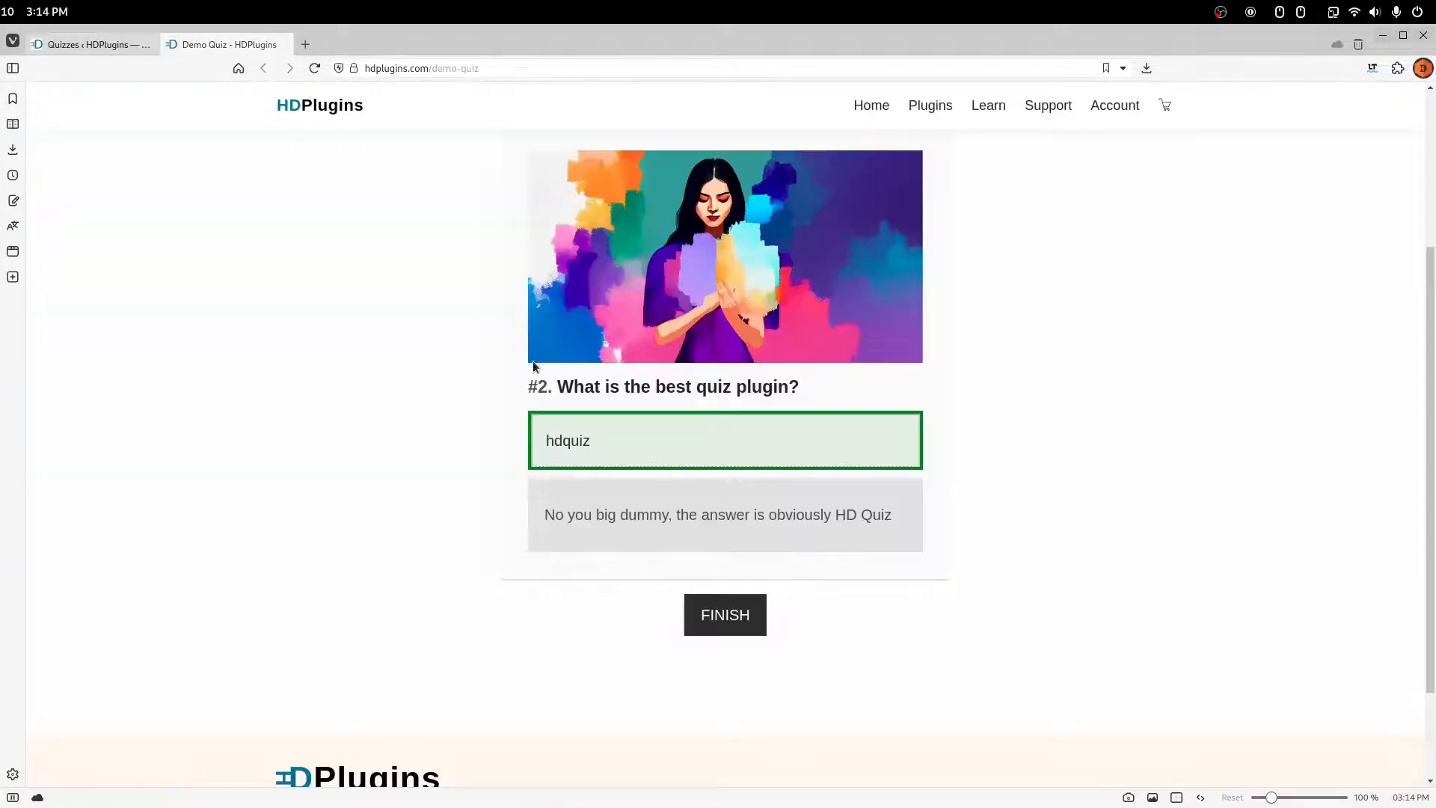
pyautogui.moveTo(540, 516); pyautogui.dragTo(924, 522)
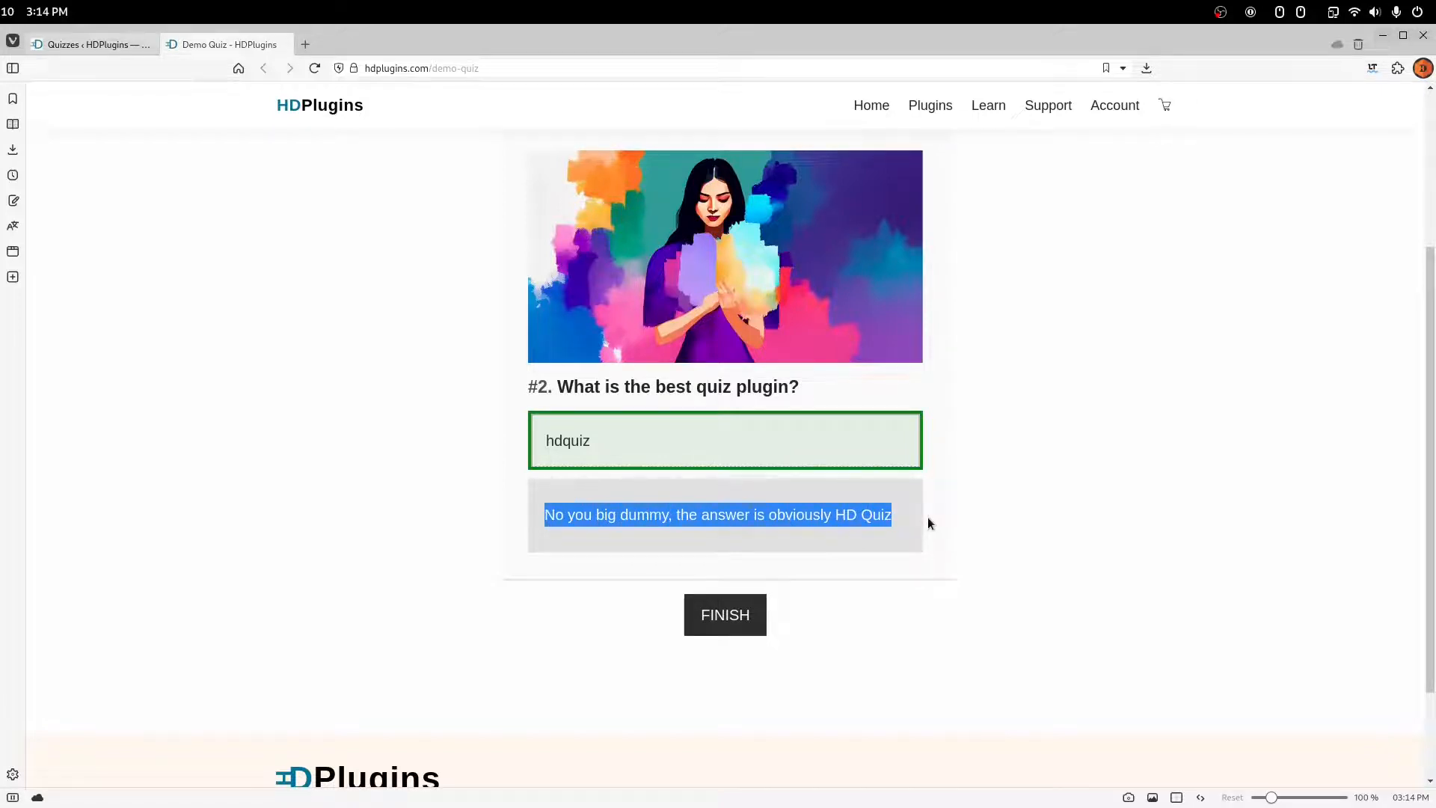
# - Set the Quiz Demo timer to 60 seconds in the admin area and save the quiz
pyautogui.click(47, 51)
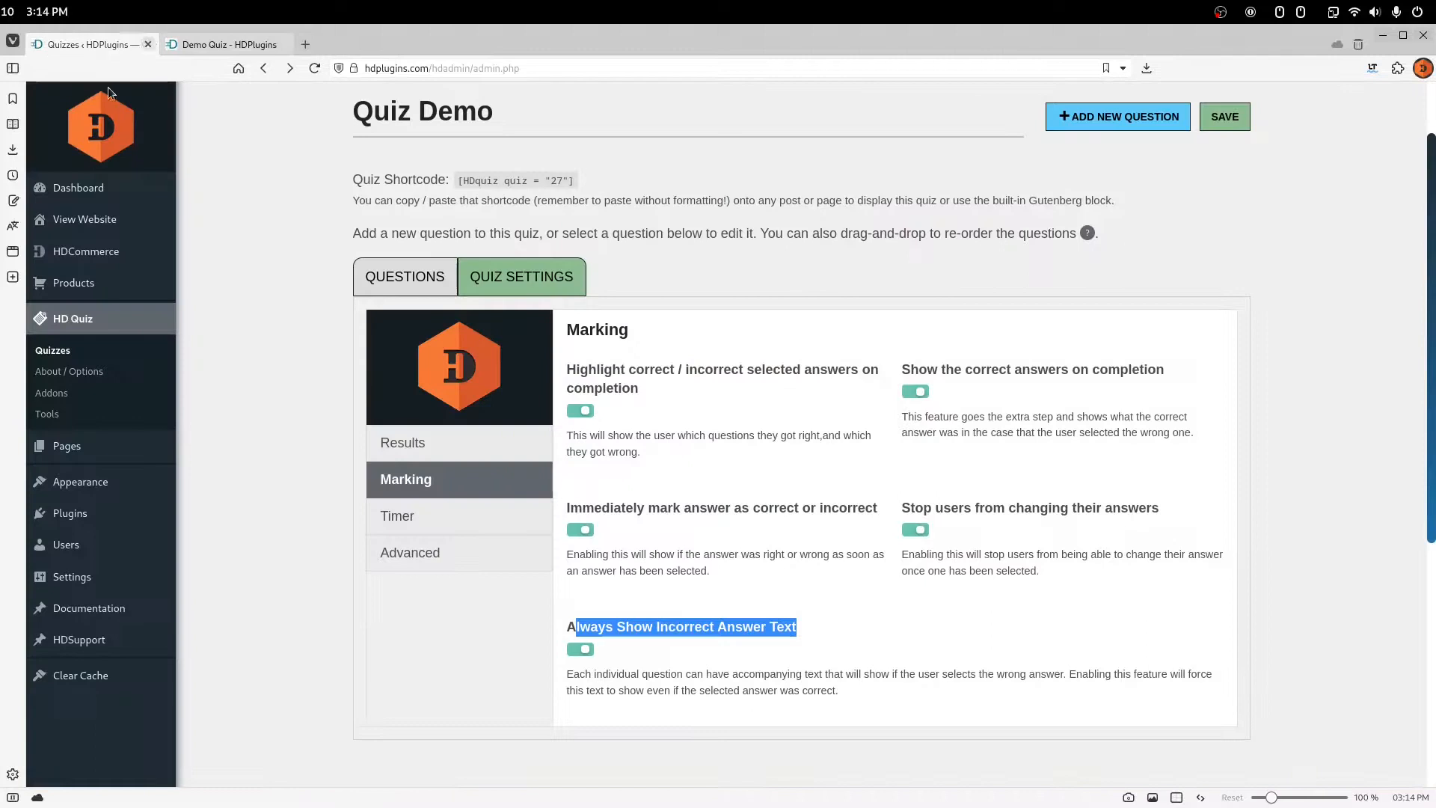
pyautogui.click(441, 514)
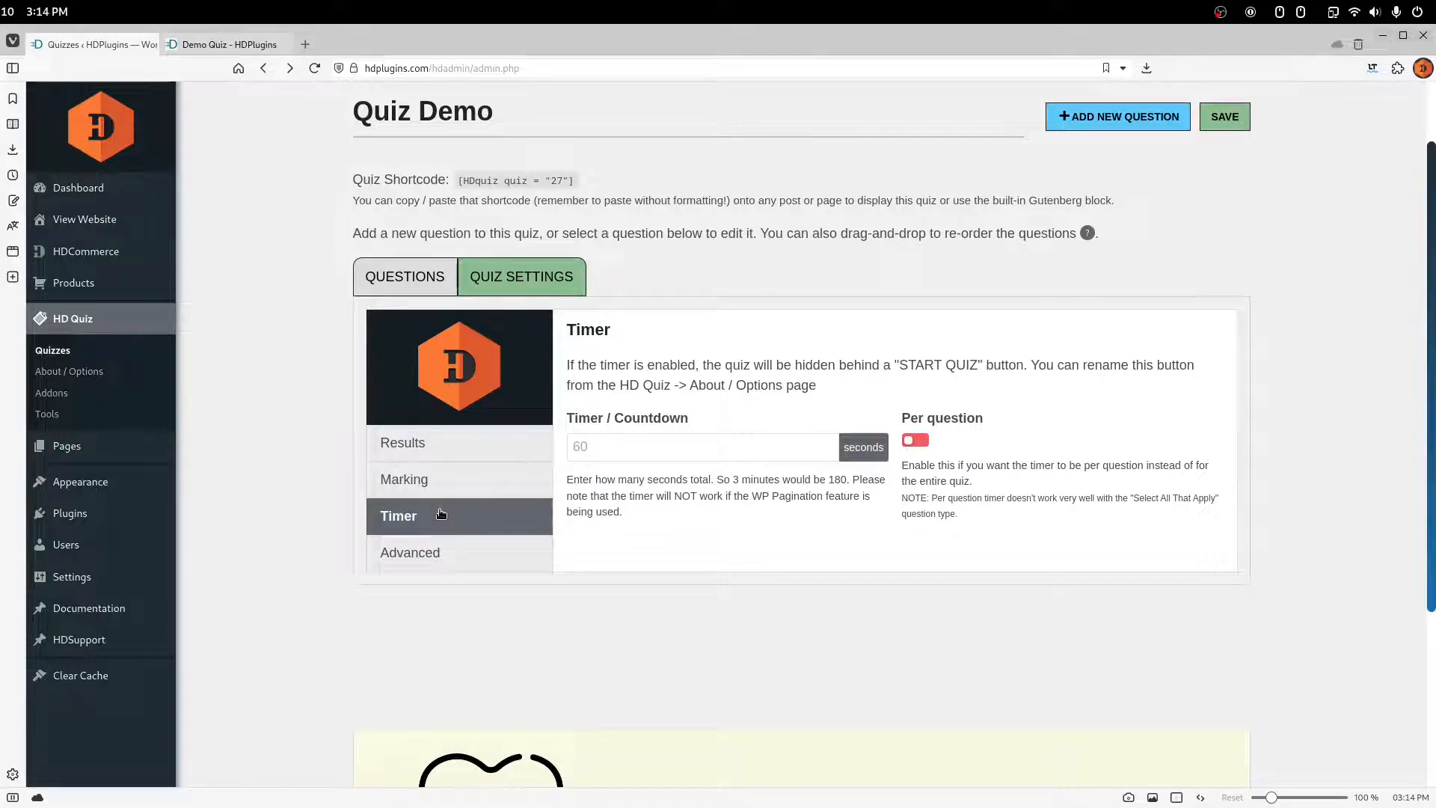
pyautogui.click(660, 454)
pyautogui.write('60')
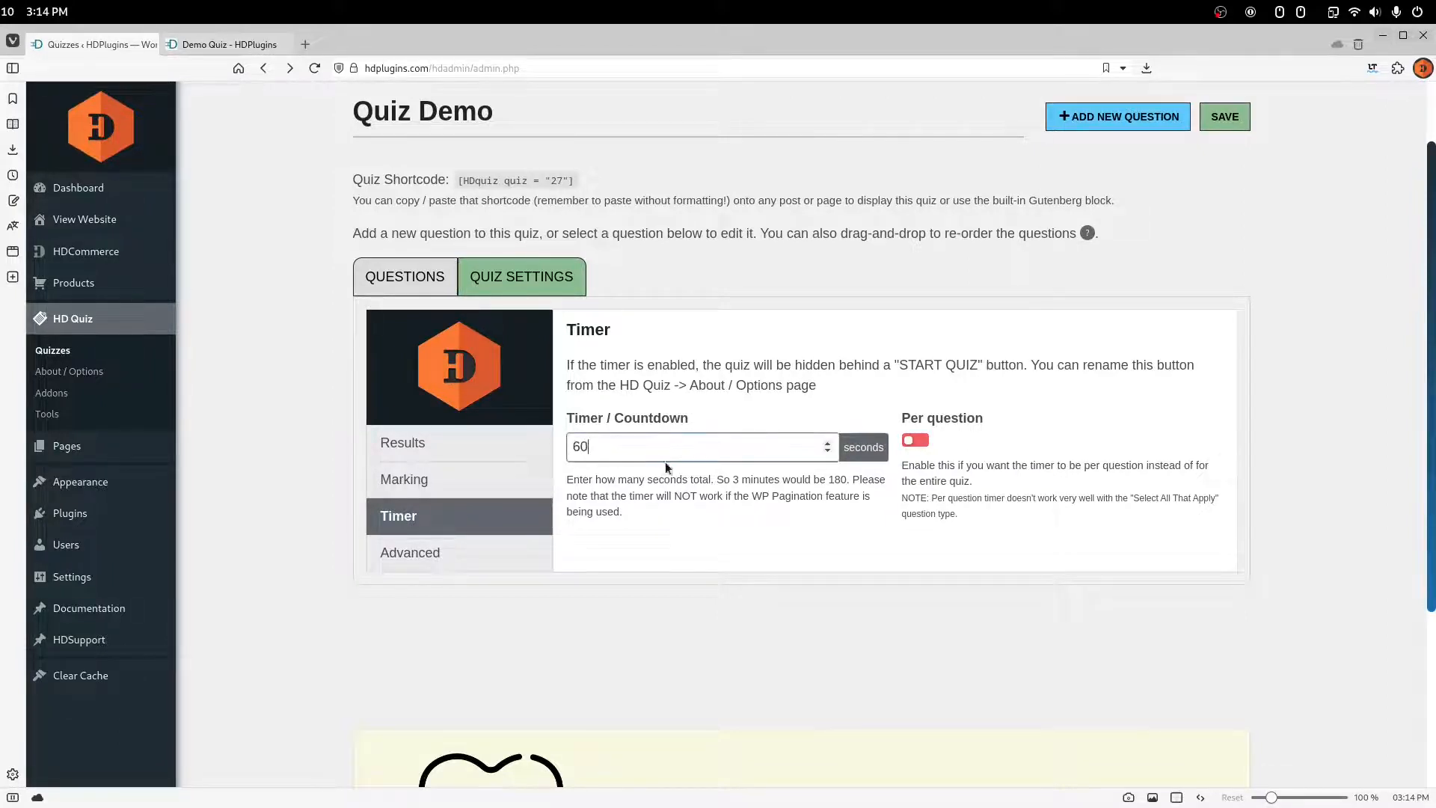
pyautogui.click(1209, 123)
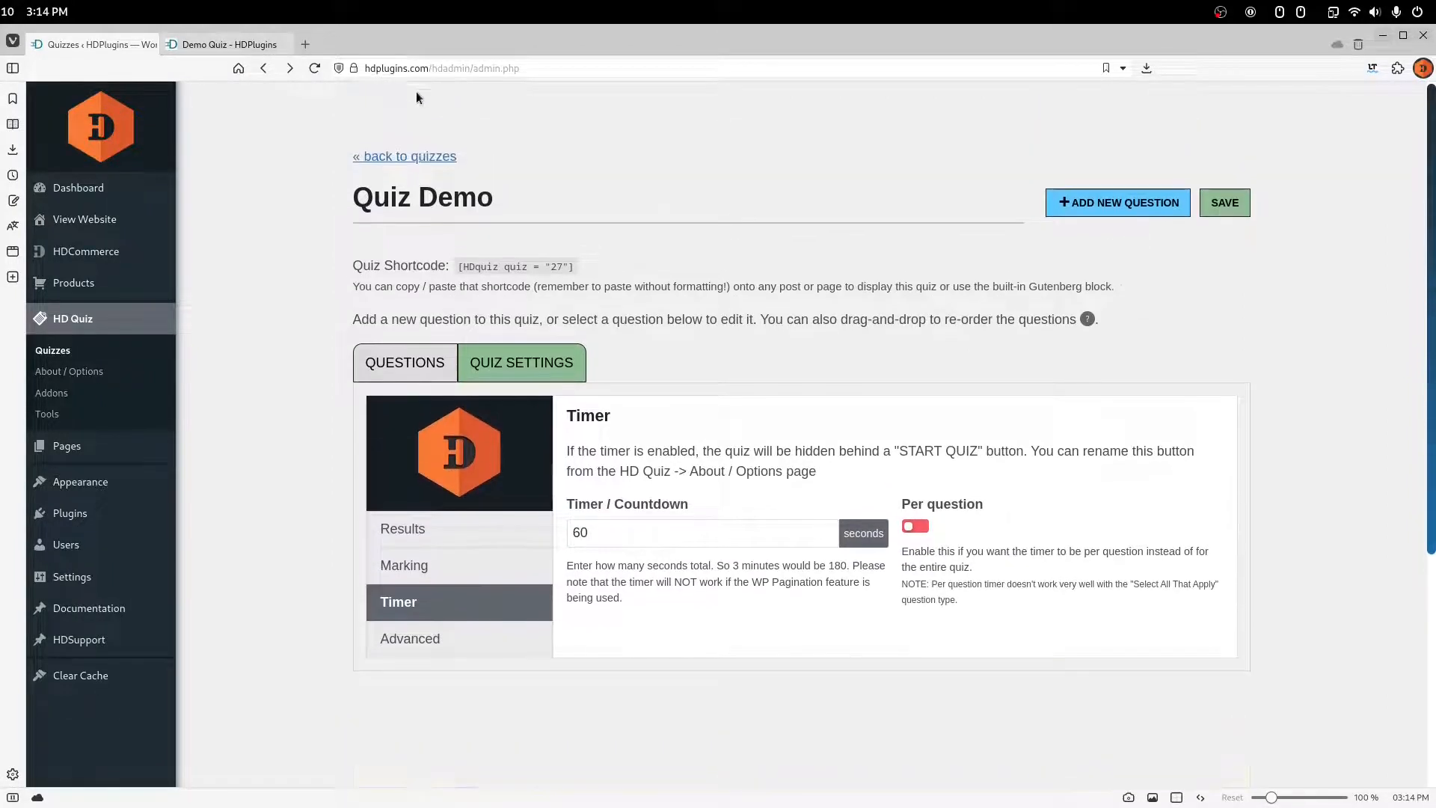
# - Reload the published Demo Quiz page, start the timed quiz and watch the countdown on the first question
pyautogui.click(200, 43)
pyautogui.press('F5')
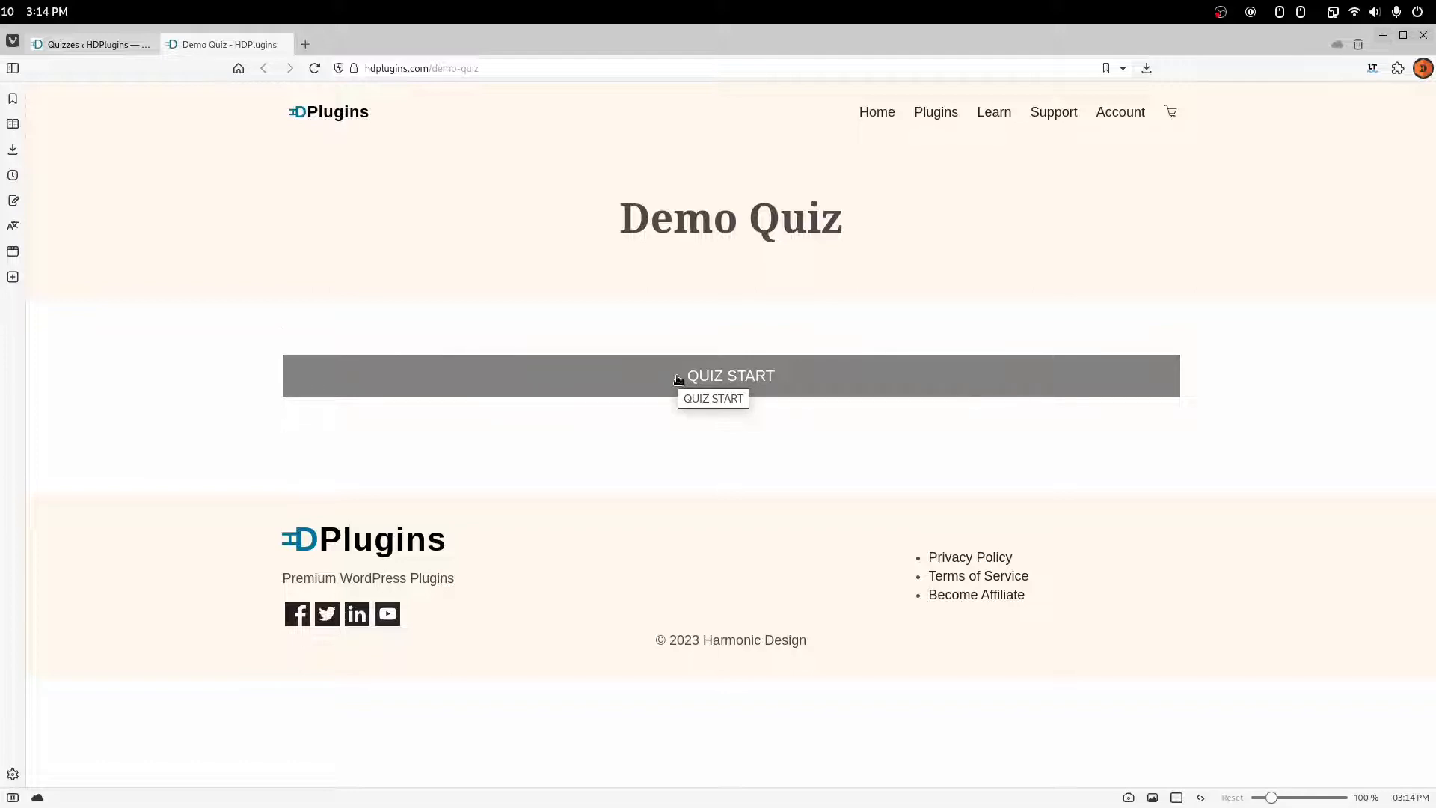
pyautogui.click(678, 379)
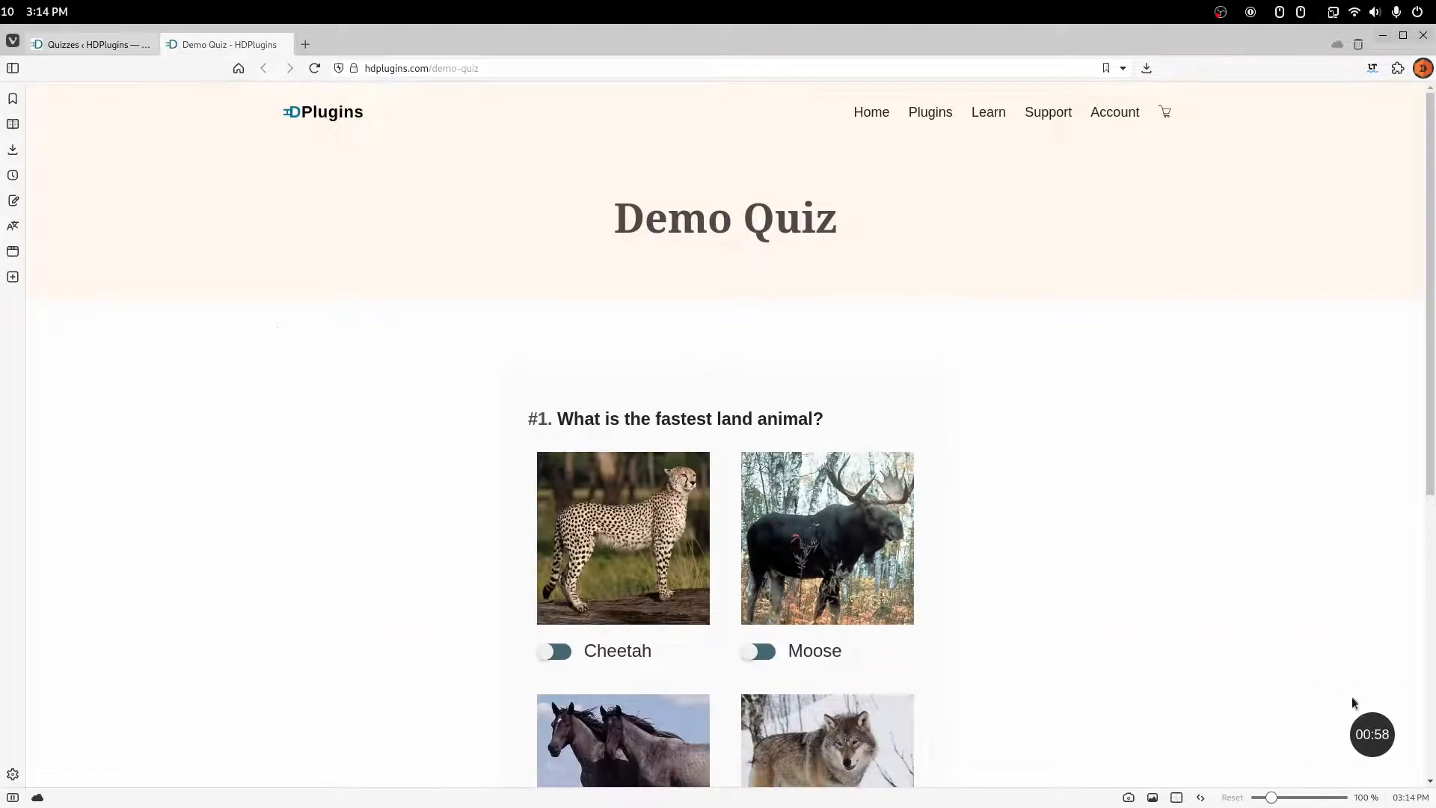
pyautogui.scroll(-3, 1149, 451)
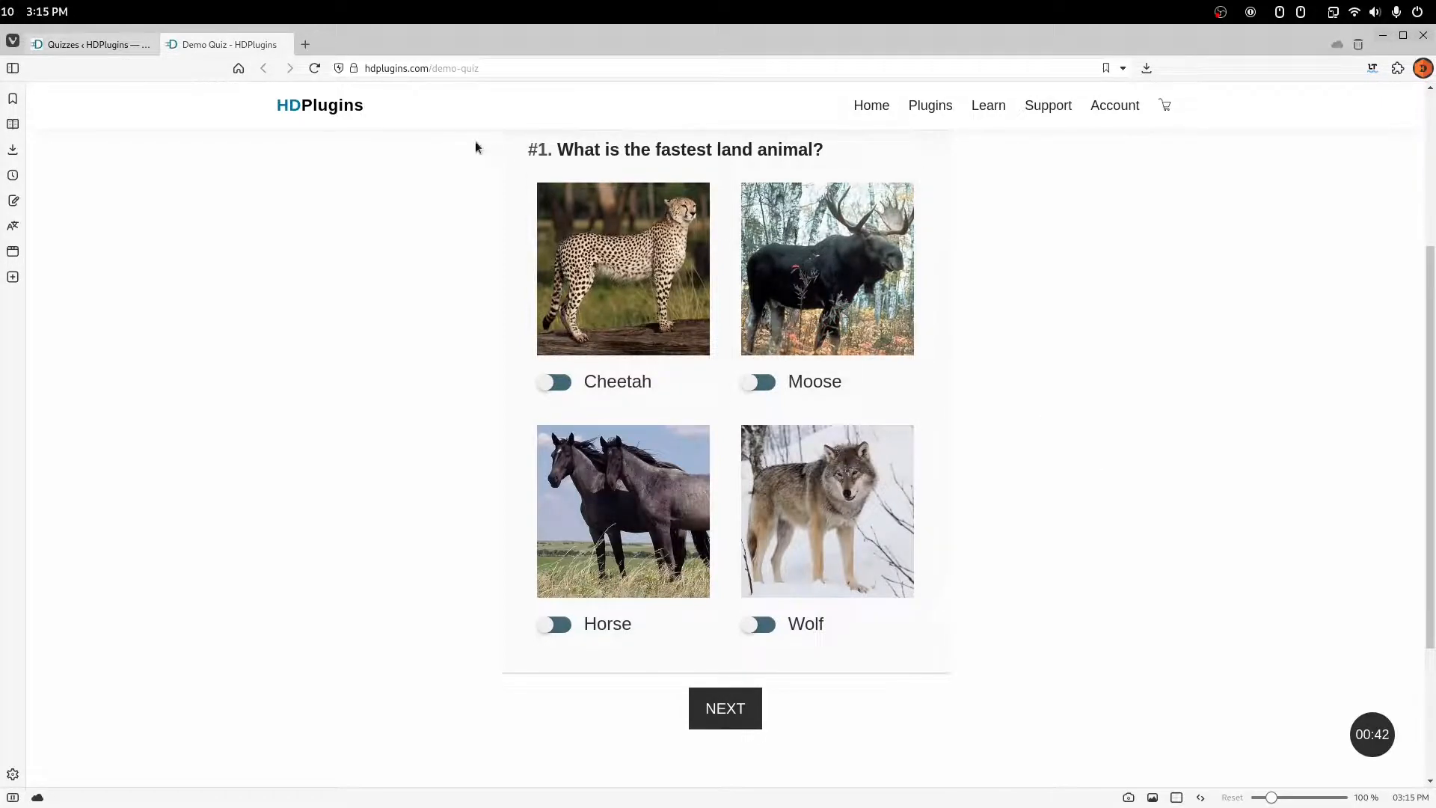
# - Make the Quiz Demo timer run per question with a countdown of 10 seconds, and save the quiz
pyautogui.click(99, 44)
pyautogui.click(915, 530)
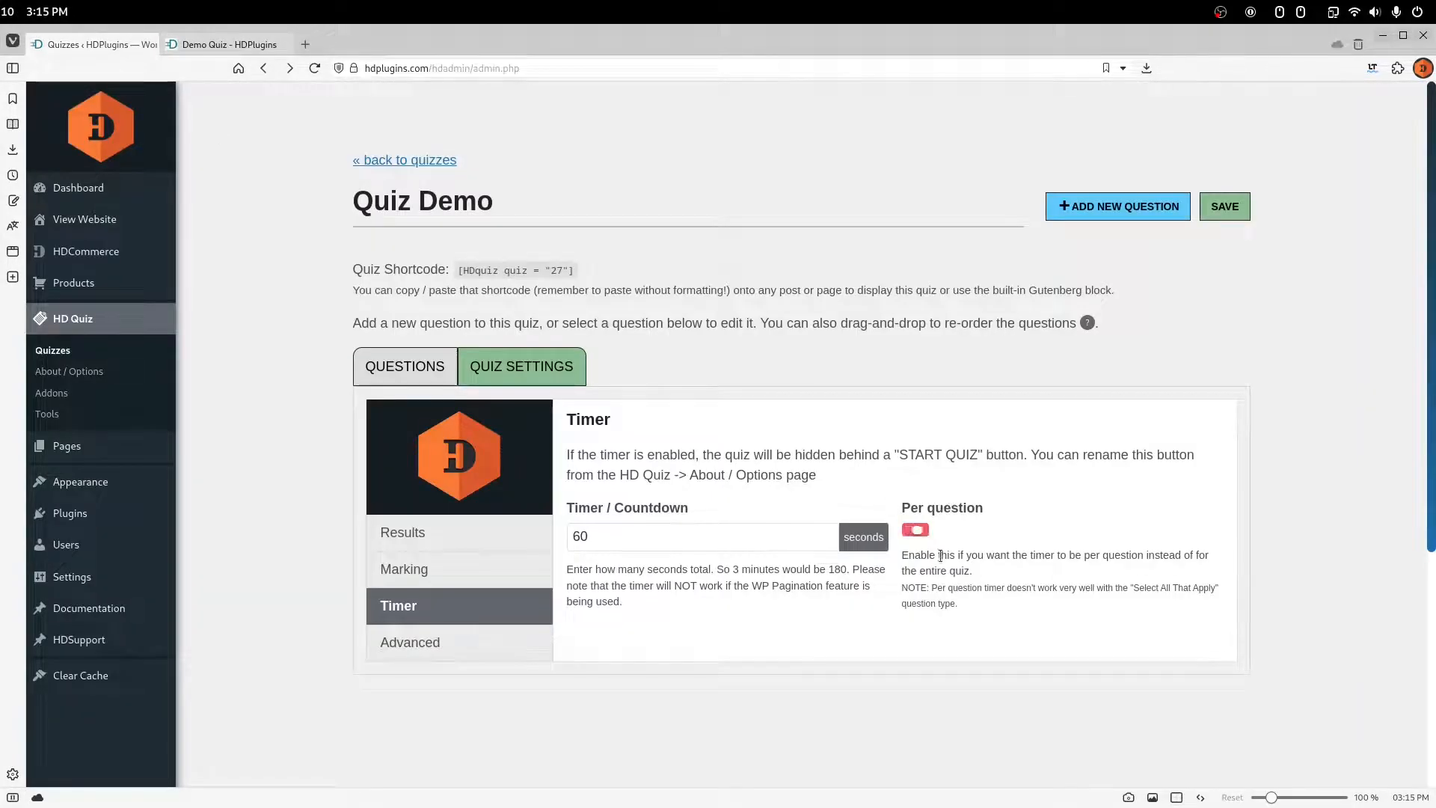
pyautogui.doubleClick(687, 535)
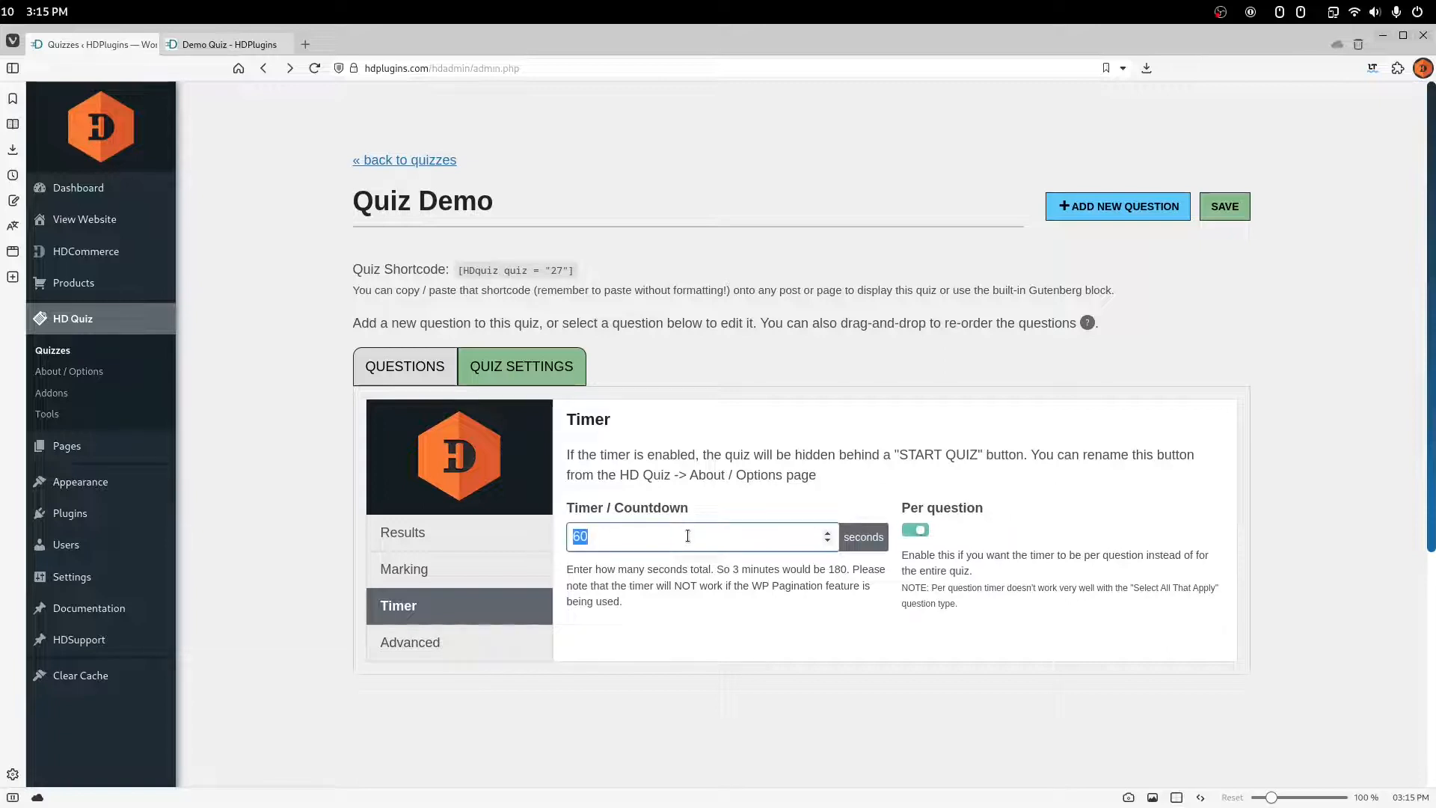
pyautogui.write('10')
pyautogui.click(1234, 216)
# - Reload and start the published quiz, check the per-question countdown and answer the fastest land animal question to reach the next one
pyautogui.click(243, 51)
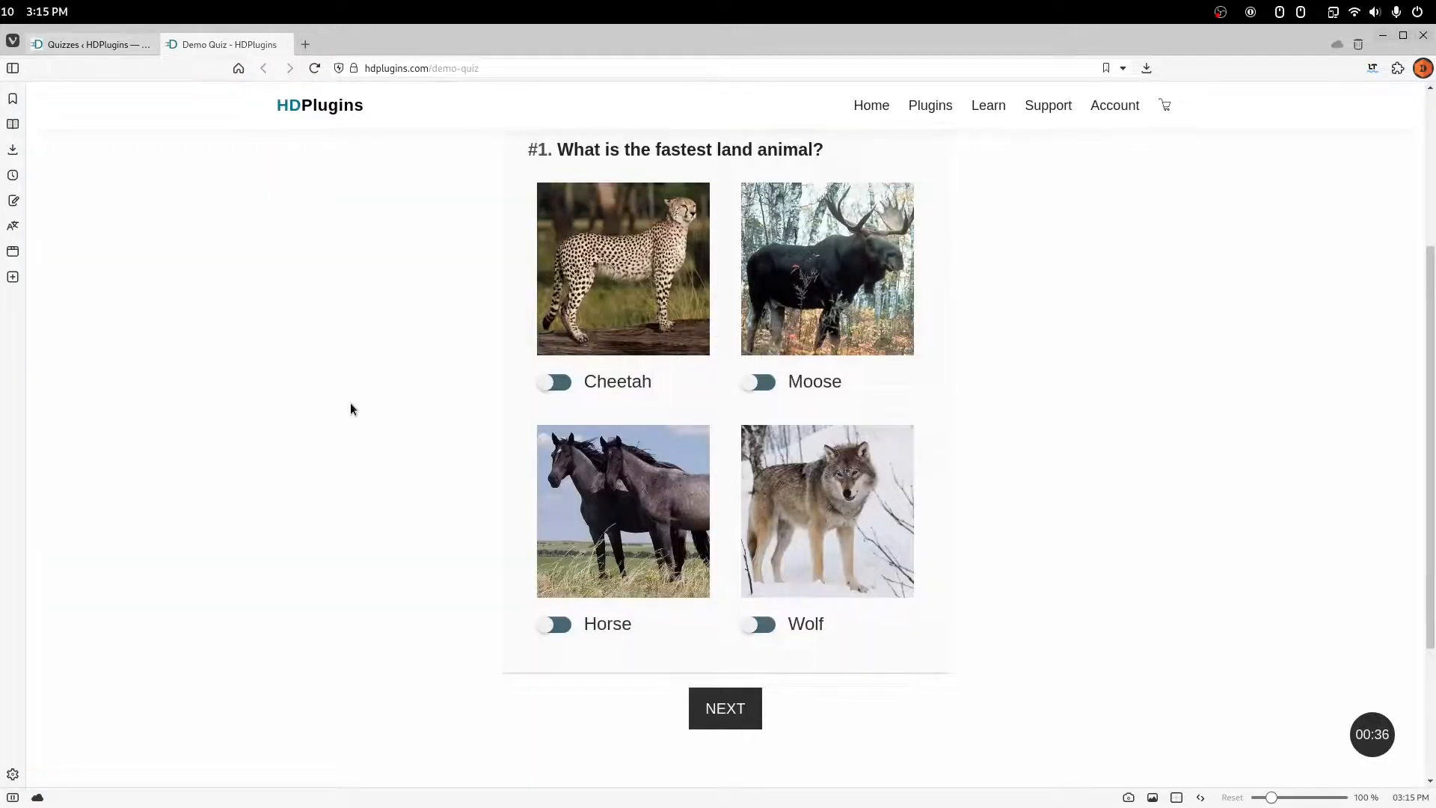
pyautogui.press('F5')
pyautogui.click(552, 374)
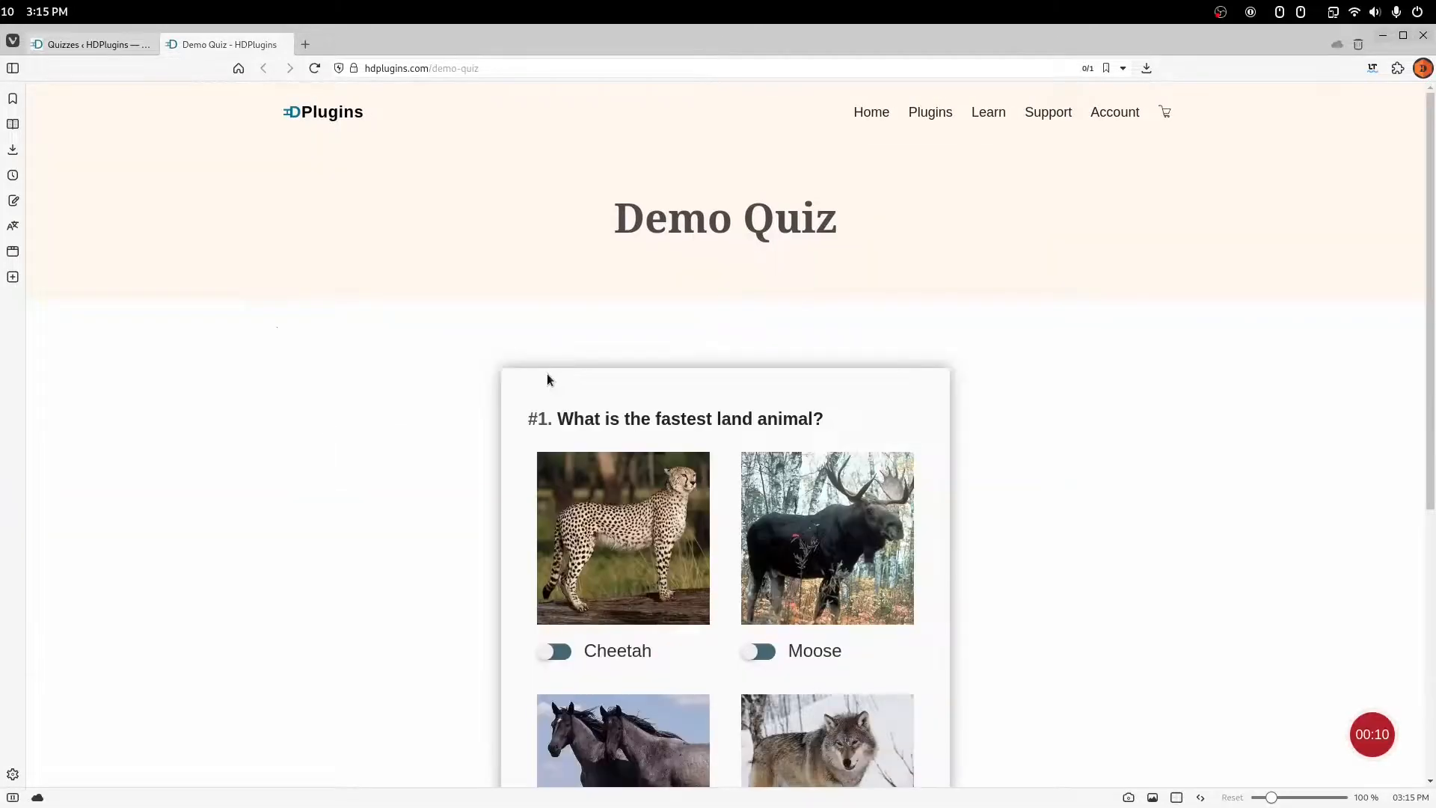
pyautogui.scroll(-3, 546, 378)
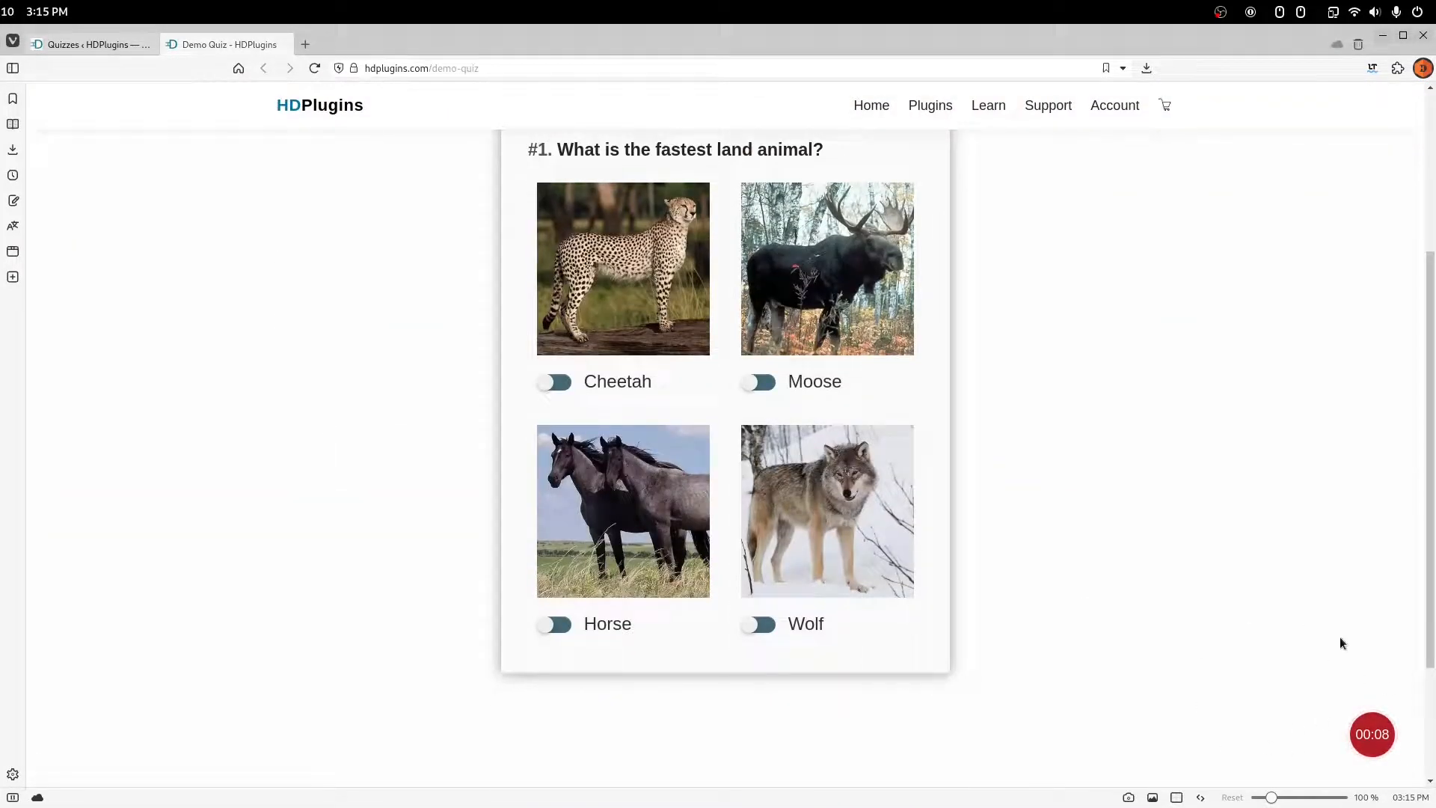
pyautogui.scroll(-3, 1336, 636)
pyautogui.scroll(4, 1324, 628)
pyautogui.click(649, 368)
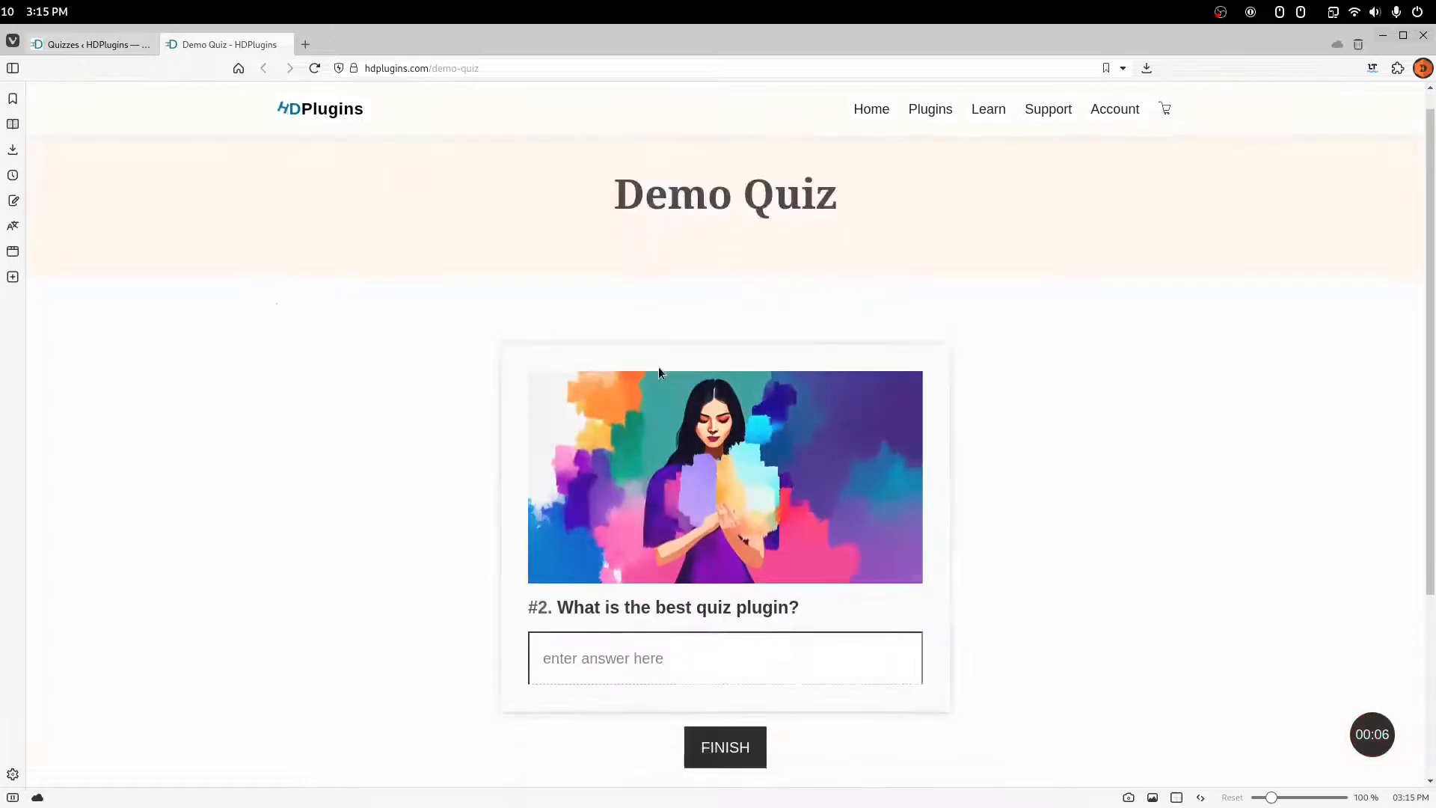
# - Answer the best quiz plugin question with "dquiz", finish the published quiz and review the result message
pyautogui.click(802, 446)
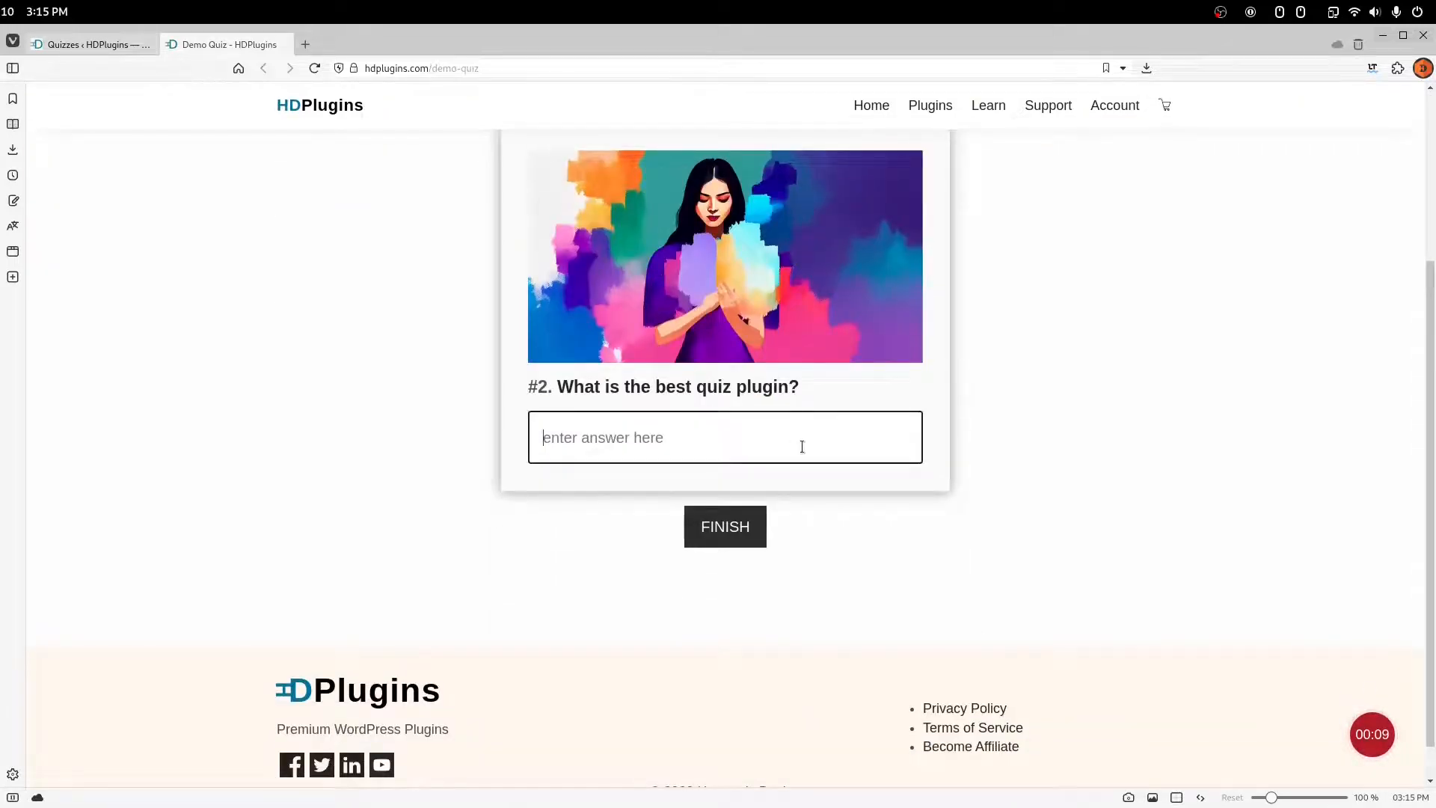
pyautogui.write('dquiz')
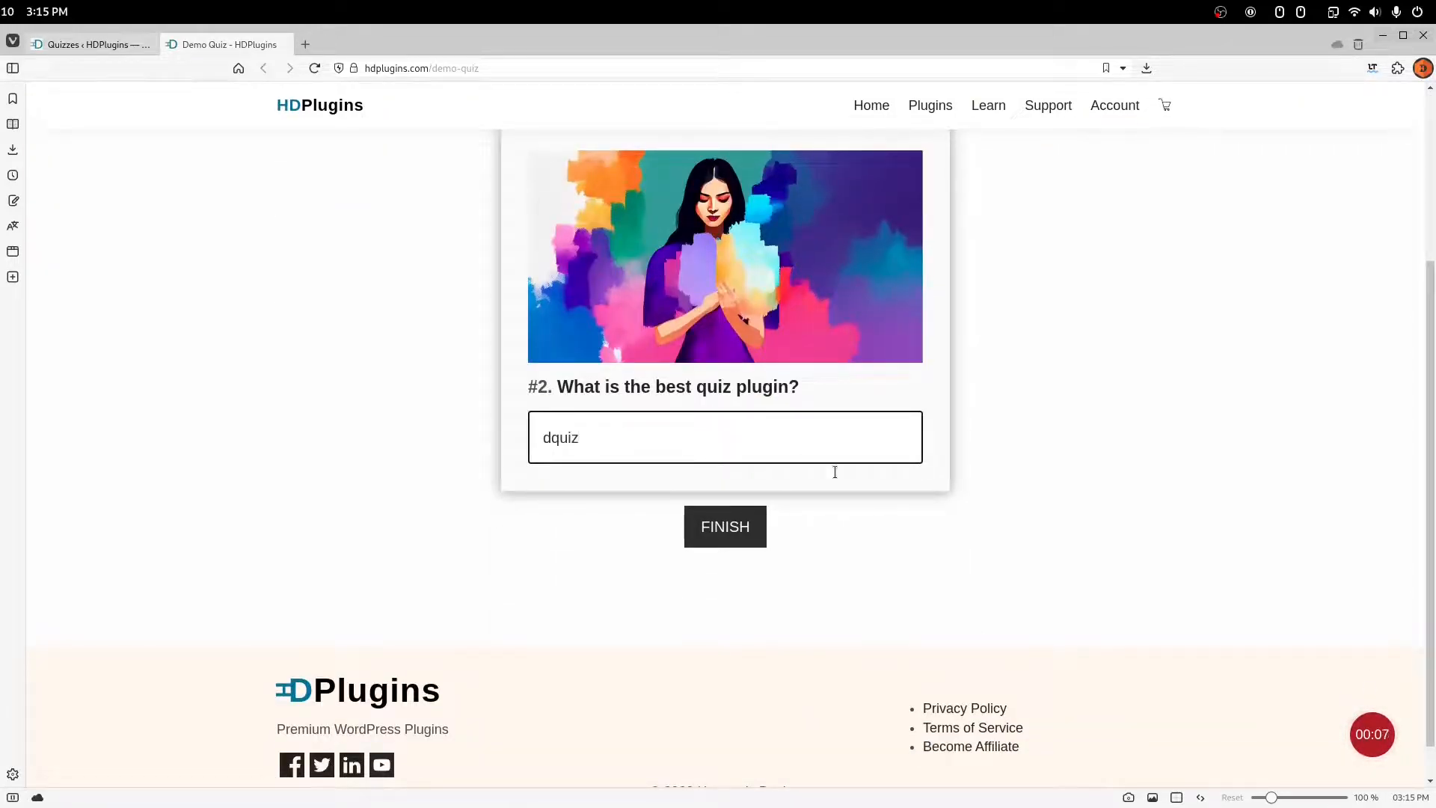
pyautogui.click(757, 525)
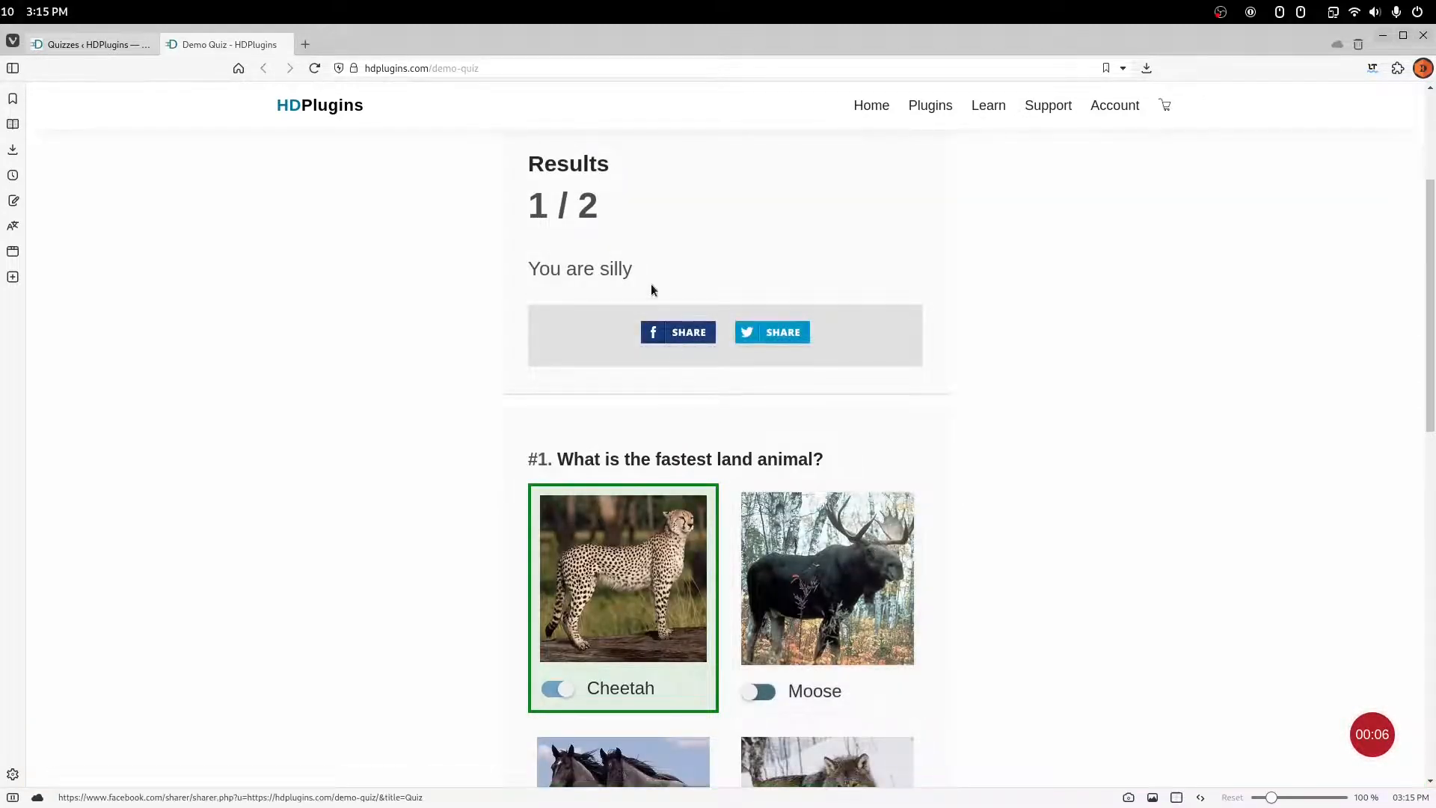
pyautogui.moveTo(509, 266); pyautogui.dragTo(706, 306)
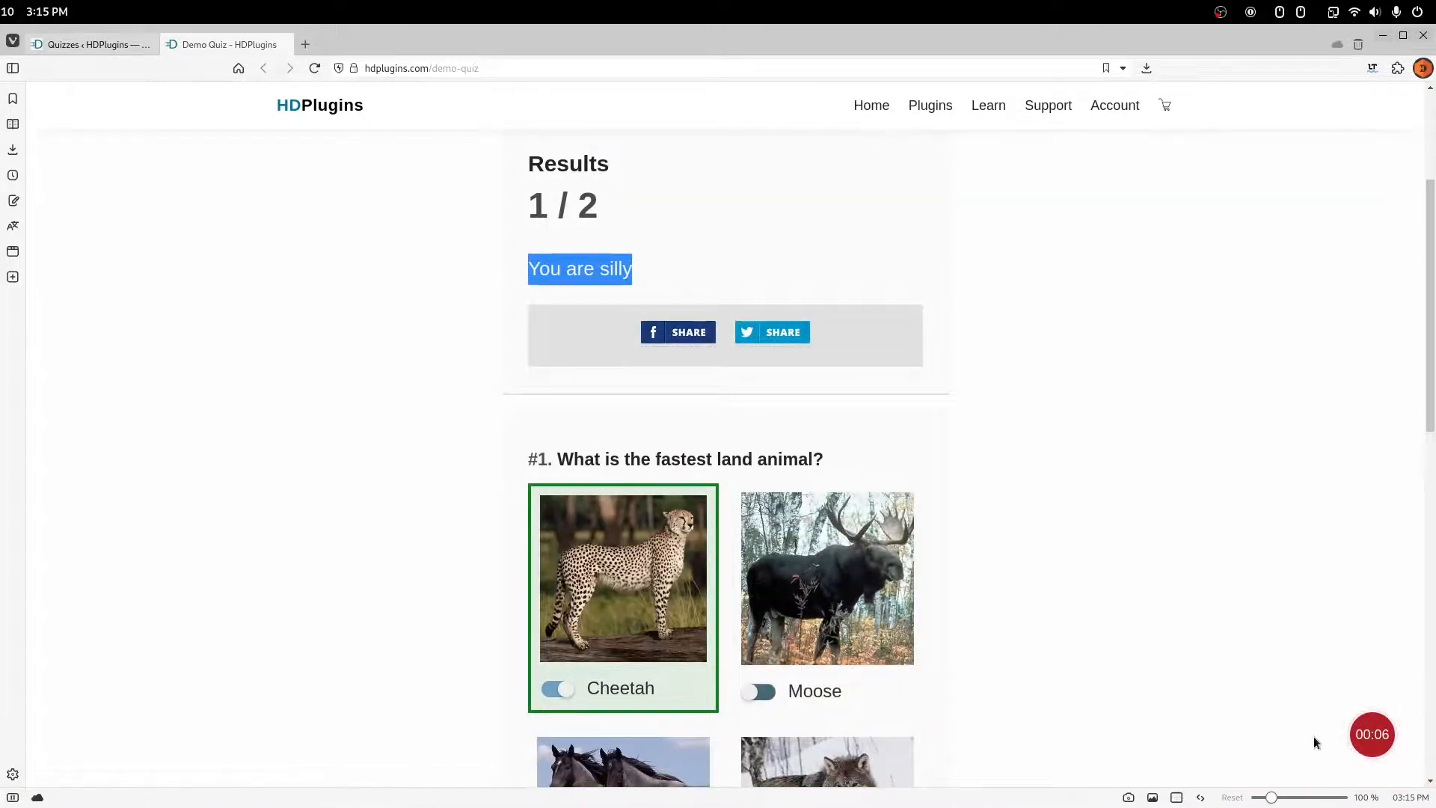
# - Open the Quiz Demo's advanced settings and compare the result sharing and results position options with the results shown on the published page
pyautogui.click(123, 50)
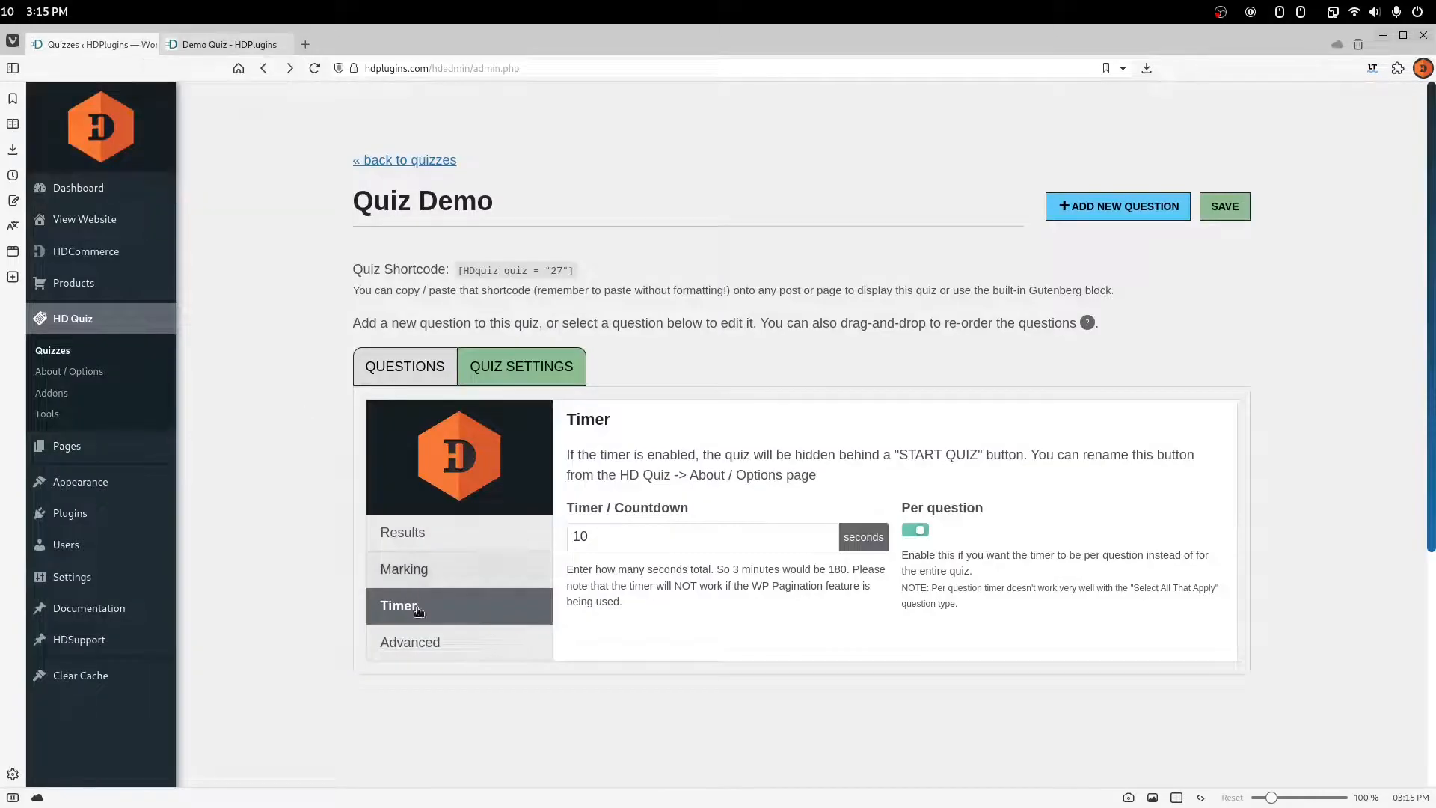
pyautogui.click(416, 641)
pyautogui.scroll(-2, 445, 626)
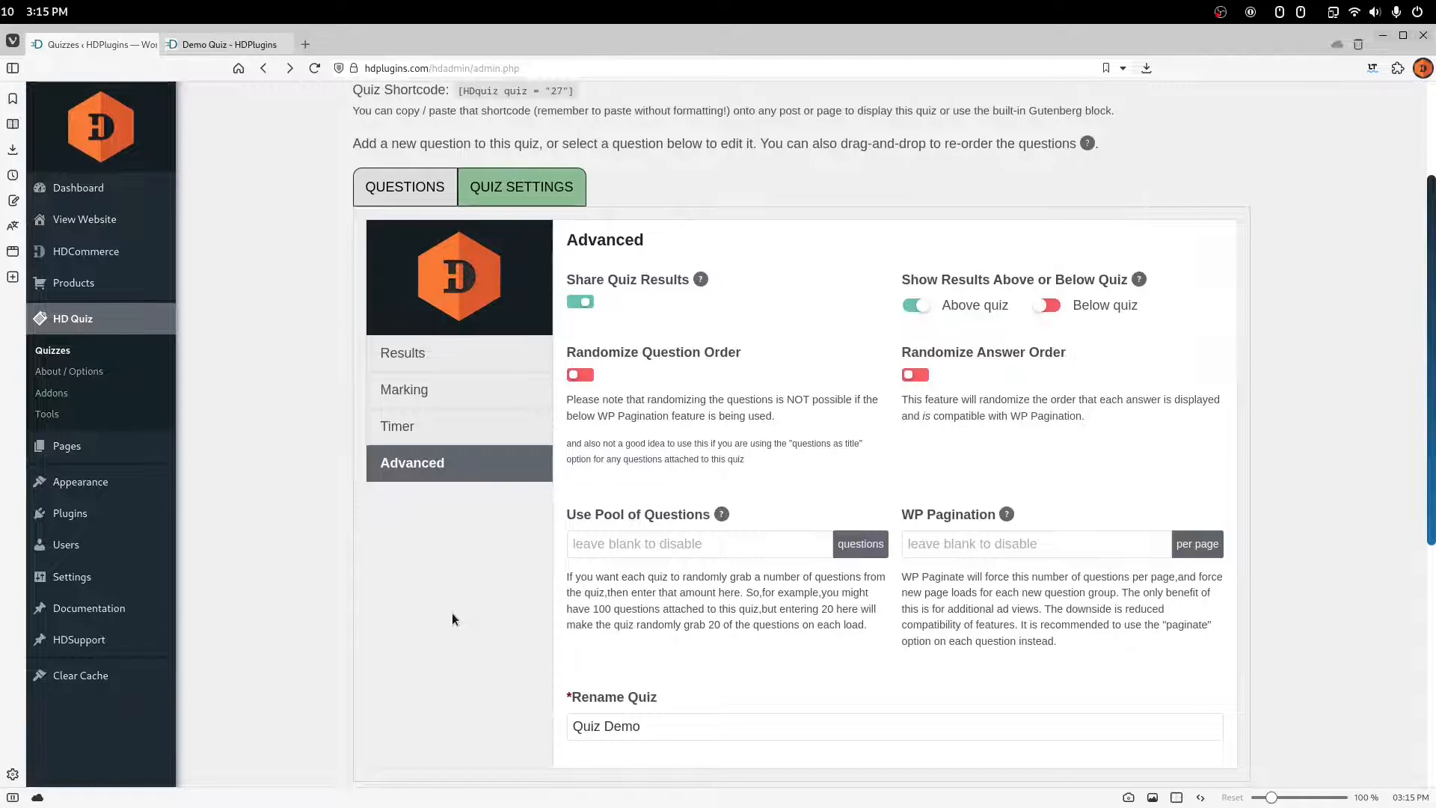
pyautogui.click(216, 42)
pyautogui.click(886, 349)
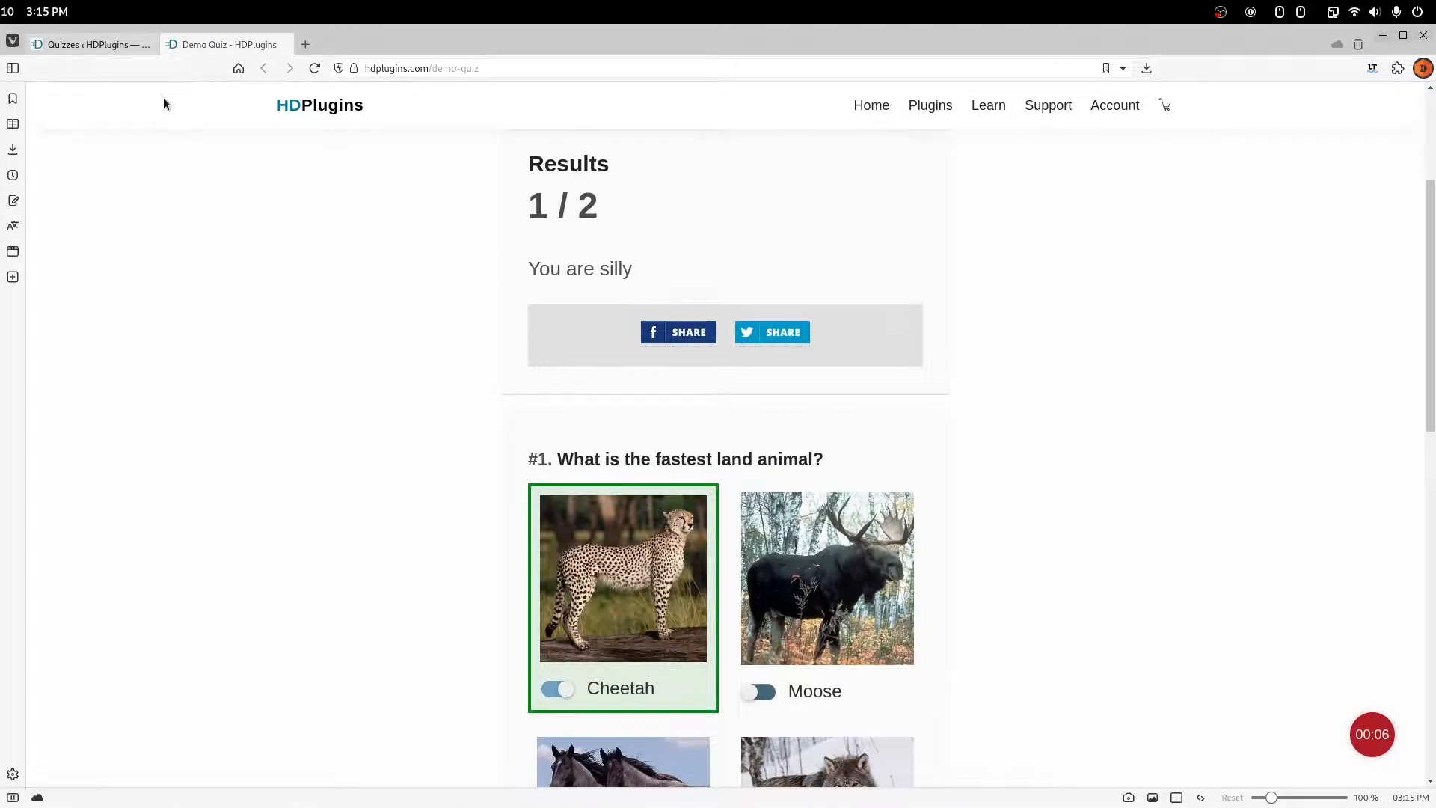
pyautogui.click(110, 47)
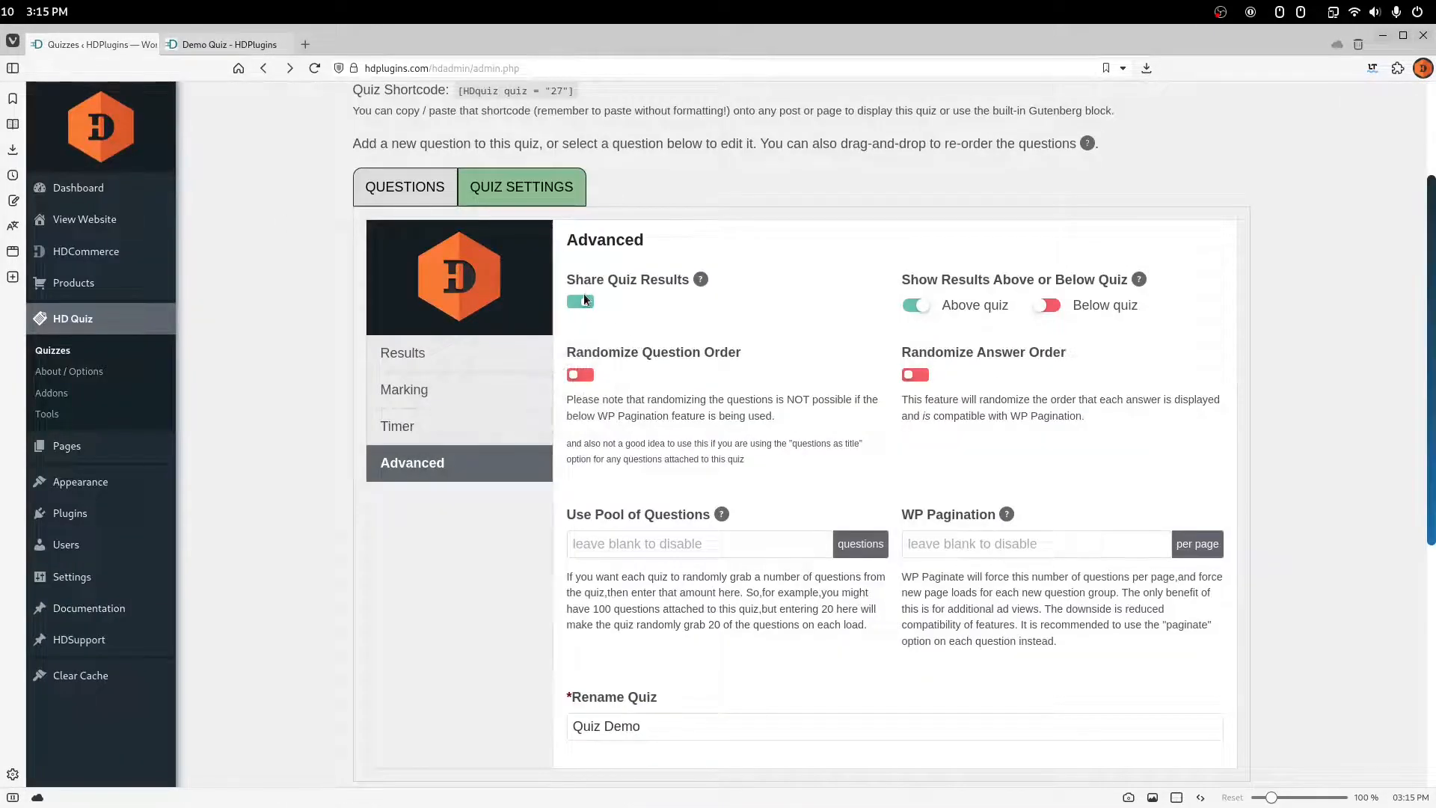
pyautogui.click(232, 45)
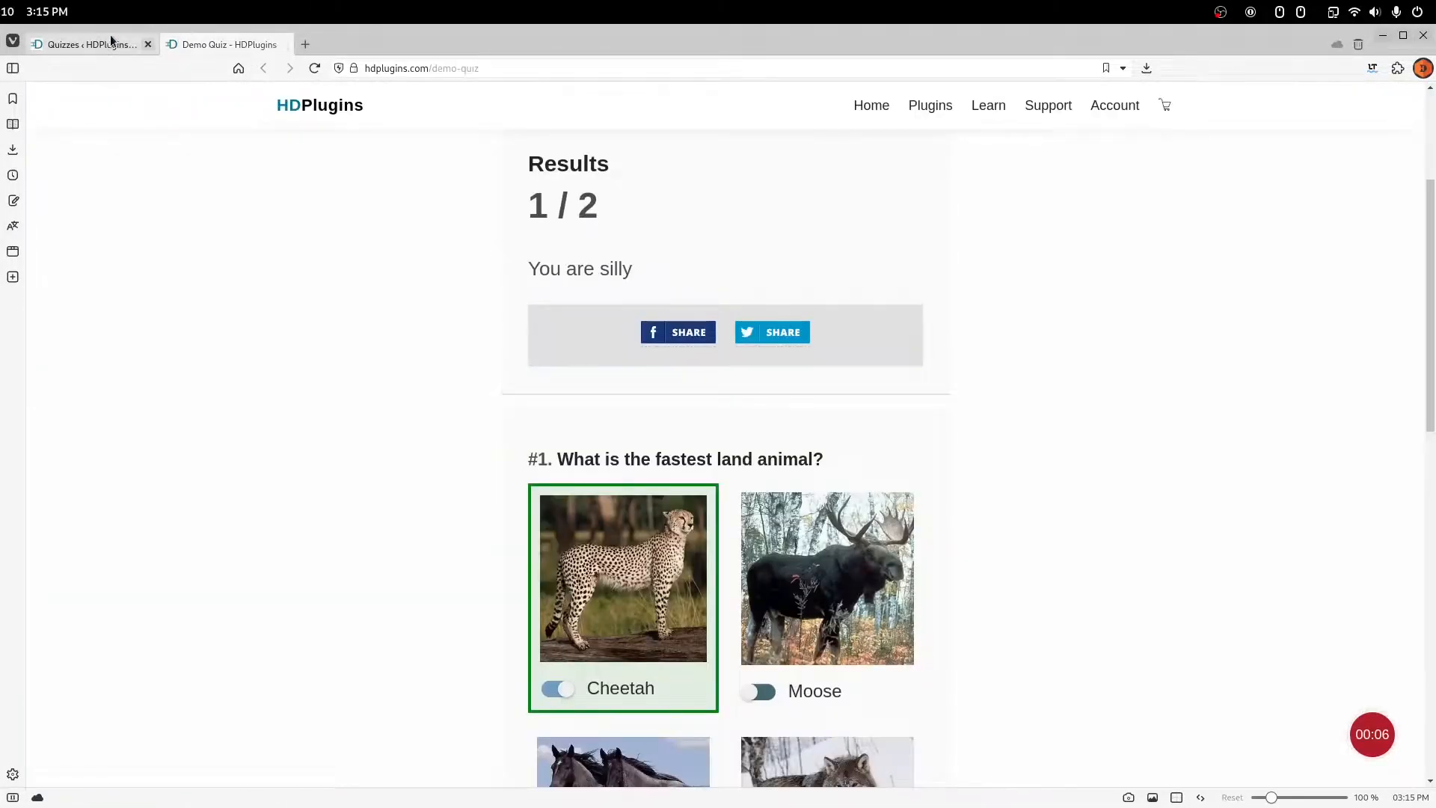
pyautogui.click(109, 44)
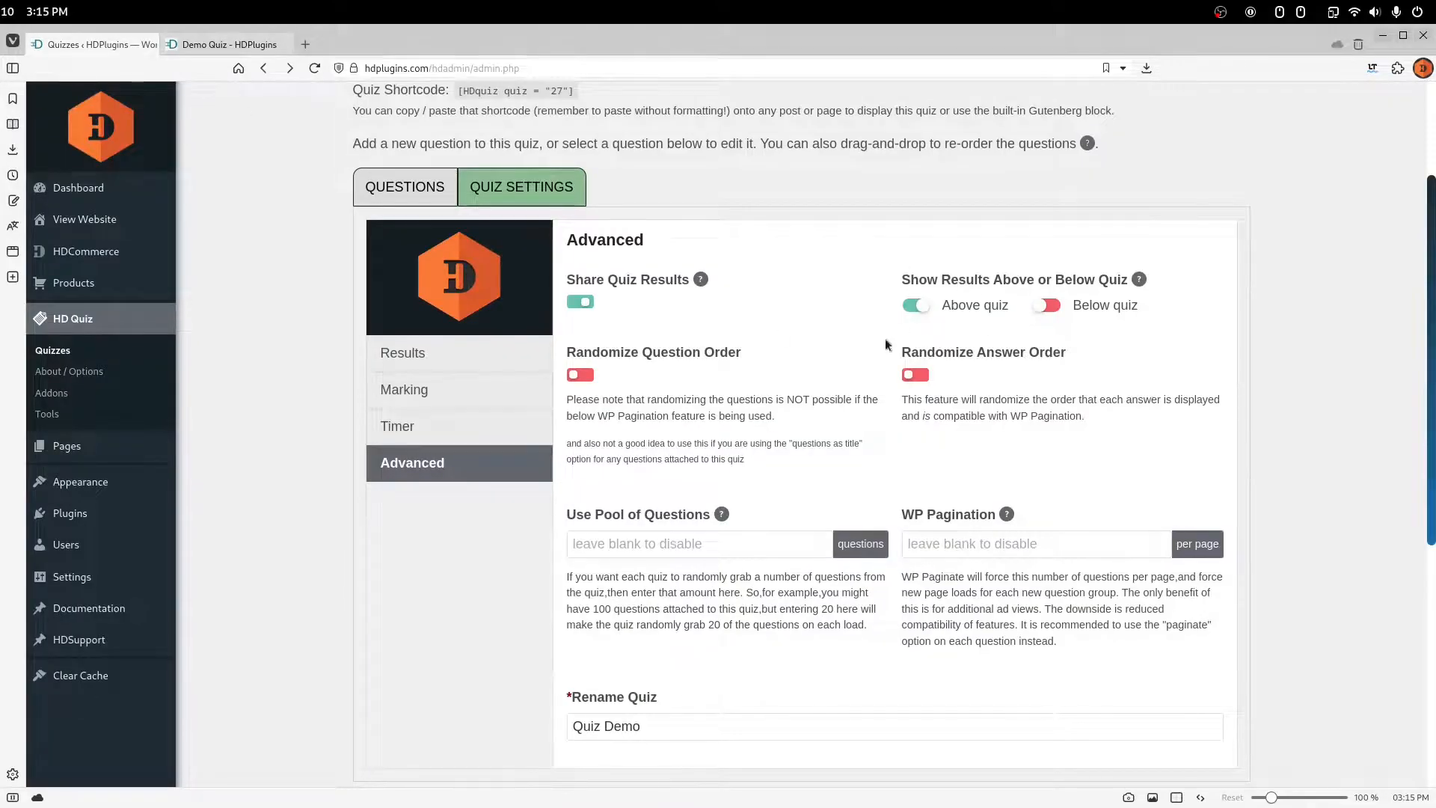
pyautogui.click(238, 43)
pyautogui.scroll(3, 851, 444)
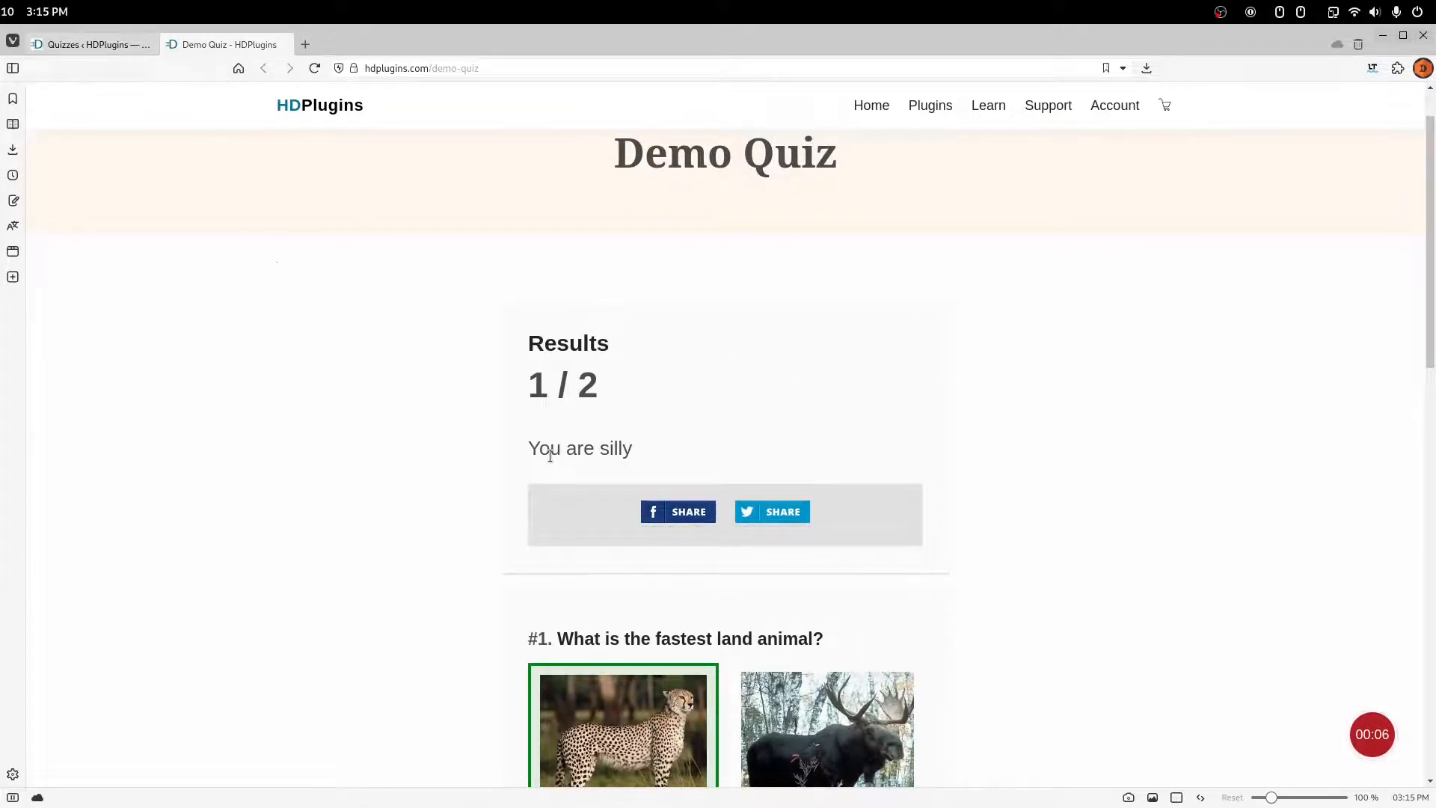
pyautogui.scroll(-5, 657, 497)
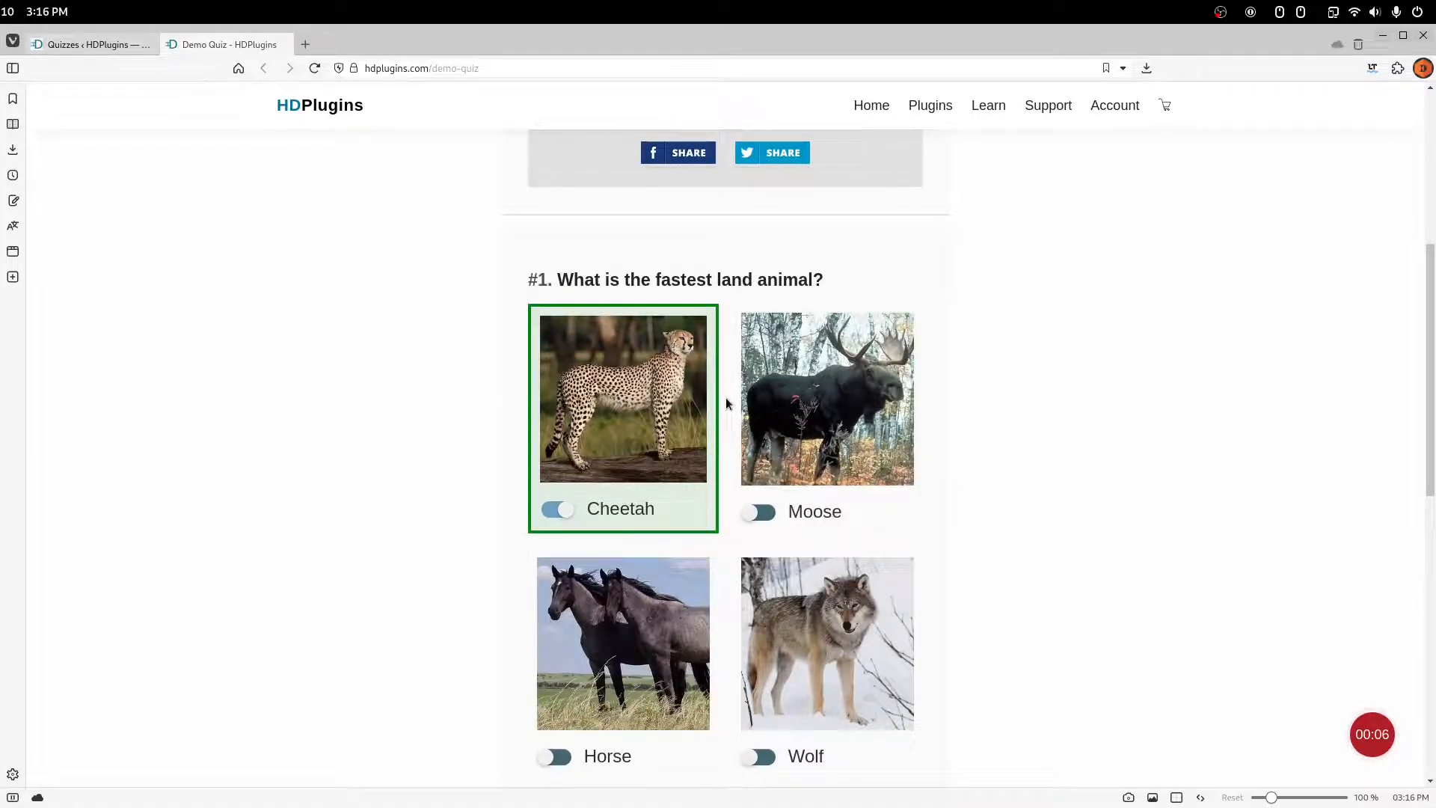
pyautogui.scroll(-3, 726, 399)
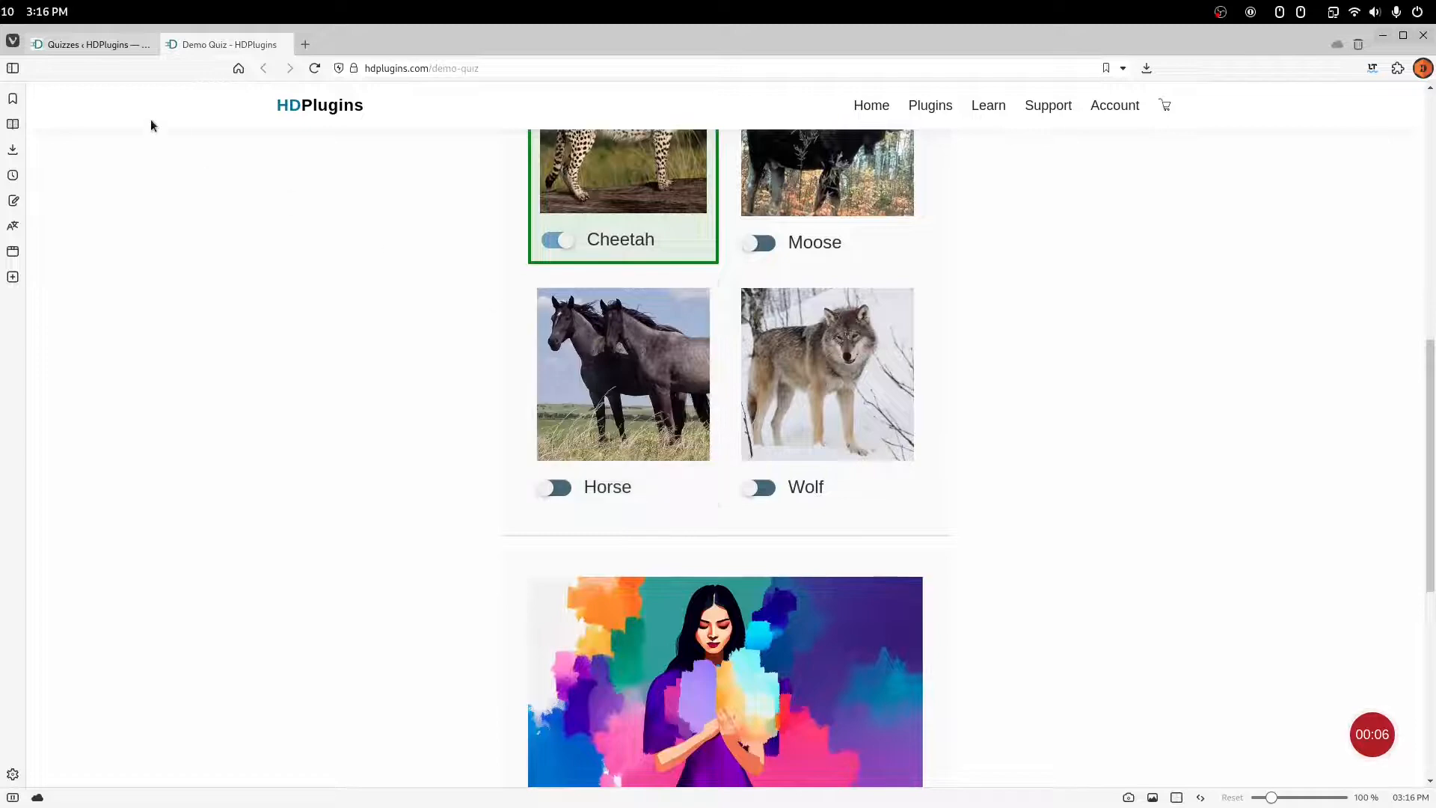
# - Set the Quiz Demo results to show below the quiz, enable randomized question and answer order, and save the quiz
pyautogui.click(103, 50)
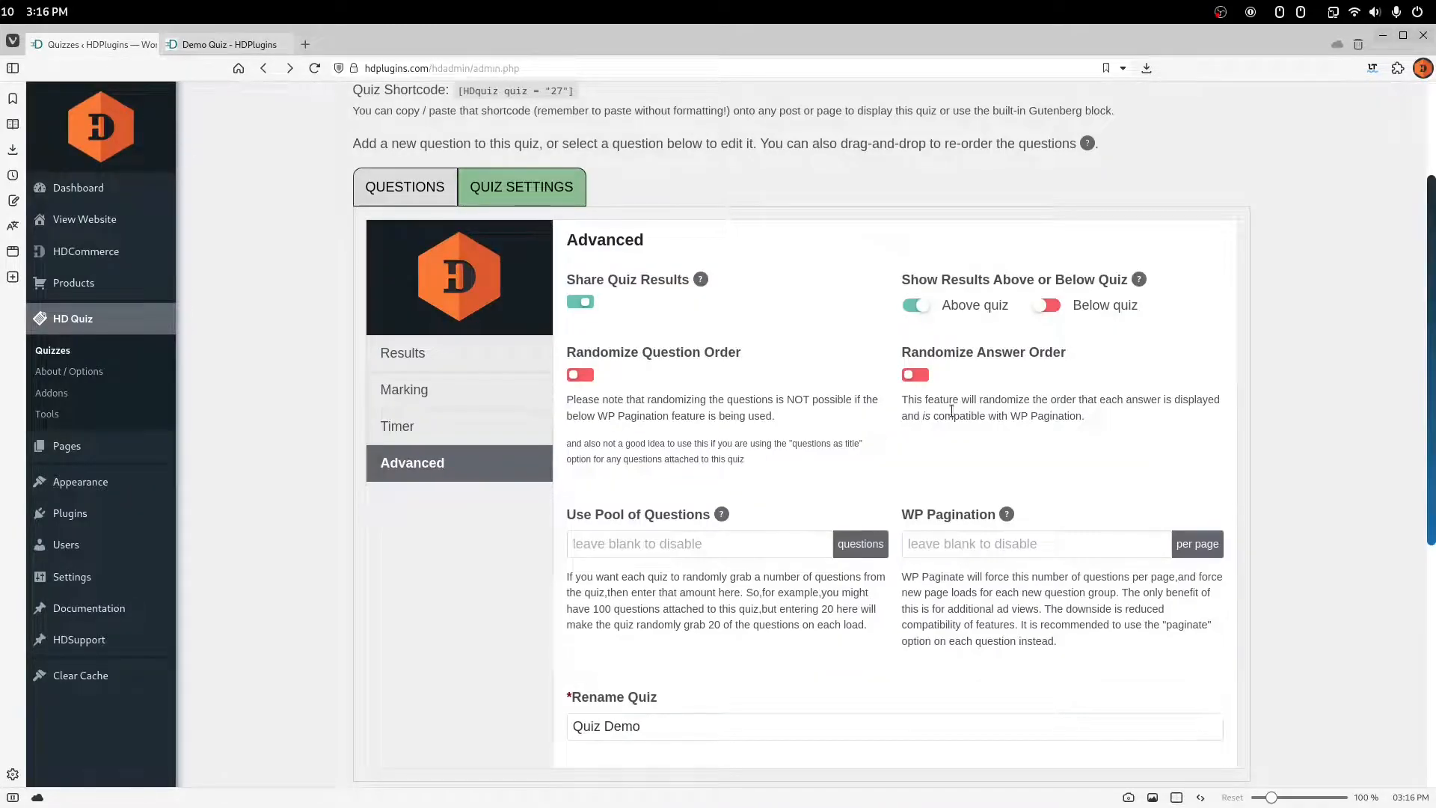
pyautogui.click(1115, 315)
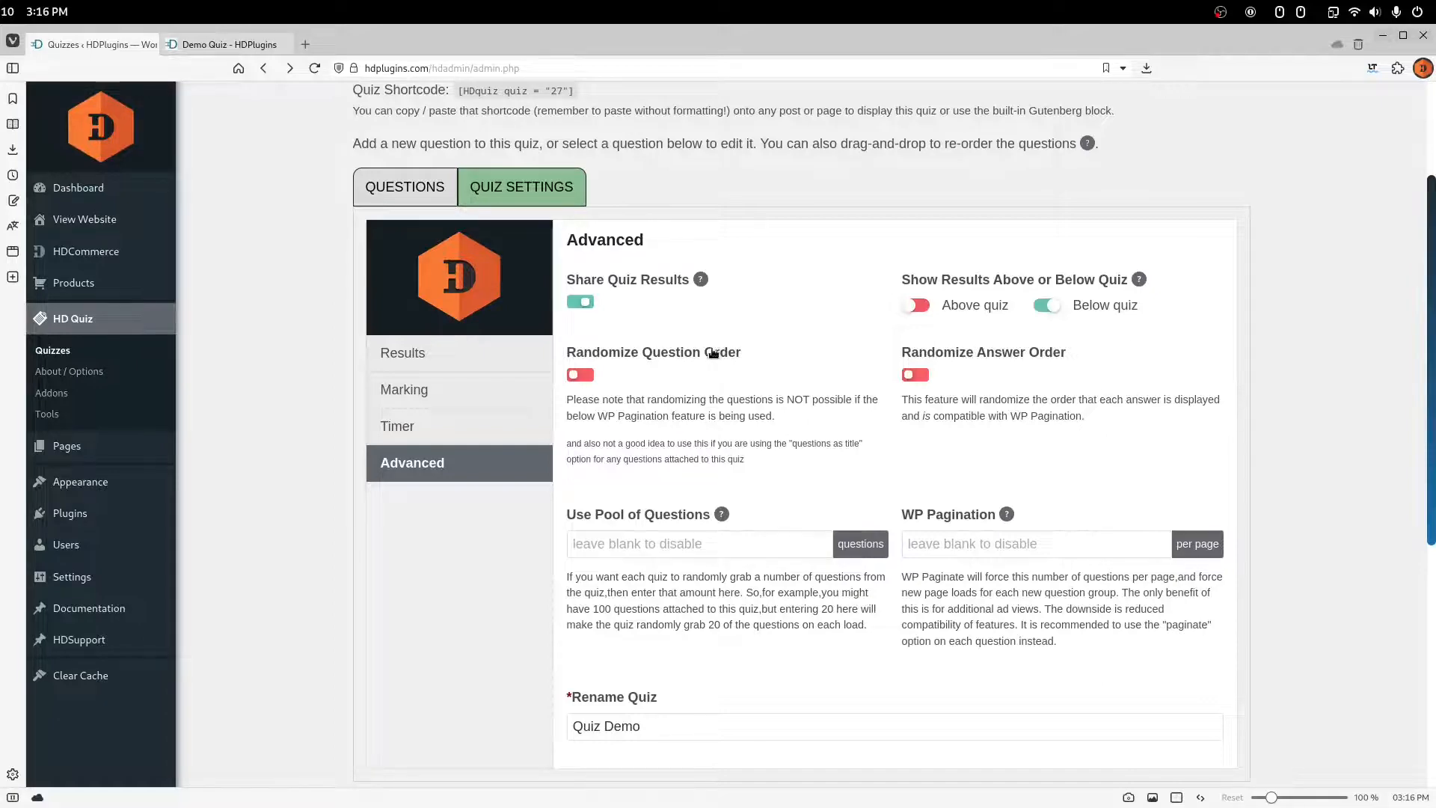
pyautogui.click(217, 44)
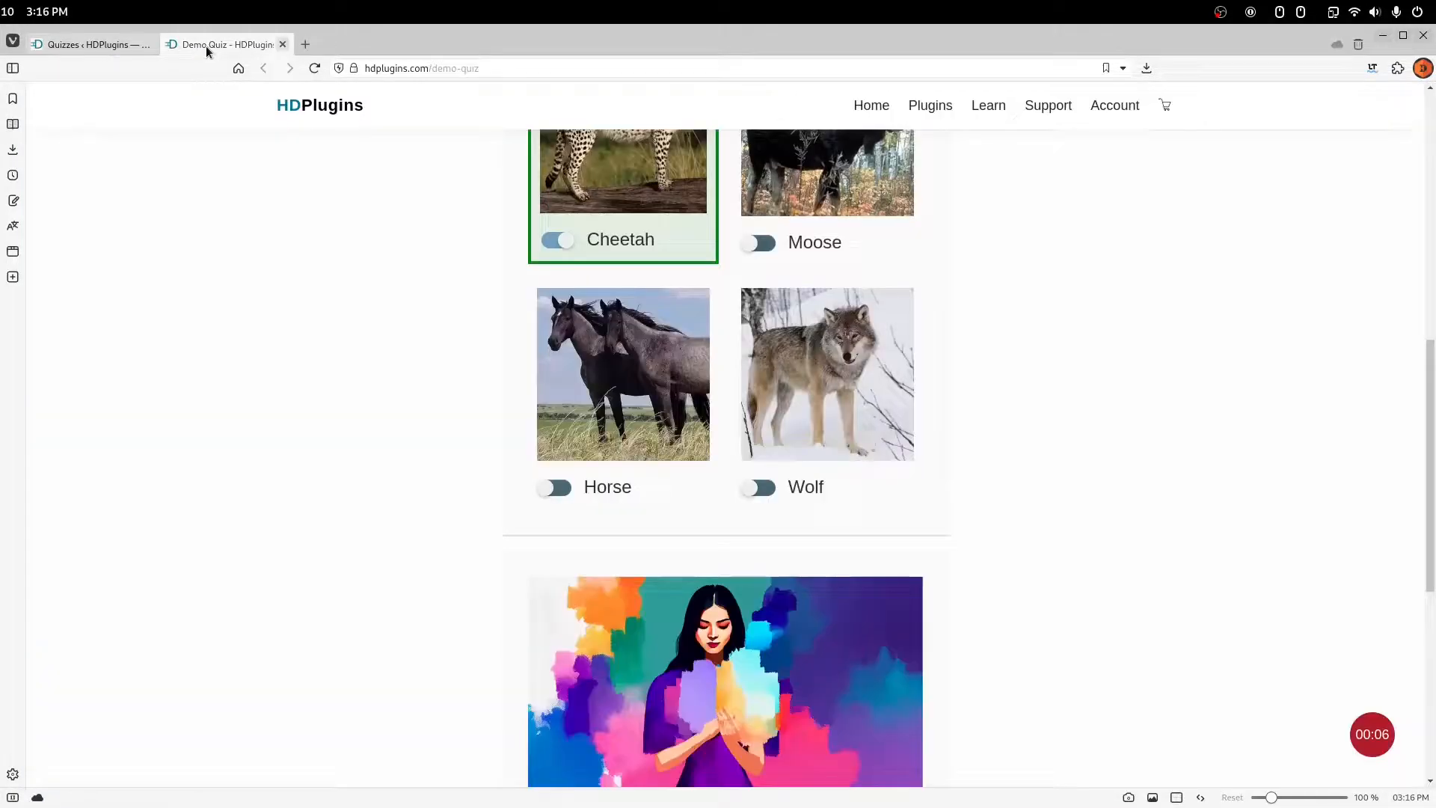
pyautogui.scroll(-2, 614, 374)
pyautogui.scroll(2, 692, 363)
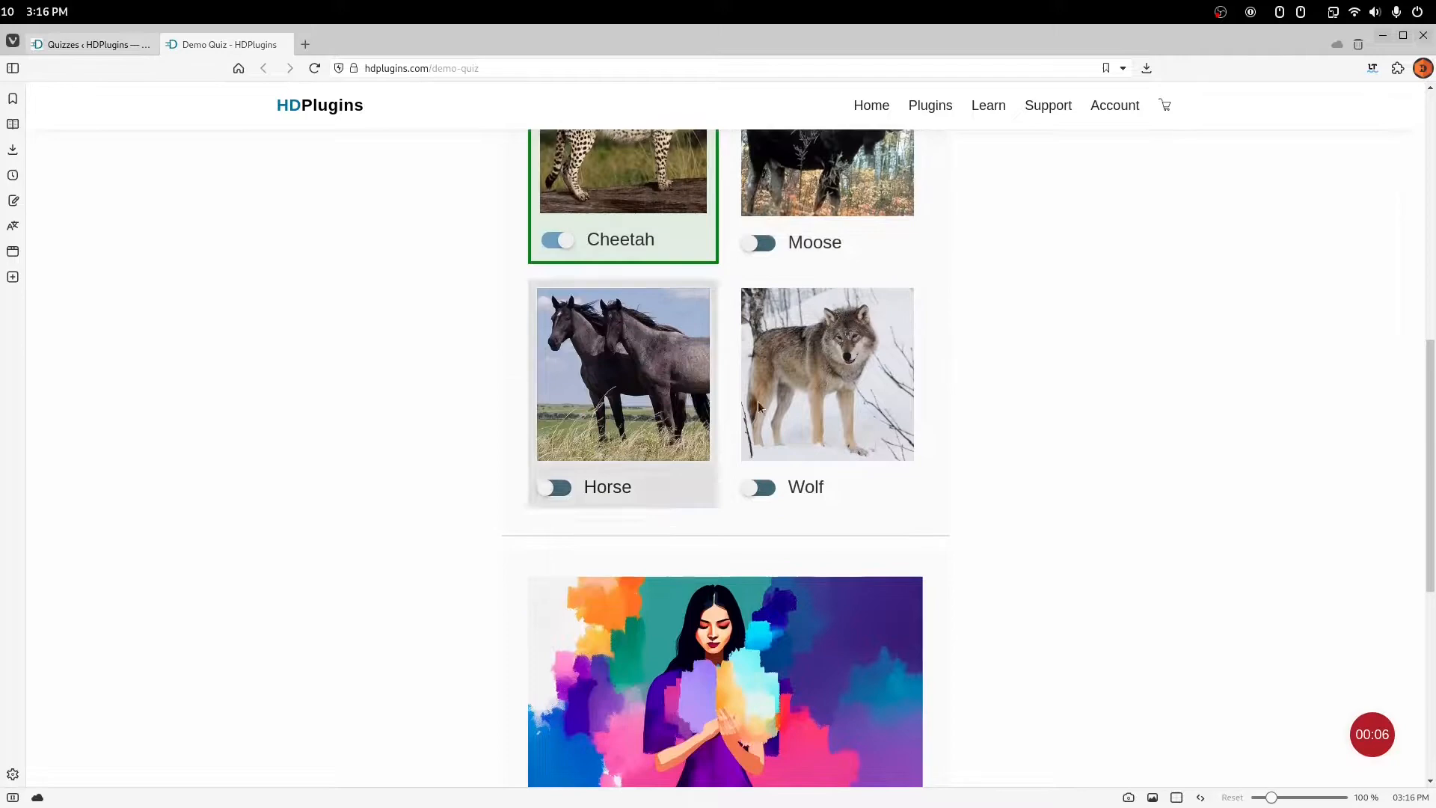
pyautogui.click(113, 45)
pyautogui.scroll(2, 849, 434)
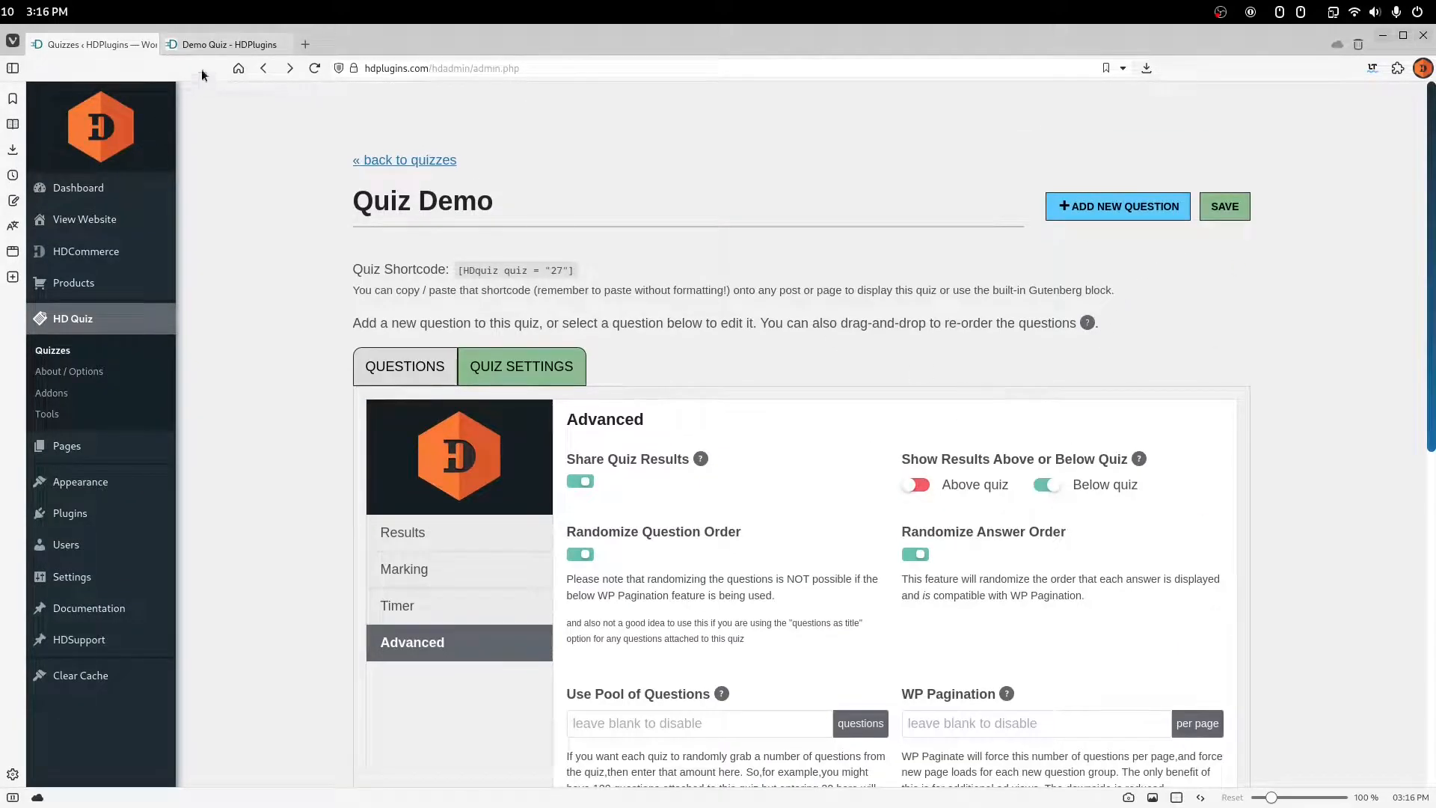
# - Reload and start the published Demo Quiz twice to check the randomized order of questions and answers
pyautogui.hotkey('ctrl', 'Tab')
pyautogui.press('F5')
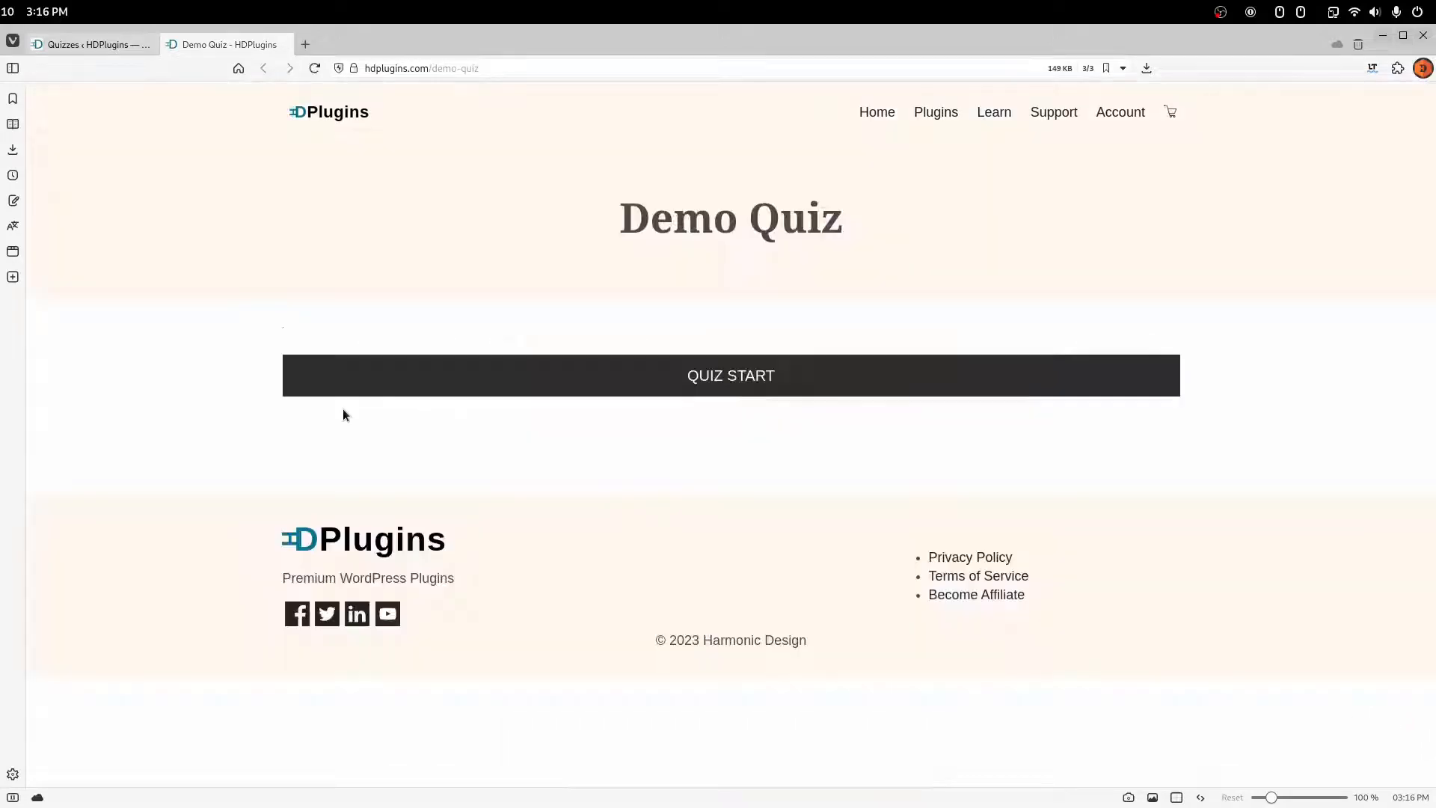
pyautogui.click(338, 388)
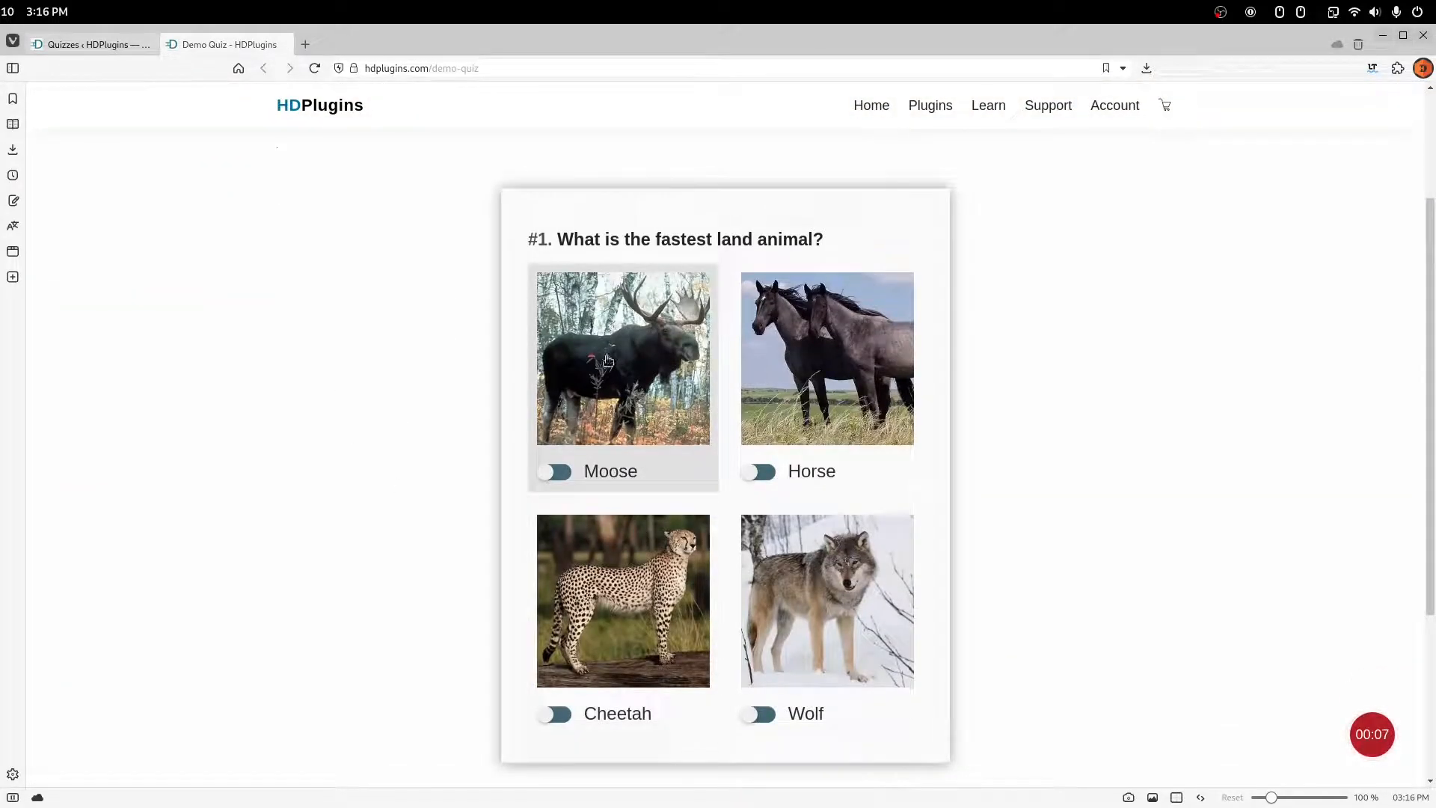
pyautogui.press('F5')
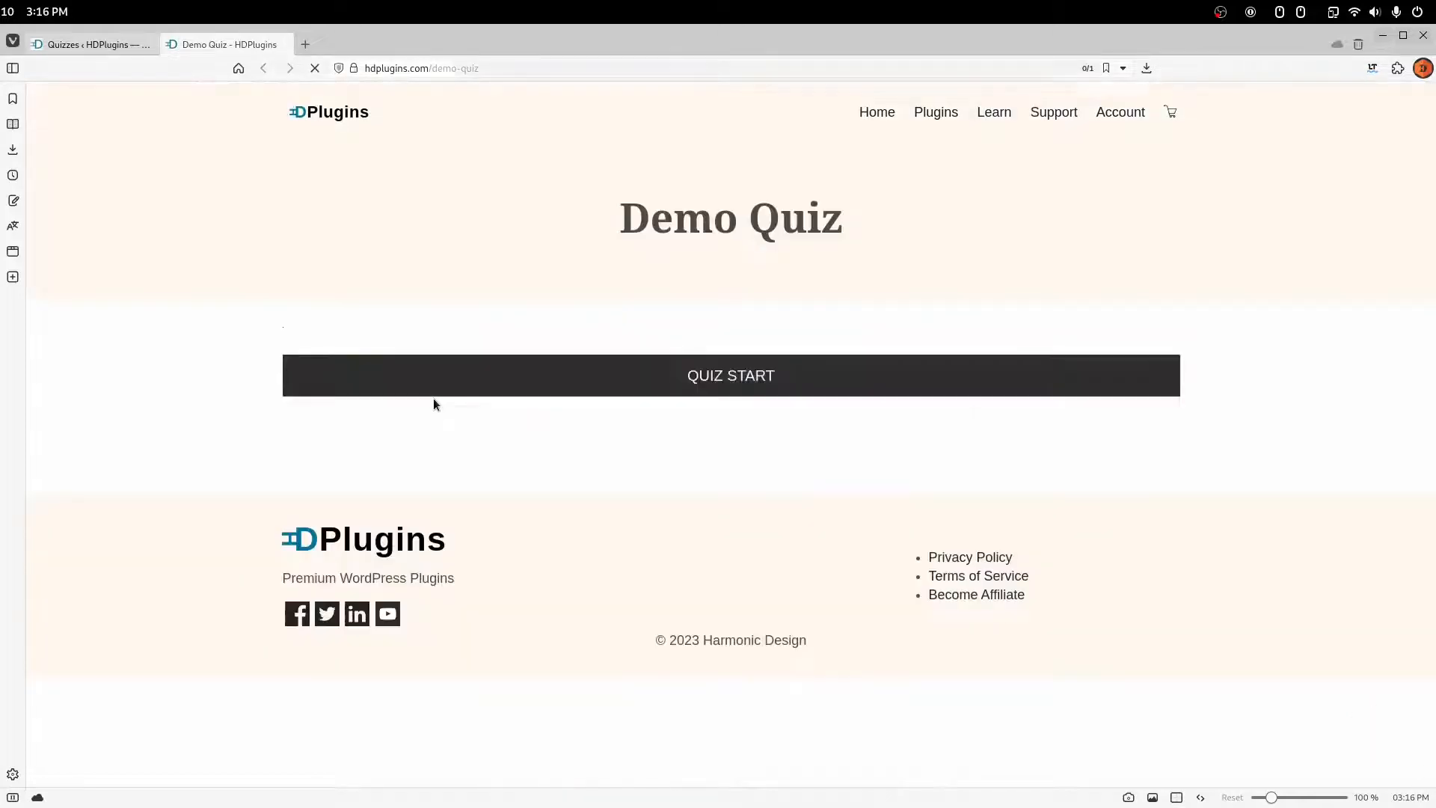
pyautogui.click(580, 379)
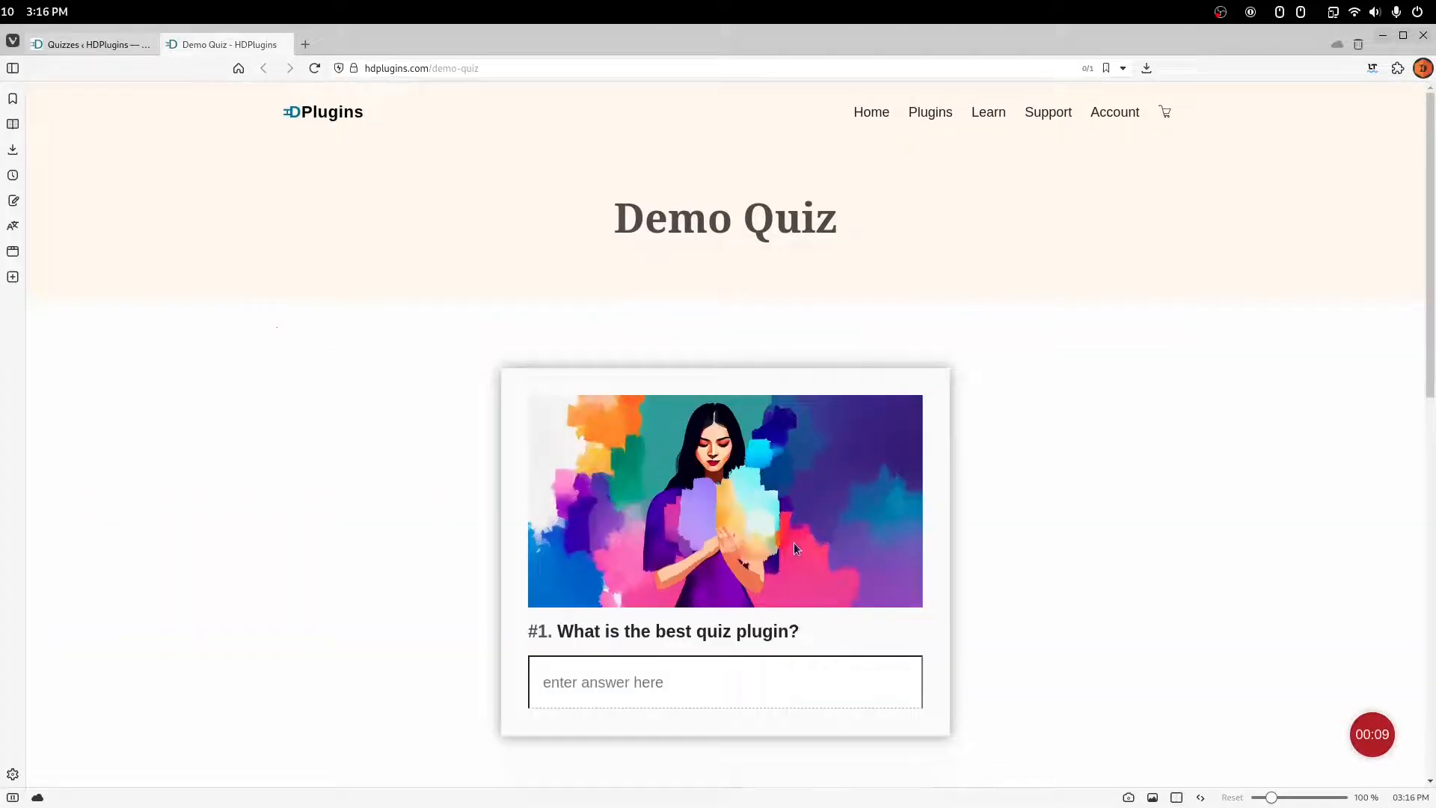
pyautogui.scroll(-2, 793, 541)
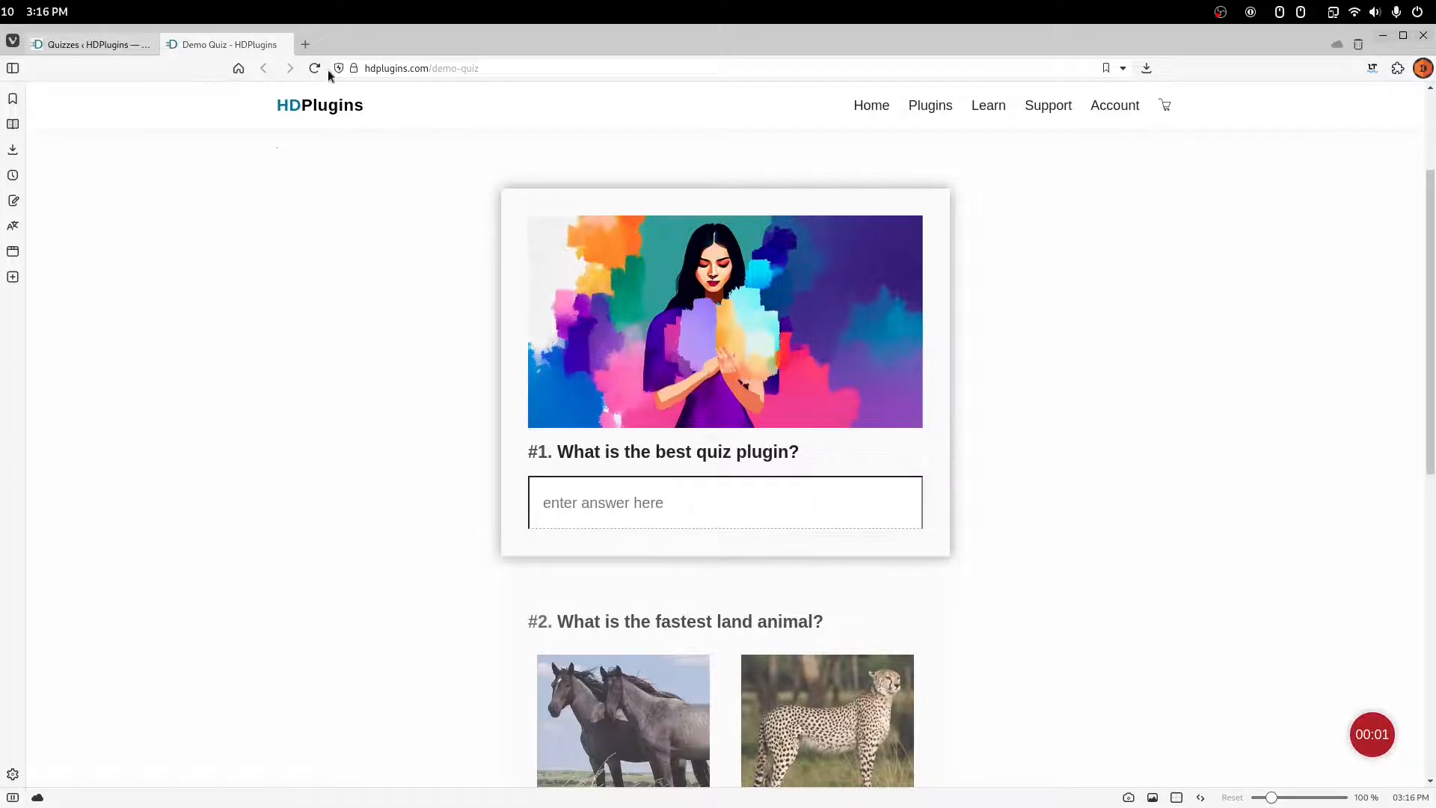
# - Return to the Quiz Demo's advanced settings and examine the question pool, WP Pagination and rename options
pyautogui.click(101, 41)
pyautogui.scroll(-4, 571, 434)
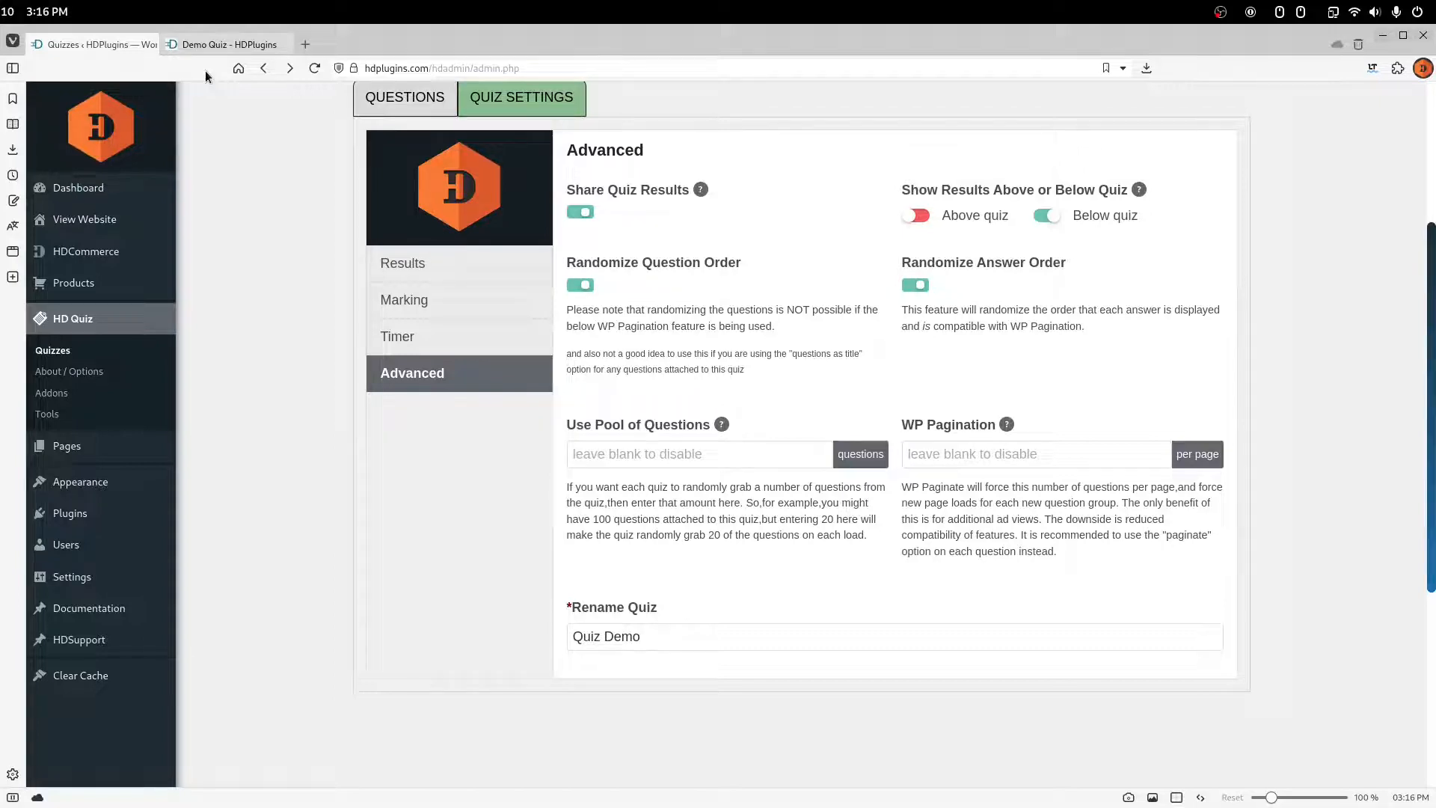
pyautogui.click(635, 460)
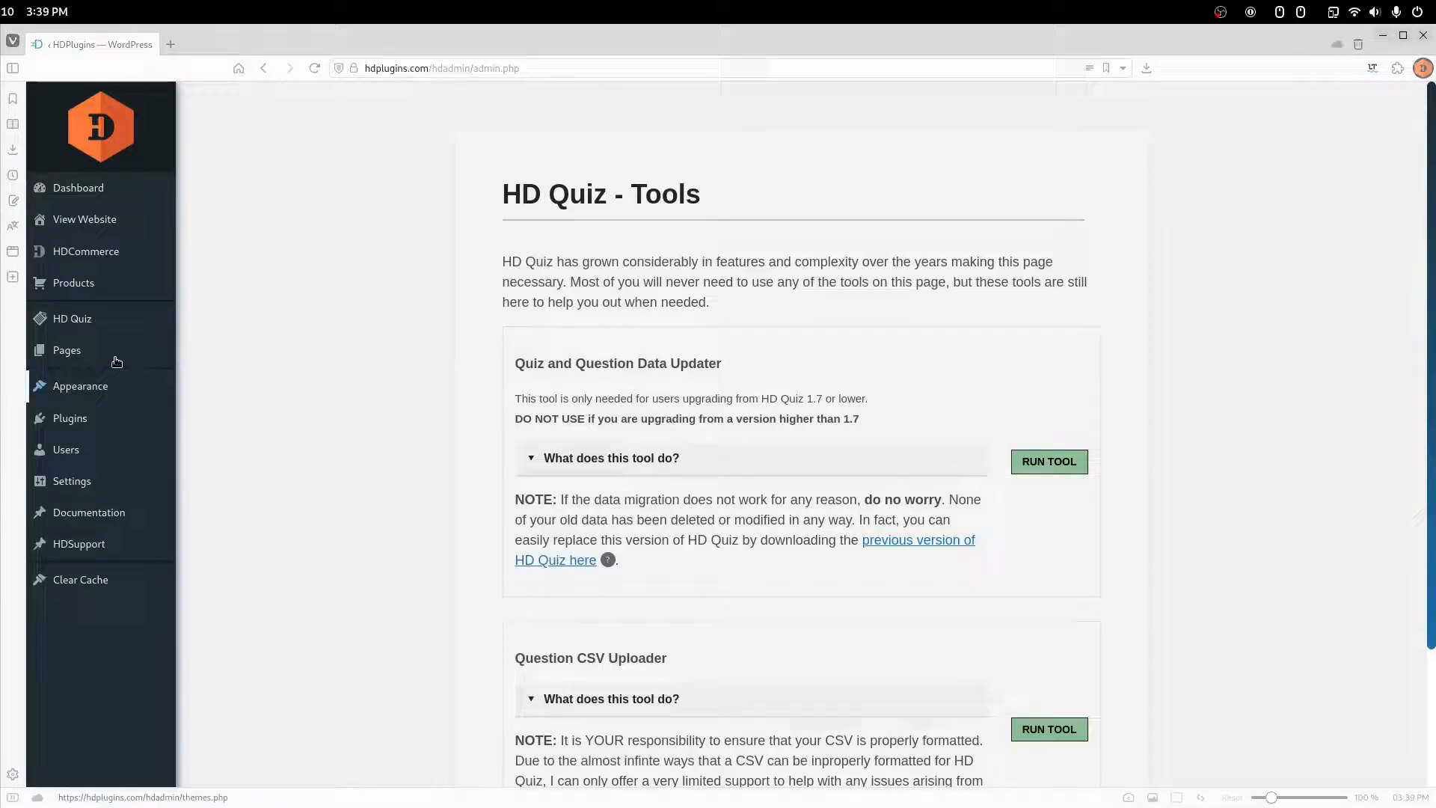
# - Run the Question CSV Uploader from the HD Quiz tools and read the bulk question import instructions
pyautogui.moveTo(135, 329)
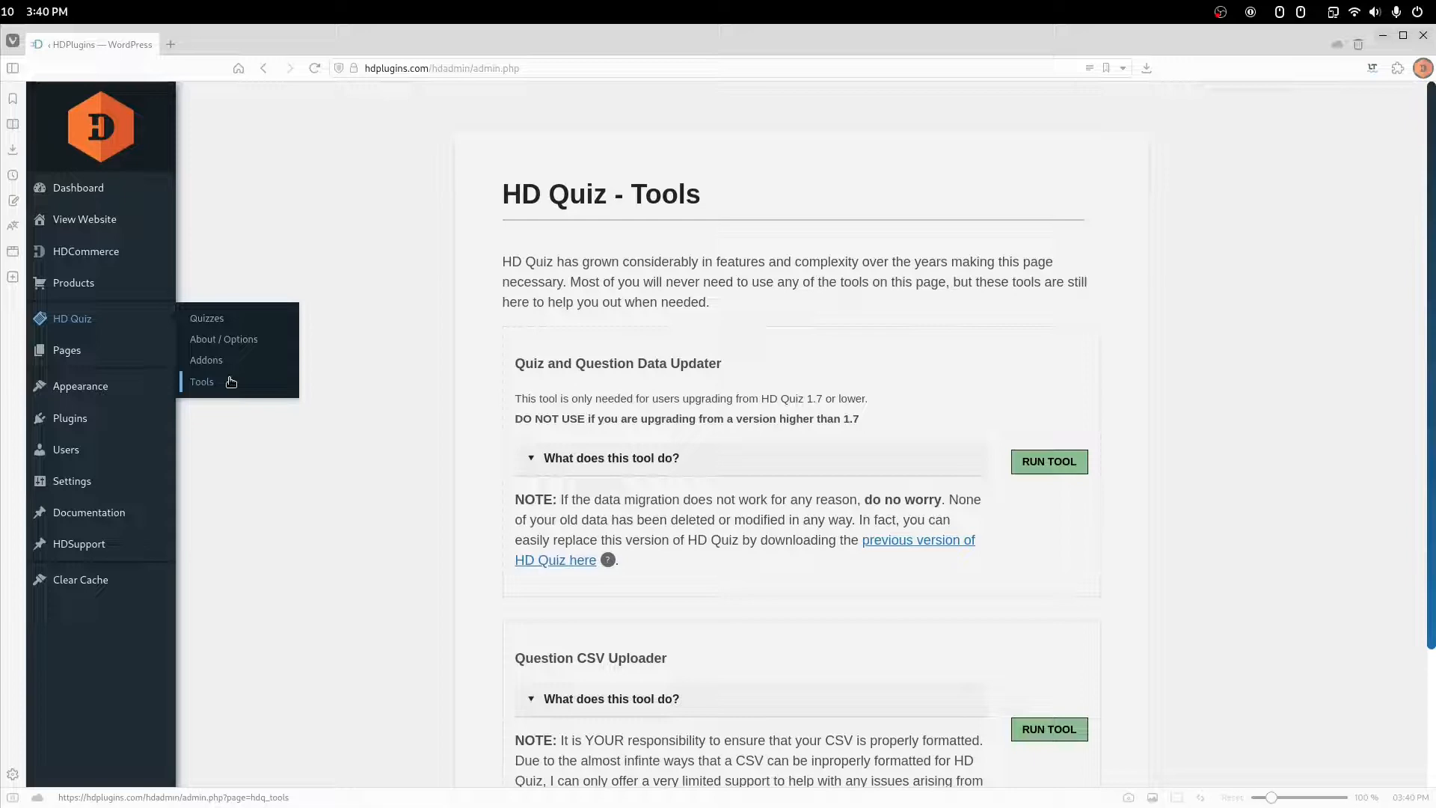
pyautogui.scroll(-3, 449, 596)
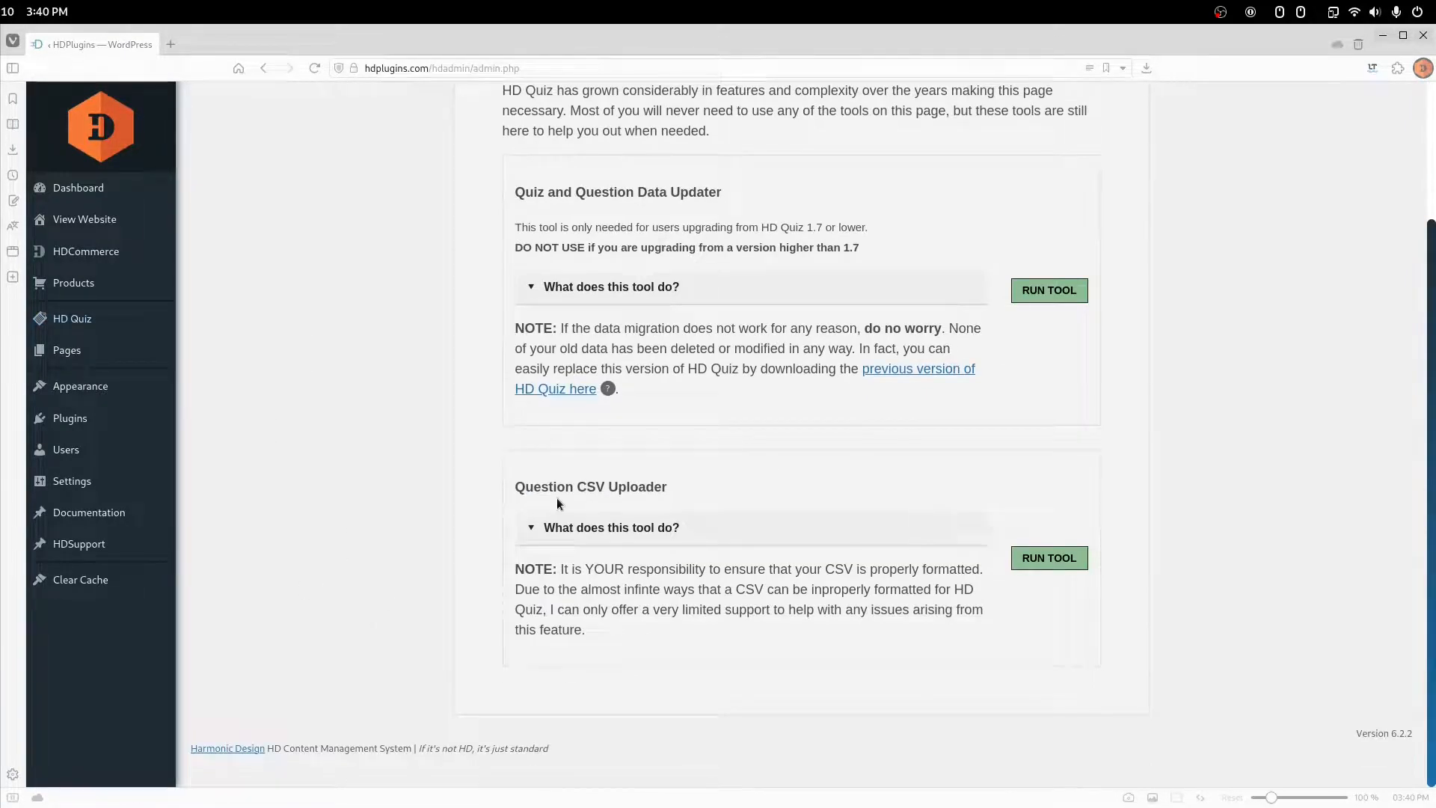
pyautogui.moveTo(516, 487); pyautogui.dragTo(626, 487)
pyautogui.moveTo(630, 487); pyautogui.dragTo(628, 488)
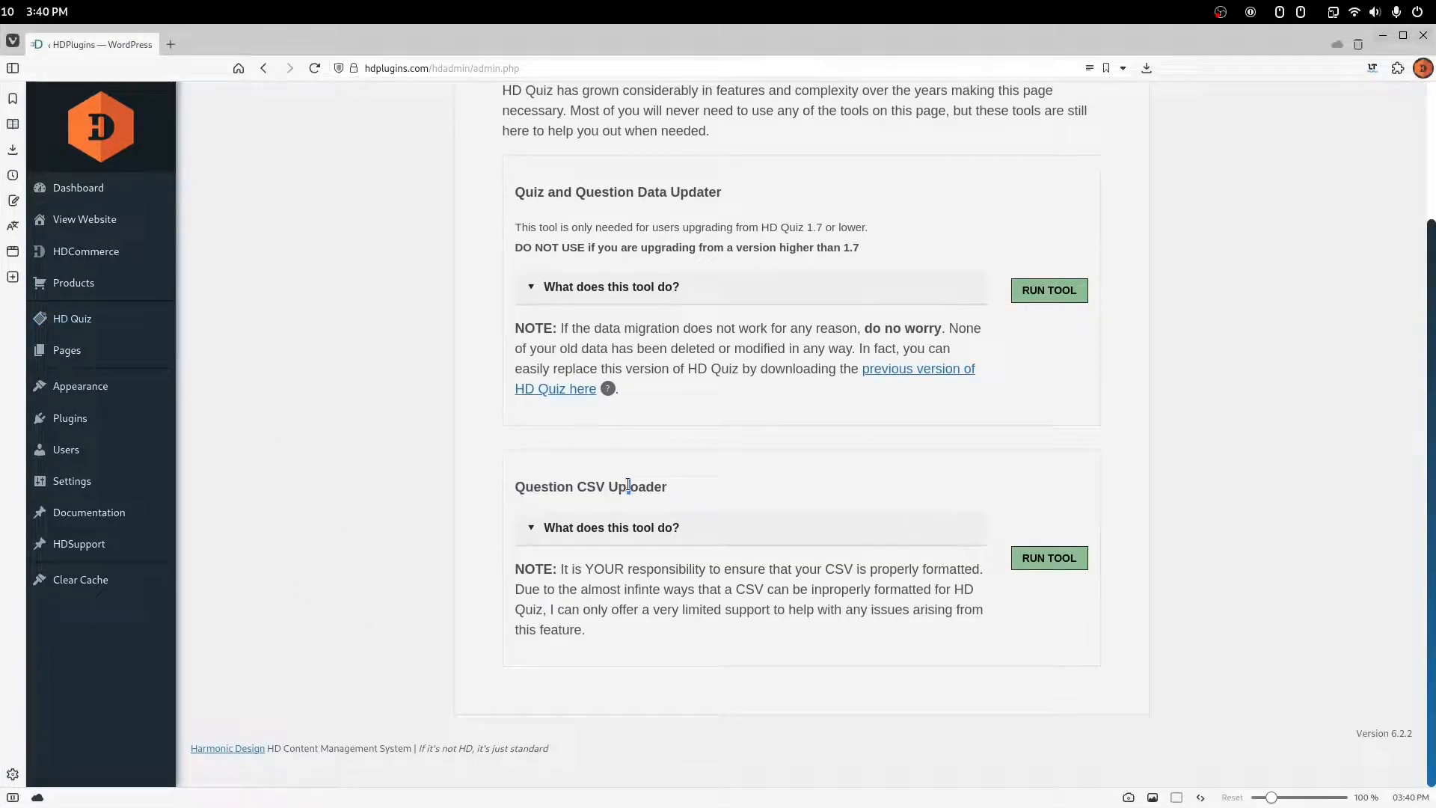
pyautogui.click(1071, 560)
pyautogui.scroll(-2, 1167, 535)
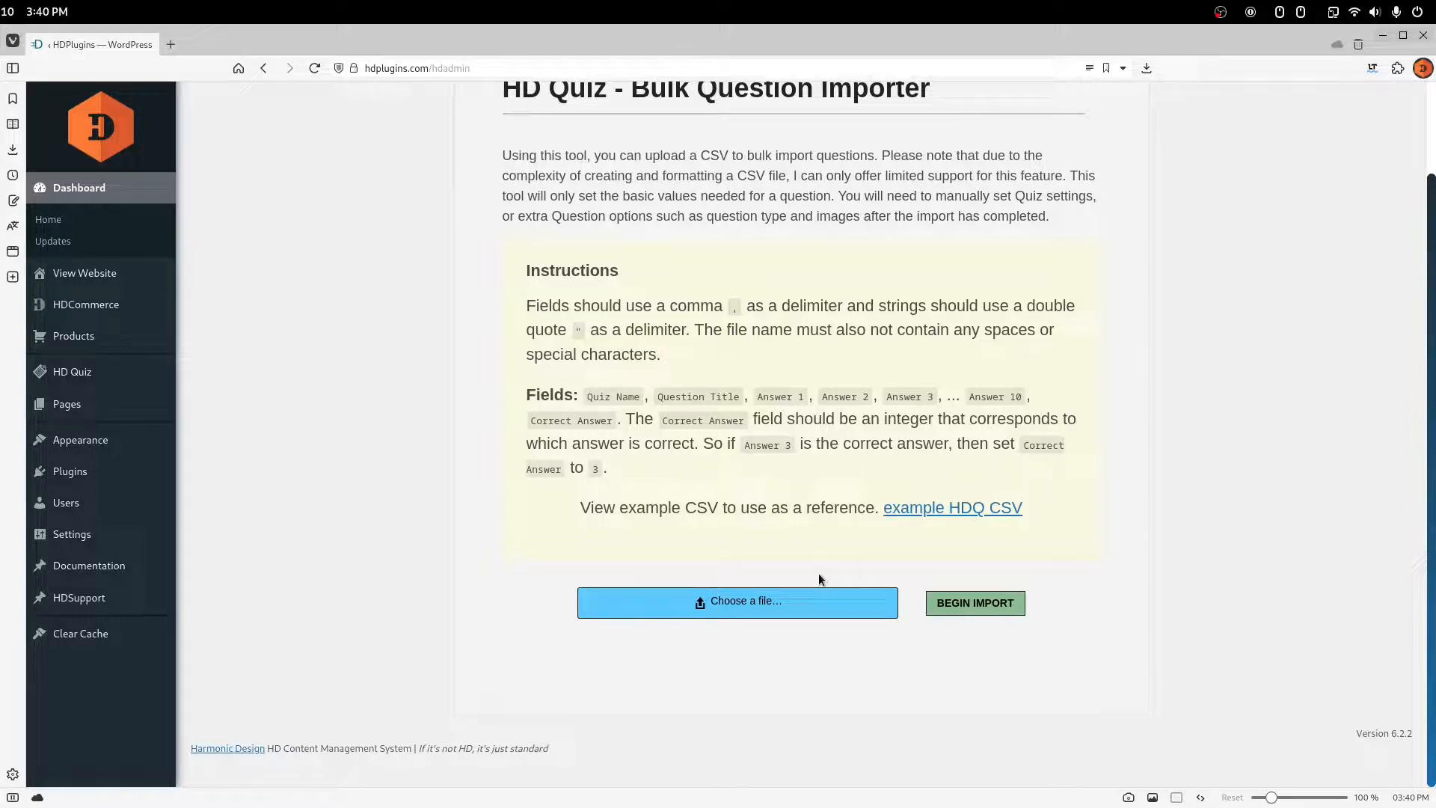
# - Open the HD Quiz addons page and review the Limit Attempts, Save Results Light, Save Results Pro and Quiz Styler addons
pyautogui.moveTo(148, 378)
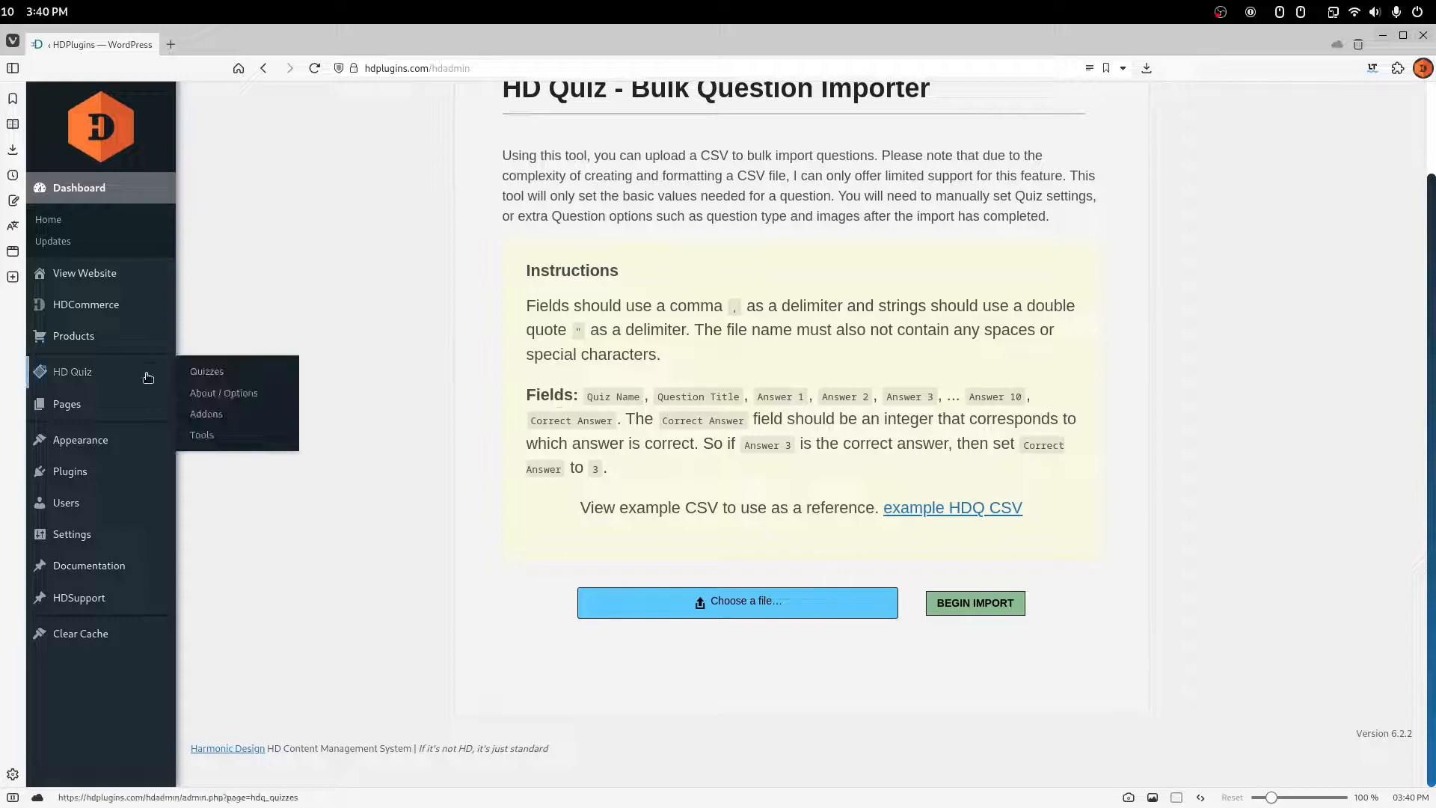
pyautogui.click(272, 415)
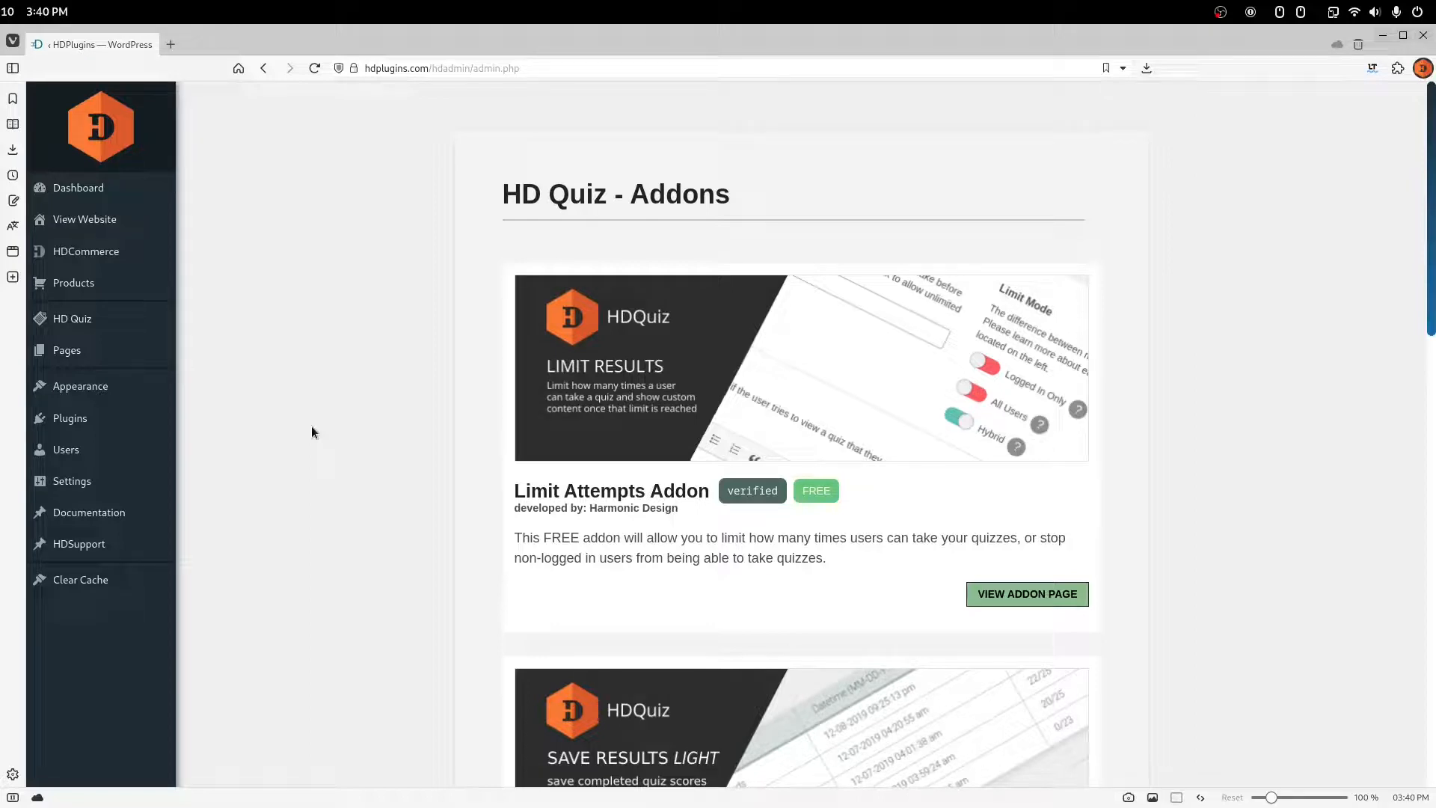
pyautogui.moveTo(711, 491); pyautogui.dragTo(503, 494)
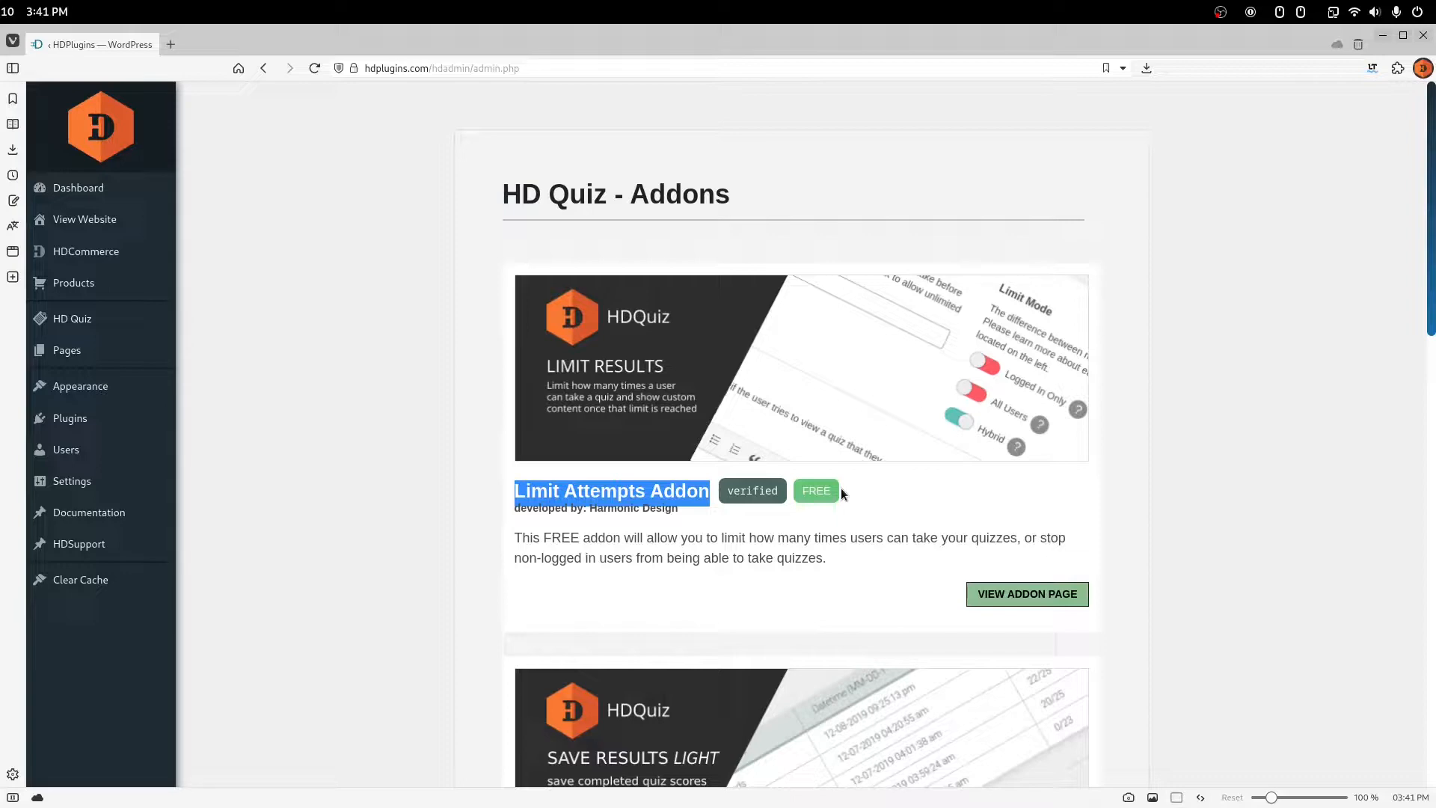
pyautogui.moveTo(764, 532); pyautogui.dragTo(779, 532)
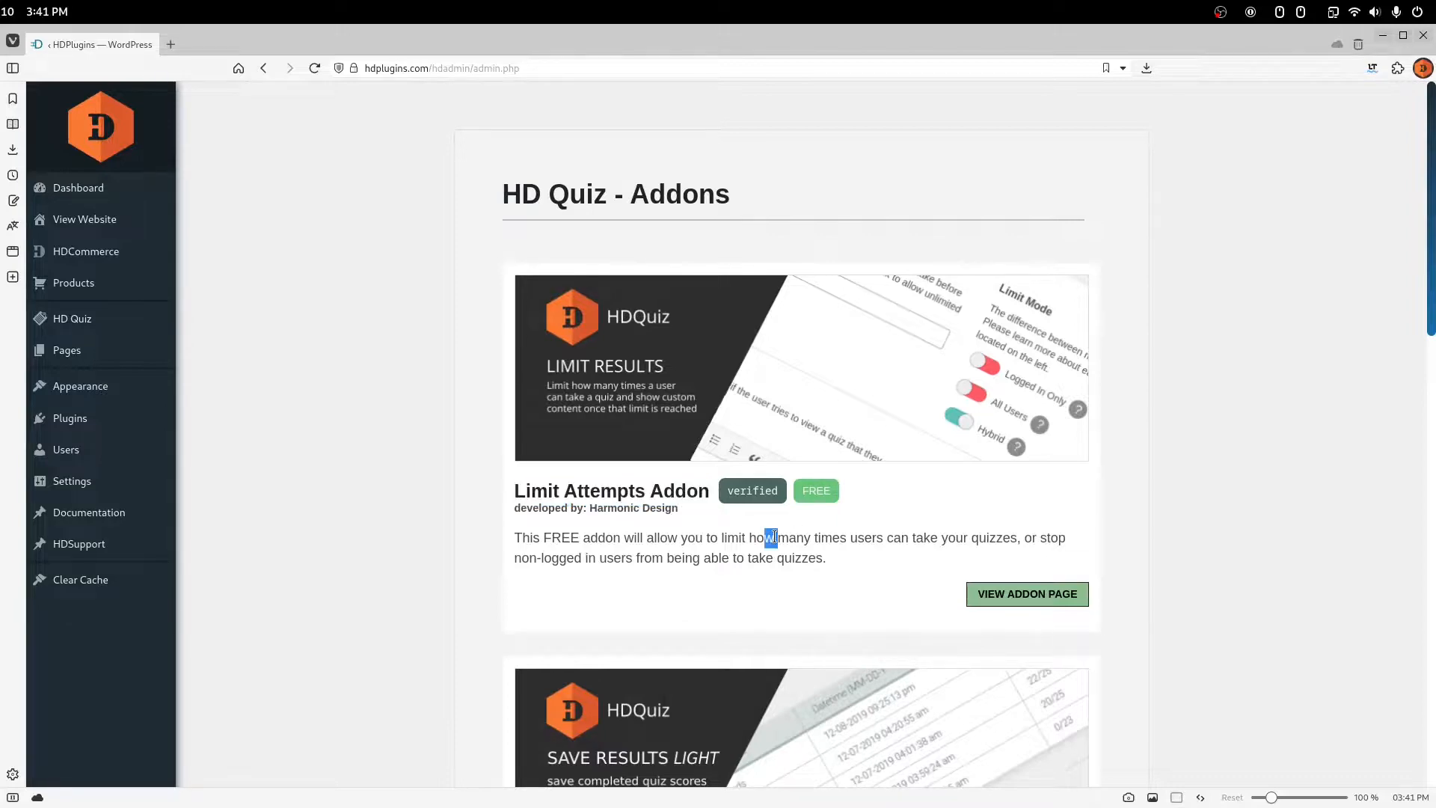
pyautogui.scroll(-5, 778, 531)
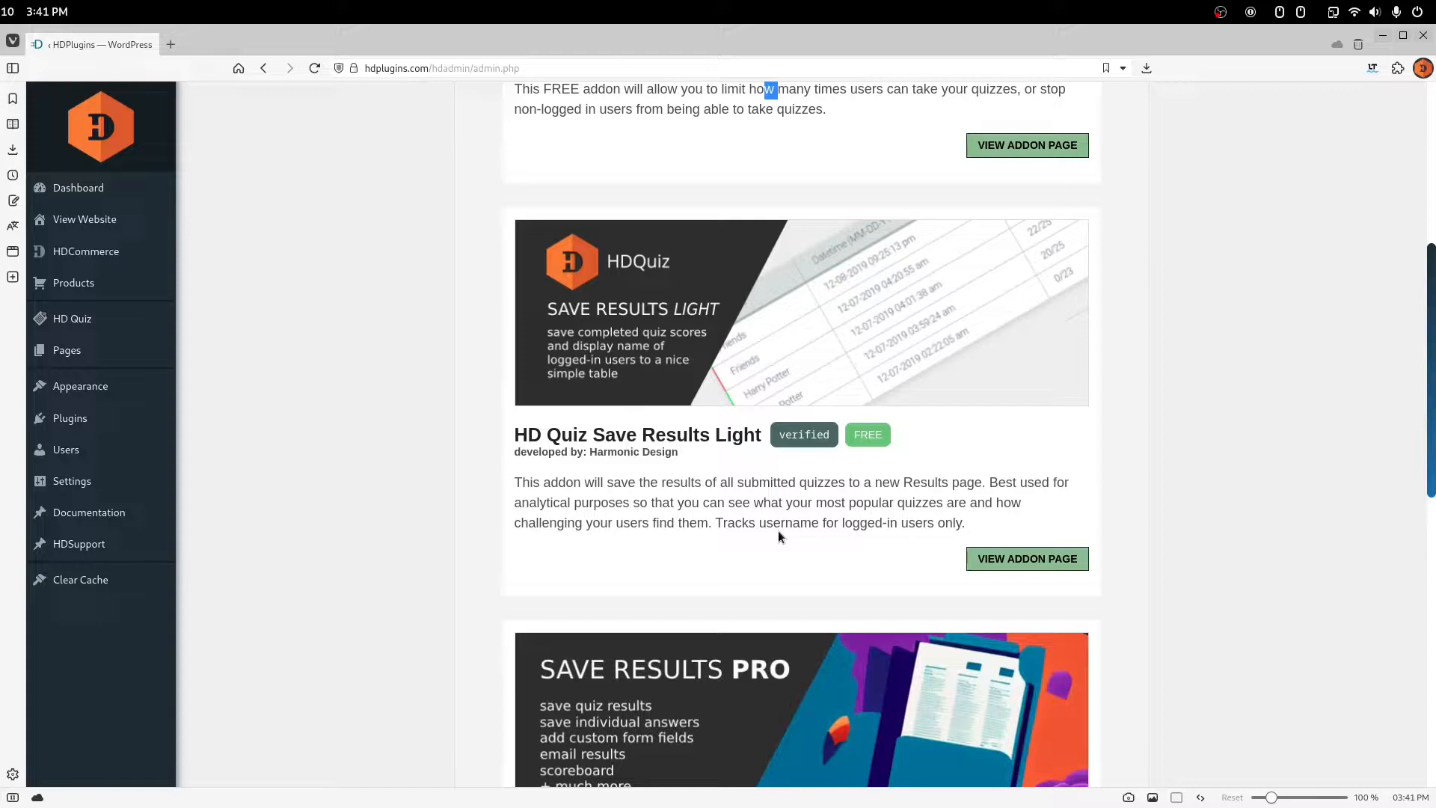
pyautogui.scroll(-5, 659, 447)
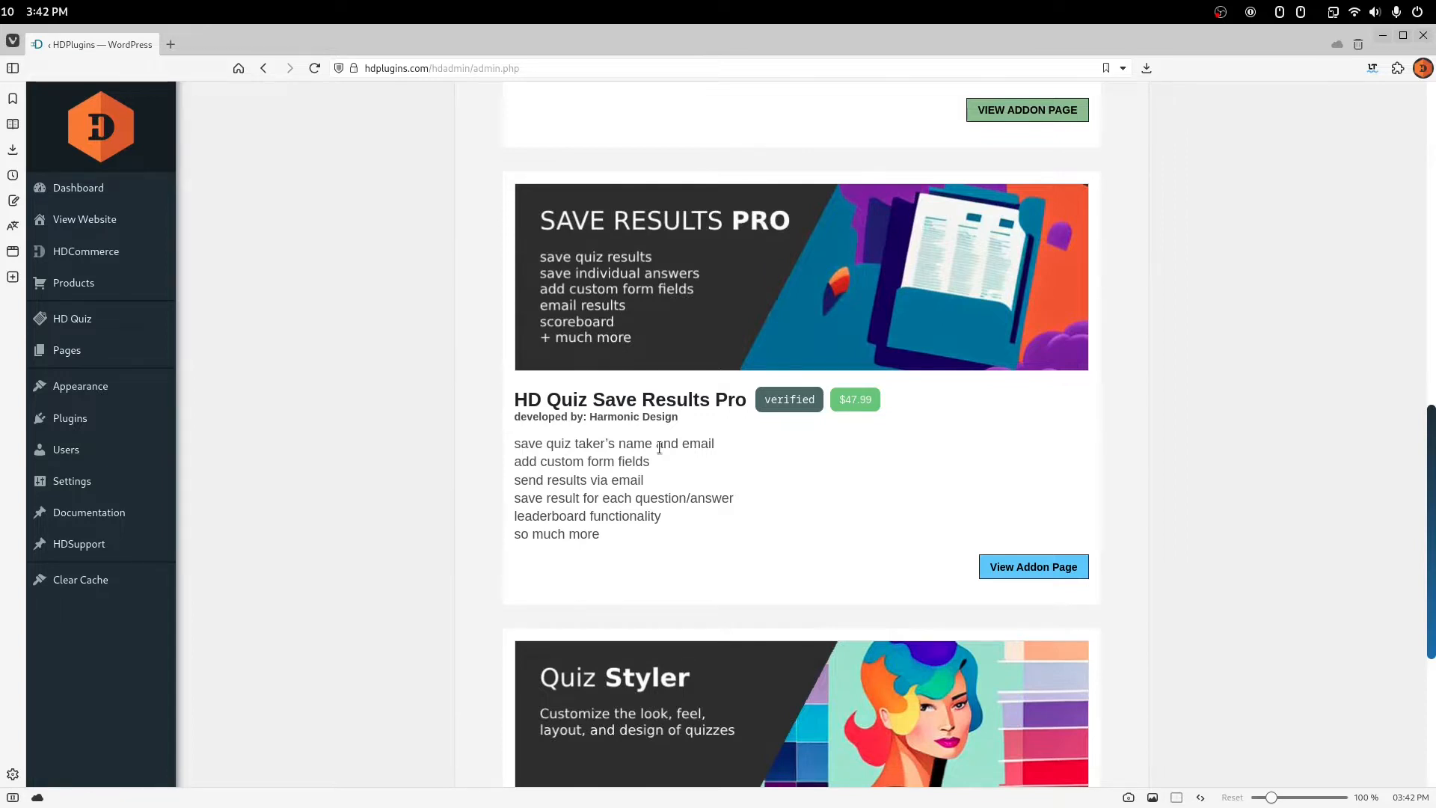
pyautogui.scroll(-3, 659, 447)
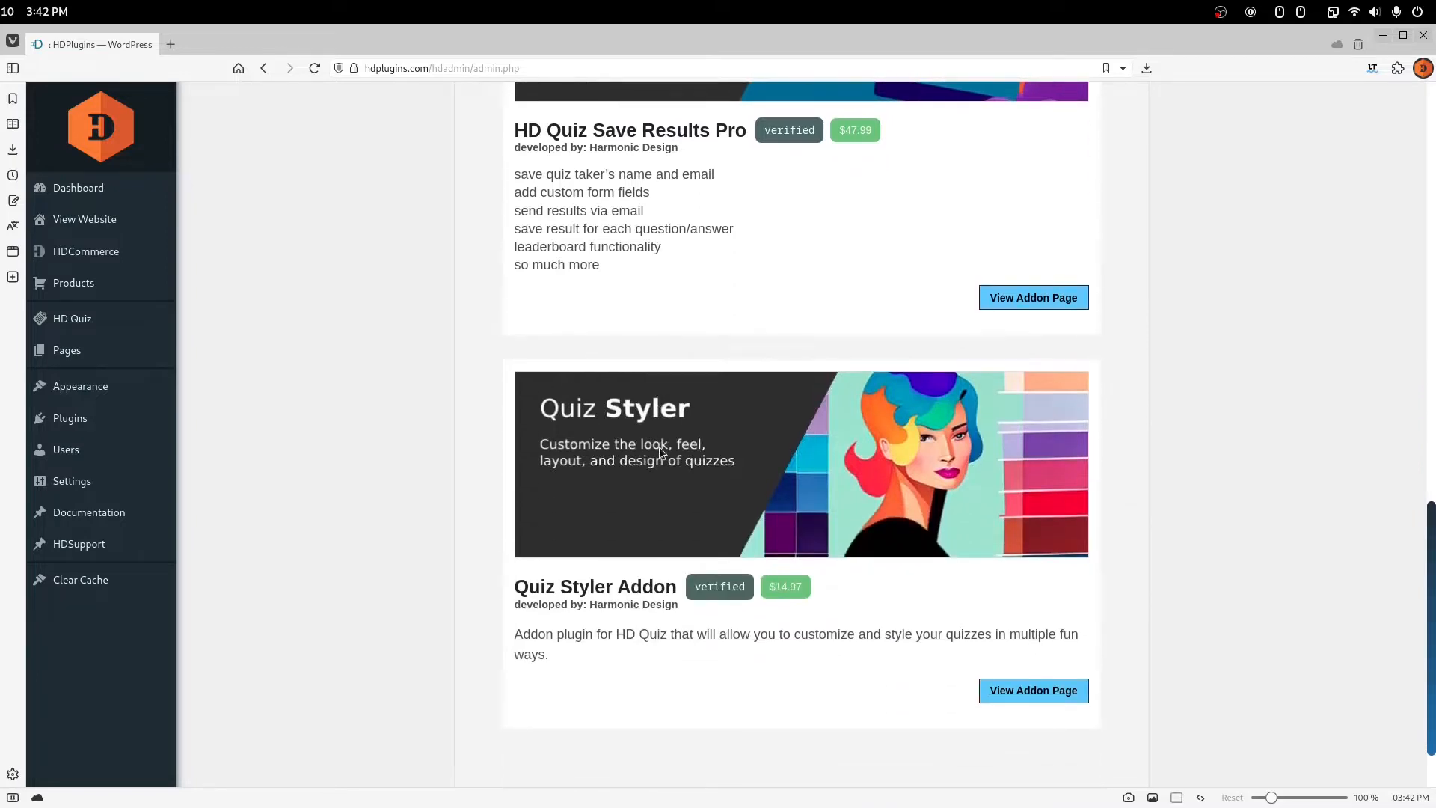